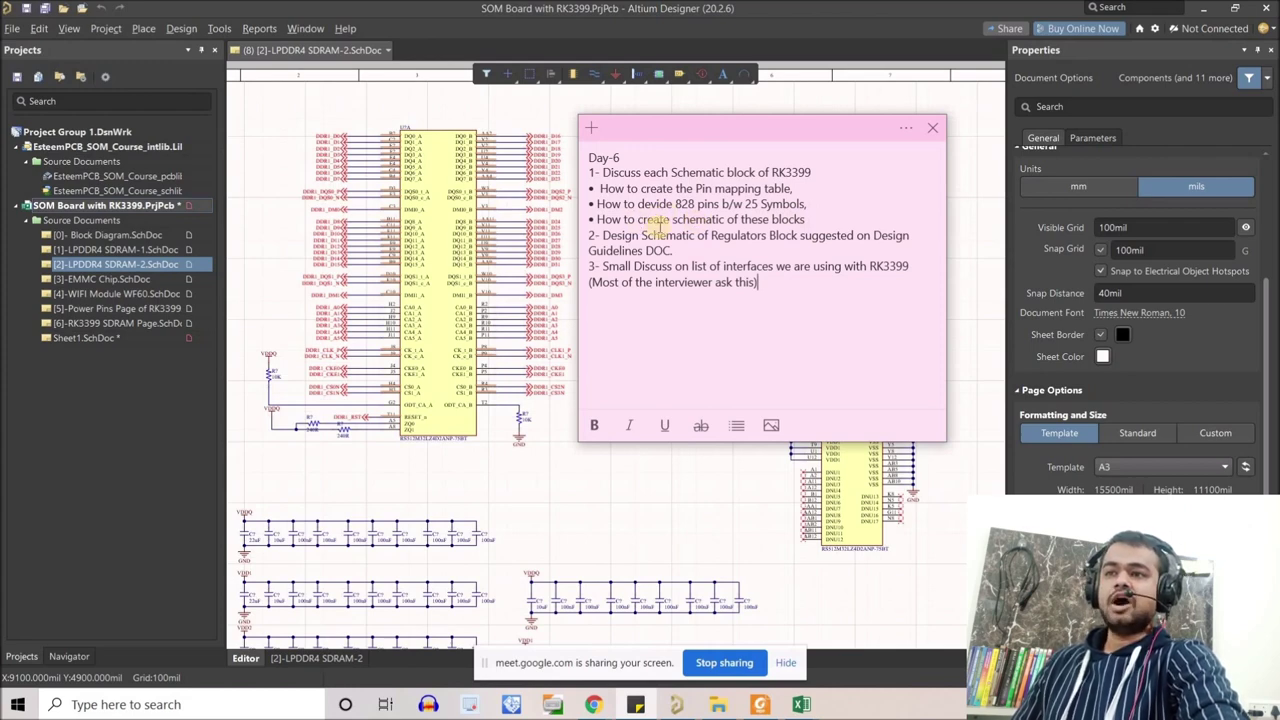
Highlight the three how-to bullets and the regulators schematic item in the Day-6 agenda note.
drag(805, 220, 603, 180)
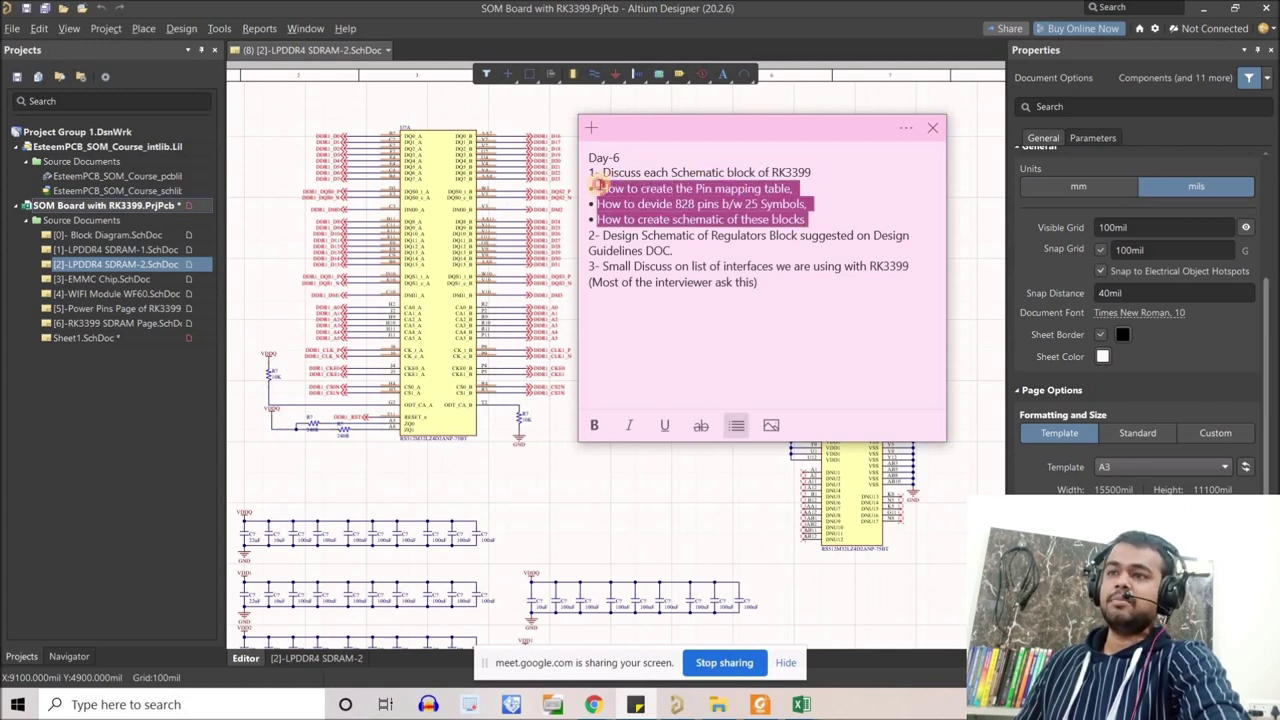
click(805, 222)
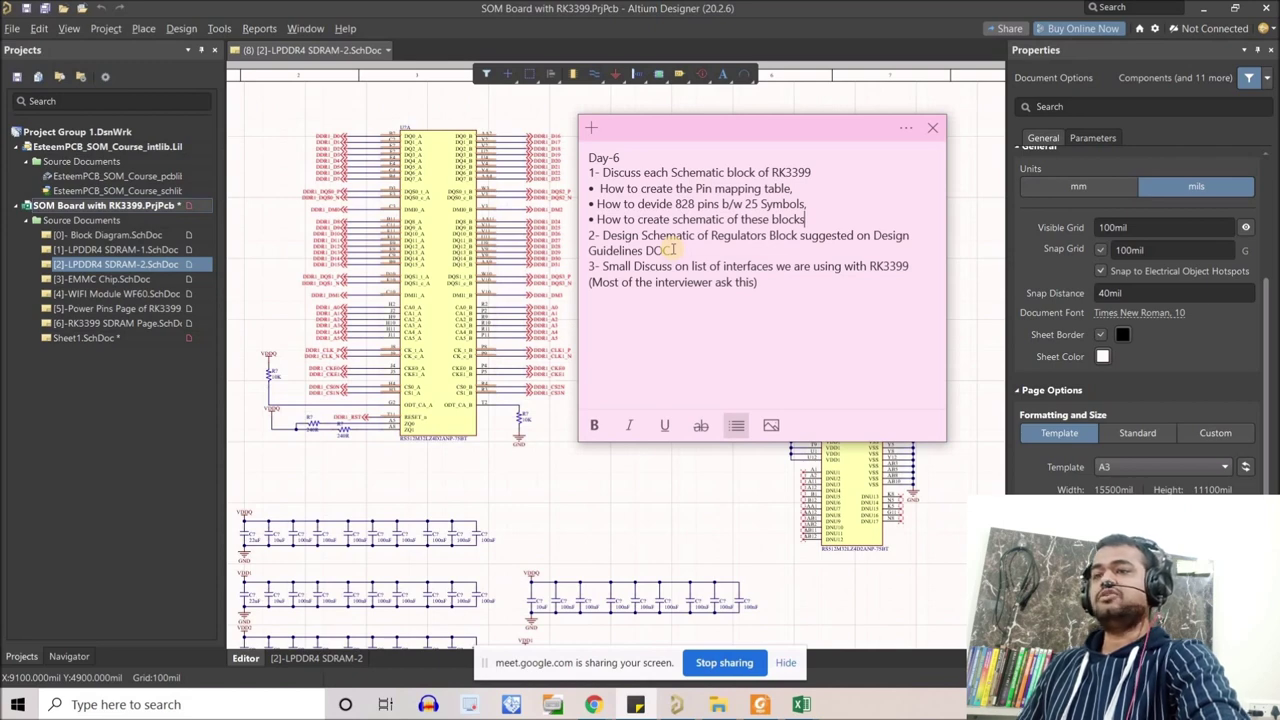
triple_click(593, 236)
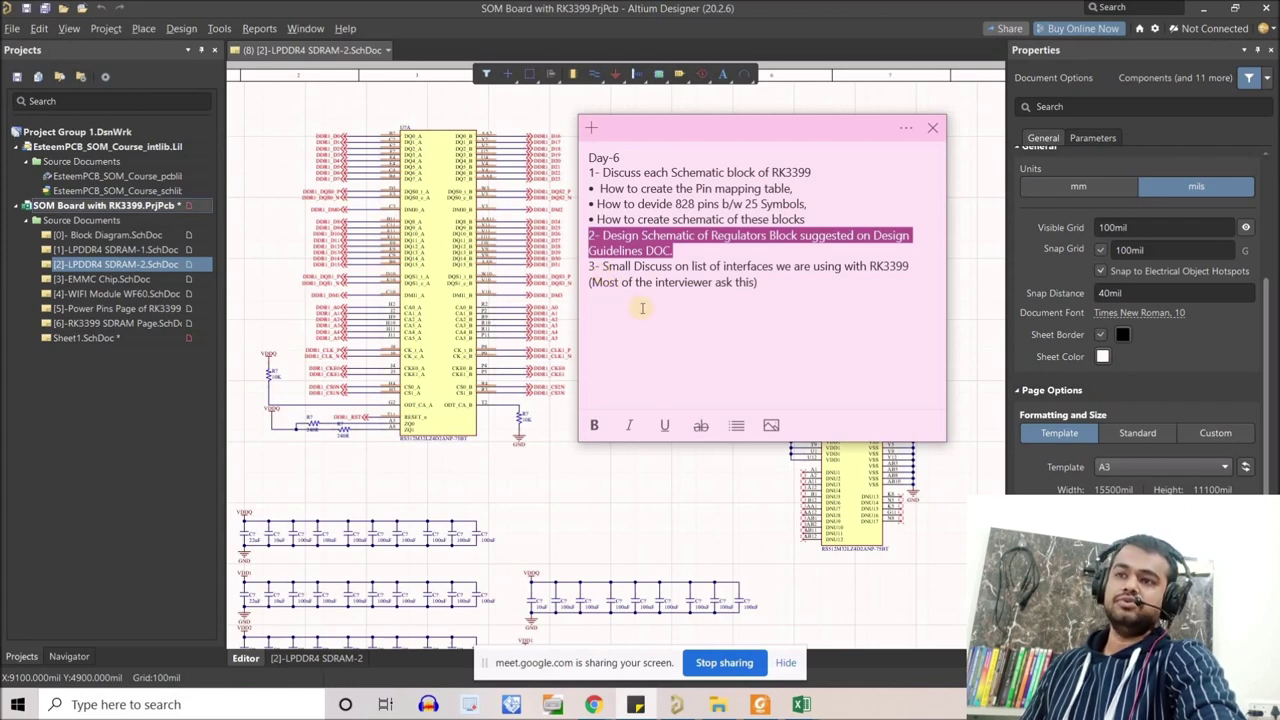
click(677, 251)
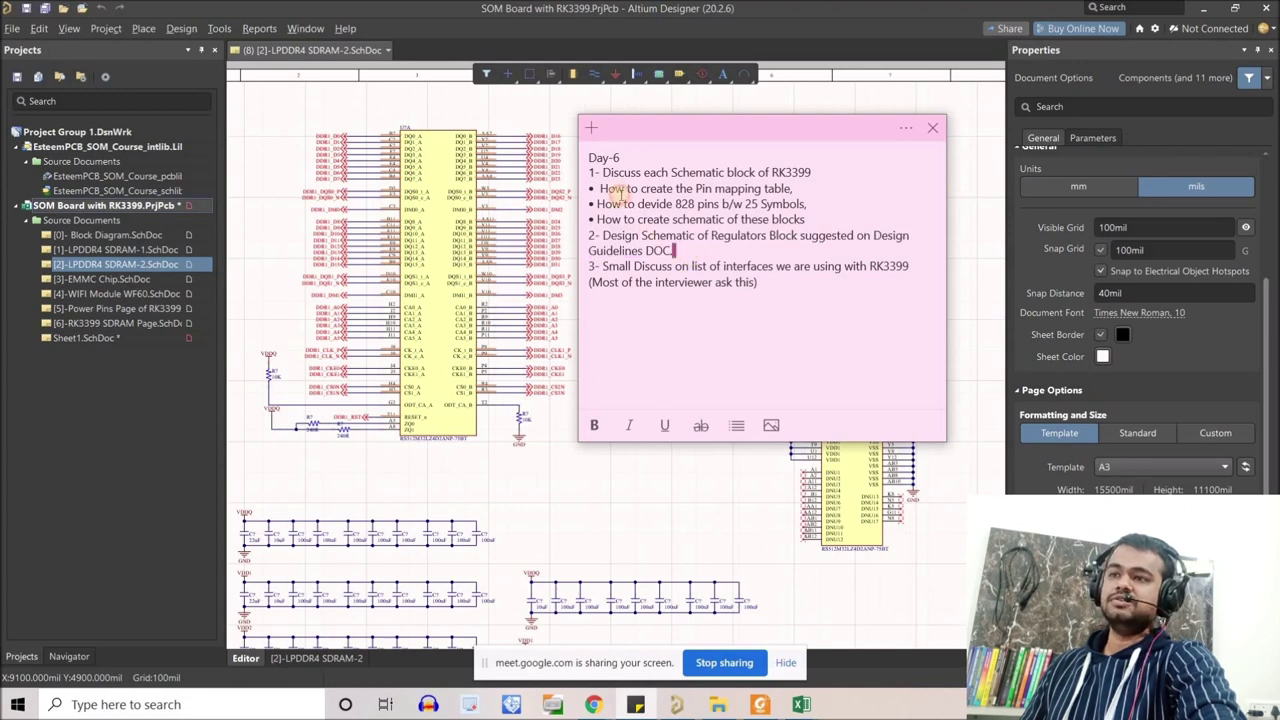
Highlight the whole Day-6 agenda, then bring the LPDDR4 SDRAM-2 schematic in front of the note.
shift+drag(620, 192, 586, 157)
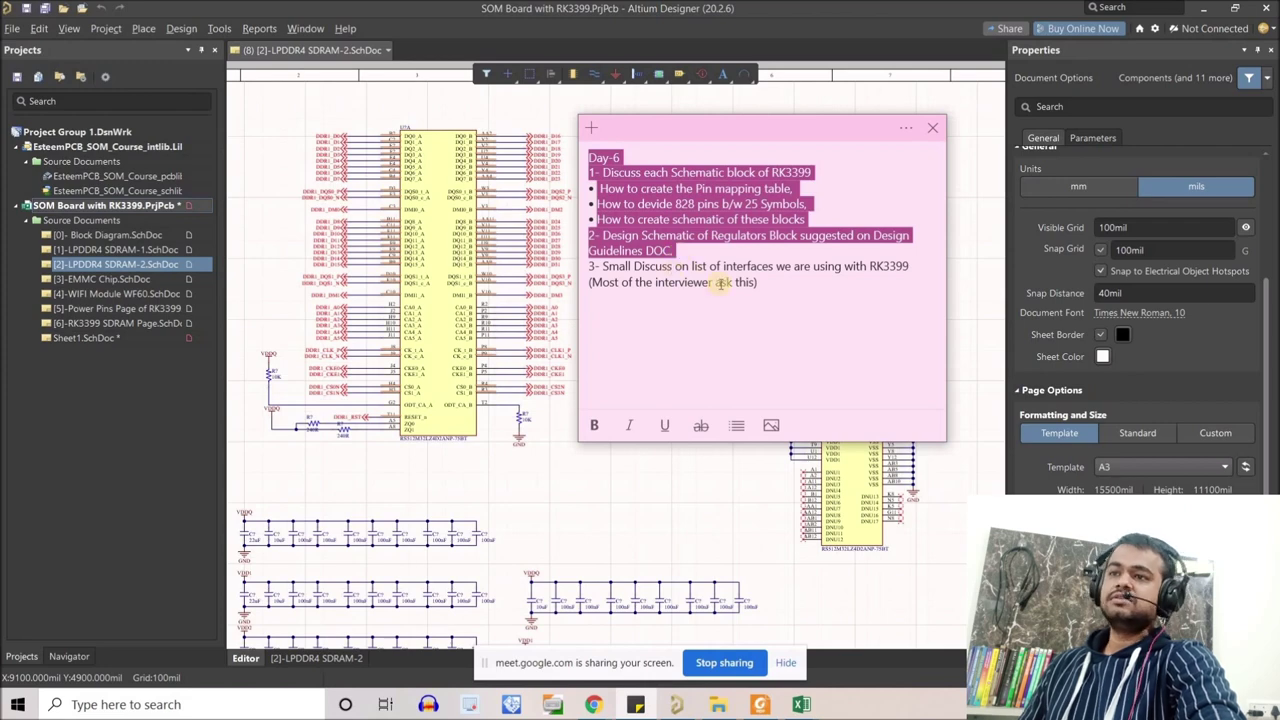
click(762, 284)
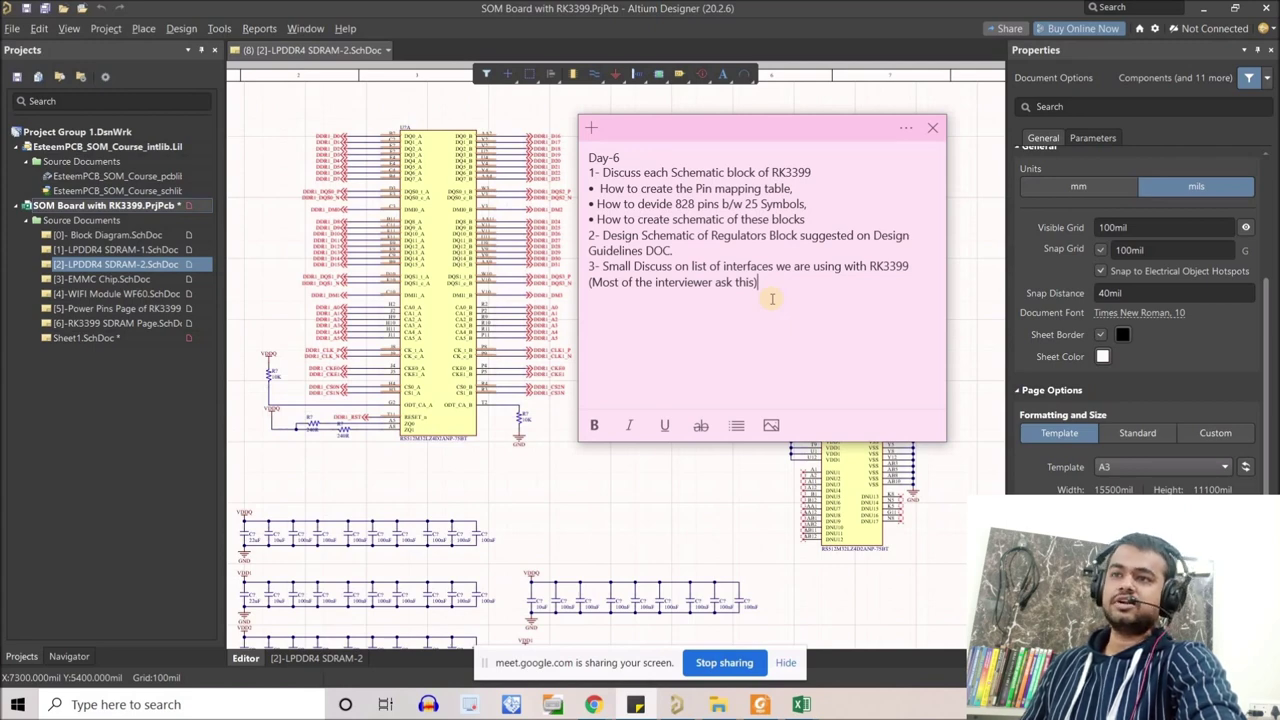
click(704, 514)
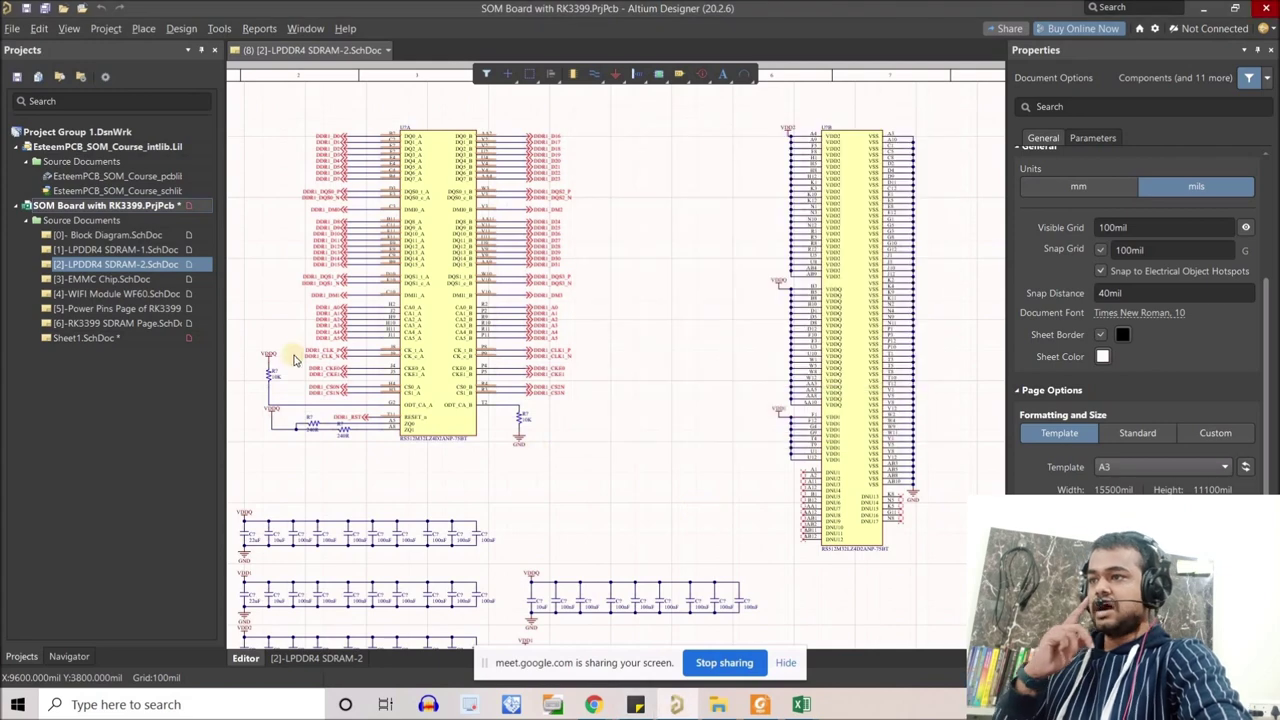
Open Sheet1.SchDoc and search EsteemPCB_SOM_Course_intlib.IntLib for rk3399, selecting IC_RK3399-FCBGA828.
double_click(162, 339)
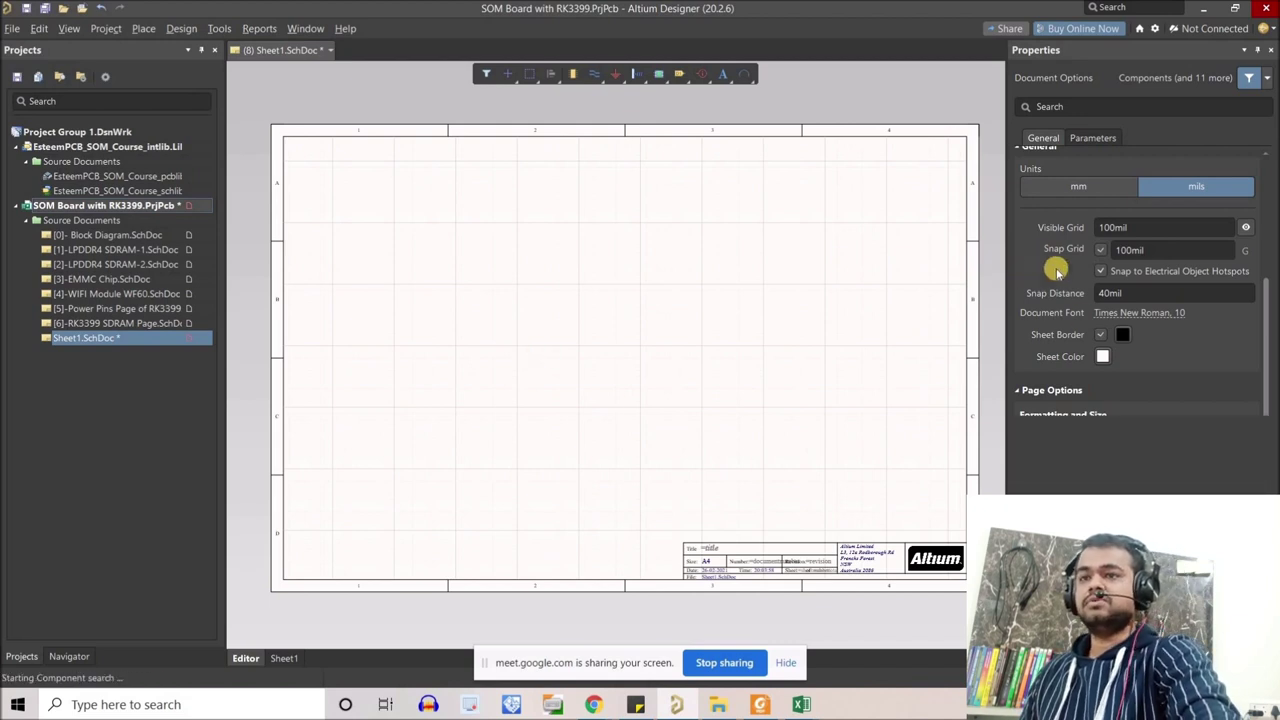
key(p)
key(p)
click(1108, 80)
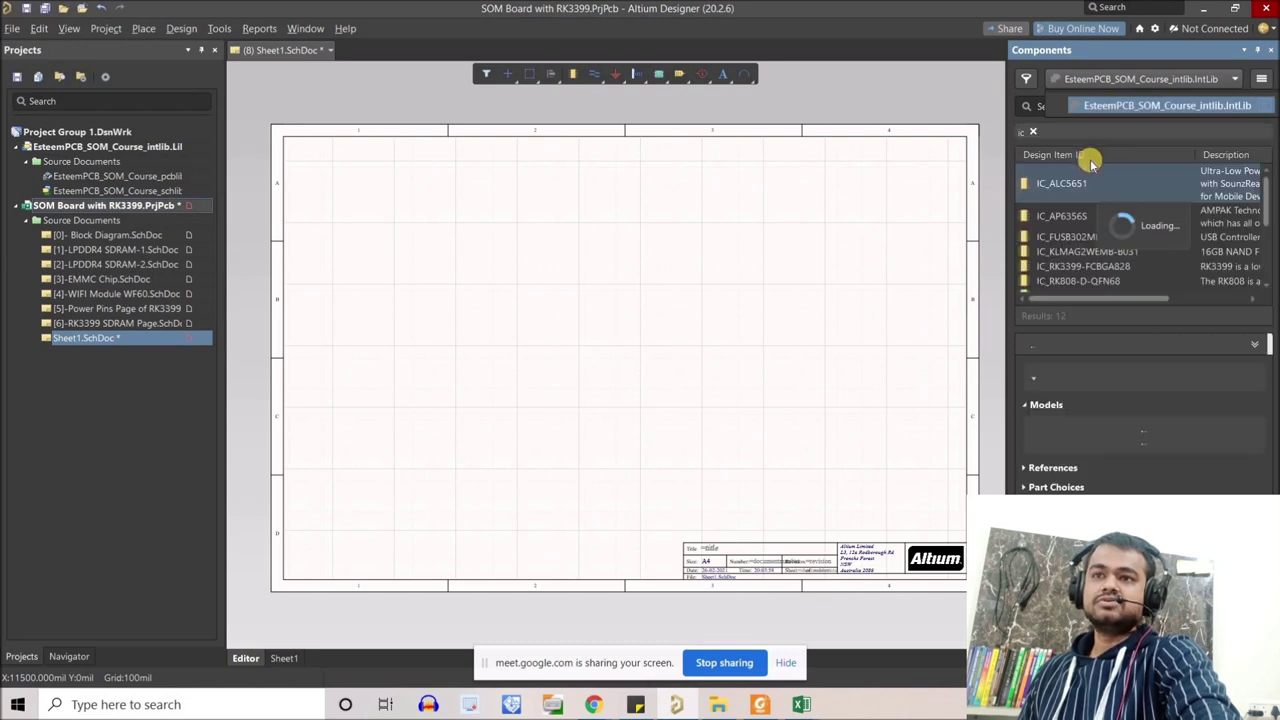
click(1087, 103)
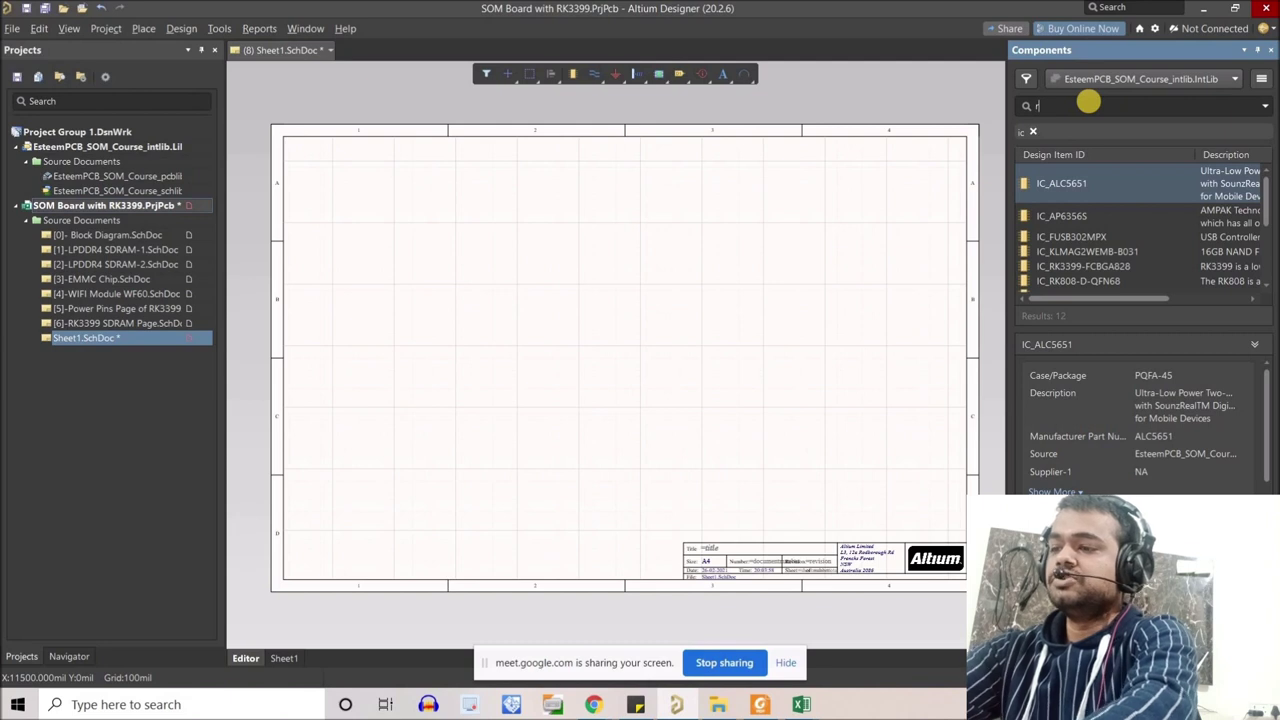
text(rk3399)
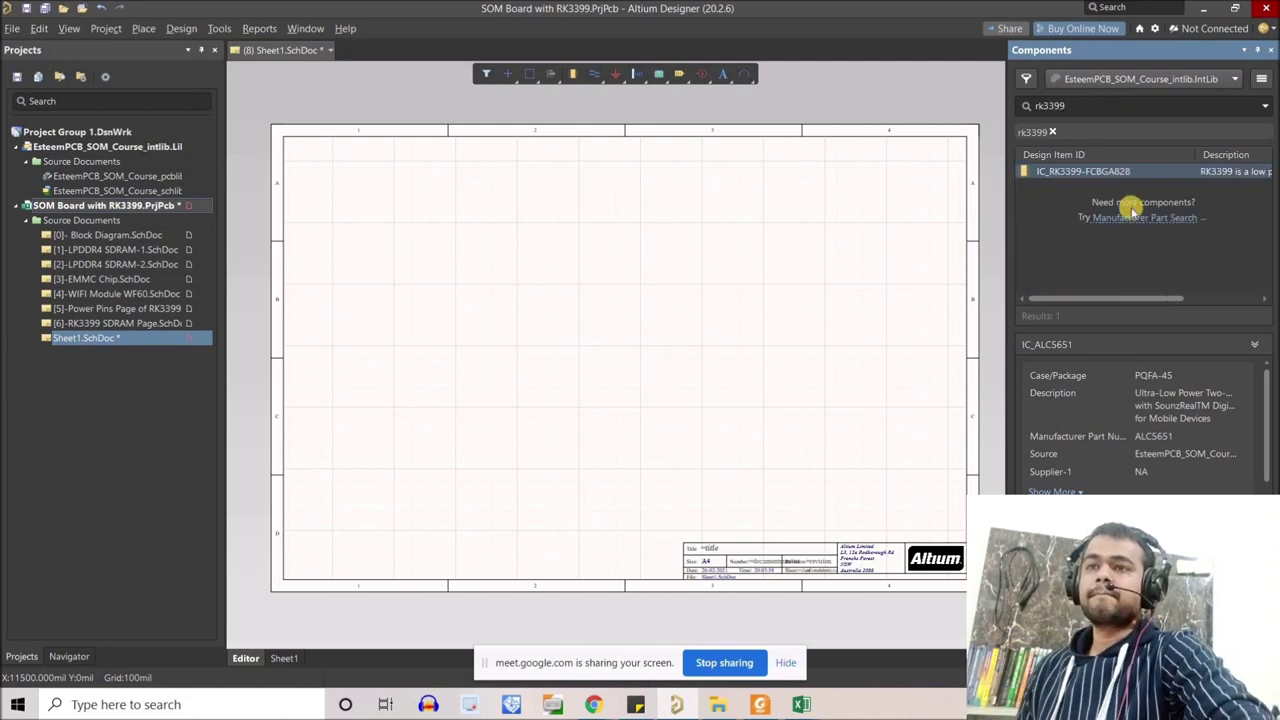
click(1078, 172)
scroll(1125, 377, down, 10)
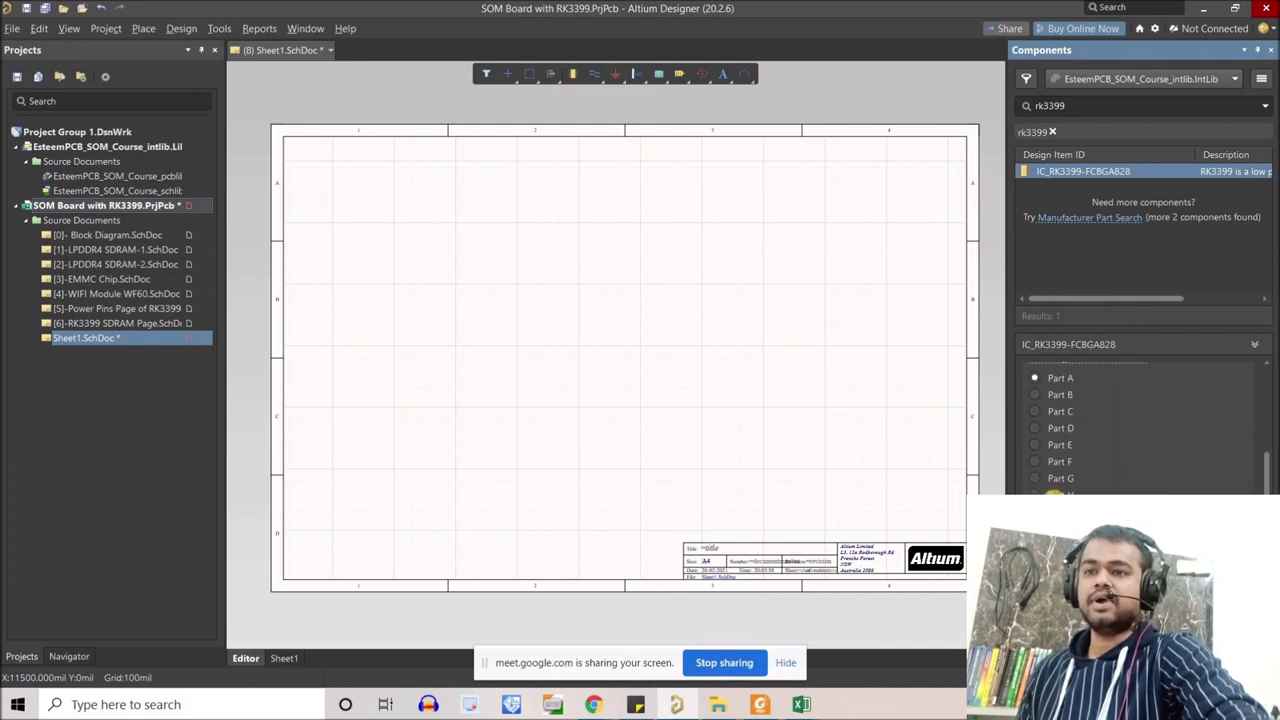
scroll(1060, 440, down, 1)
scroll(1060, 445, up, 5)
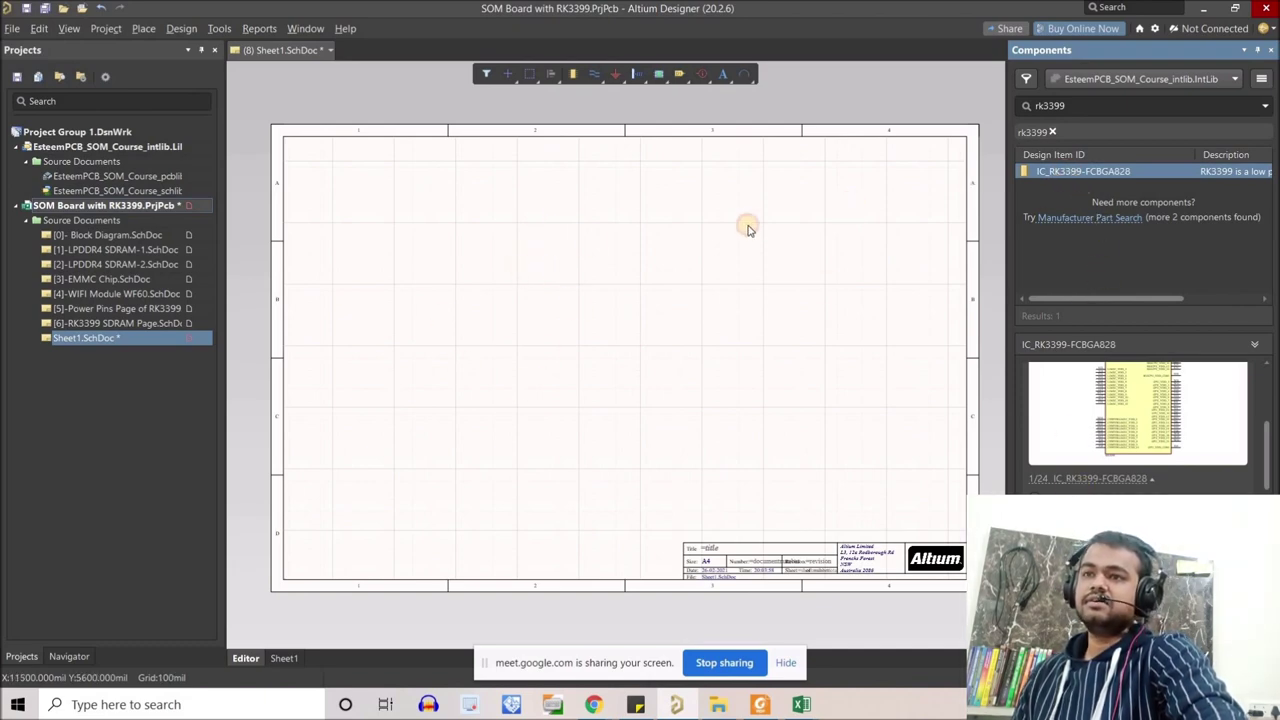
Place IC_RK3399-FCBGA828 near the top of Sheet1 and deselect it.
drag(748, 229, 504, 208)
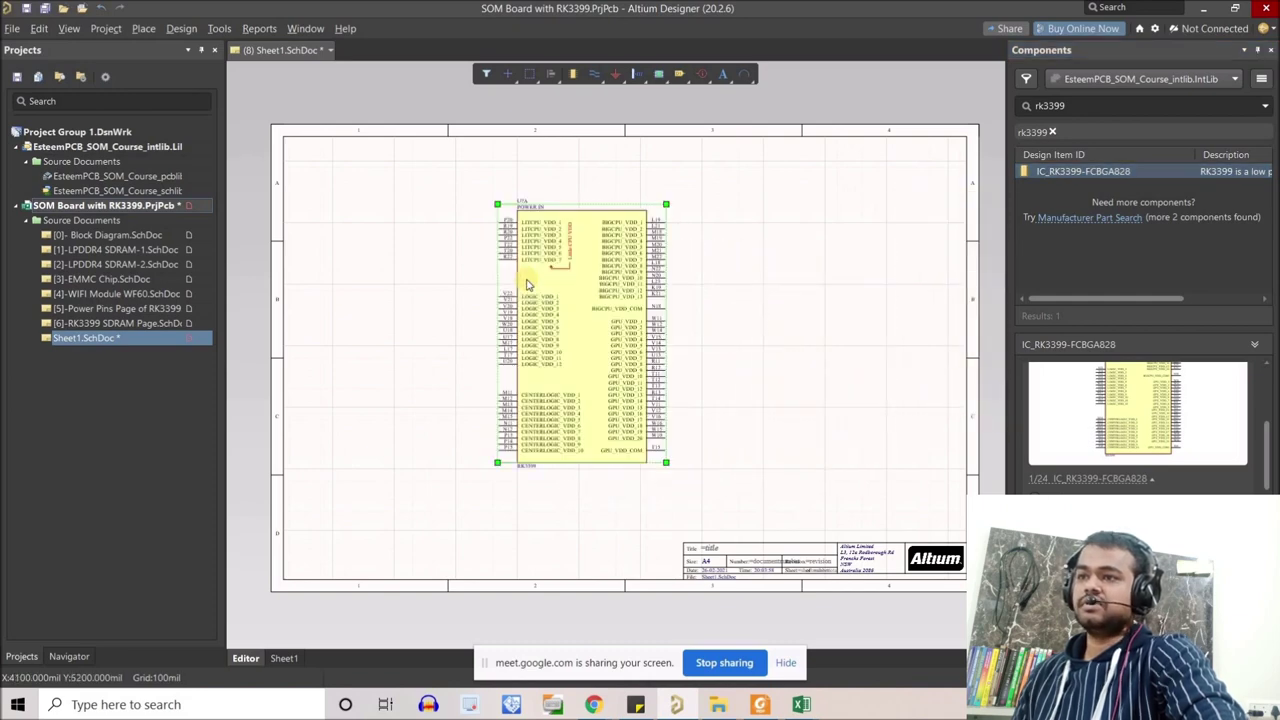
ctrl+scroll(527, 285, up, 2)
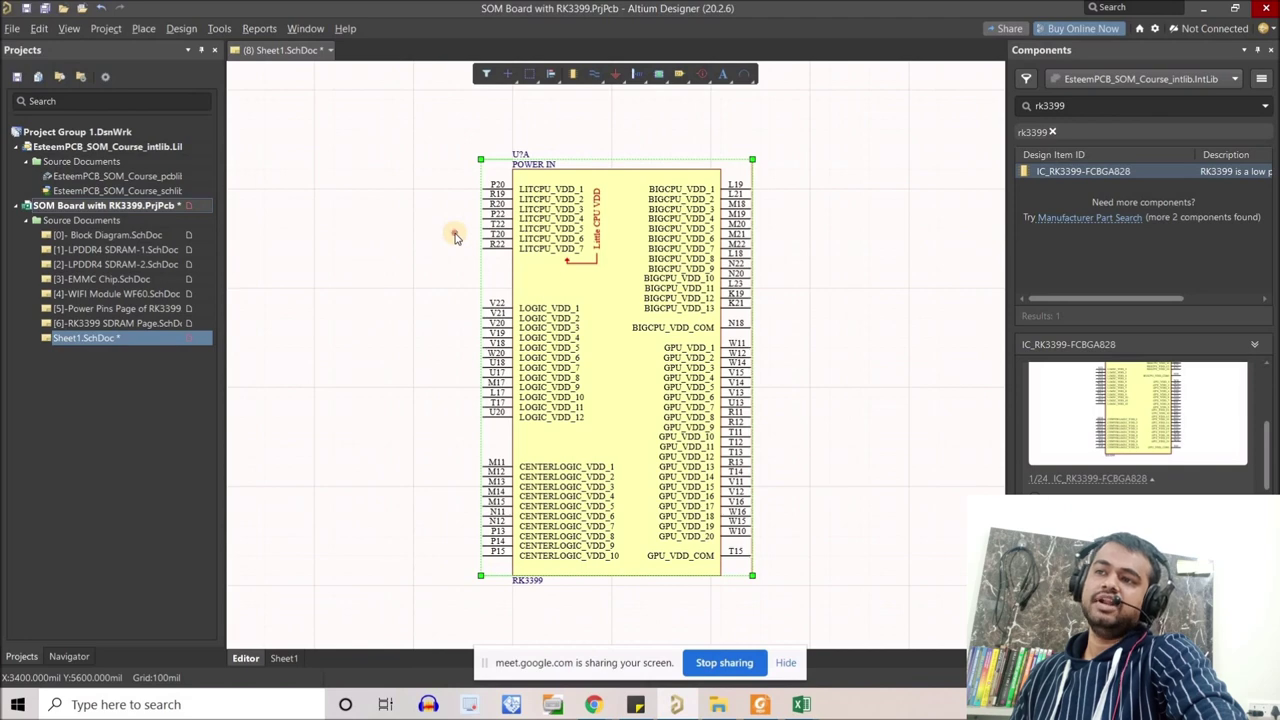
drag(457, 200, 505, 266)
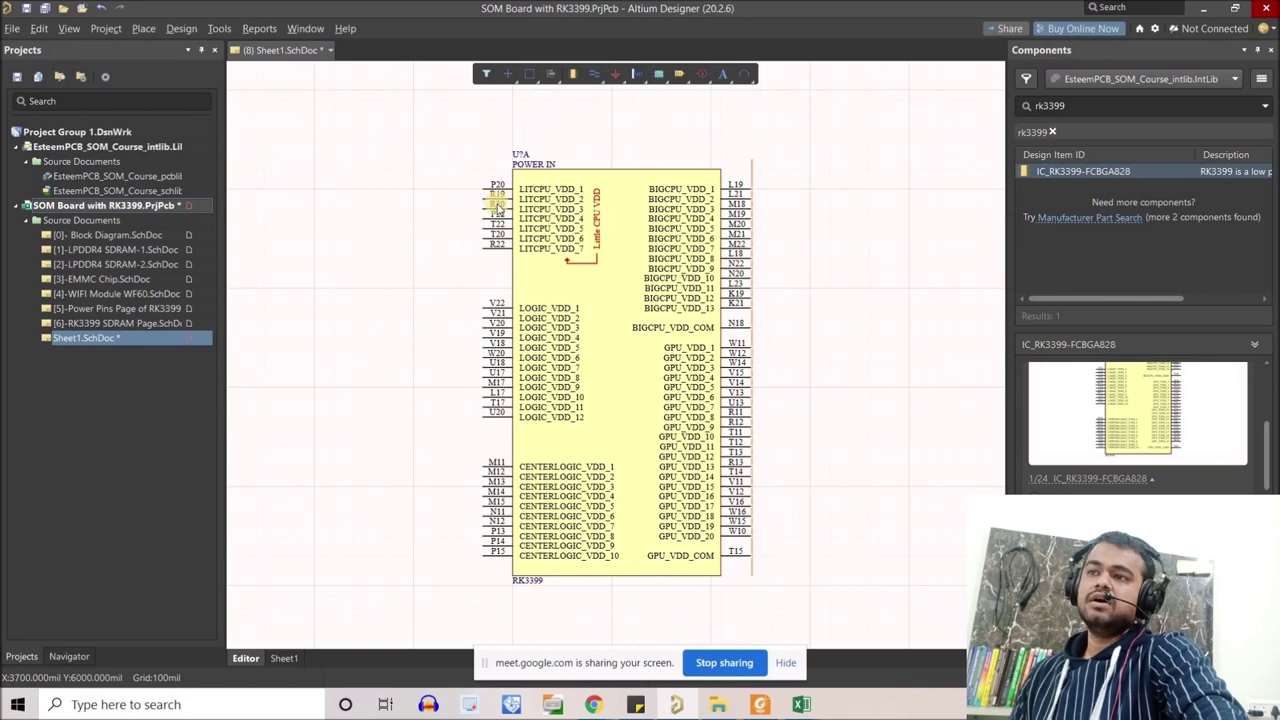
Zoom and pan around part U?A to inspect its LITCPU, BIGCPU, LOGIC, CENTERLOGIC and GPU pins.
ctrl+scroll(497, 205, up, 2)
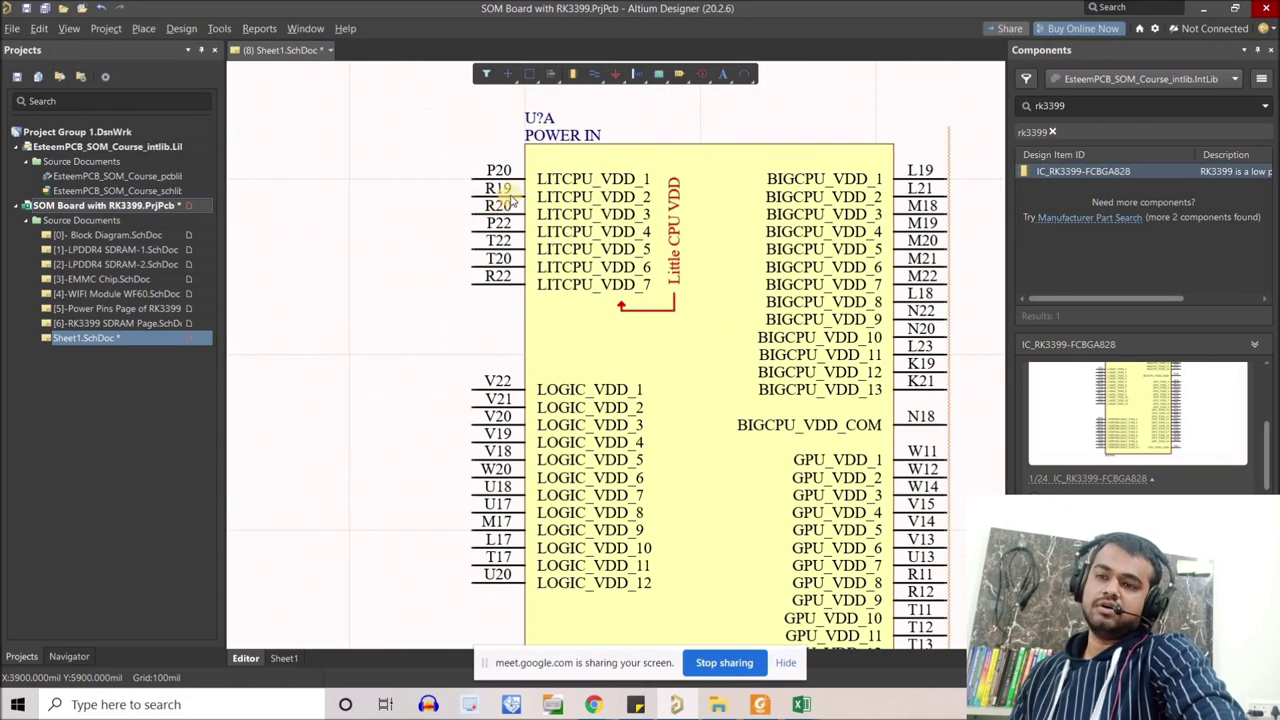
ctrl+scroll(508, 196, up, 1)
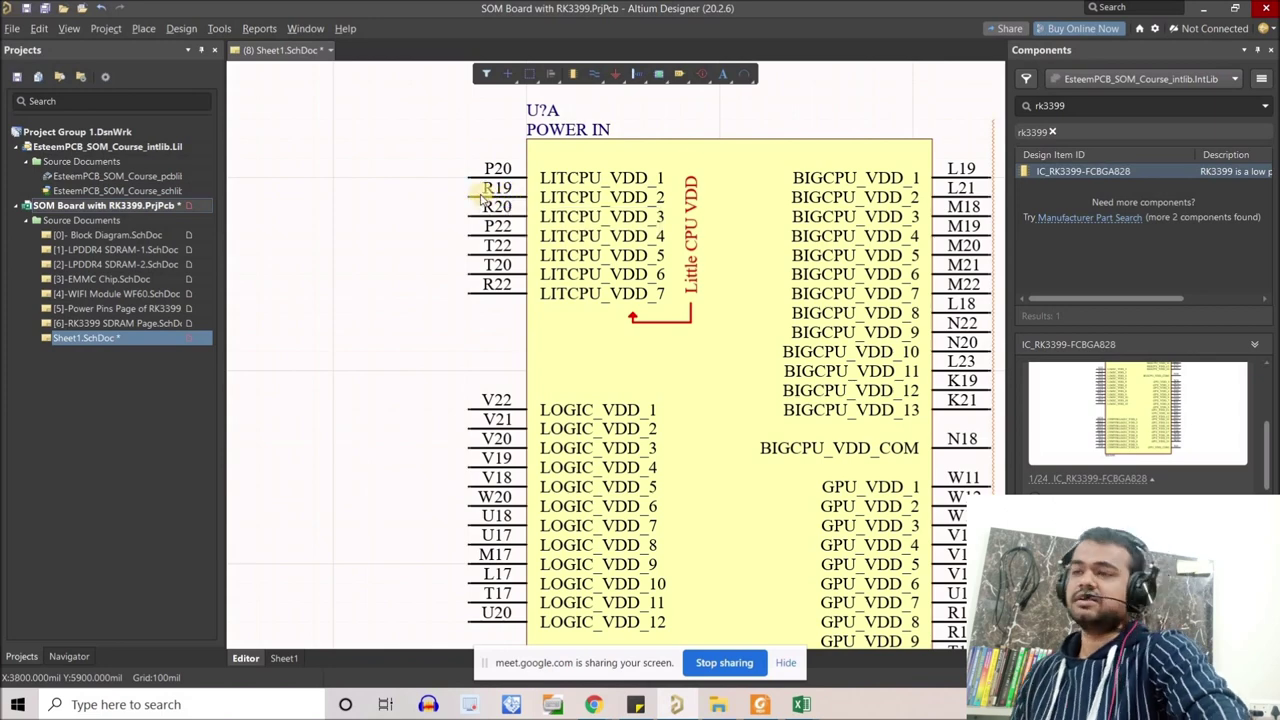
ctrl+scroll(470, 224, down, 1)
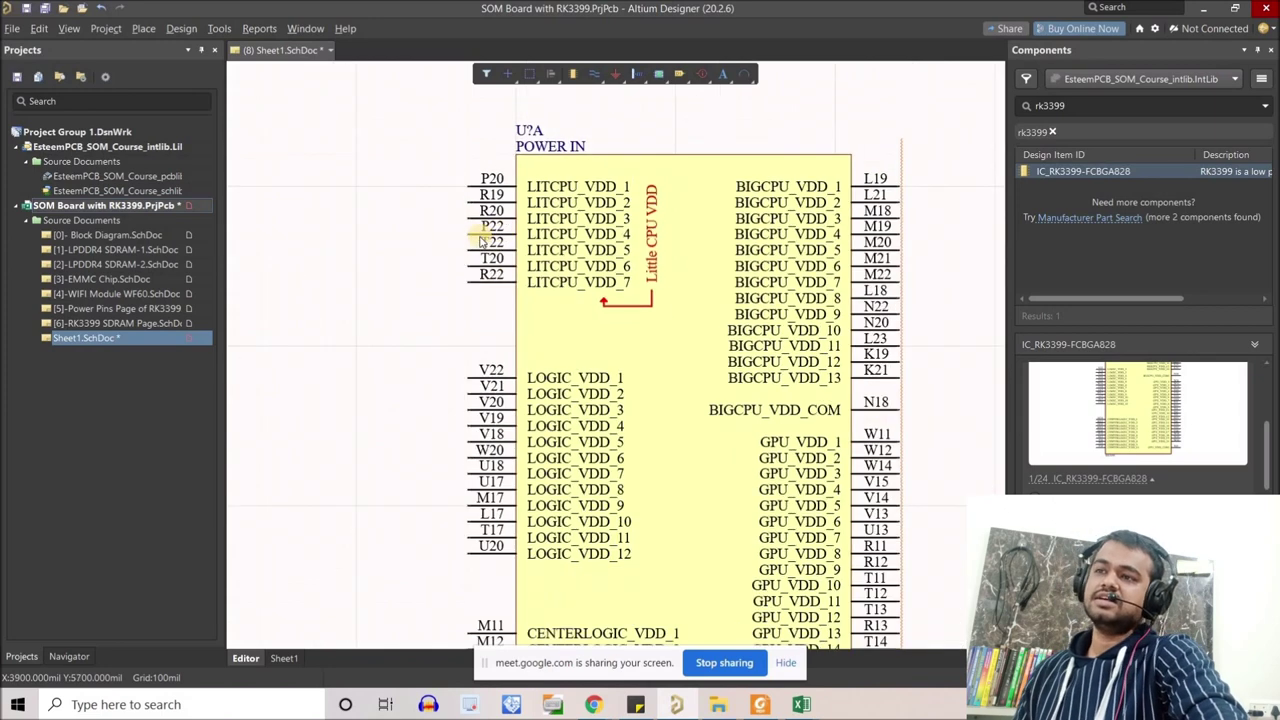
ctrl+scroll(470, 220, down, 1)
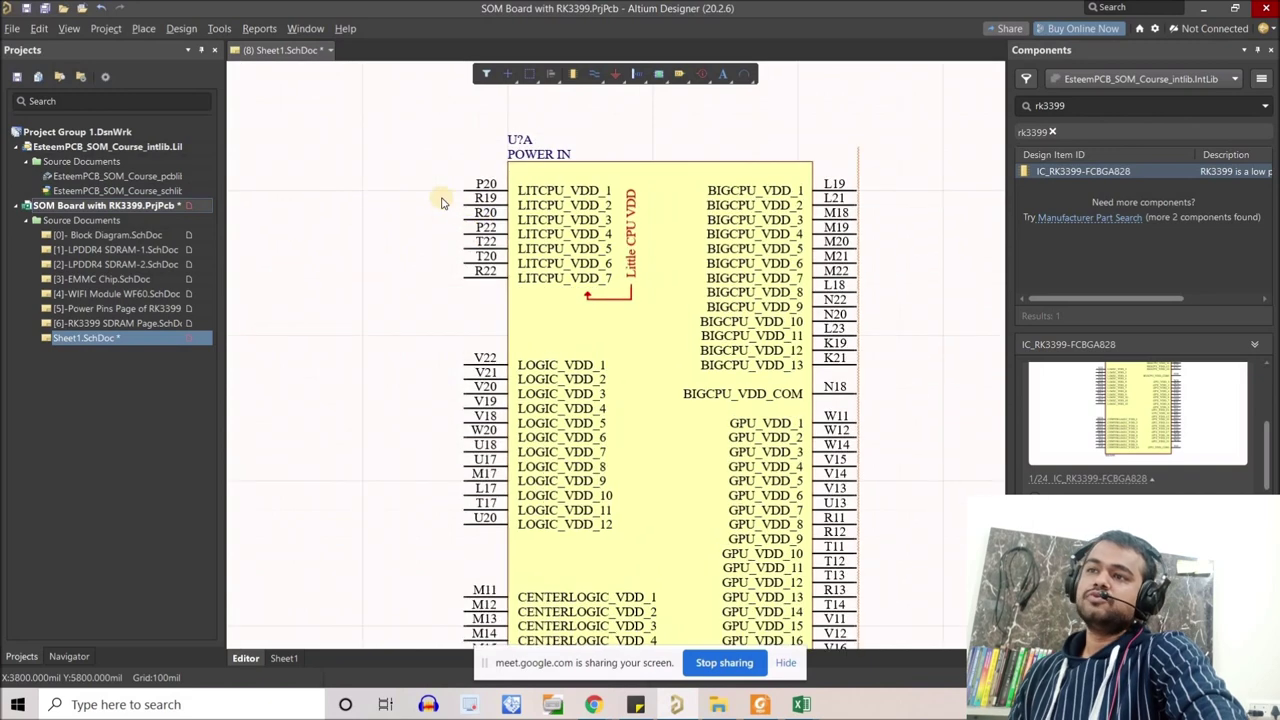
ctrl+scroll(424, 177, up, 2)
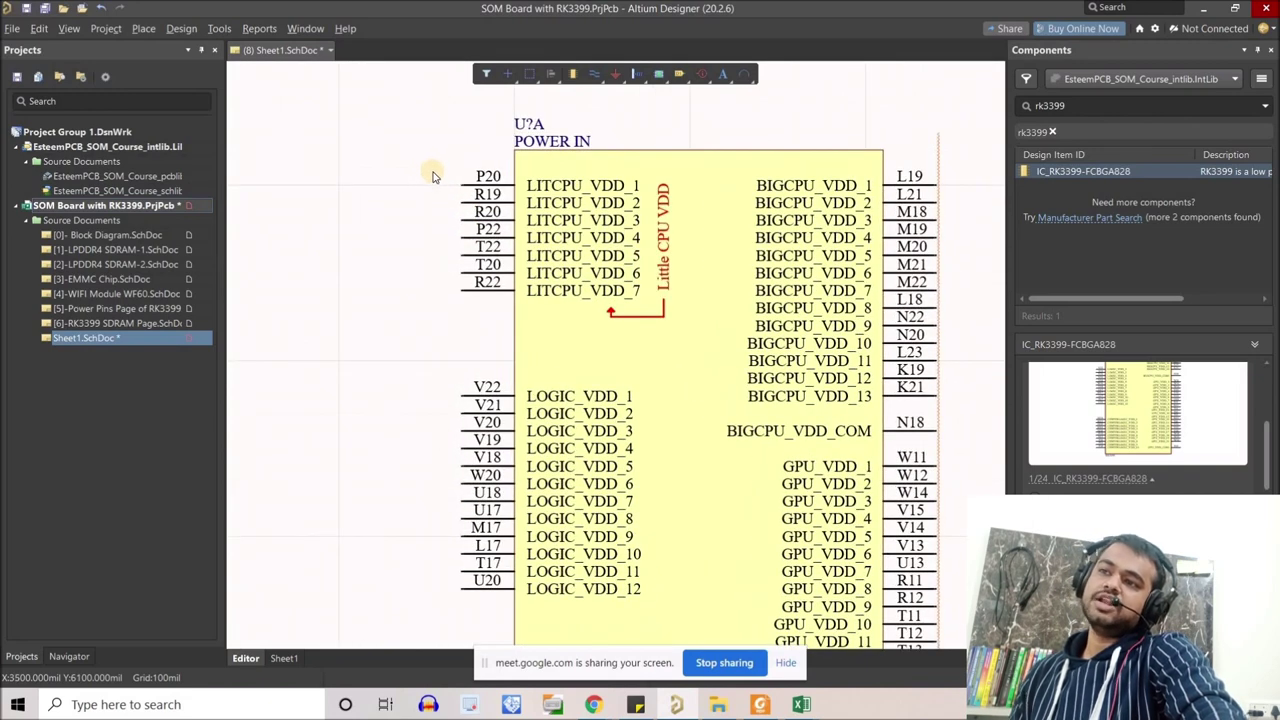
ctrl+scroll(425, 176, down, 2)
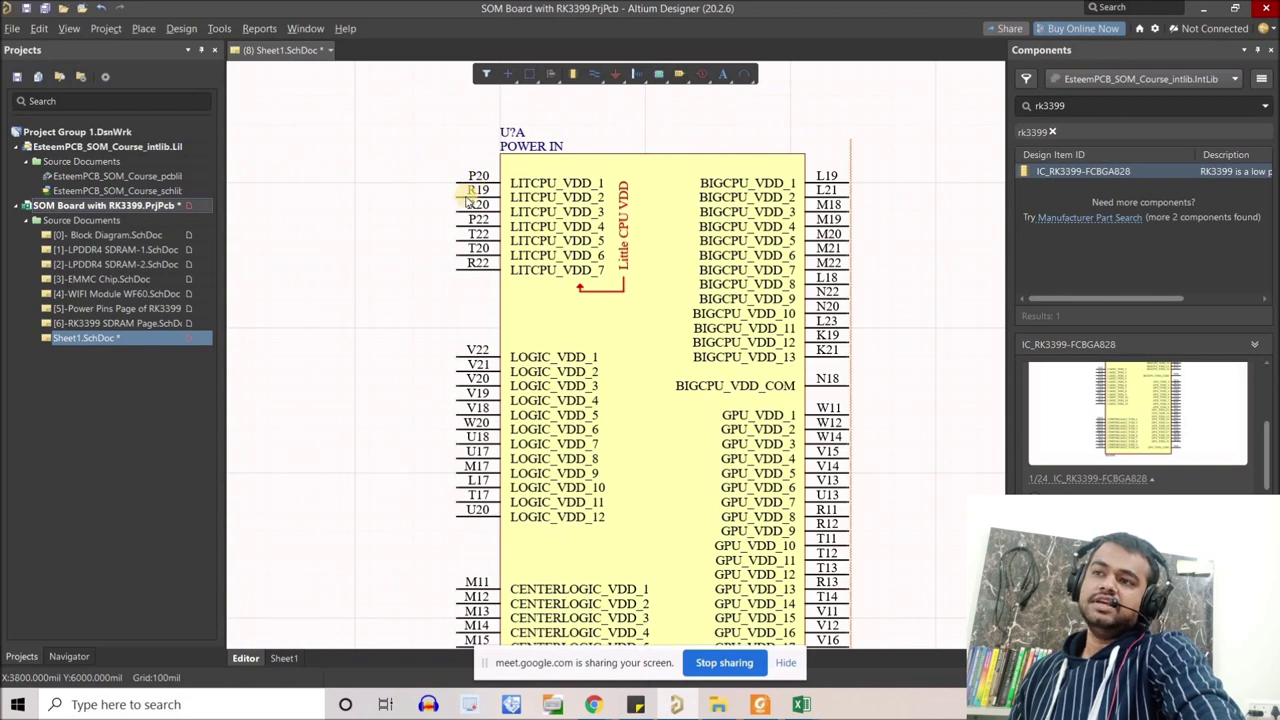
ctrl+scroll(871, 286, down, 2)
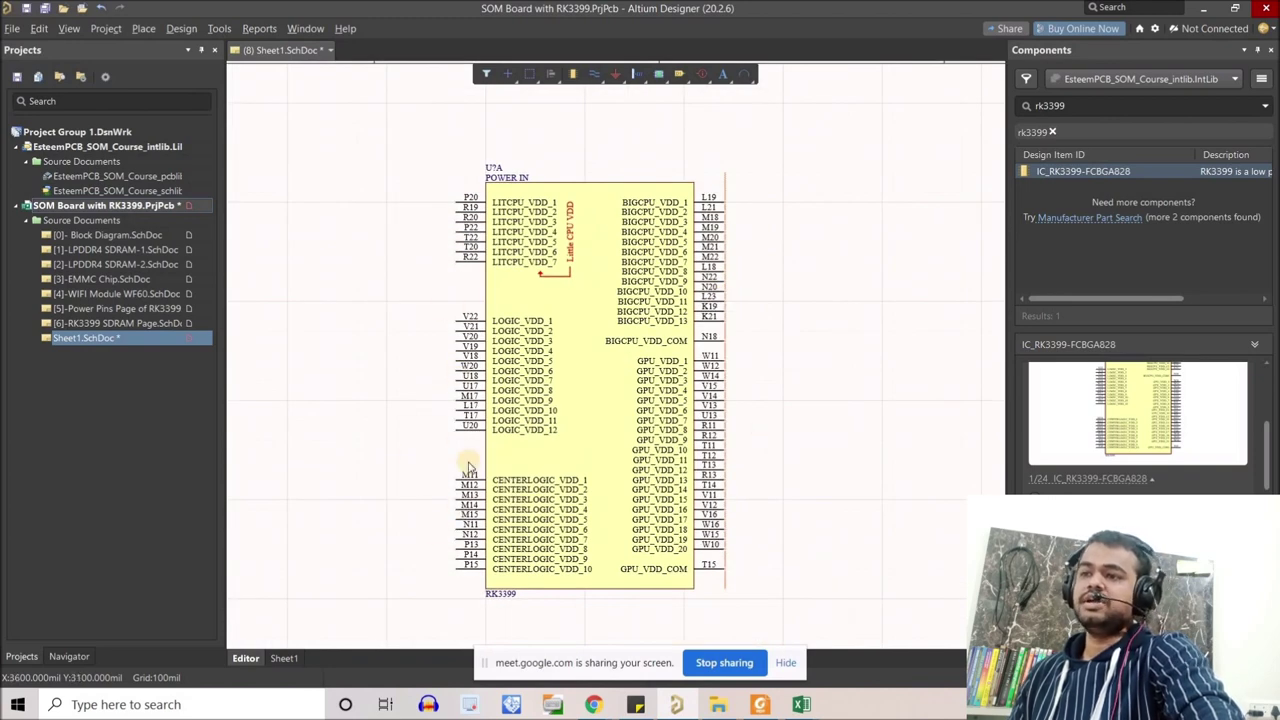
right_drag(768, 345, 786, 314)
ctrl+scroll(632, 268, down, 1)
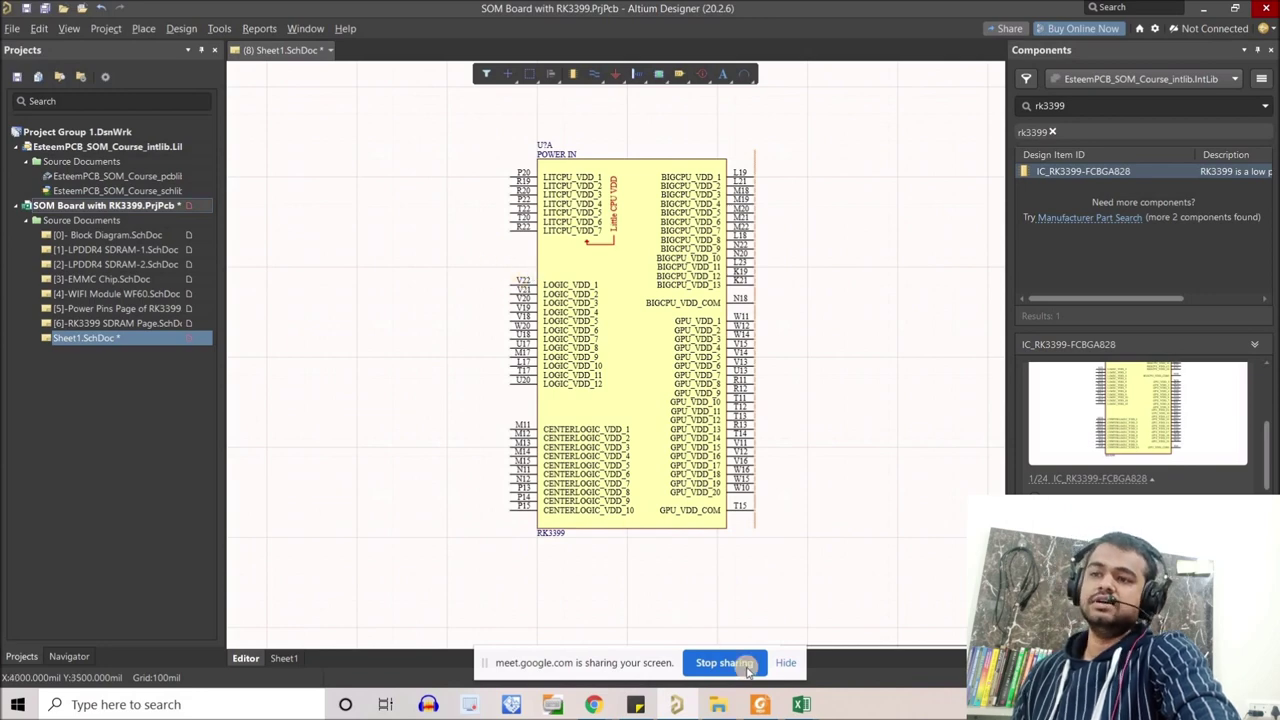
Bring up the RK3399 pin spreadsheet and select row 829 holding the last pin, Y31.
mouse_move(803, 706)
click(705, 622)
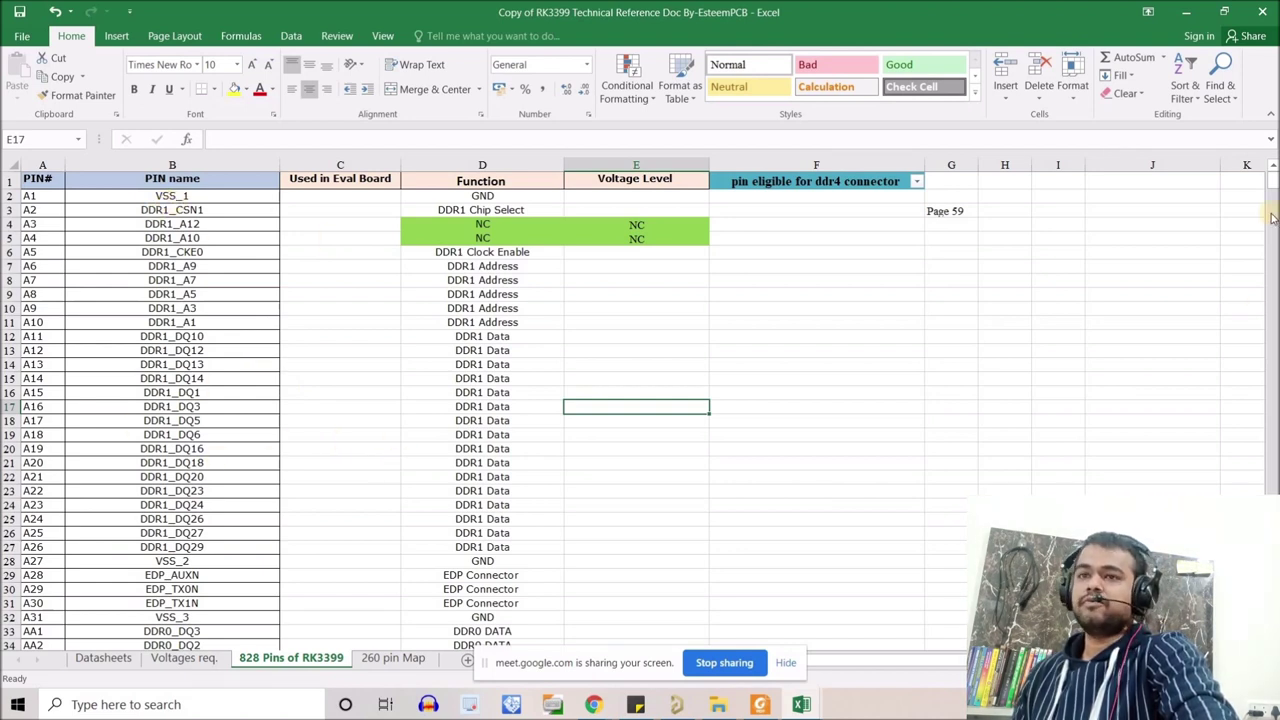
drag(1273, 178, 1273, 183)
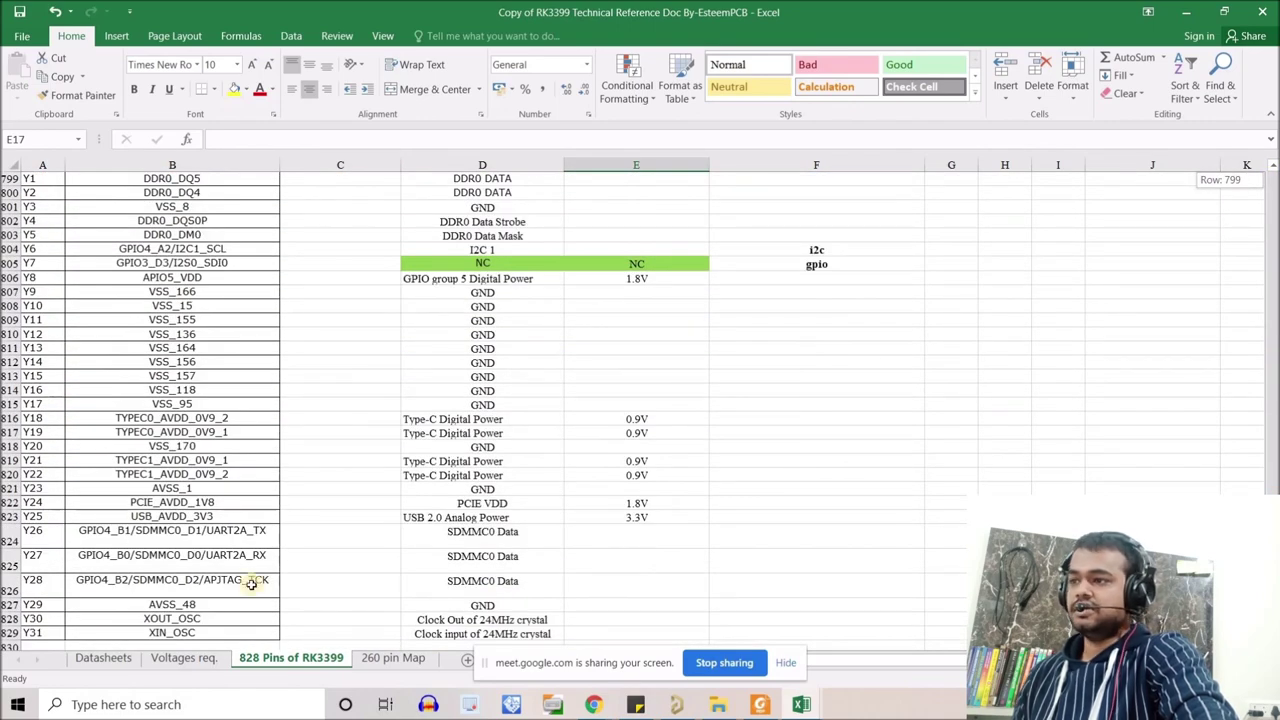
drag(251, 584, 30, 632)
click(7, 633)
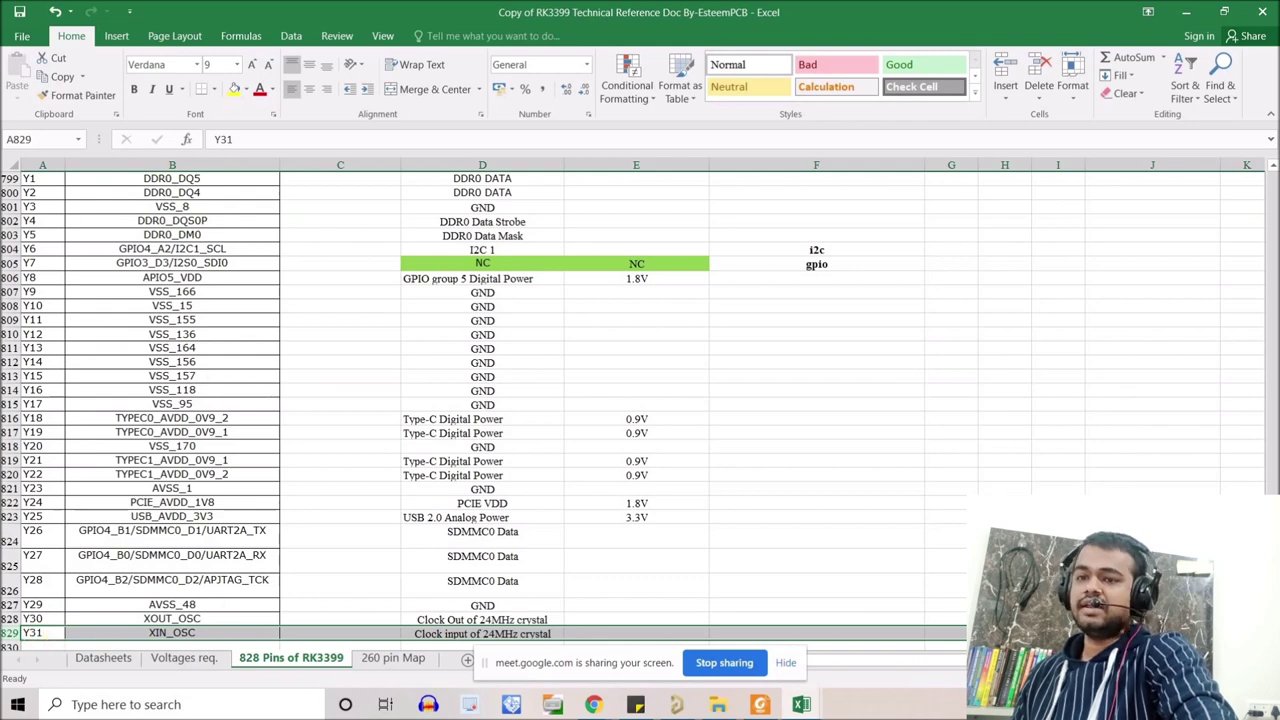
Scroll back up the 828 Pins of RK3399 sheet and refocus the spreadsheet.
scroll(176, 234, up, 20)
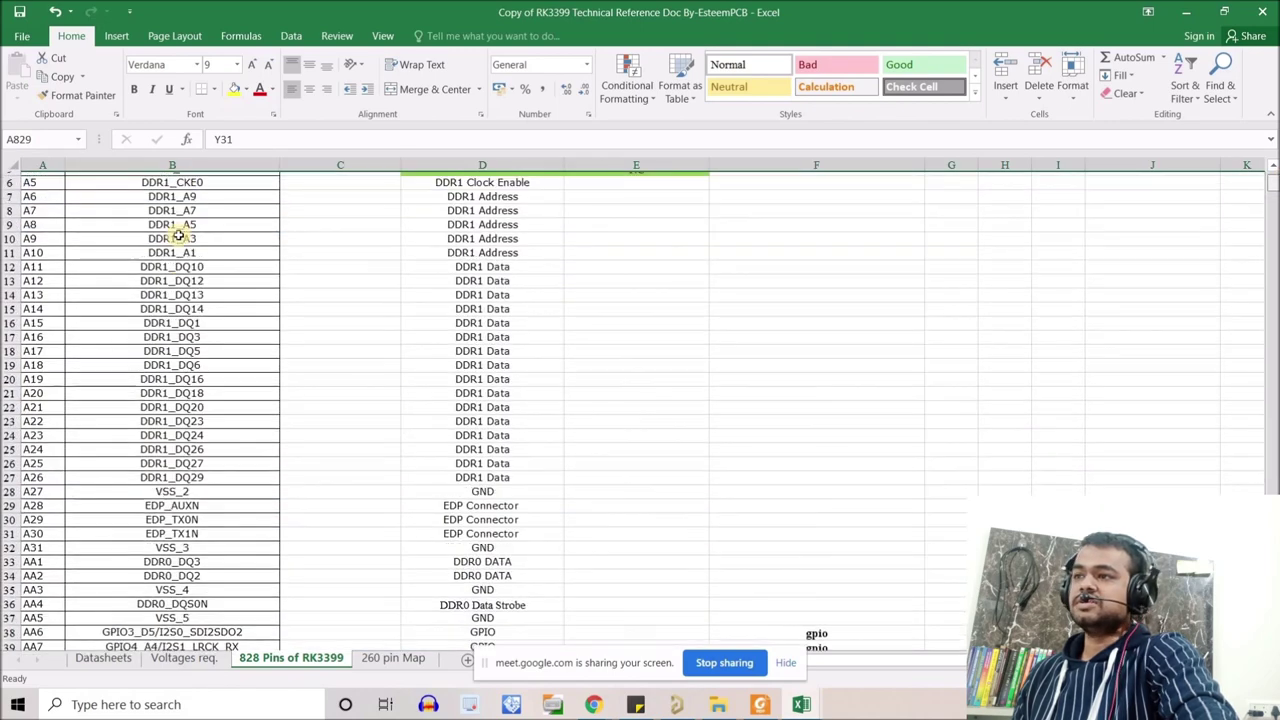
scroll(176, 234, up, 2)
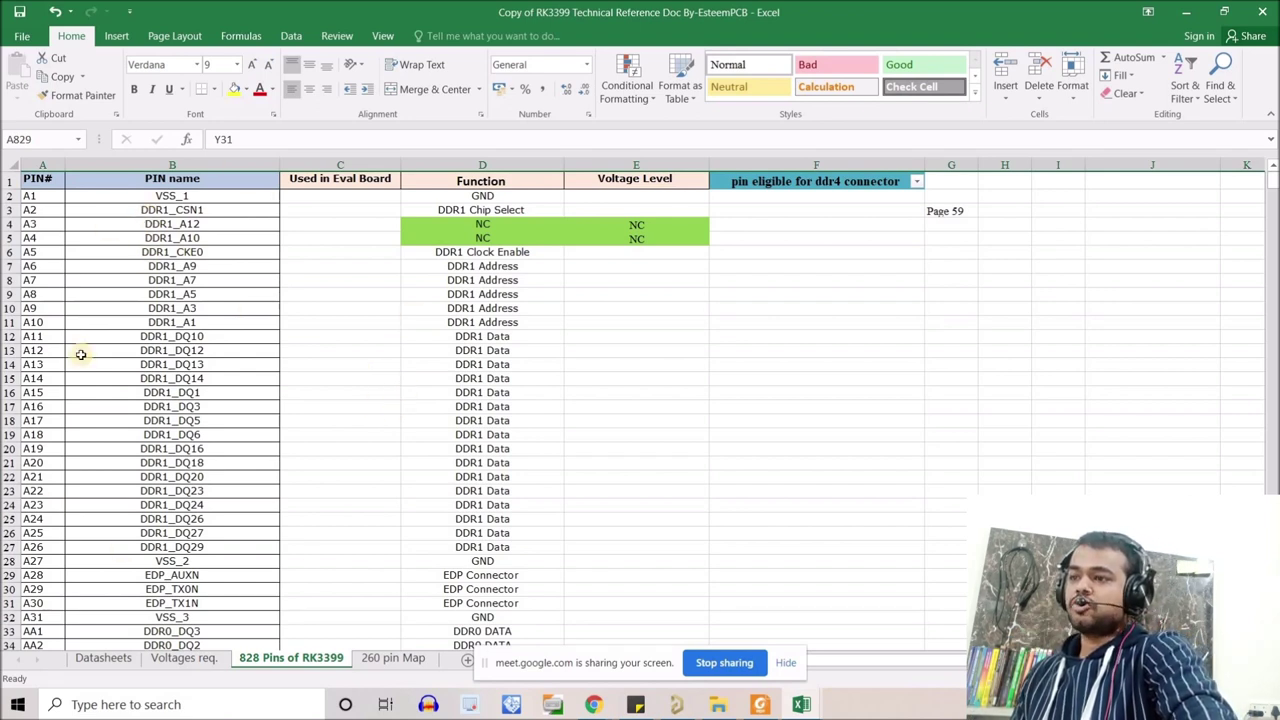
click(604, 673)
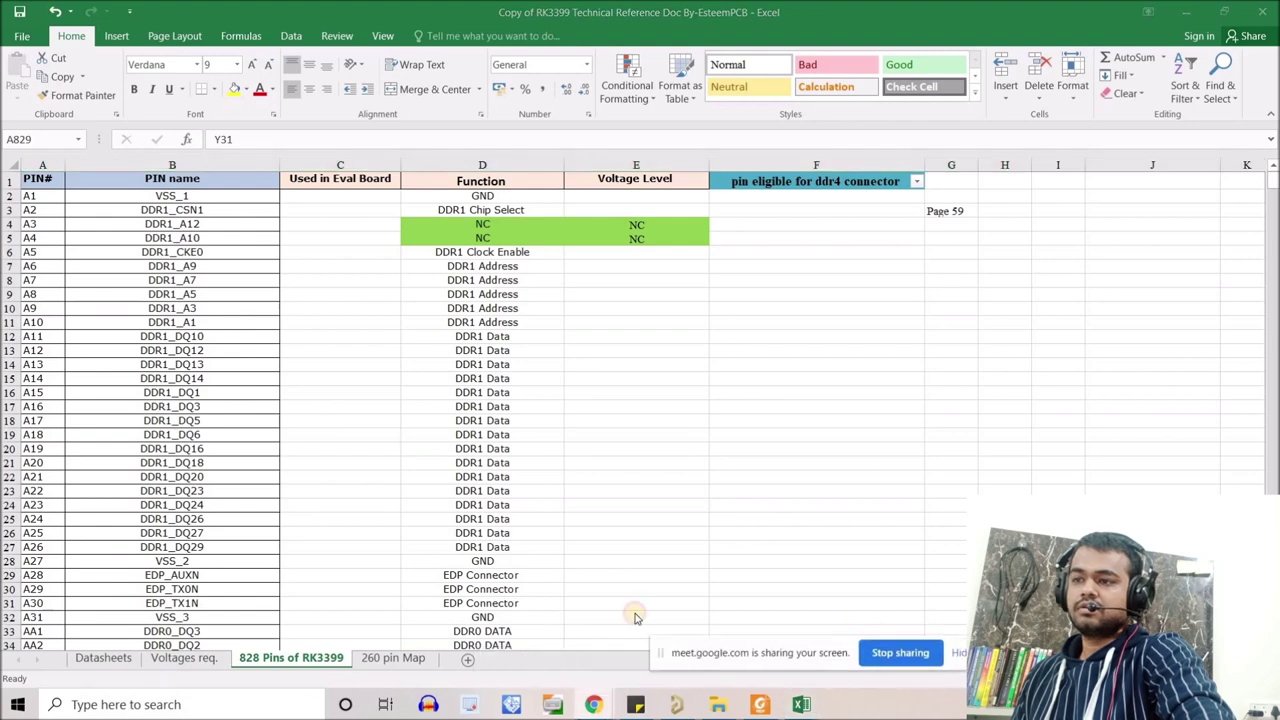
click(104, 663)
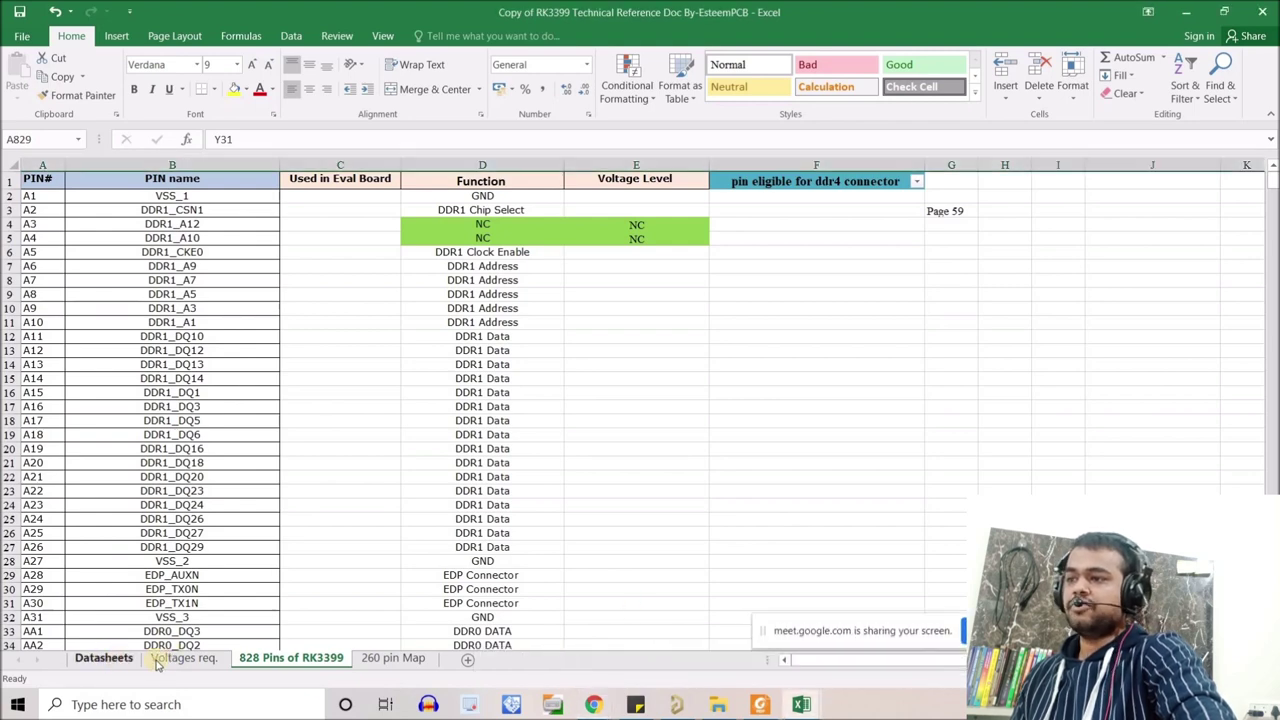
Tick the RK3399, RS512M32LZ4D2ANP-75BT and KLMCG8WEBD-B031 entries on the Datasheets sheet, then review down to RK3399-TRM.
right_click(104, 660)
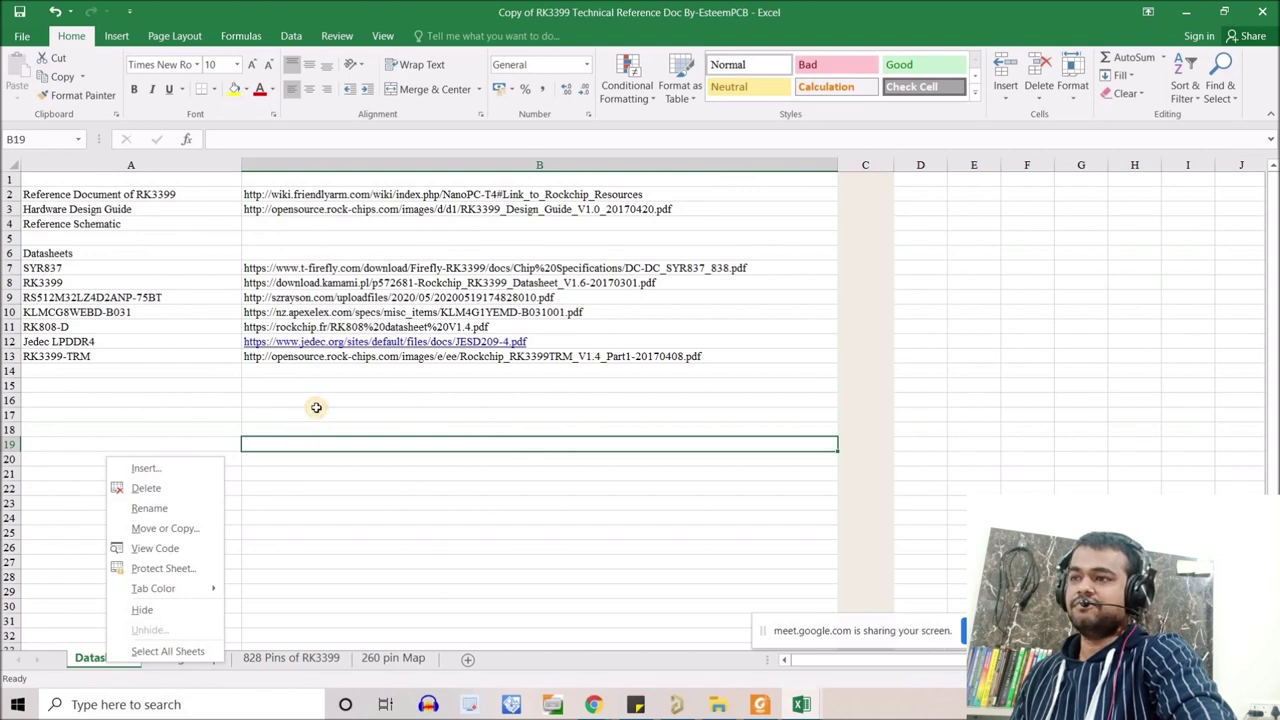
key(Escape)
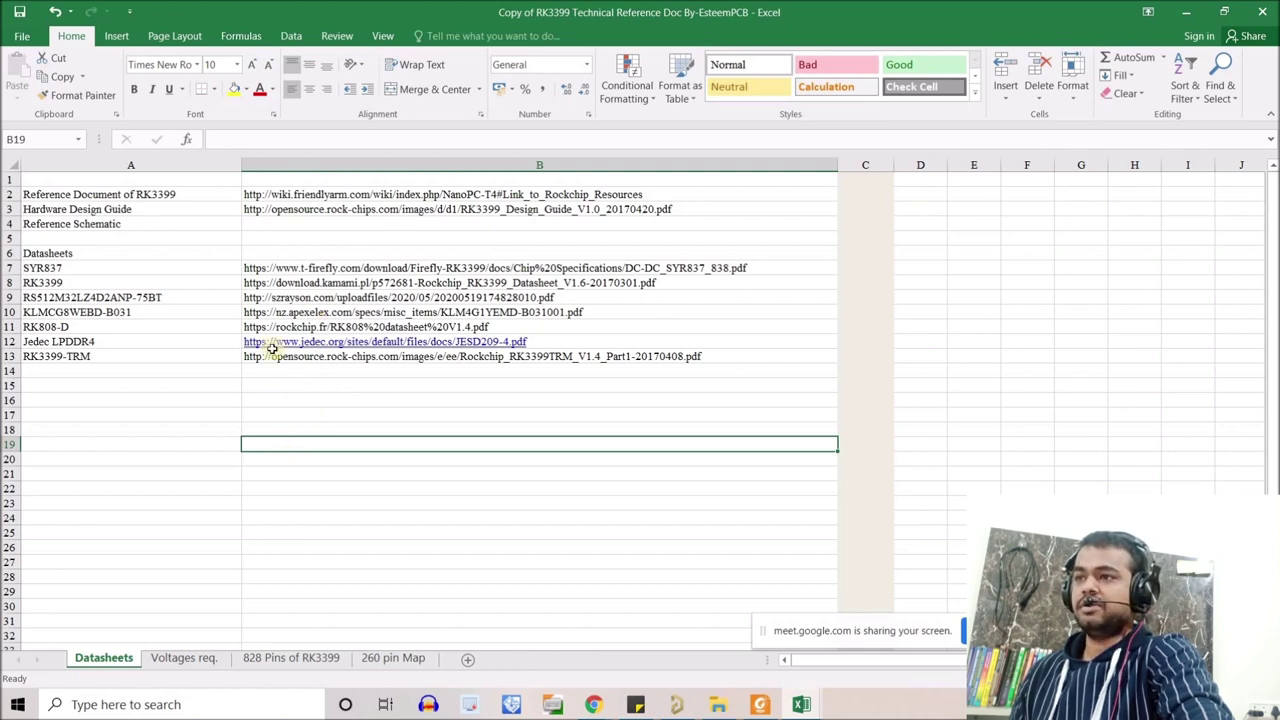
click(102, 283)
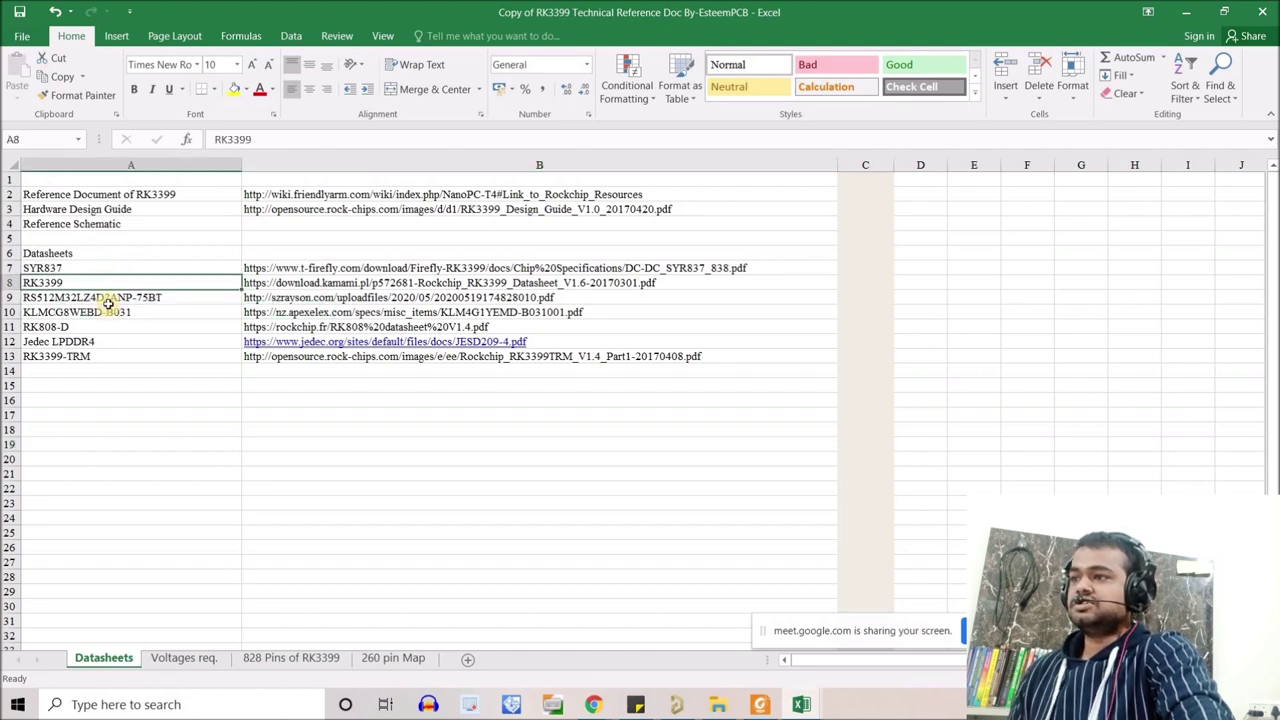
click(160, 299)
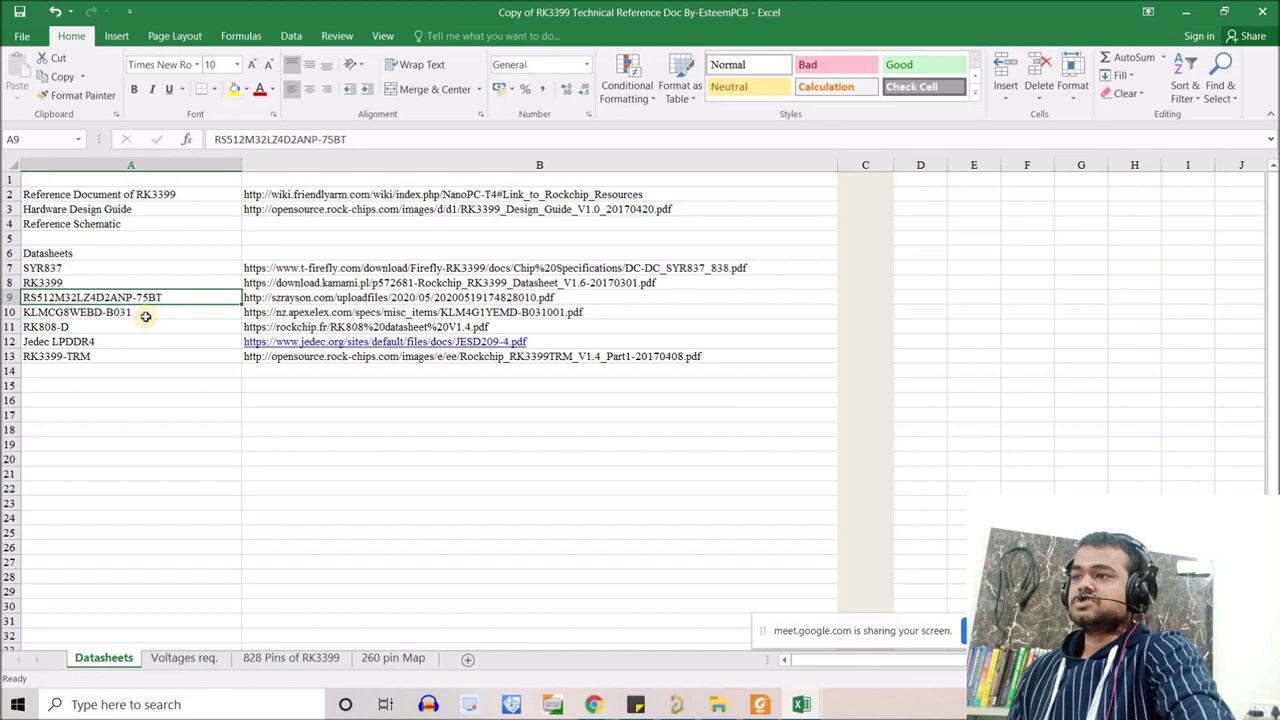
click(145, 314)
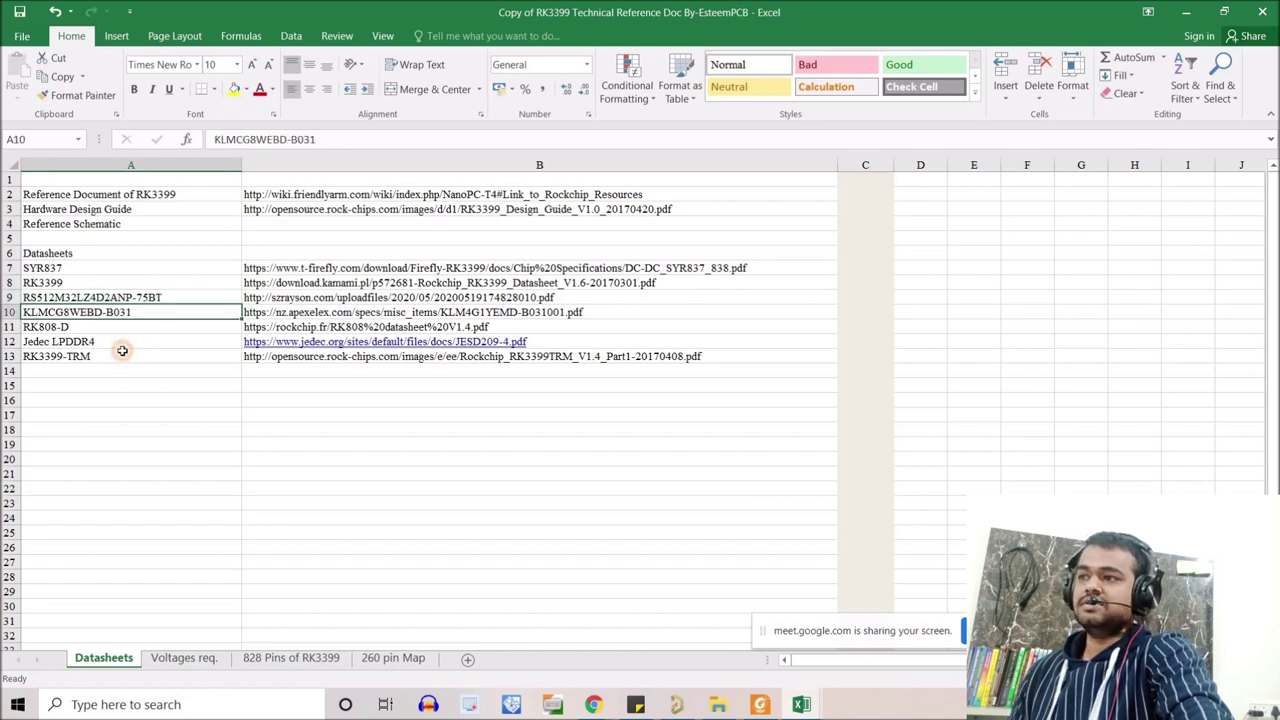
key(Down)
click(122, 345)
key(Down)
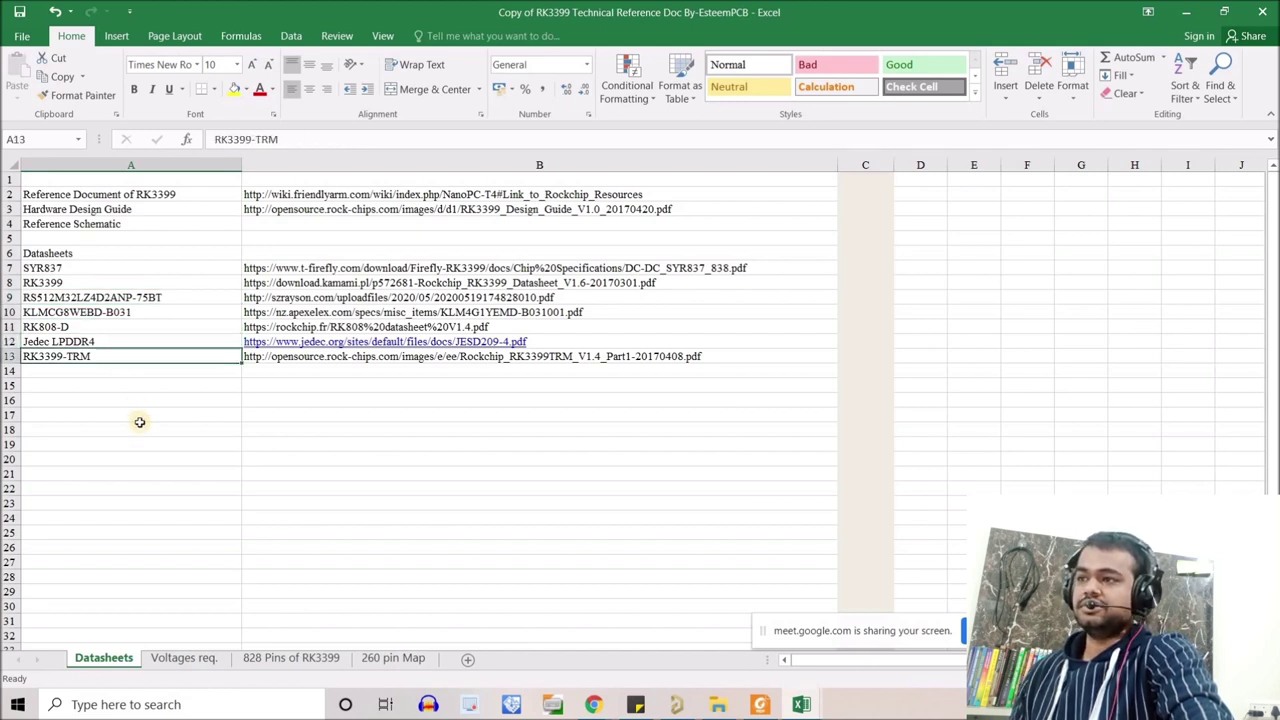
click(250, 452)
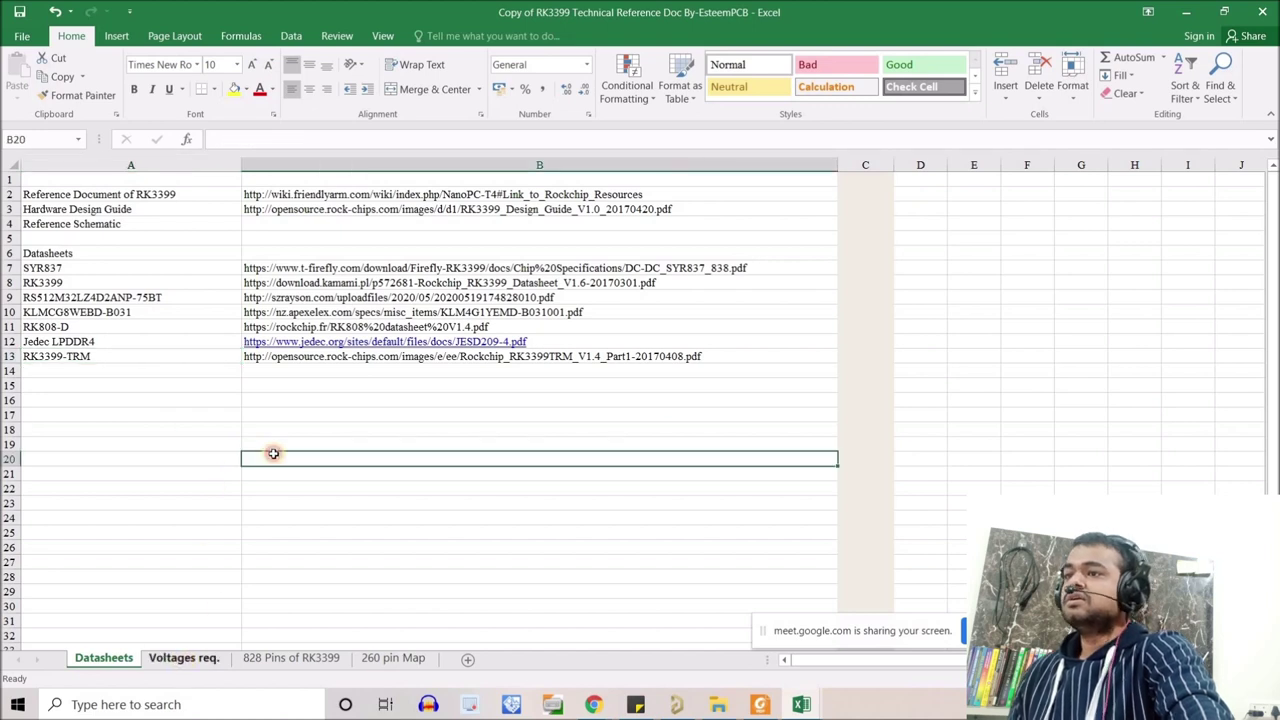
click(300, 429)
Delete the Datasheets, Voltages req. and 260 pin Map sheets.
right_click(105, 660)
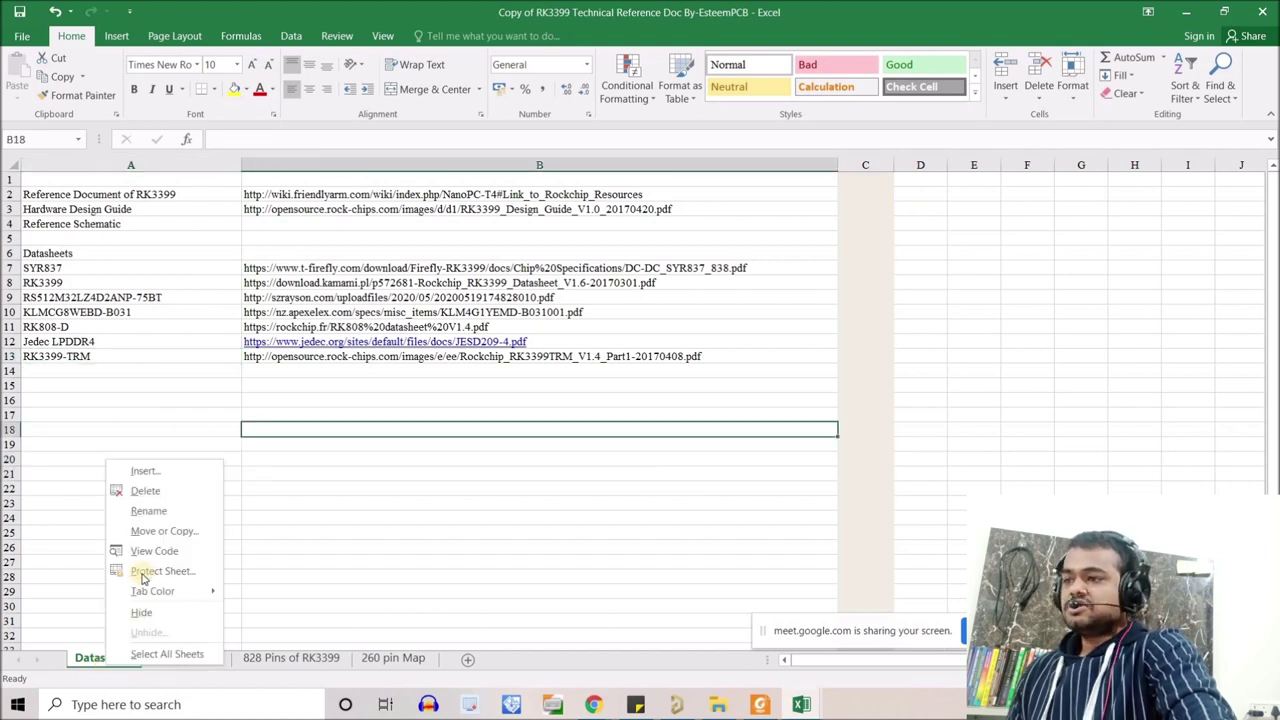
click(145, 491)
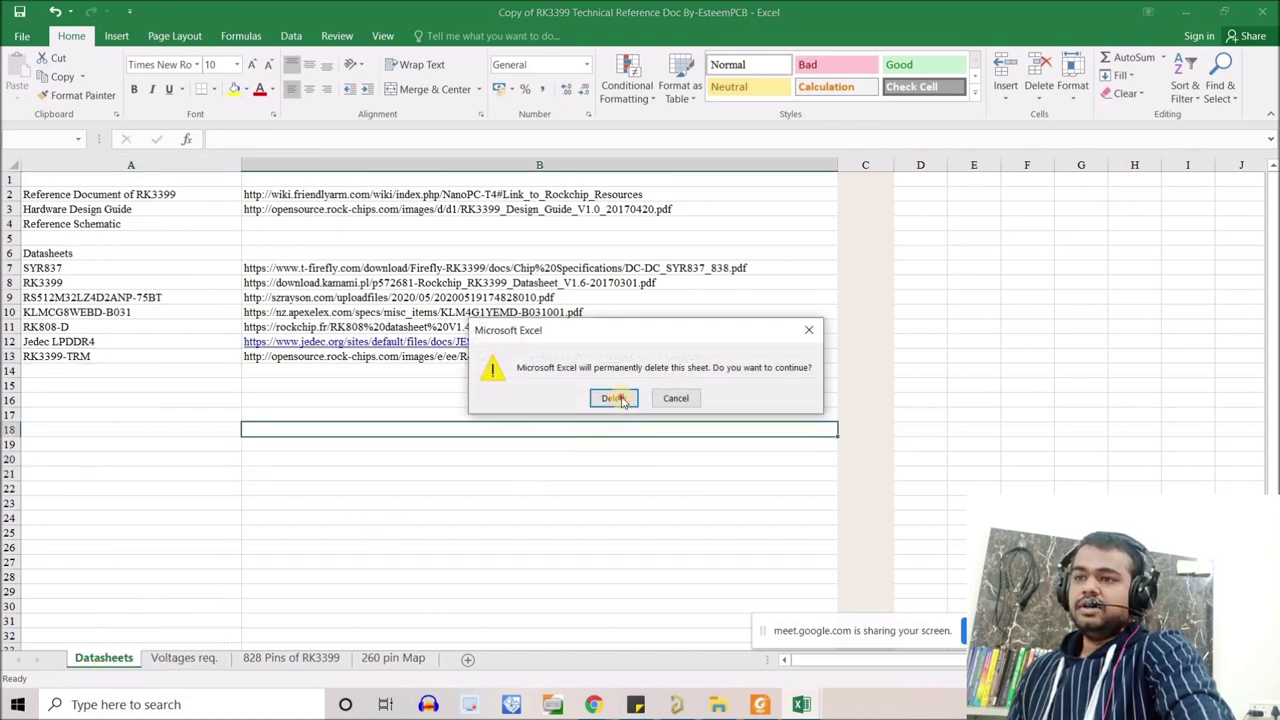
click(609, 400)
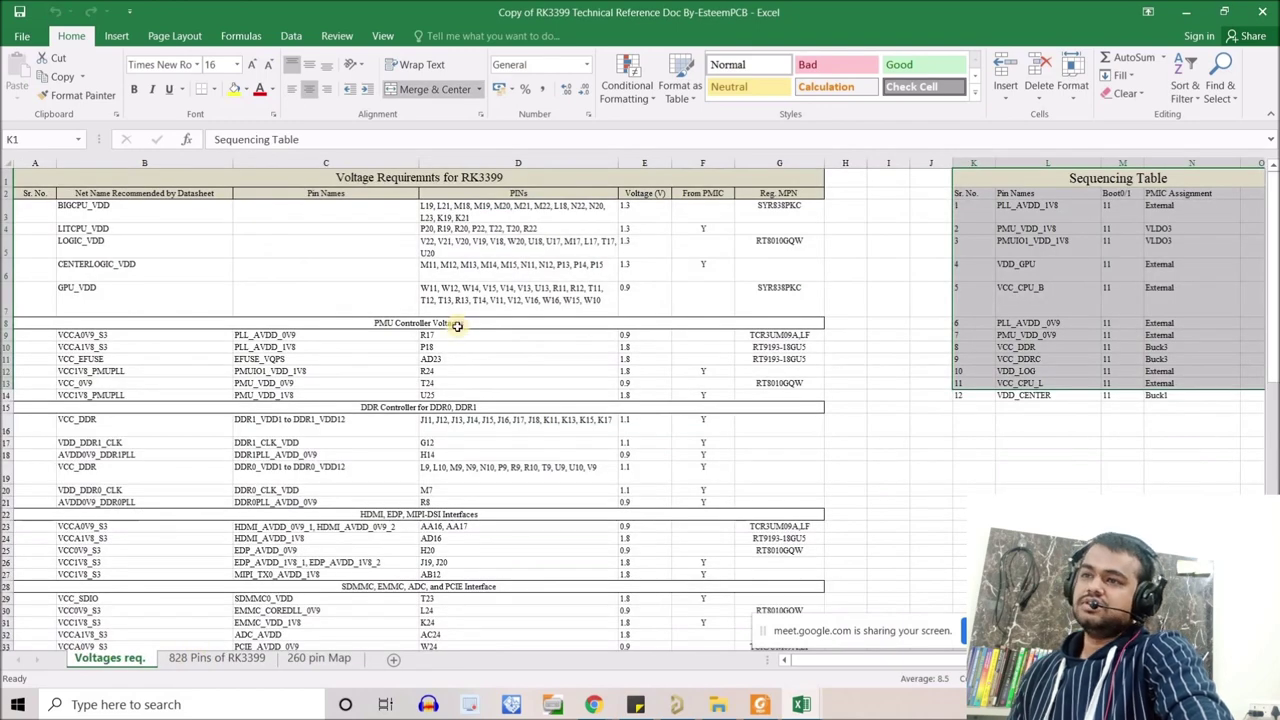
right_click(120, 659)
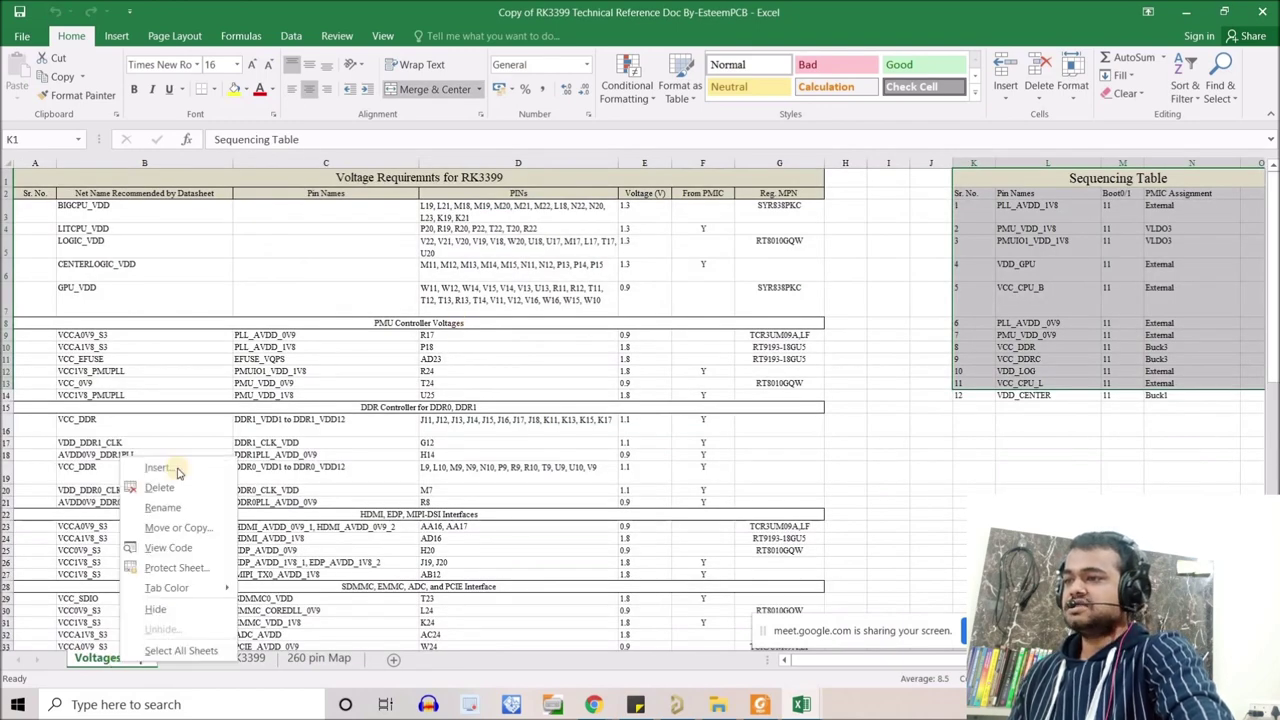
click(165, 487)
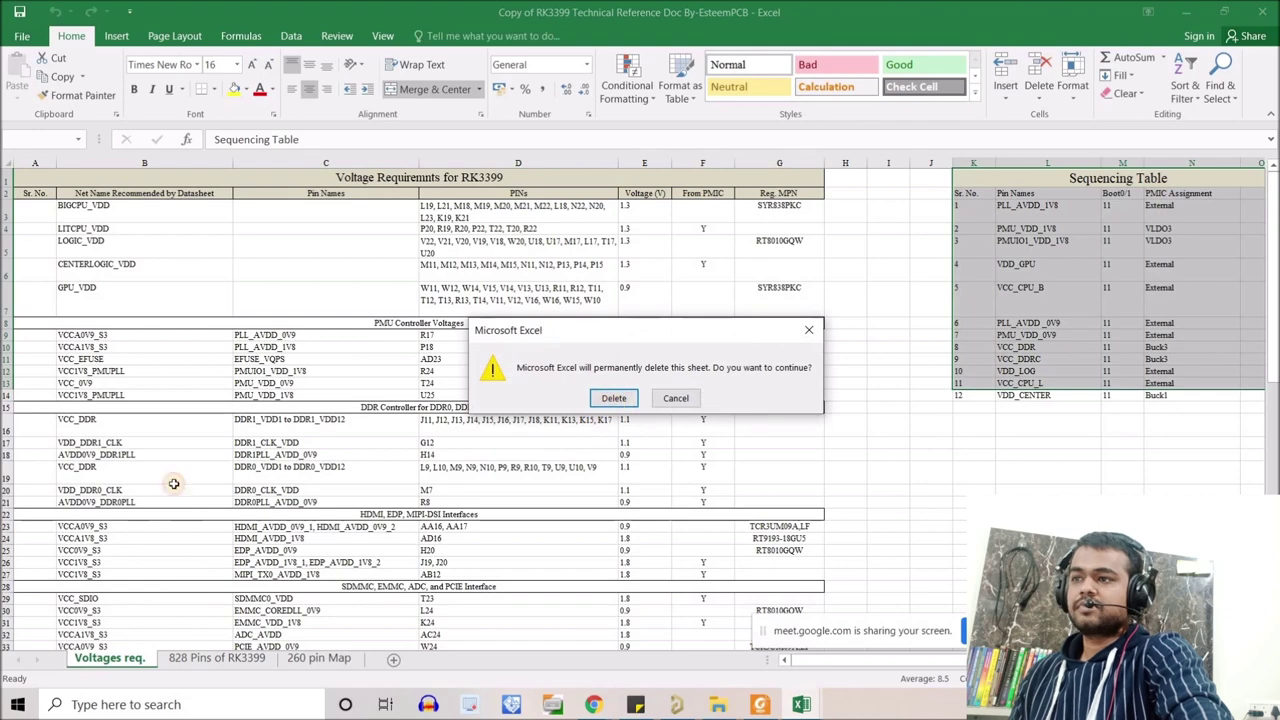
key(Return)
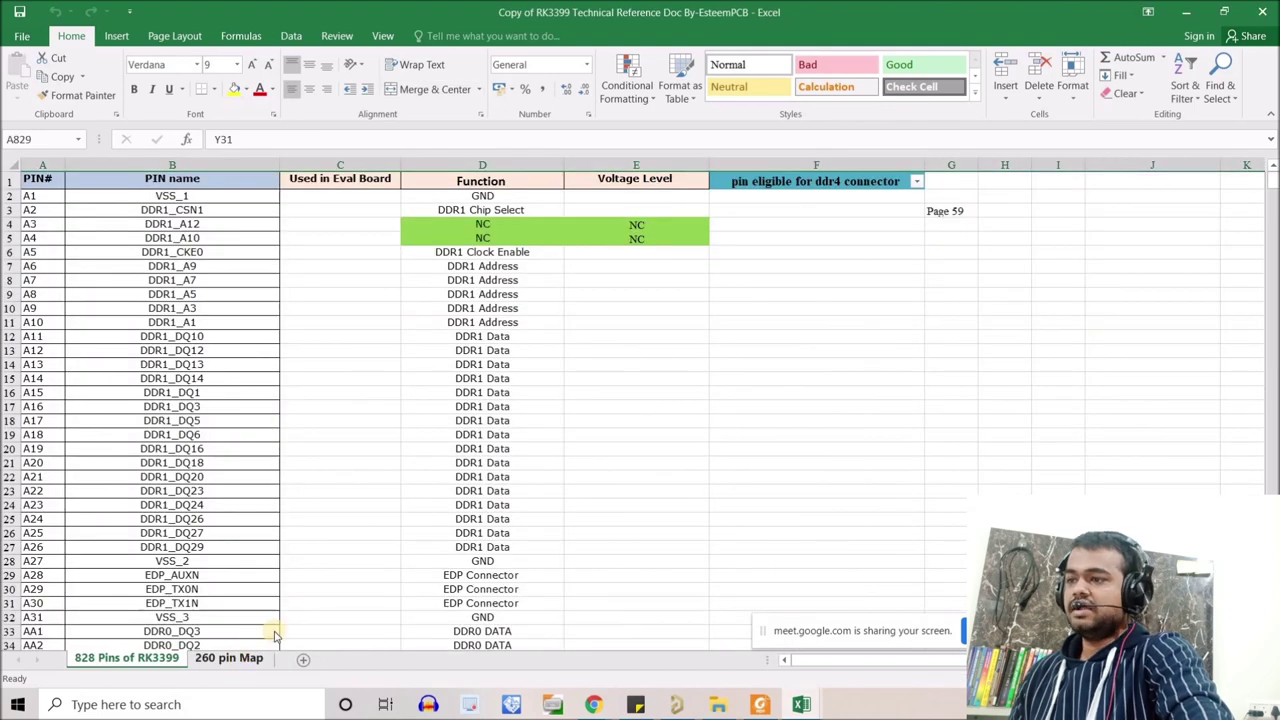
right_click(241, 658)
click(300, 490)
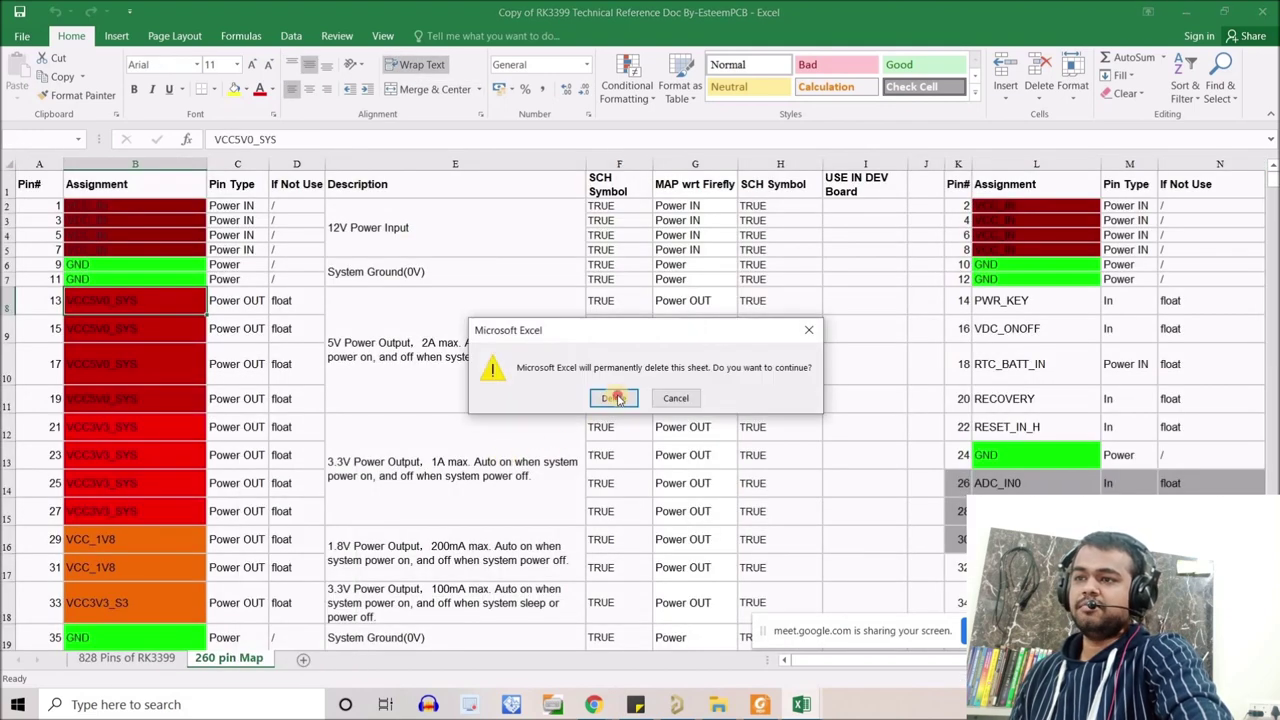
key(Return)
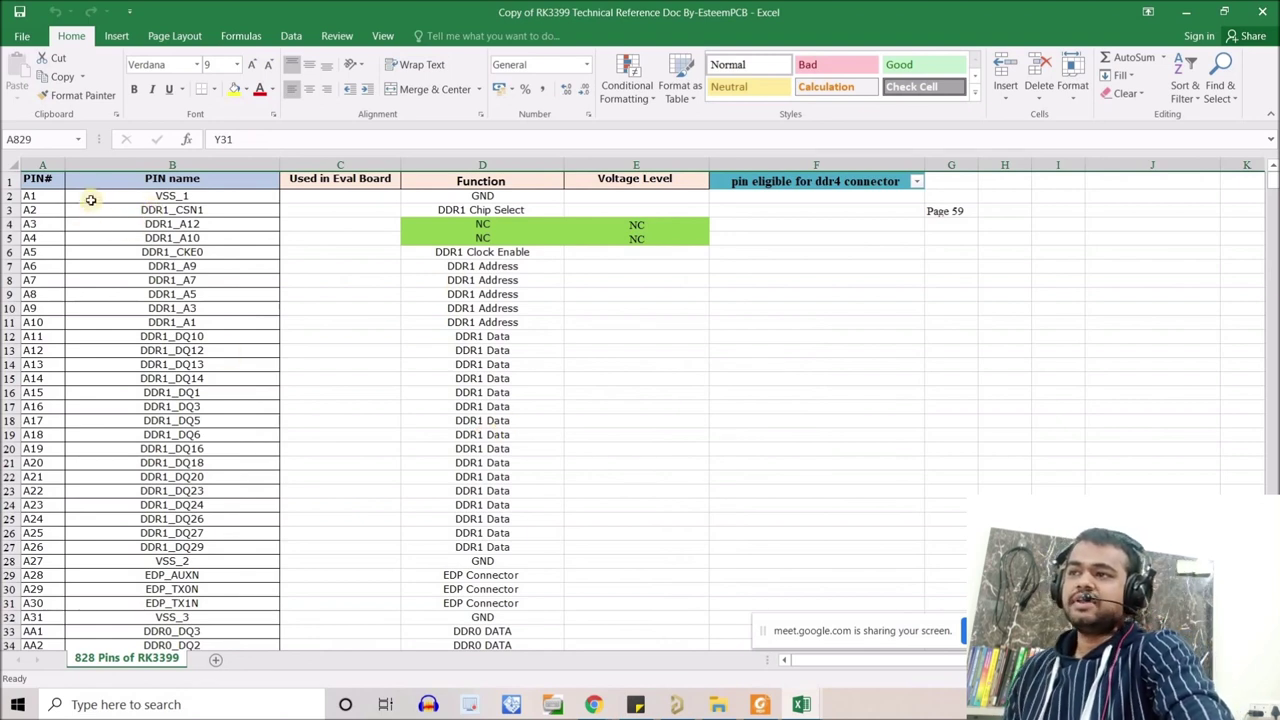
Switch to Foxit Reader and bring up the RK3399 datasheet document.
click(760, 705)
click(230, 57)
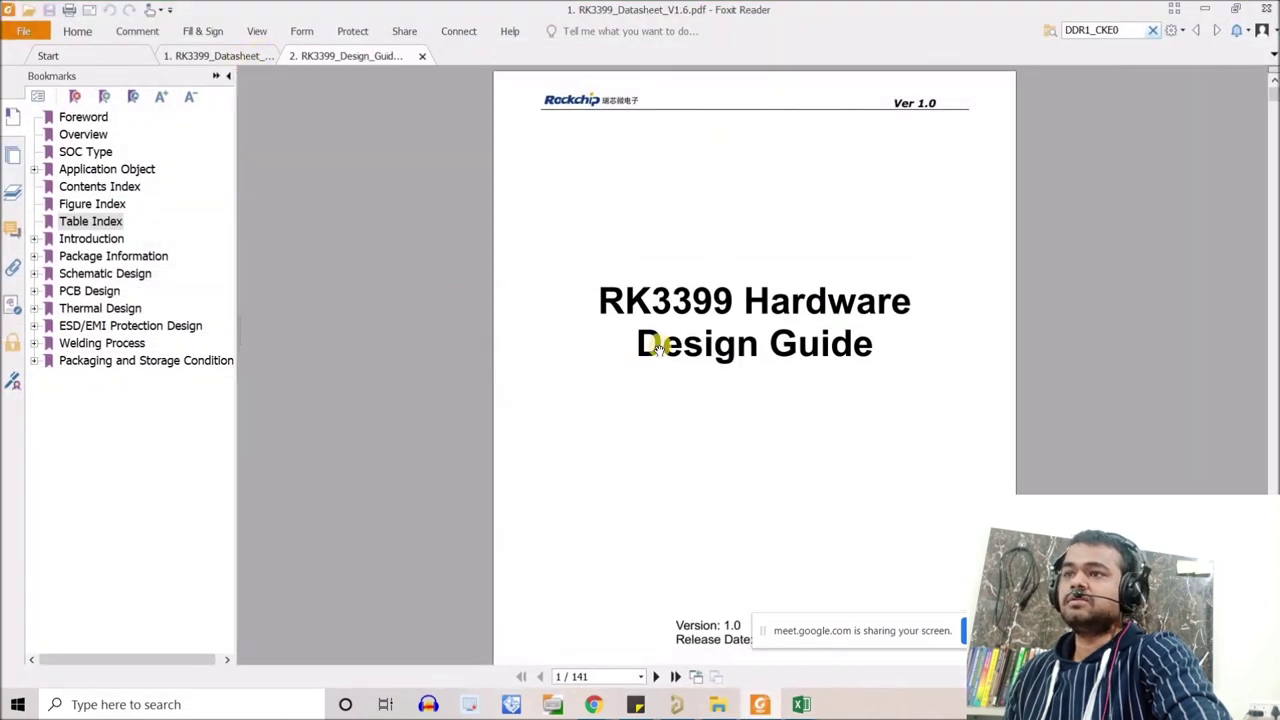
scroll(688, 337, up, 3)
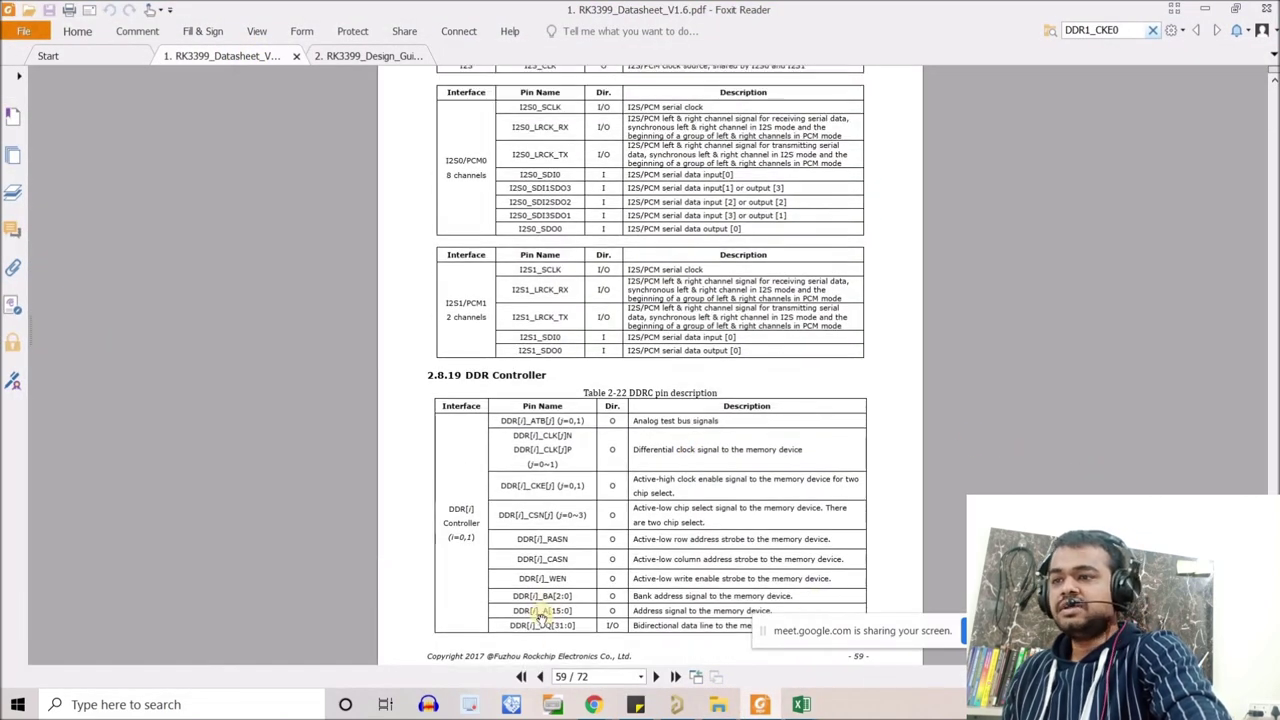
Go to page 37 of the RK3399 datasheet, the Ball Pin Number Order table starting at A1.
click(583, 677)
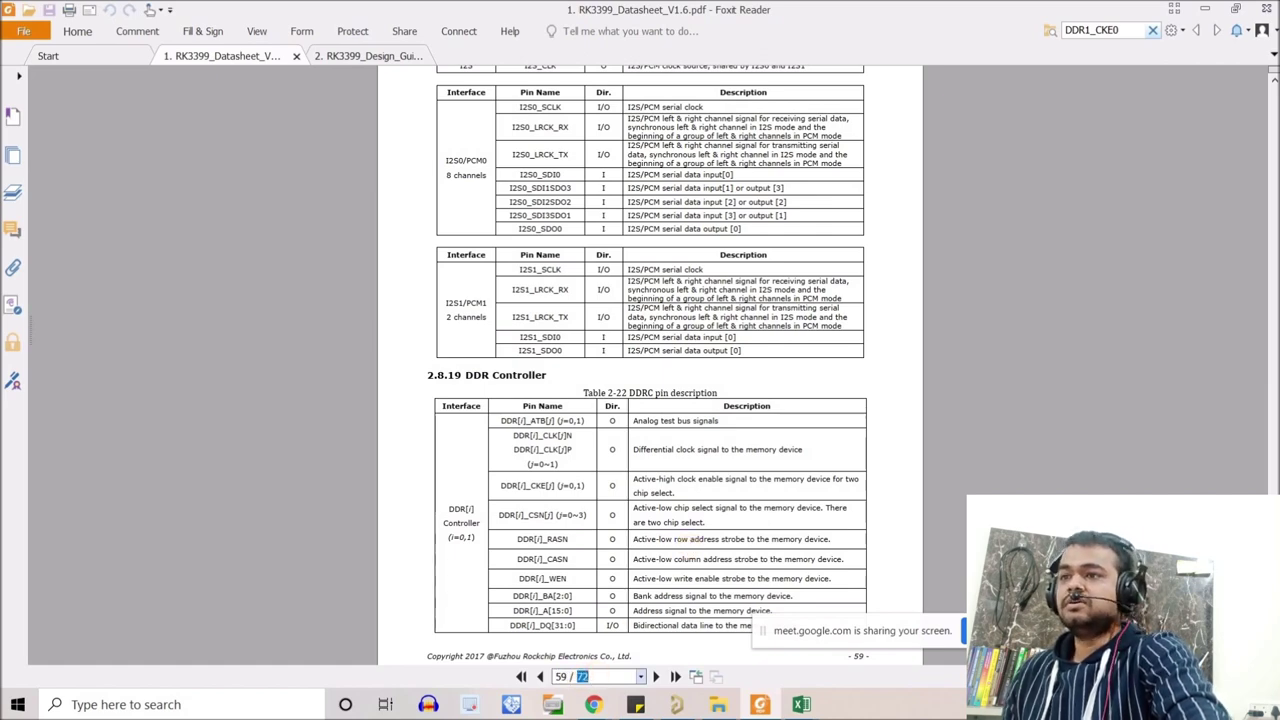
scroll(556, 614, up, 20)
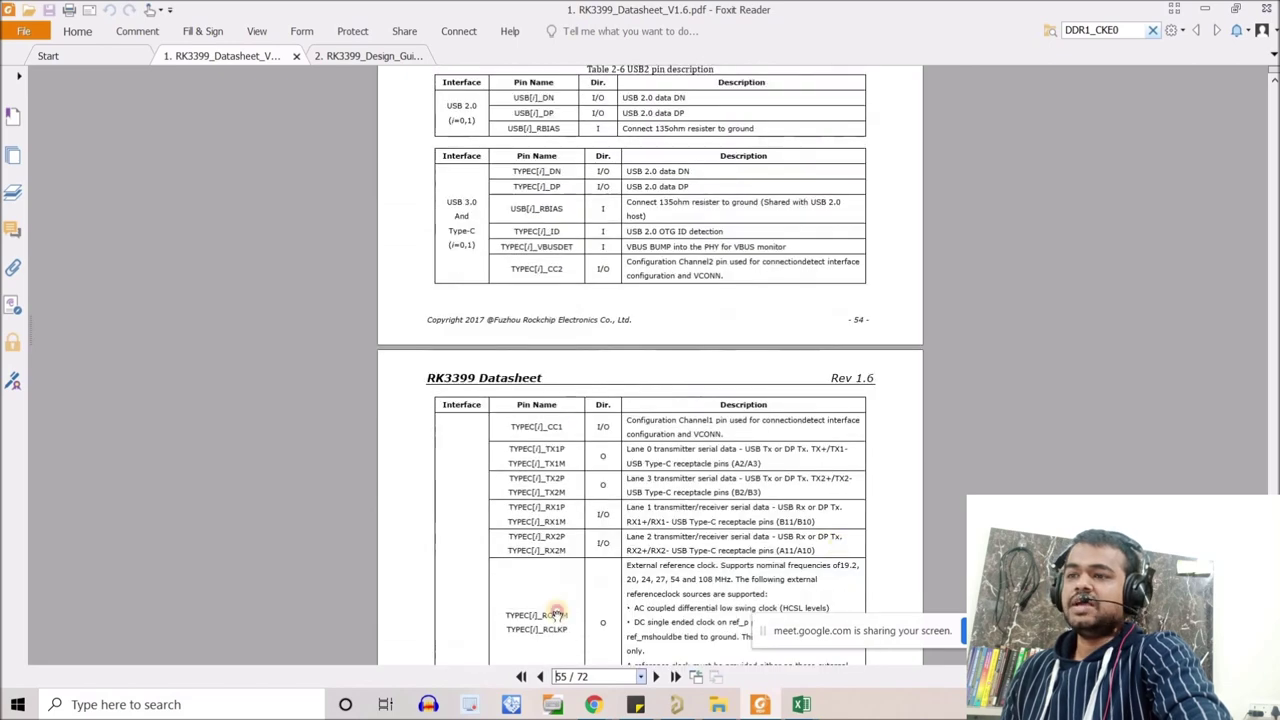
scroll(556, 614, up, 5)
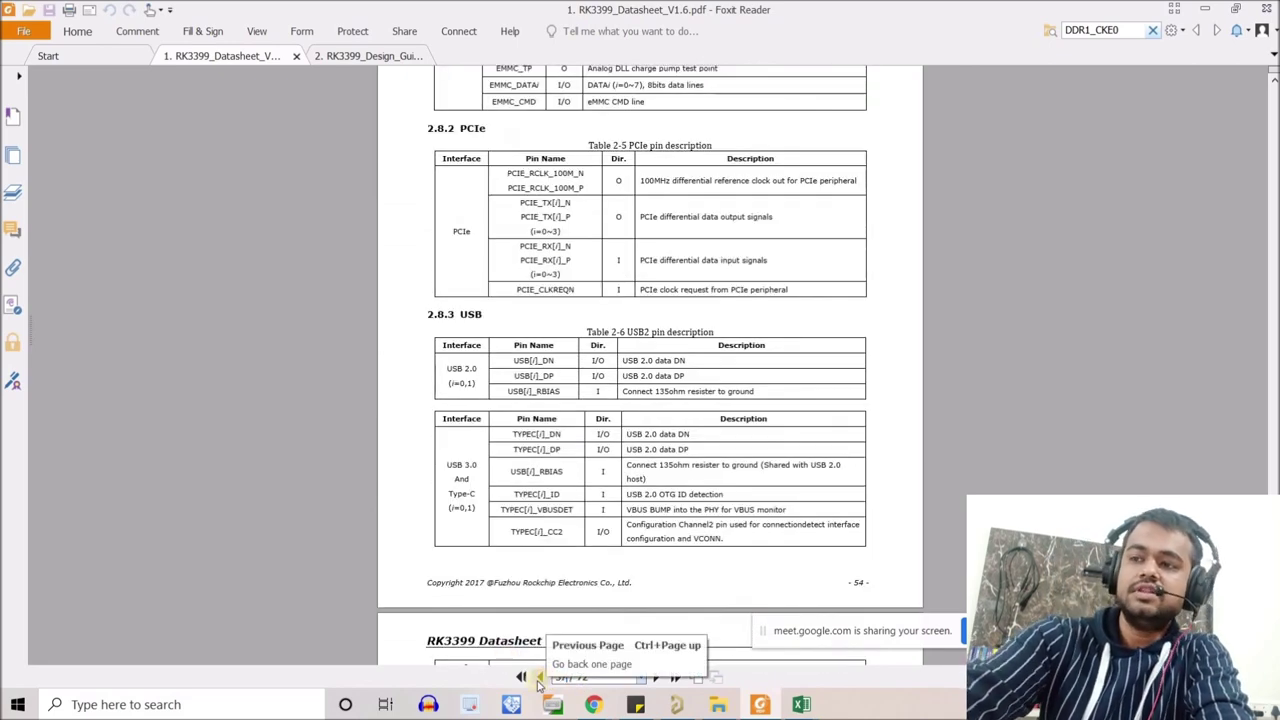
key(alt+Left)
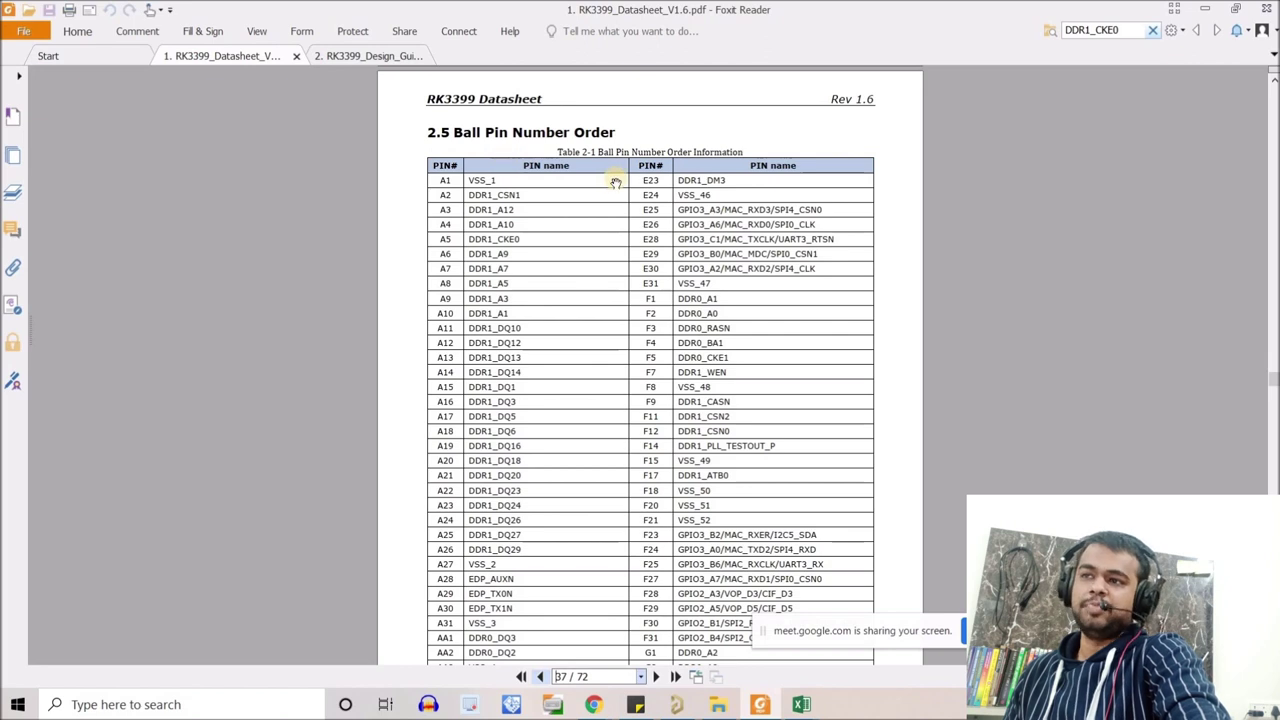
Select the A1 pin number and the VSS_1 pin name in the ball pin table.
click(446, 180)
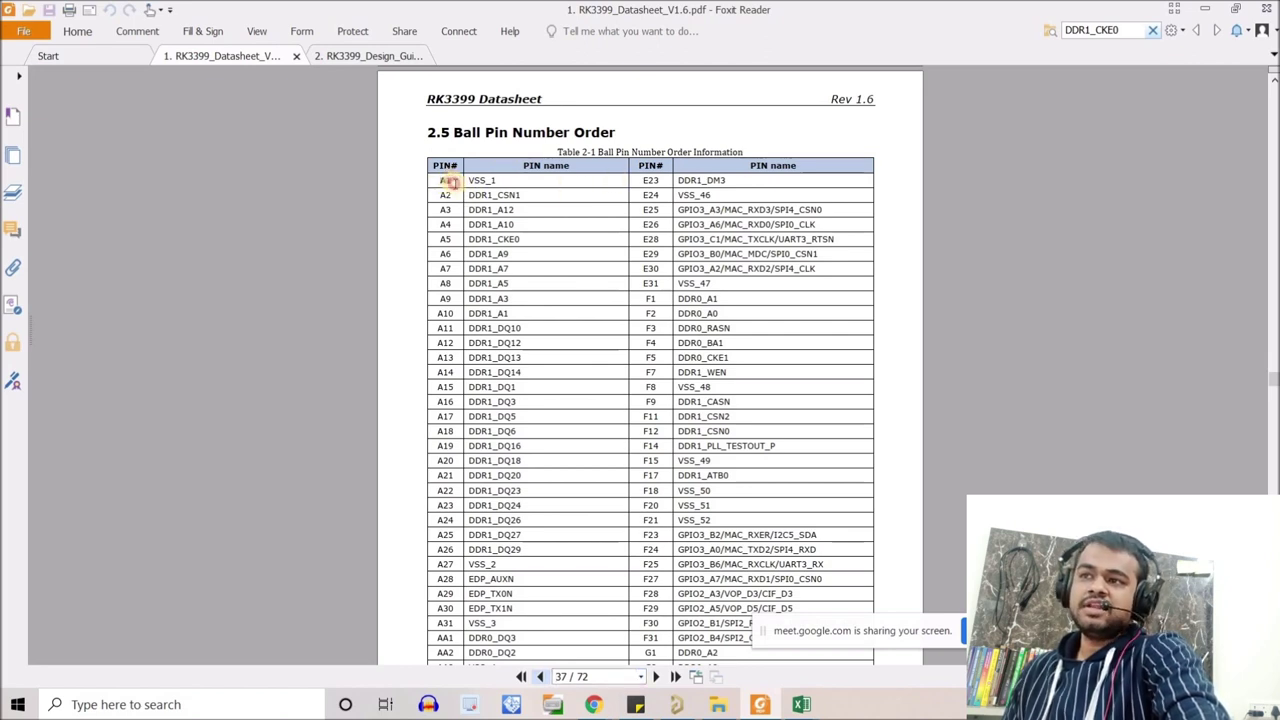
drag(449, 182, 477, 195)
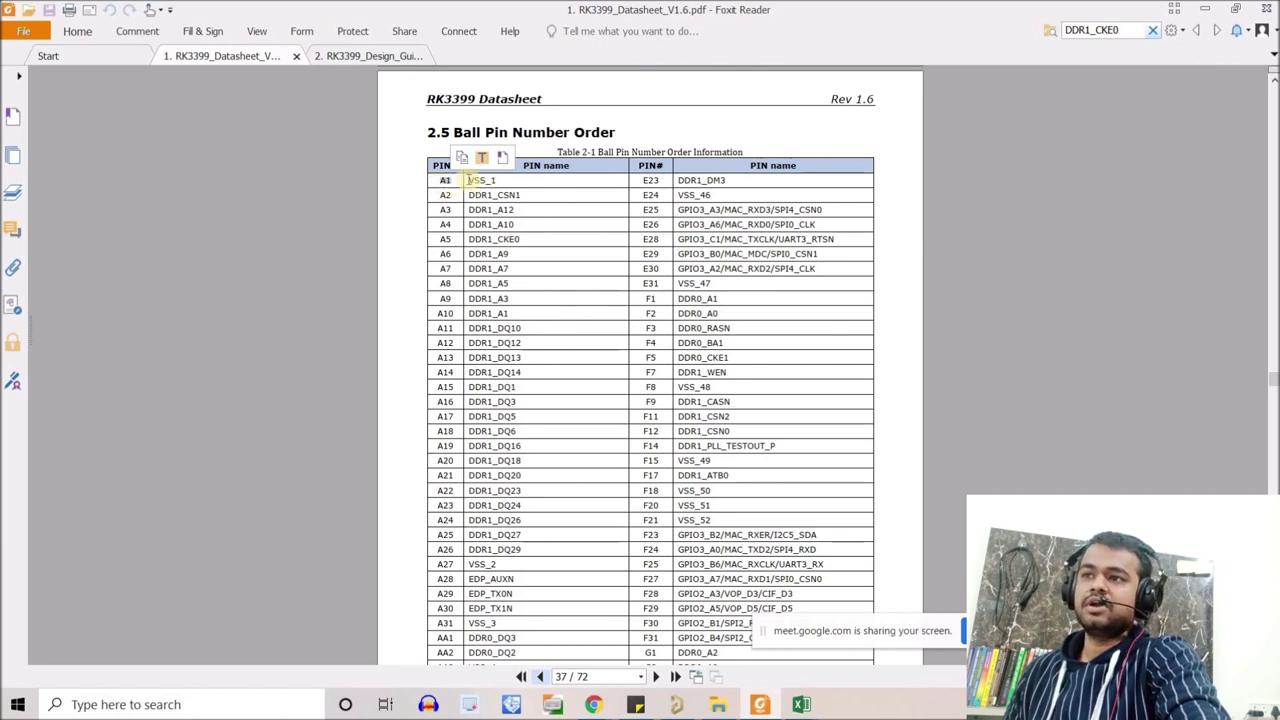
drag(467, 180, 497, 183)
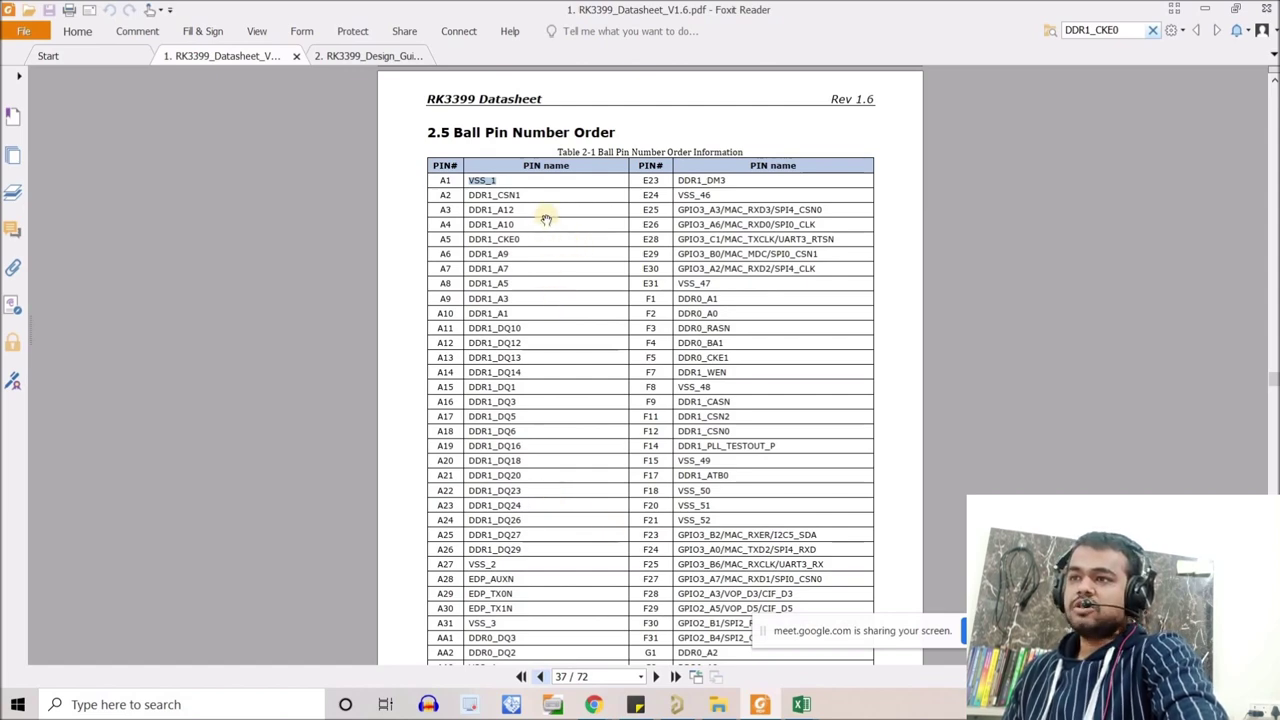
Scroll through the datasheet pin tables on pages 40–41, then return to the Excel pin spreadsheet.
scroll(546, 218, down, 2)
scroll(555, 220, up, 2)
scroll(571, 246, down, 12)
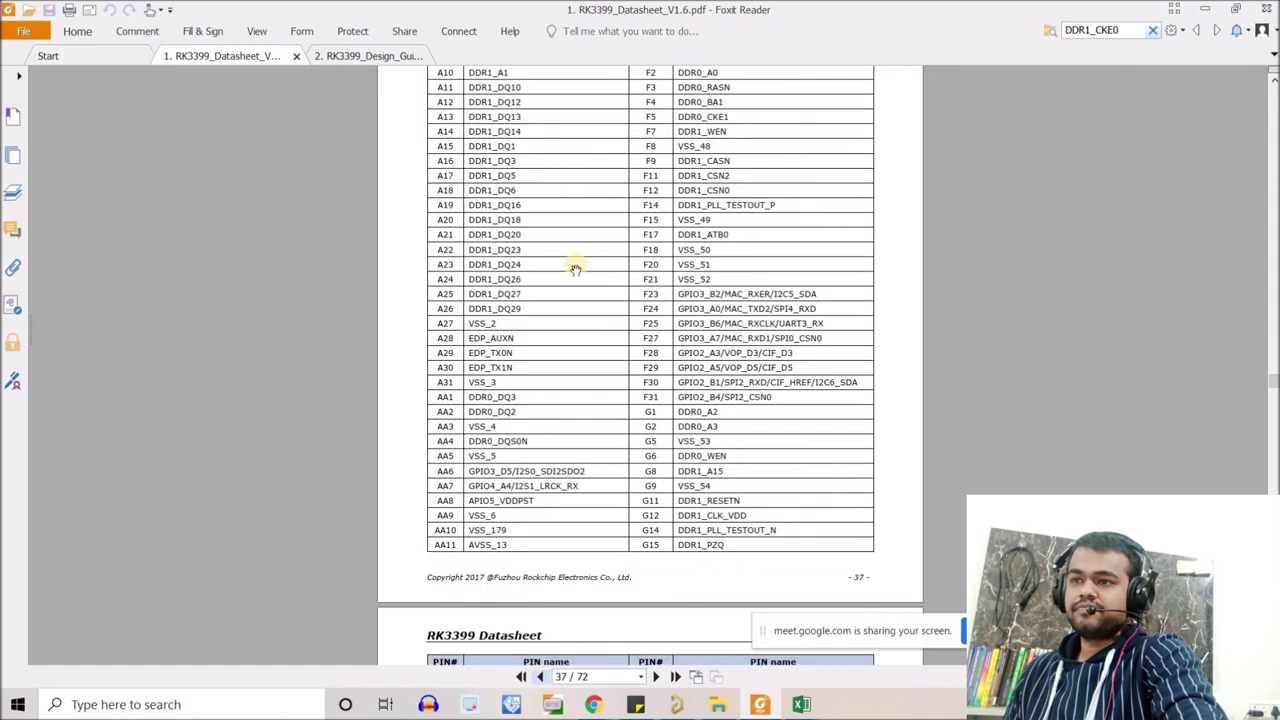
scroll(585, 300, down, 20)
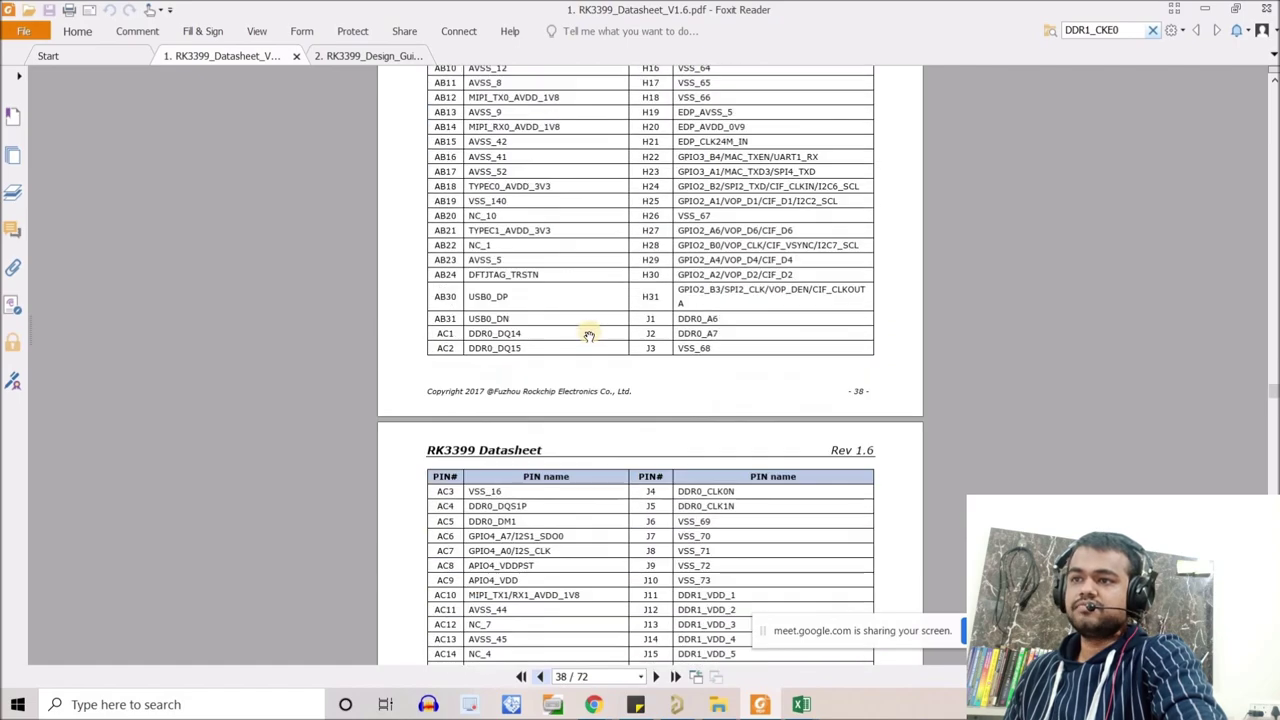
scroll(592, 354, down, 20)
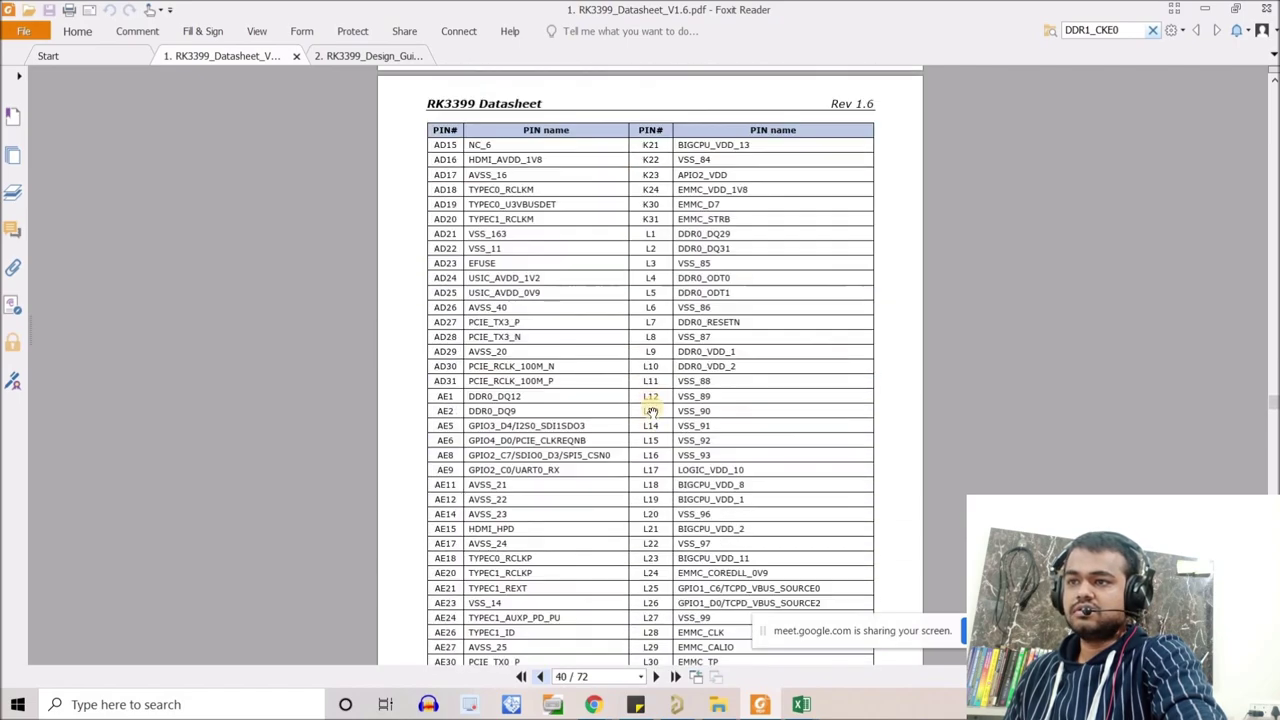
scroll(645, 390, down, 20)
scroll(651, 370, down, 6)
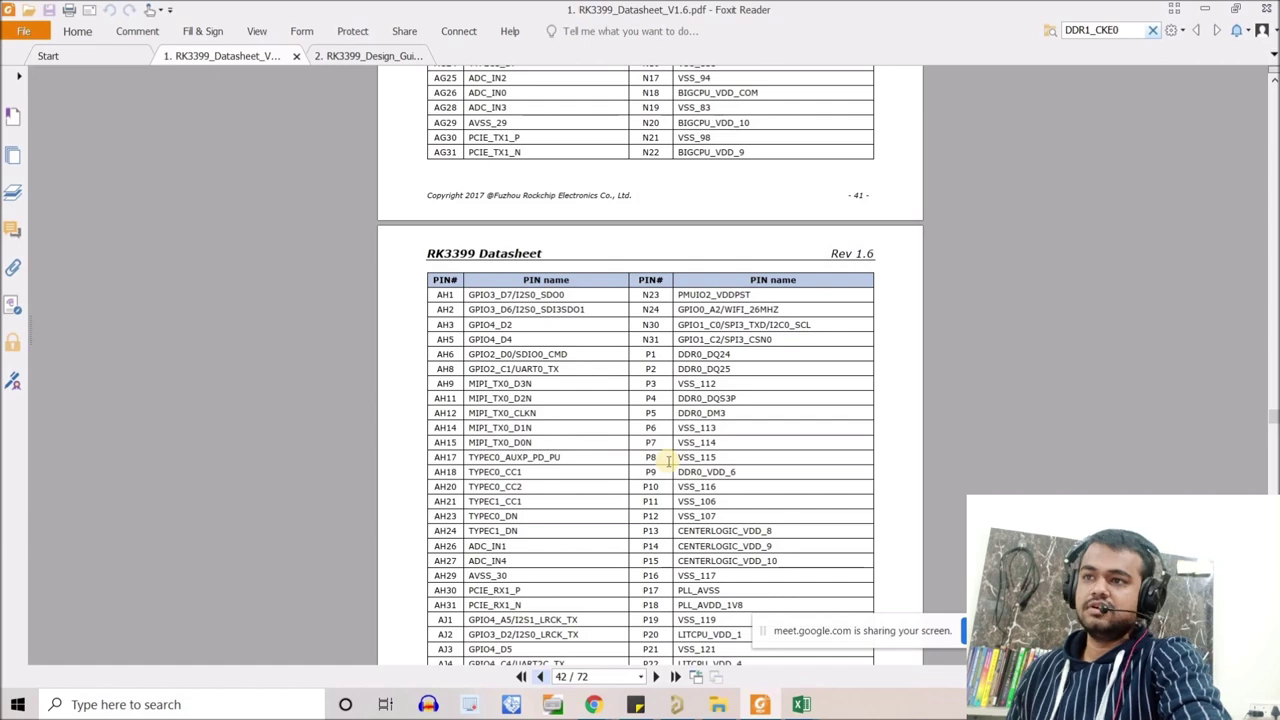
scroll(589, 347, up, 10)
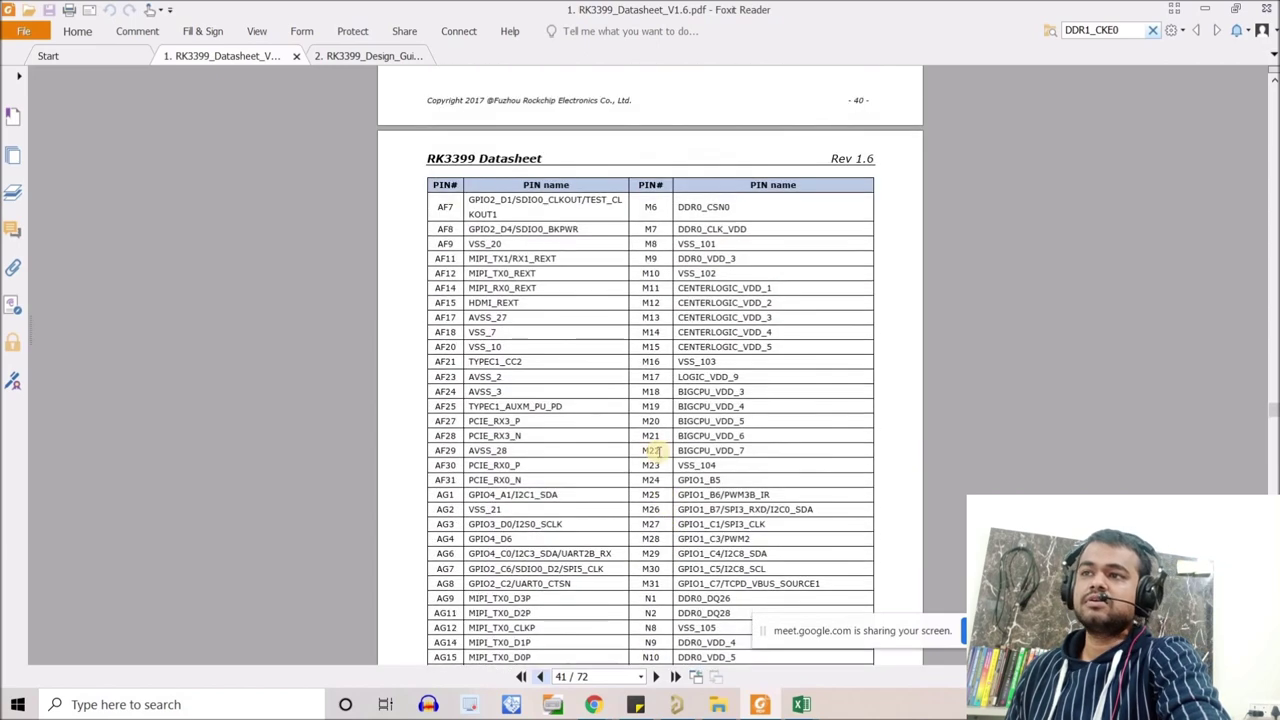
scroll(589, 347, up, 5)
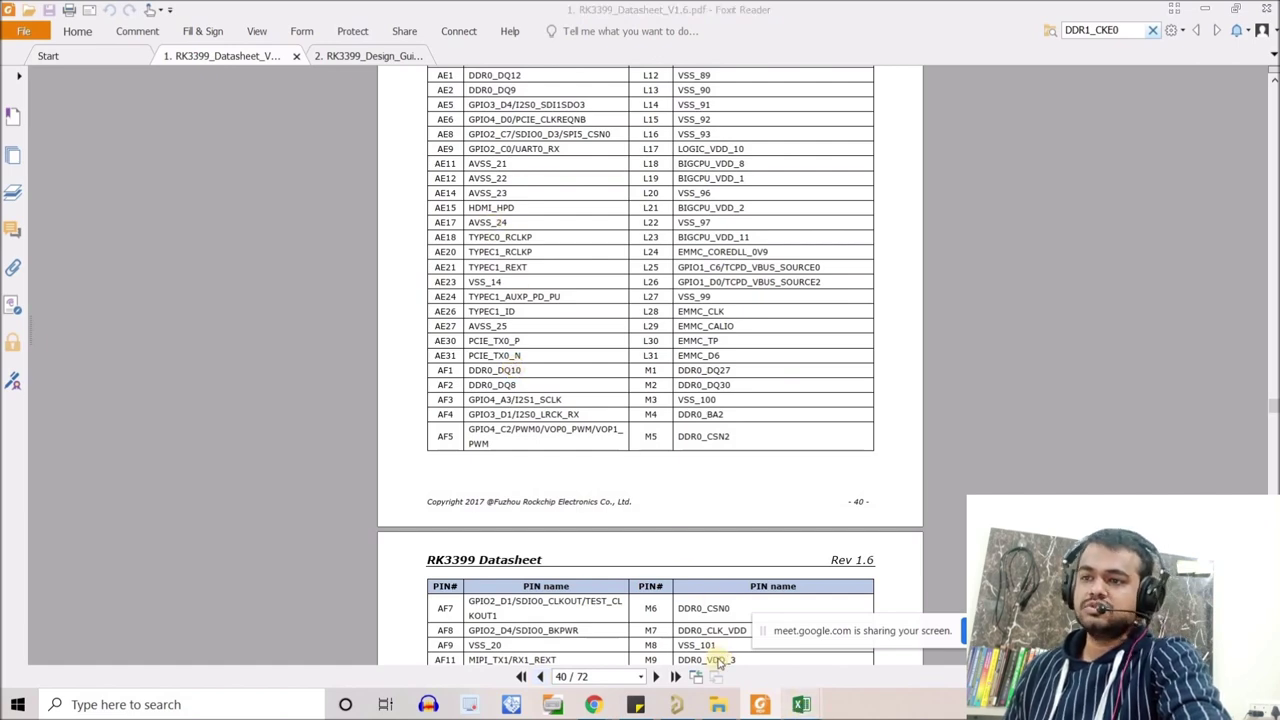
key(alt+Tab)
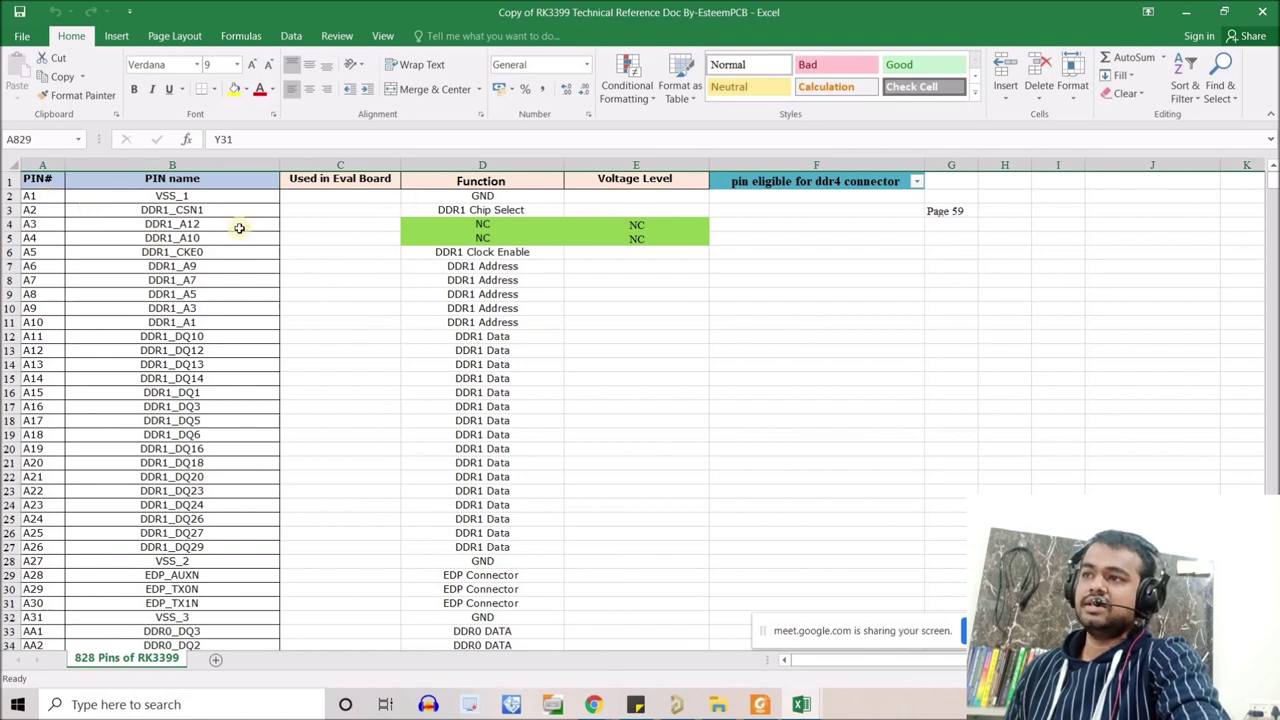
Select the A-series pins in column A, jump down to Y31 in row 829, then minimize Excel.
drag(31, 199, 40, 633)
scroll(26, 589, down, 16)
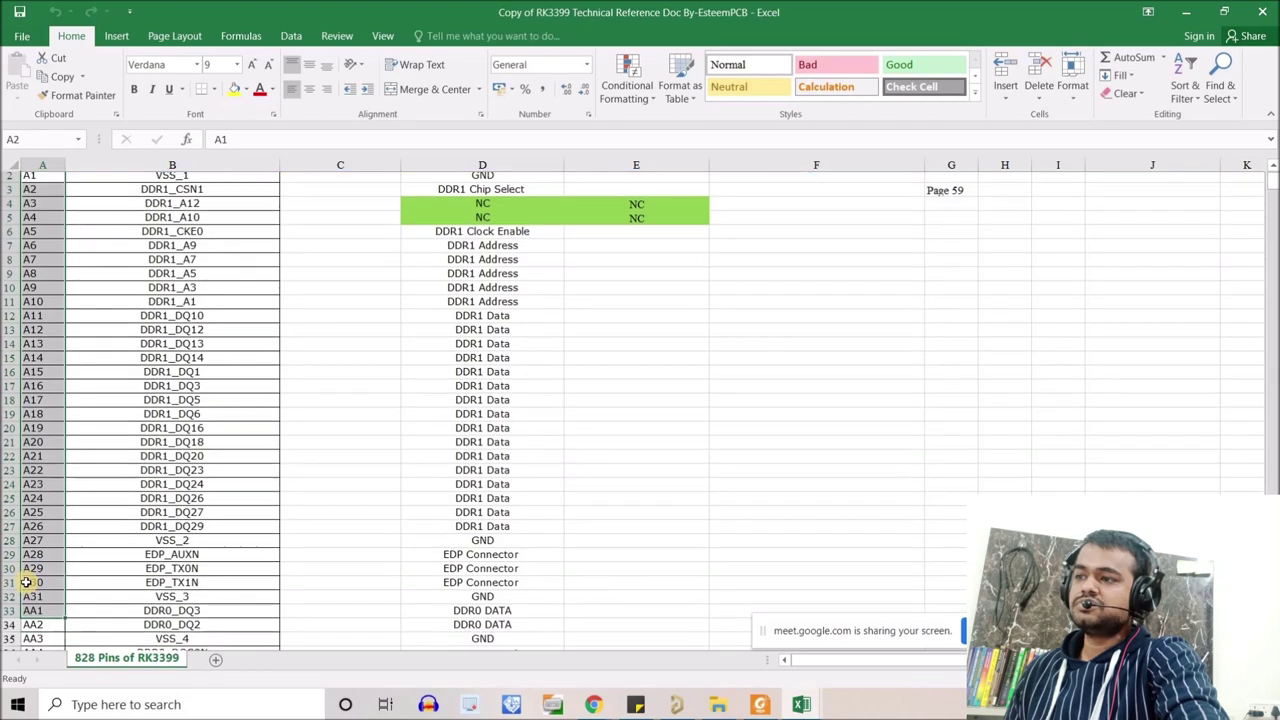
scroll(35, 575, down, 13)
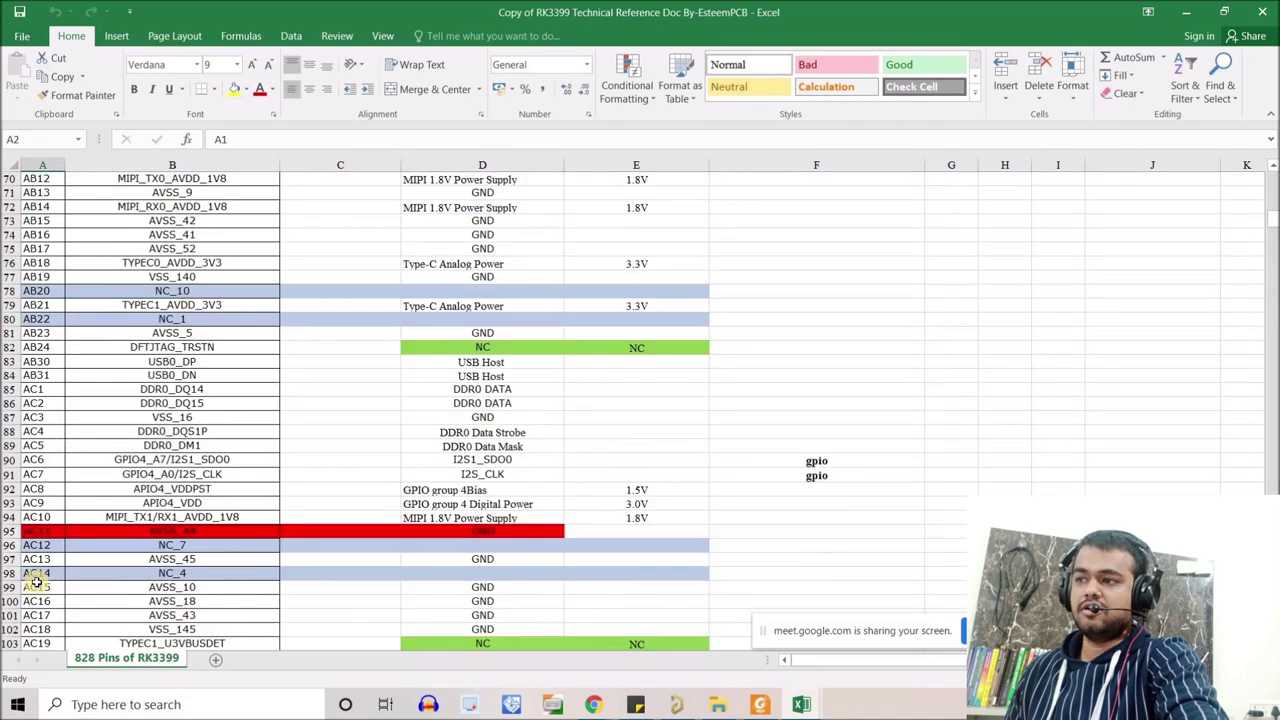
drag(1273, 232, 1274, 642)
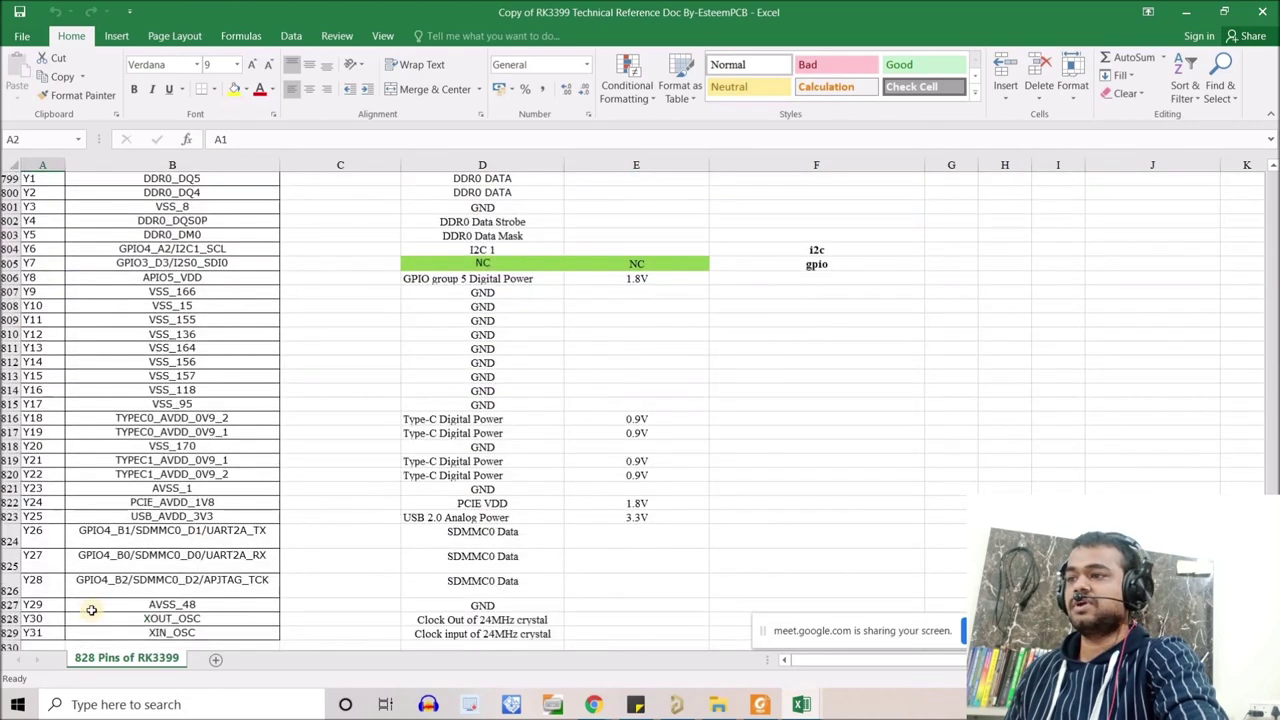
click(33, 634)
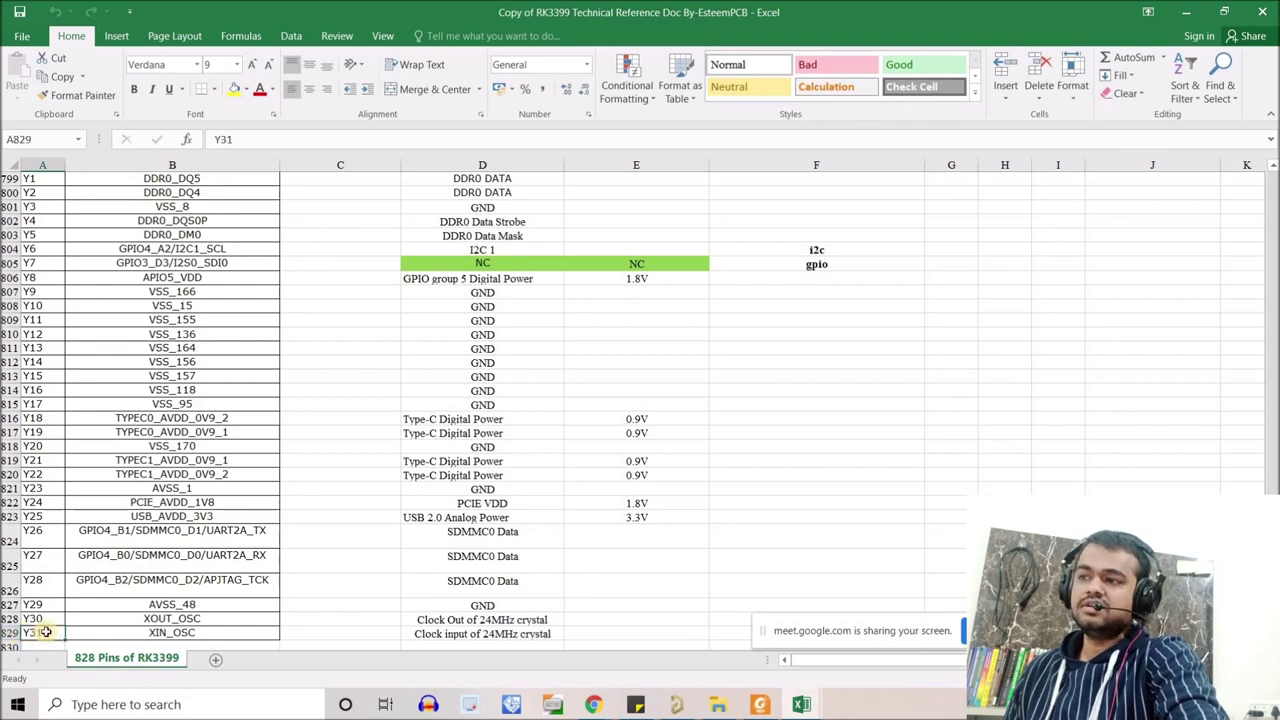
click(1184, 10)
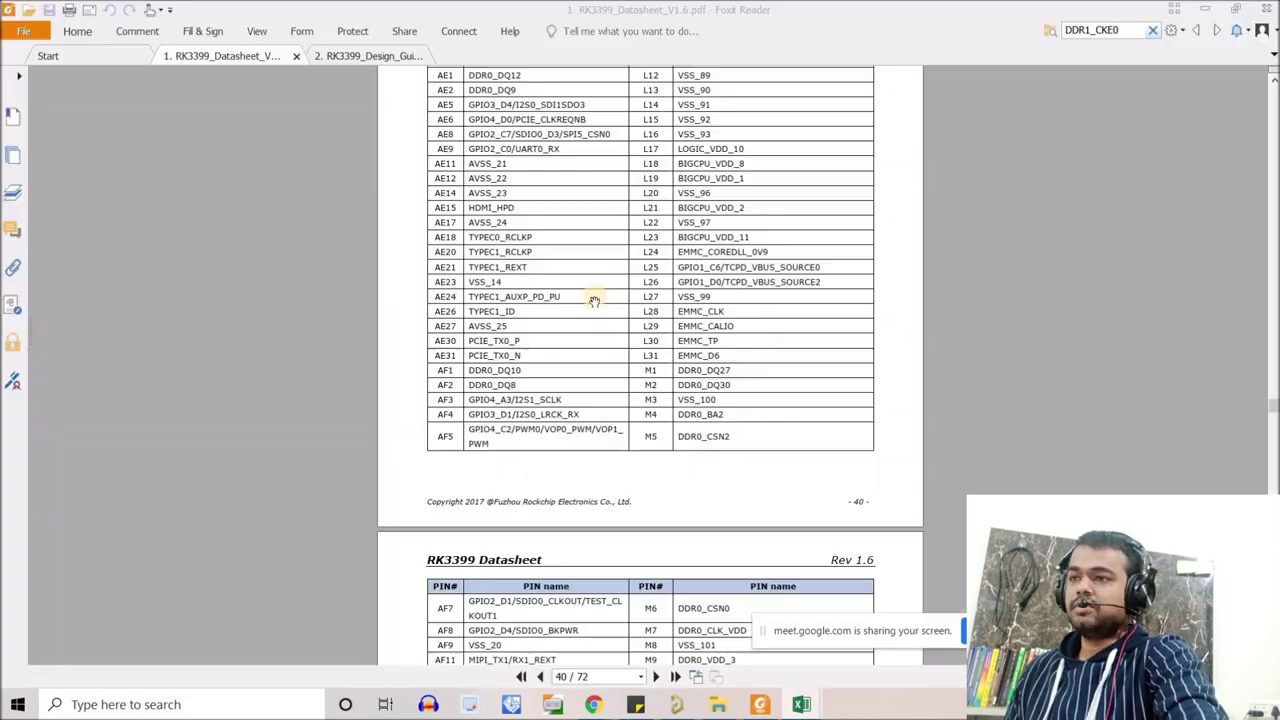
Scroll the datasheet from page 40 down to section 2.6 Power/ground IO descriptions on page 47.
scroll(600, 300, up, 1)
scroll(543, 229, up, 6)
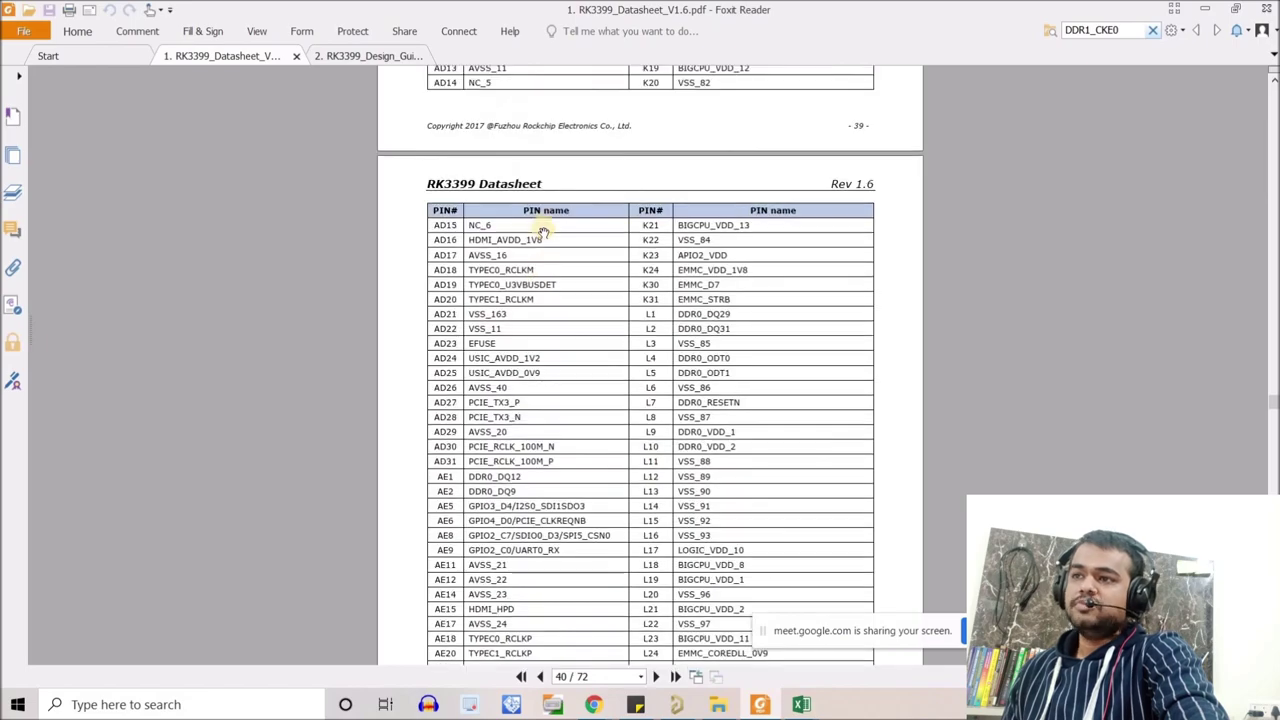
scroll(569, 251, down, 5)
scroll(576, 250, down, 10)
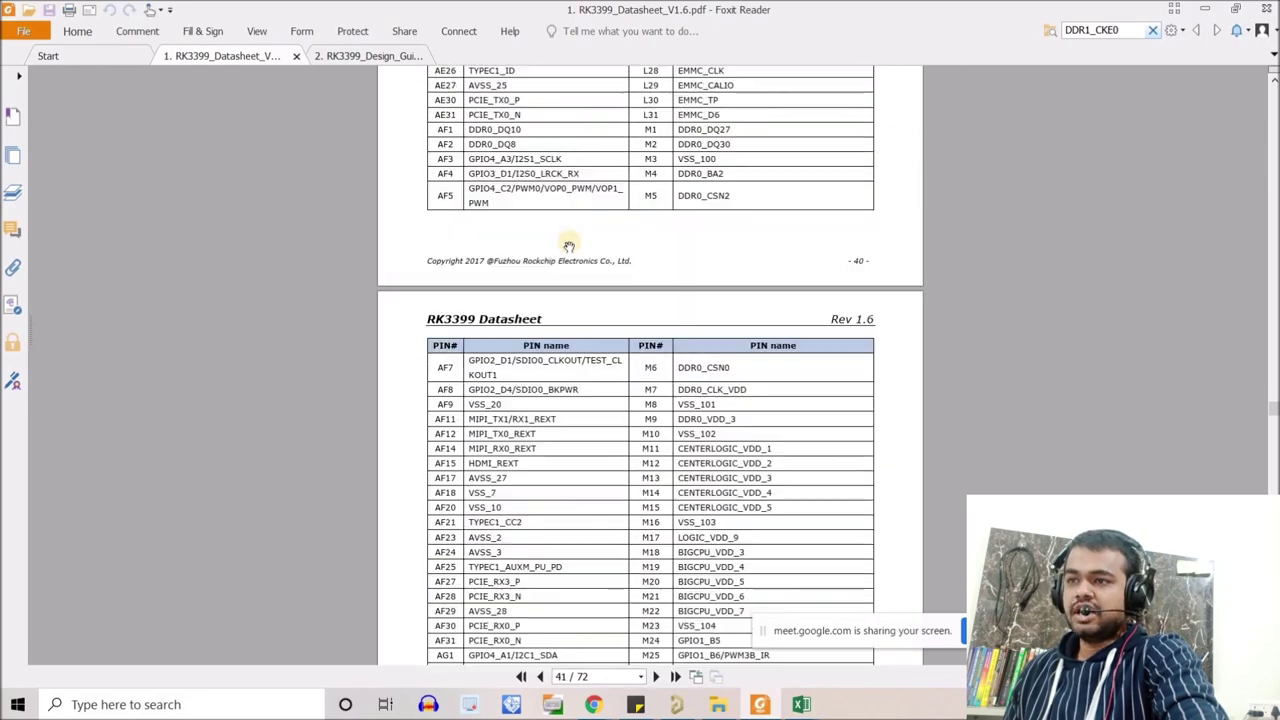
scroll(578, 243, down, 15)
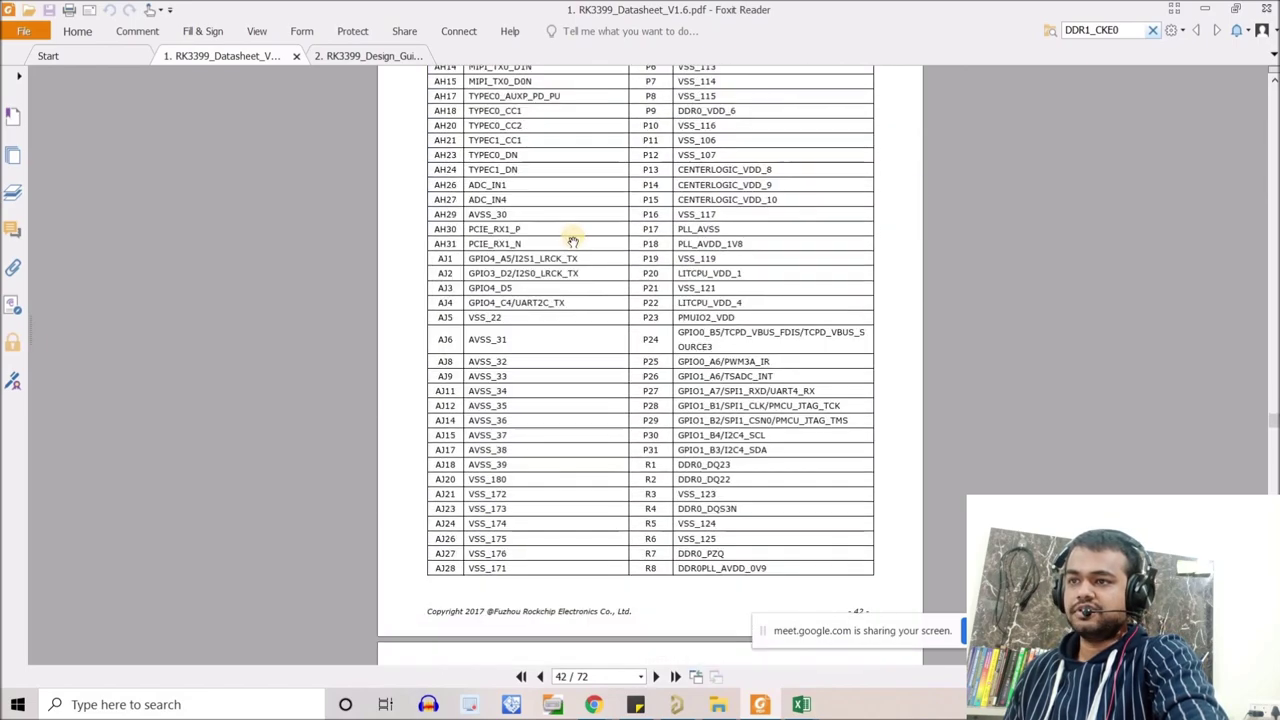
scroll(600, 350, down, 6)
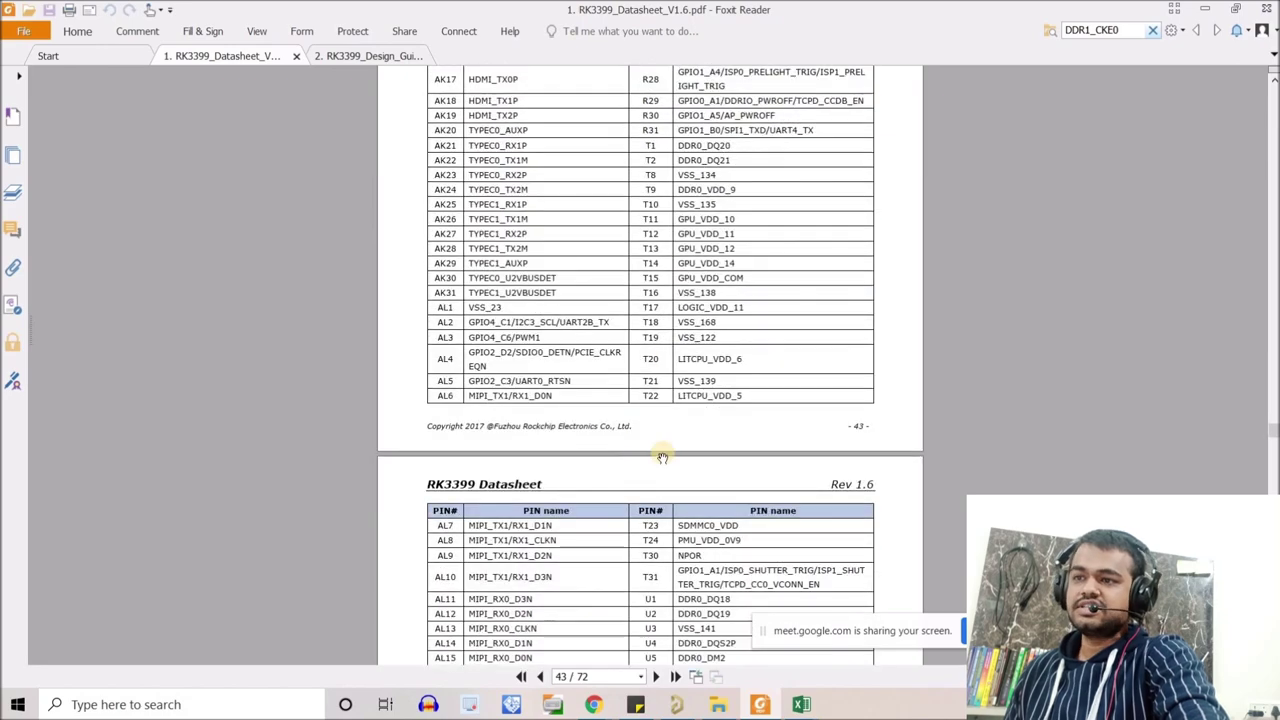
scroll(690, 350, down, 6)
scroll(660, 330, down, 10)
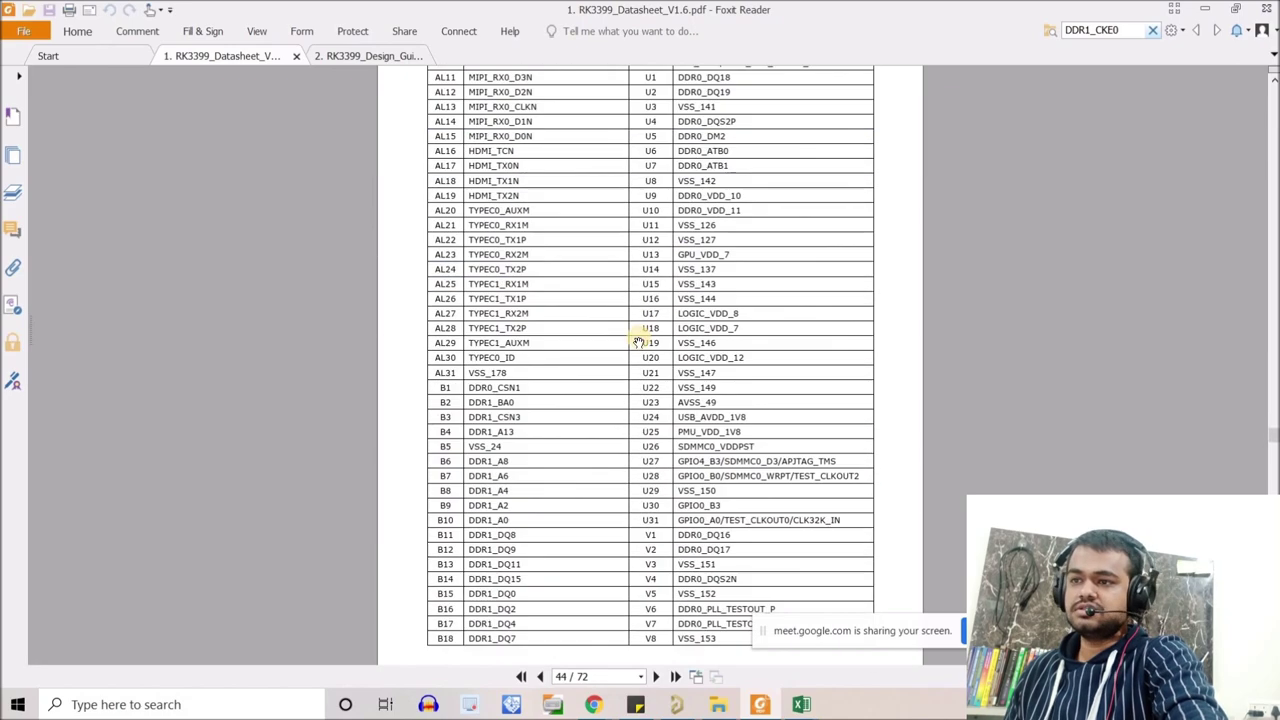
scroll(646, 318, down, 20)
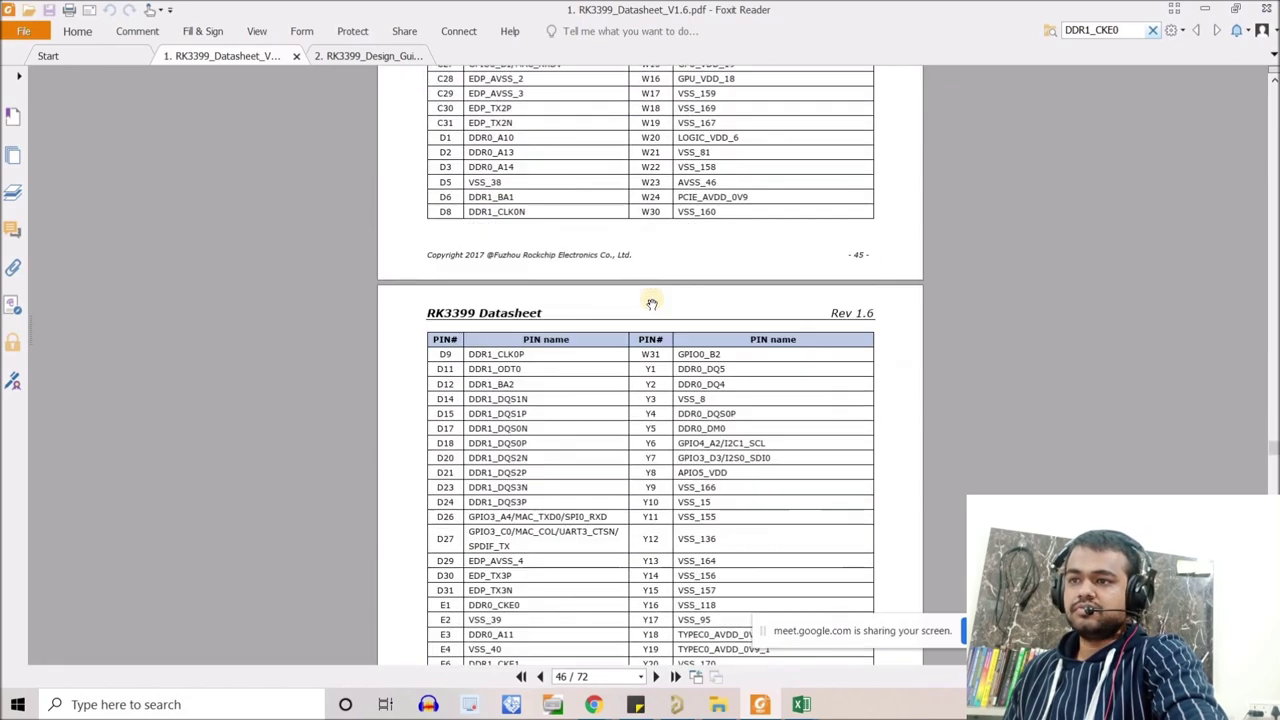
scroll(650, 260, up, 1)
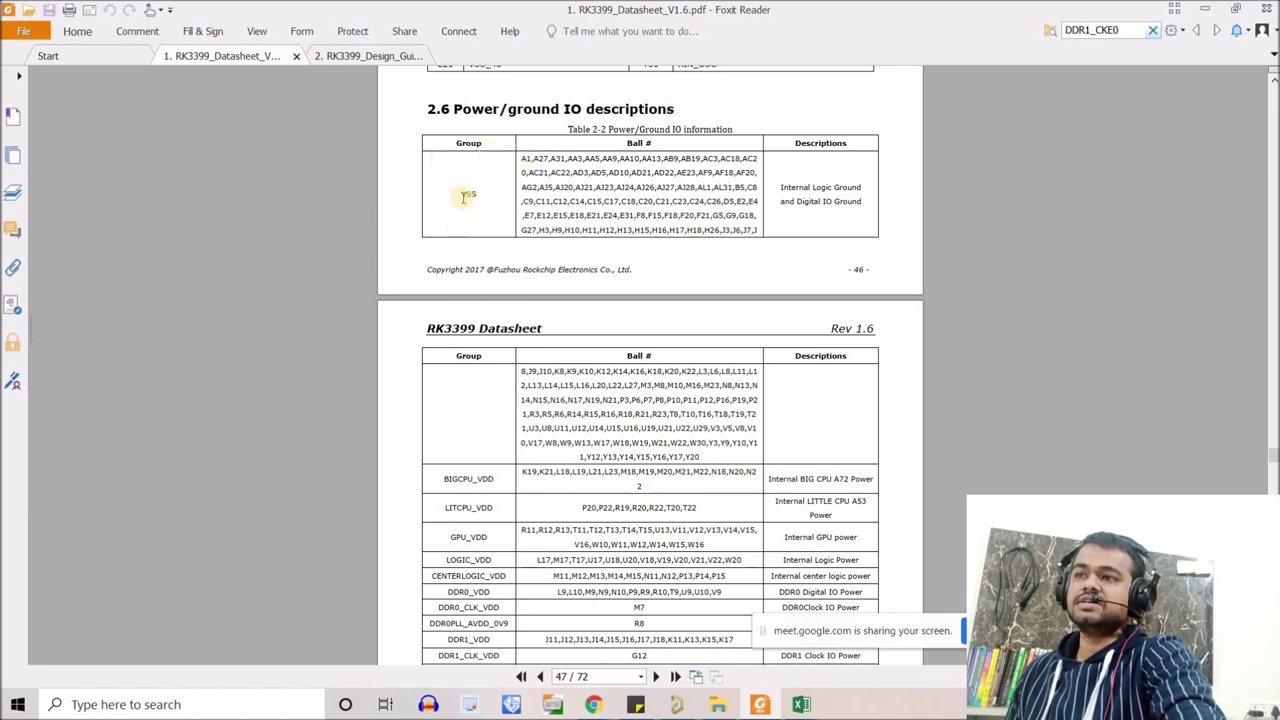
Compare the VSS ball list against the VSS_1 entry in the page 37 pin table.
drag(514, 177, 517, 160)
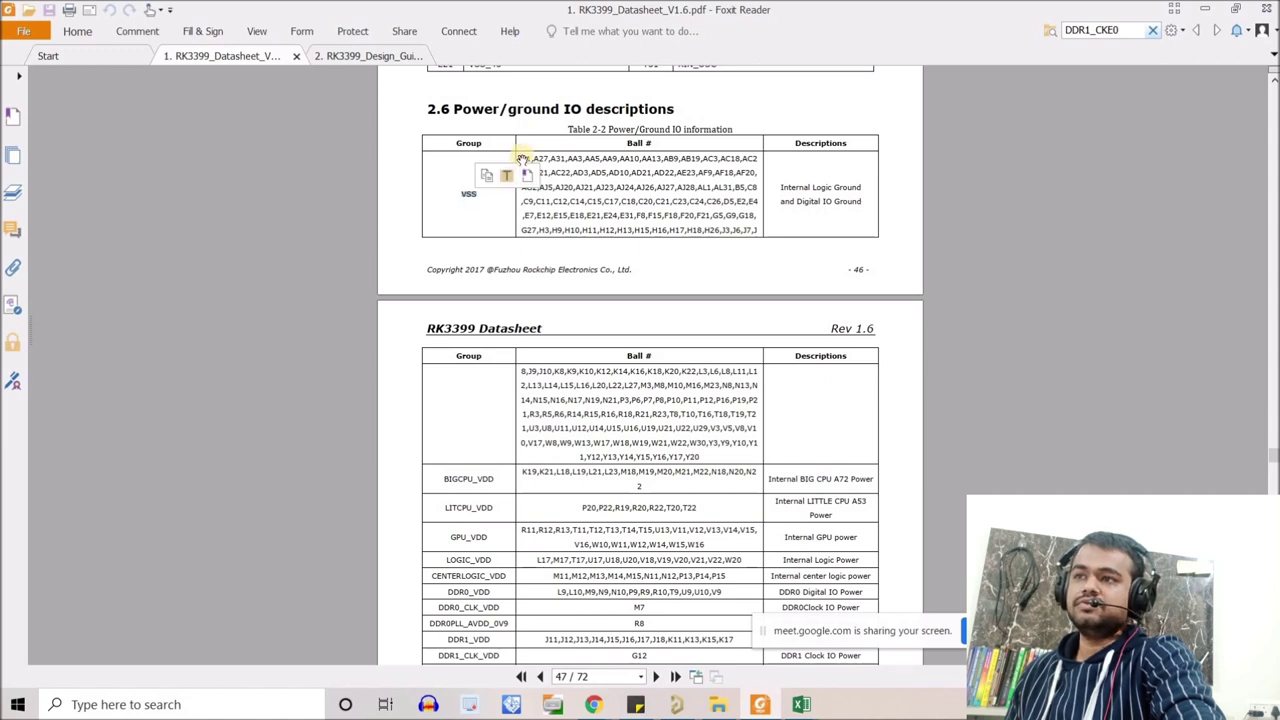
click(528, 160)
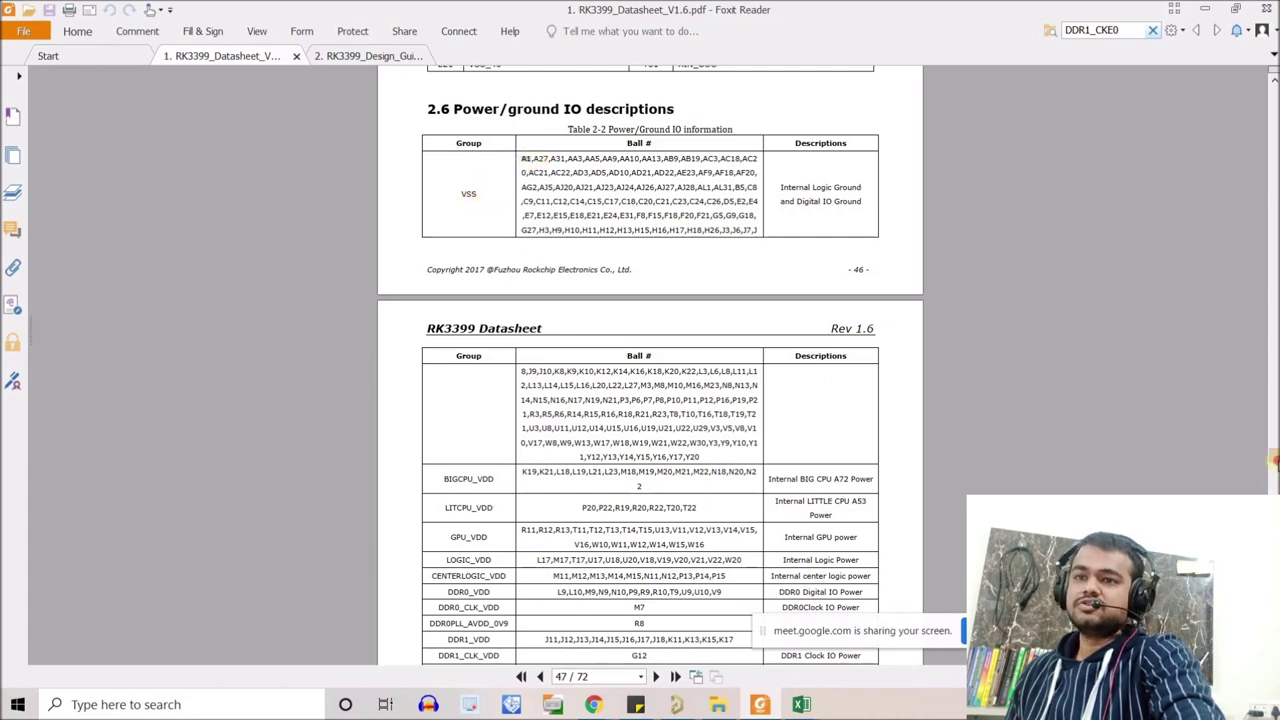
drag(1274, 368, 1272, 390)
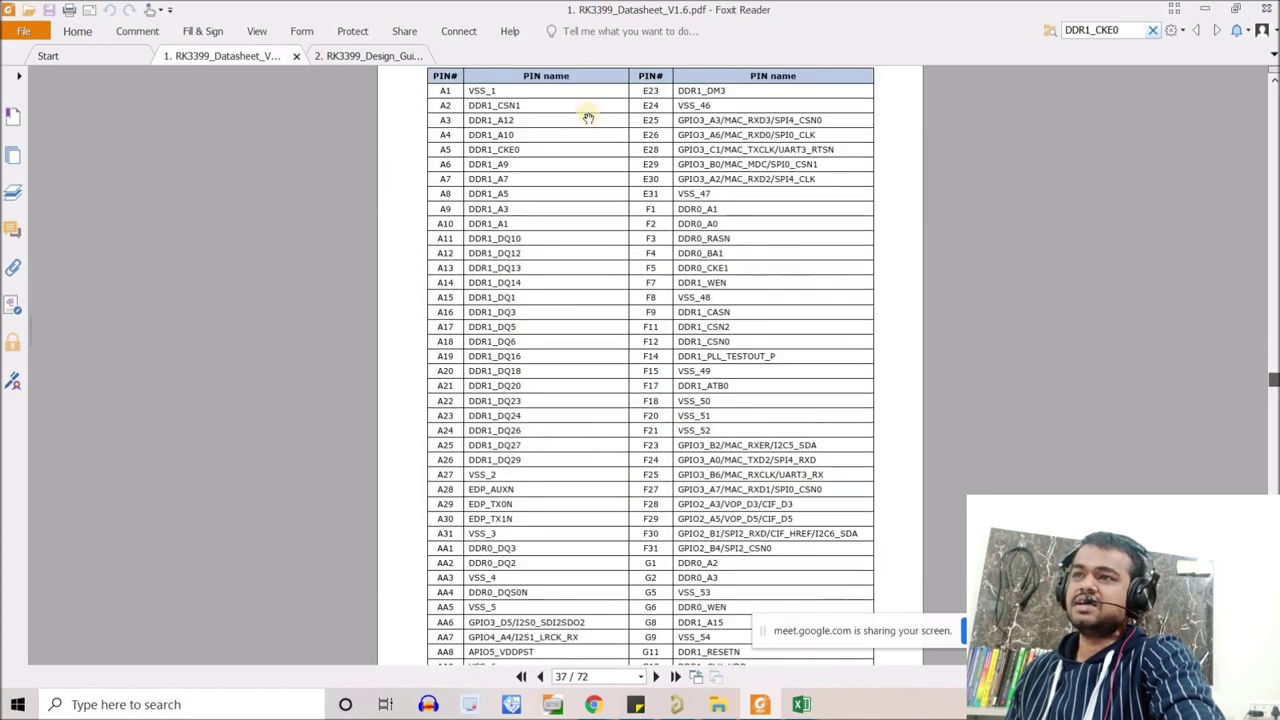
drag(443, 90, 489, 91)
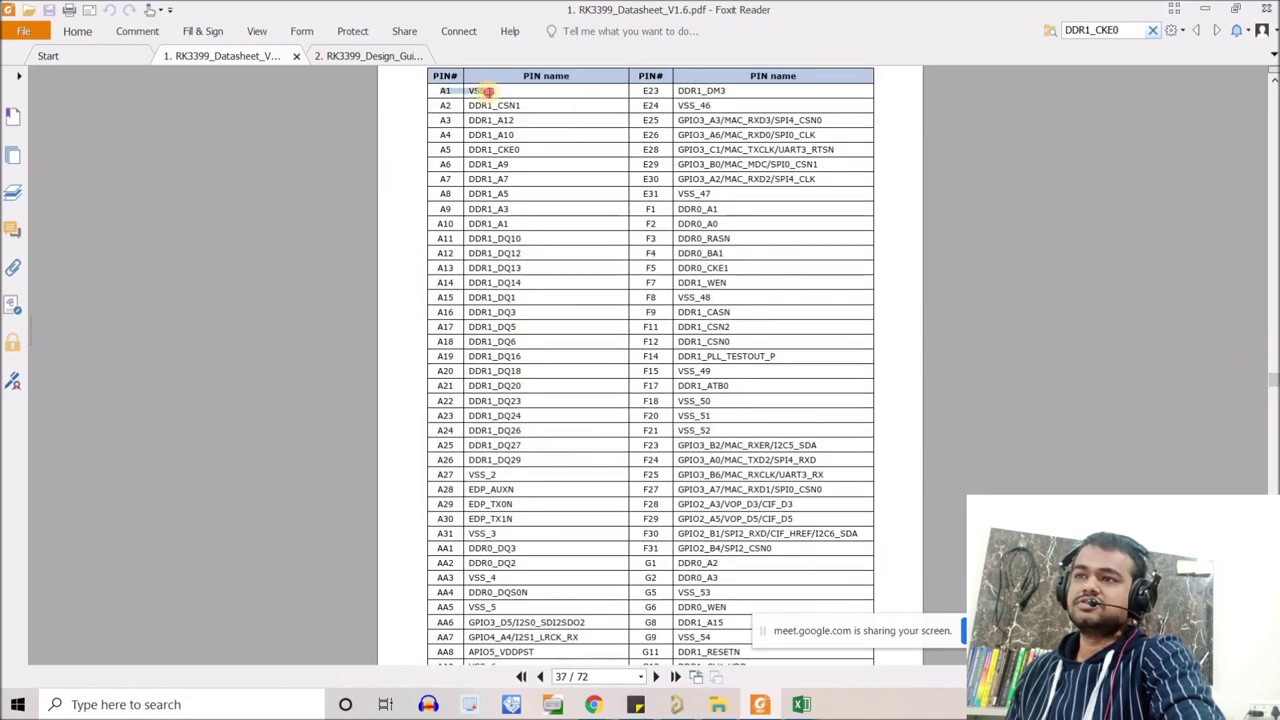
drag(1272, 390, 1272, 457)
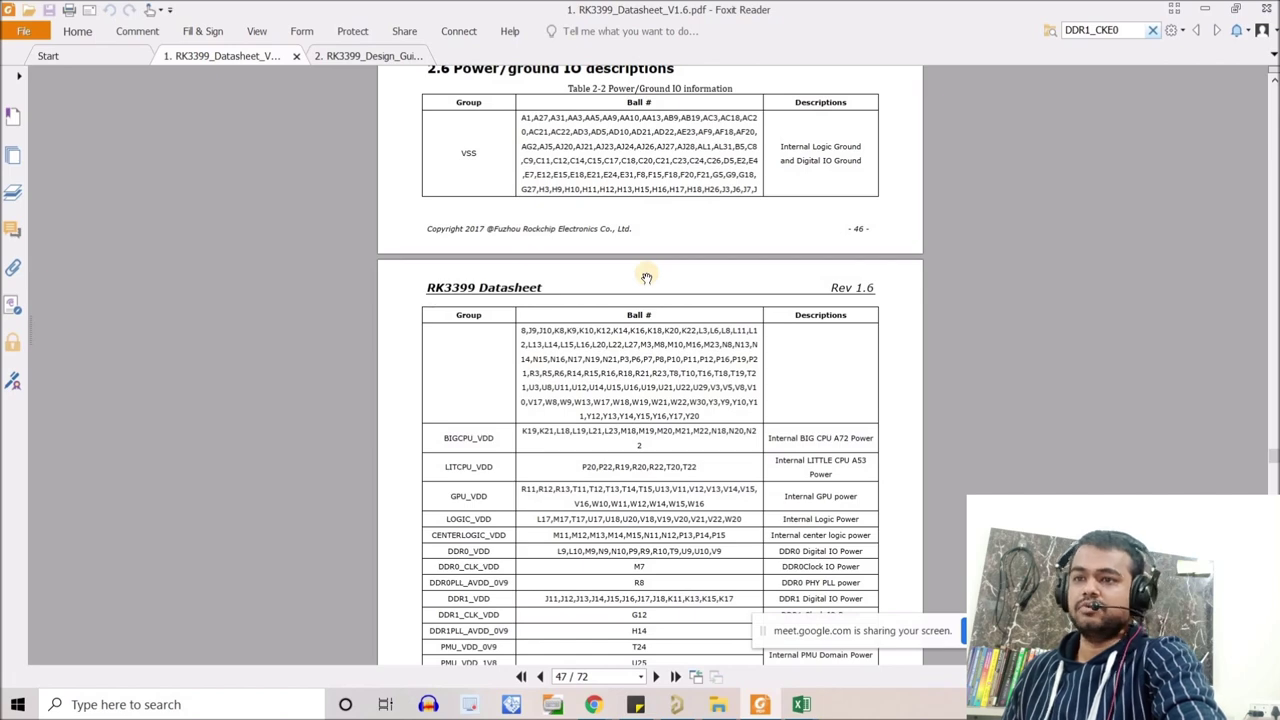
Scroll through pages 47–48 to the end of the power table at PCIE_AVDD_1V8.
scroll(563, 289, down, 1)
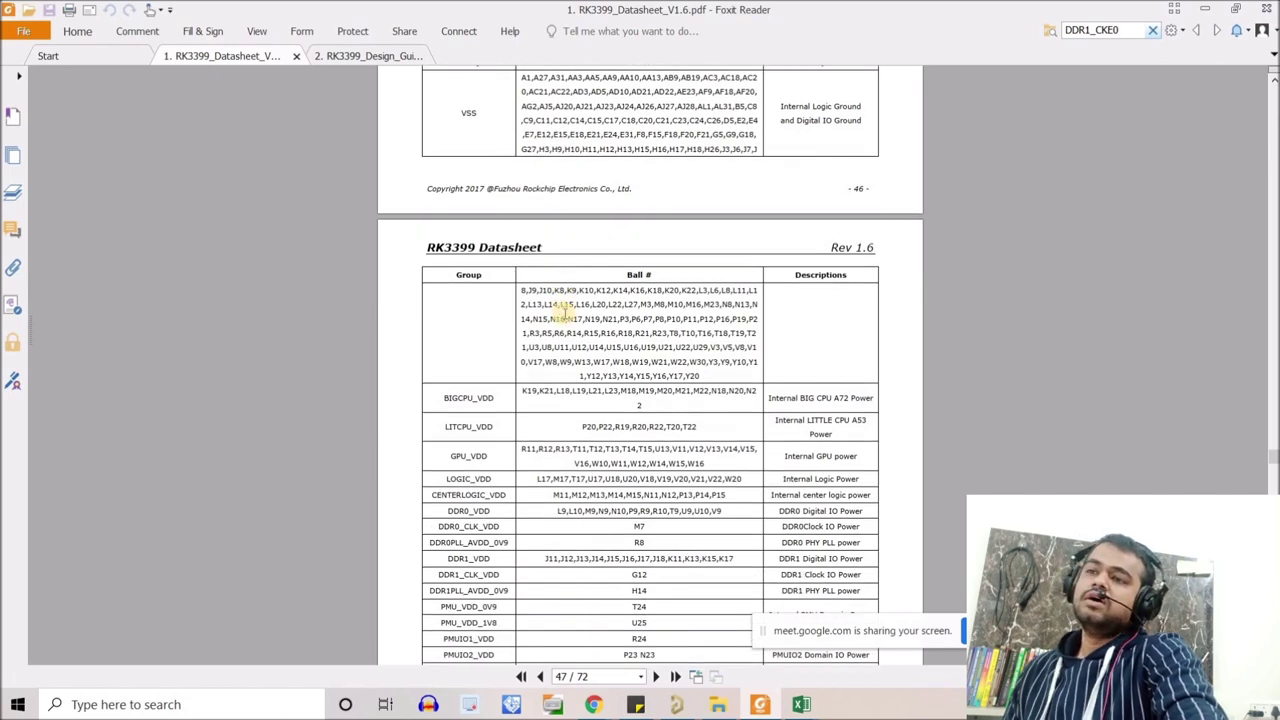
scroll(566, 333, down, 3)
scroll(580, 340, down, 3)
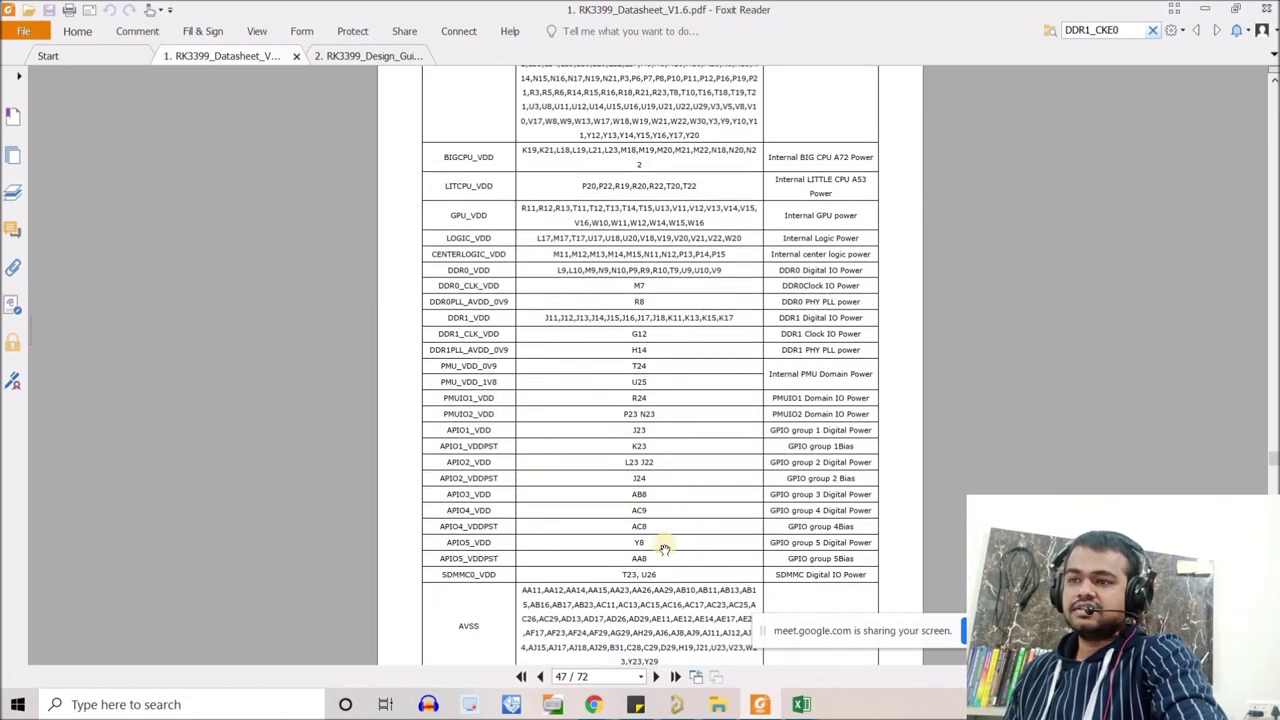
scroll(675, 490, down, 8)
scroll(663, 482, down, 15)
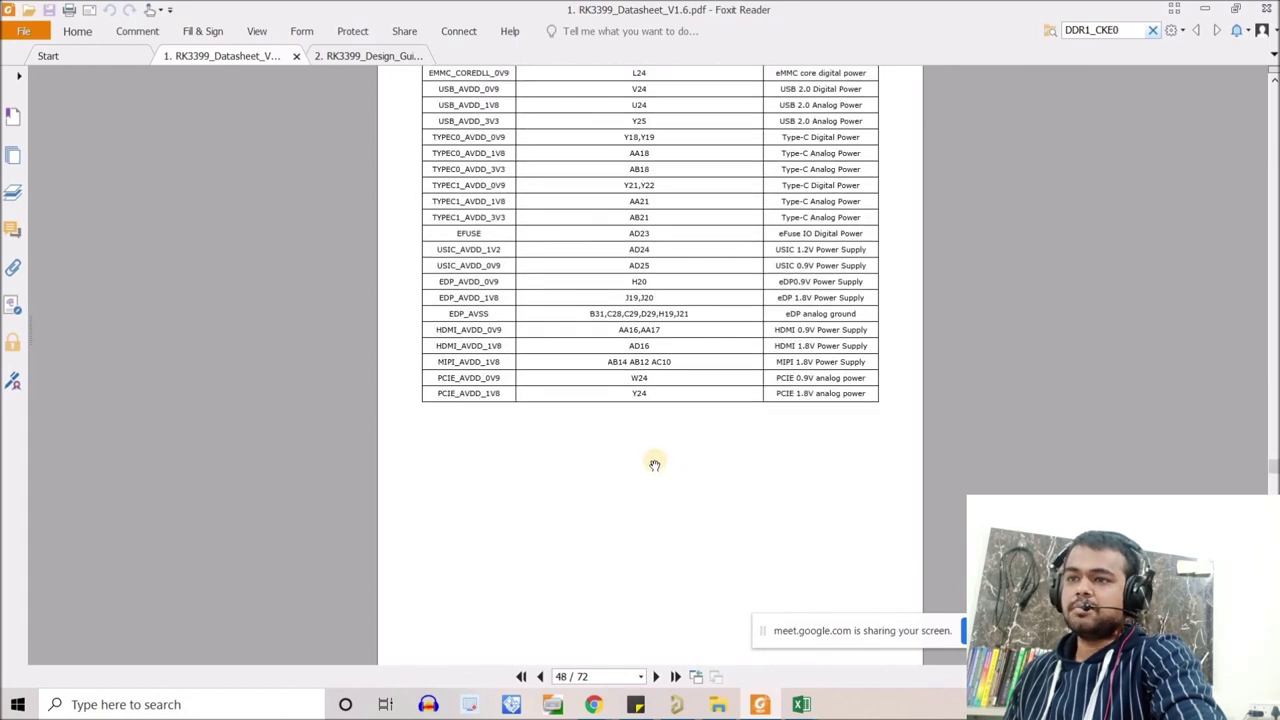
On page 49, select the first pin name GPIO0_A0/TESTCLKOUT0/CLK32K_IN in the Function IO table.
scroll(657, 447, down, 5)
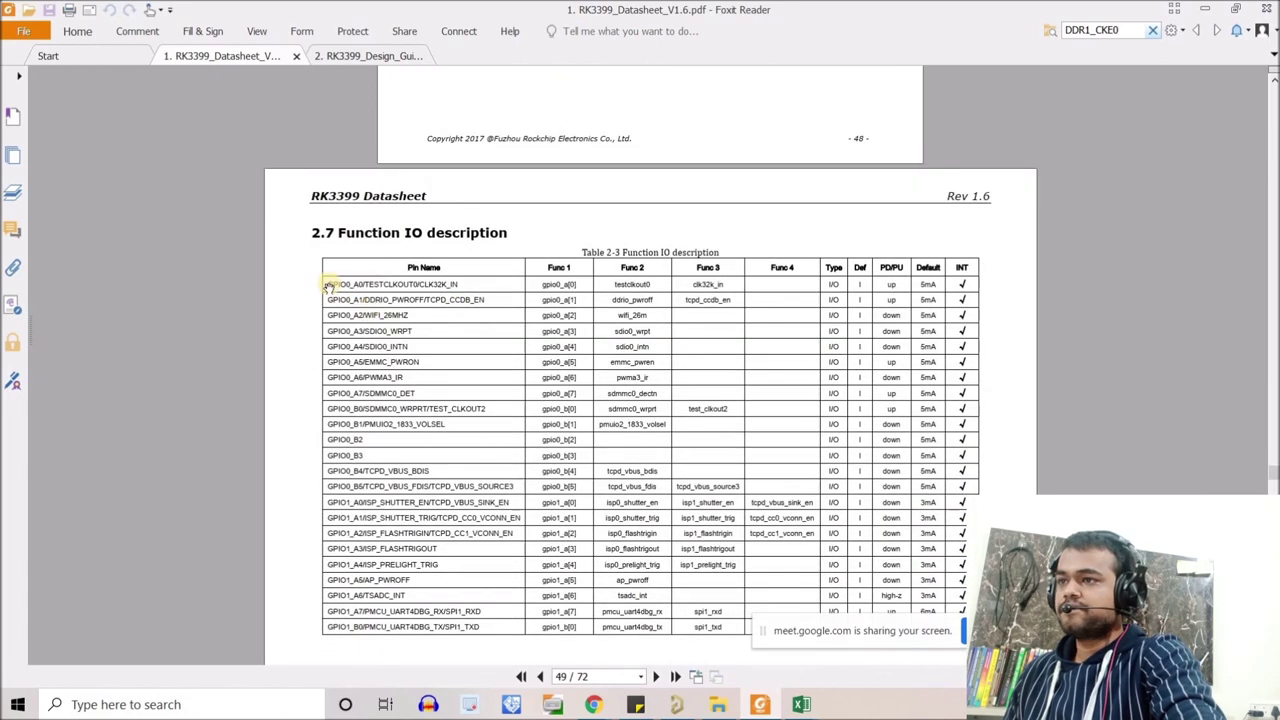
drag(328, 284, 458, 284)
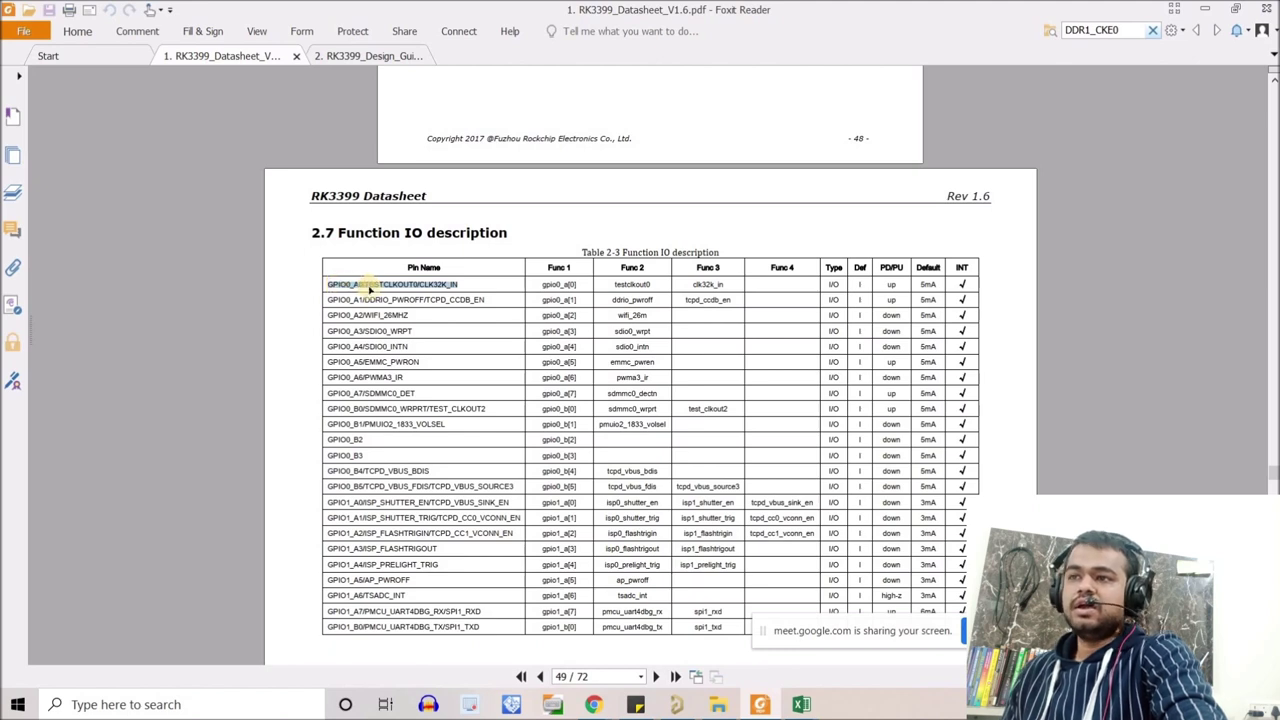
drag(503, 294, 326, 293)
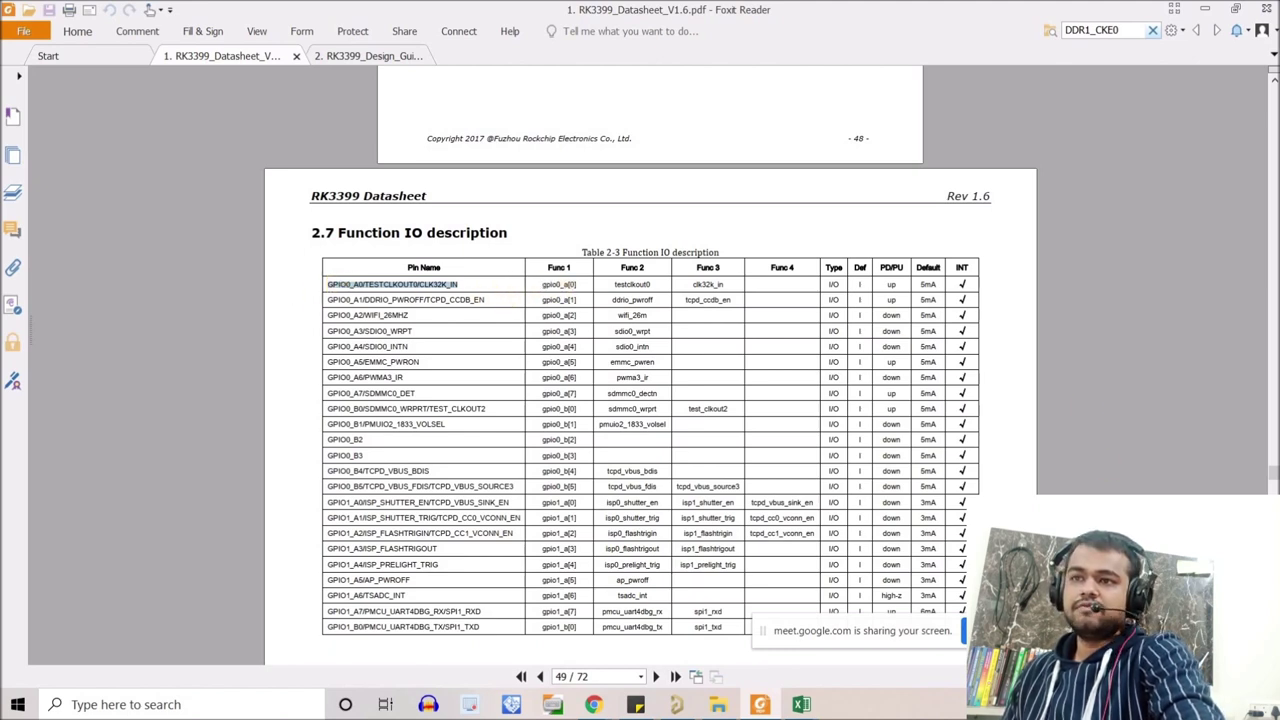
ctrl+scroll(650, 400, up, 5)
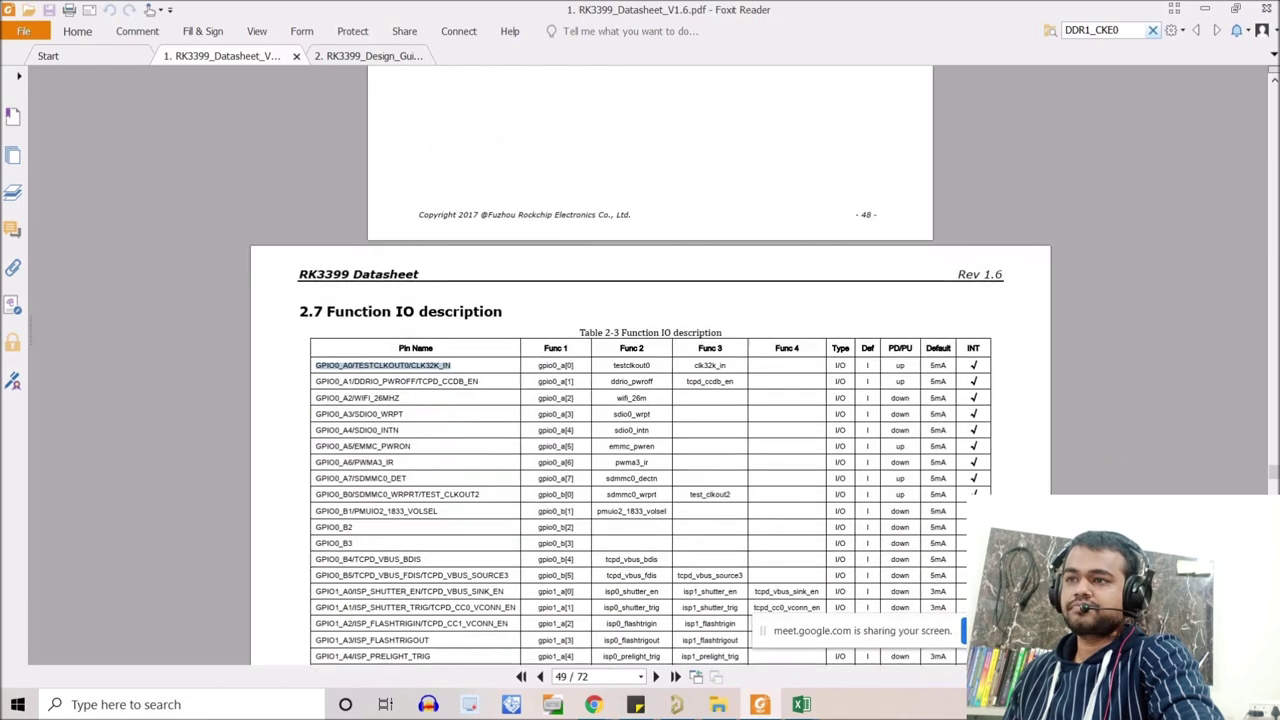
ctrl+scroll(650, 400, up, 4)
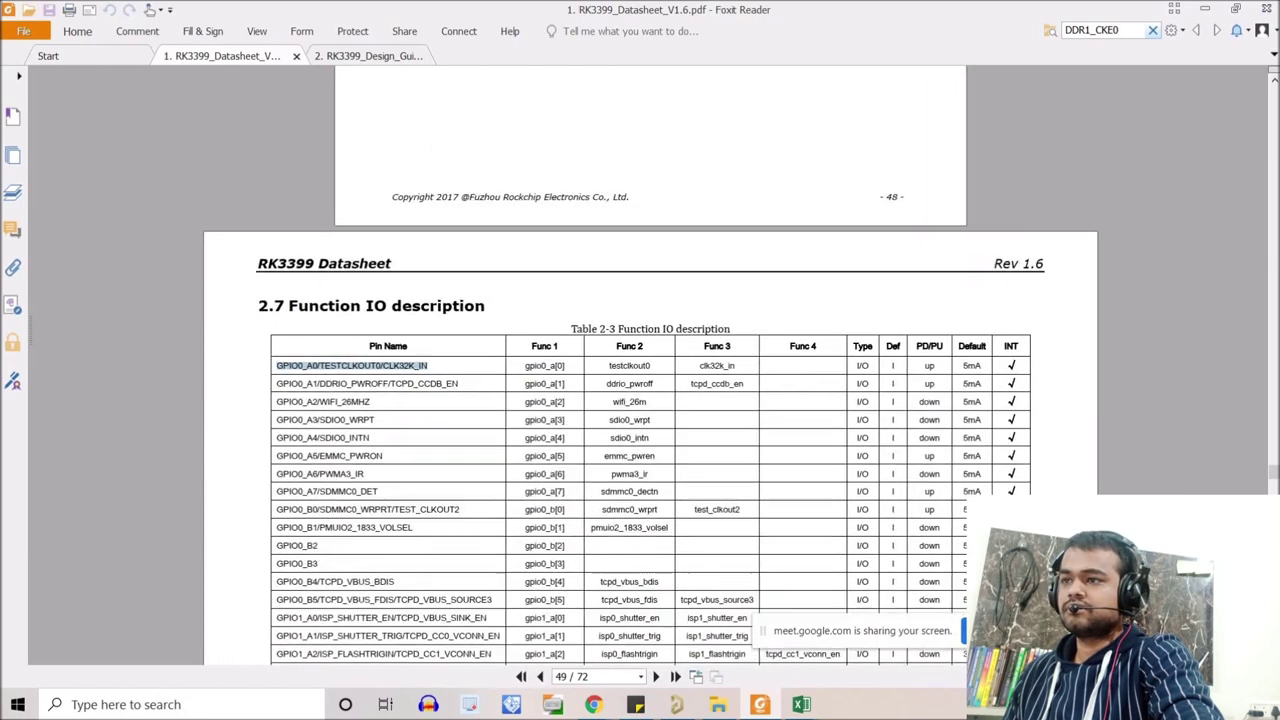
scroll(448, 360, down, 1)
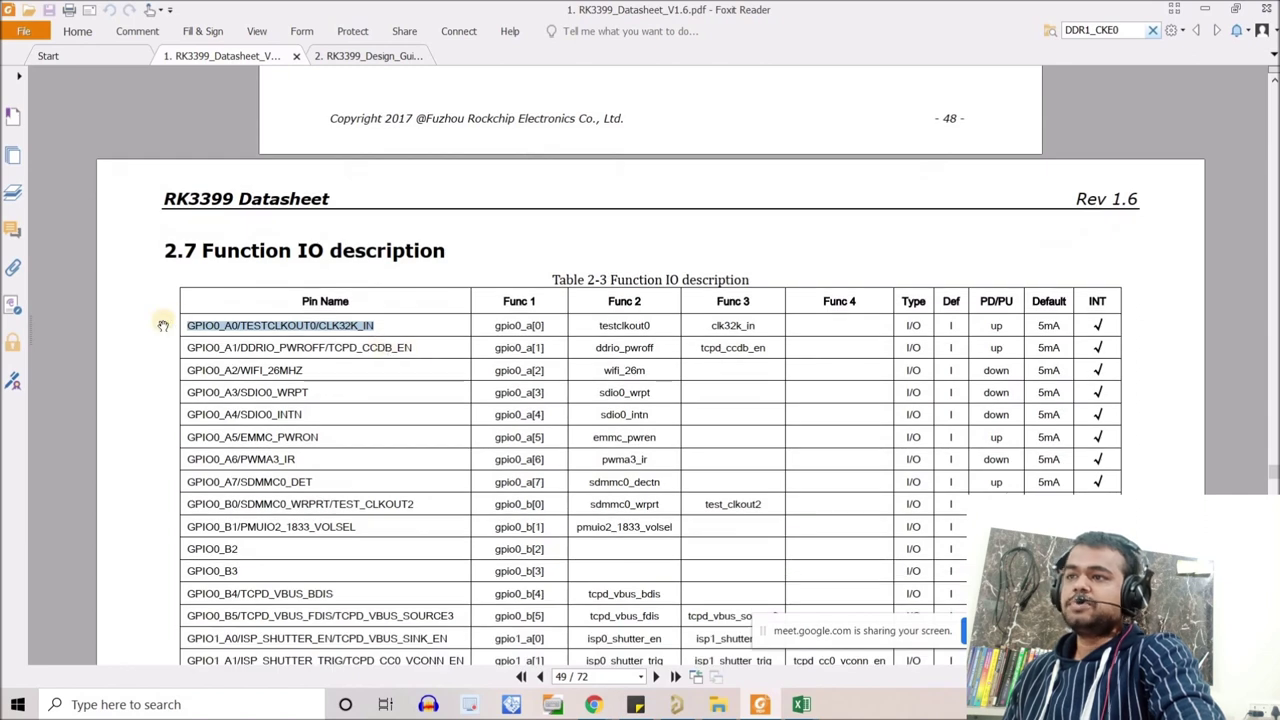
Select TESTCLKOUT0/, GPIO0_A1/, GPIO0_A1's I/O type and its 5mA default drive value.
click(241, 326)
drag(241, 326, 378, 328)
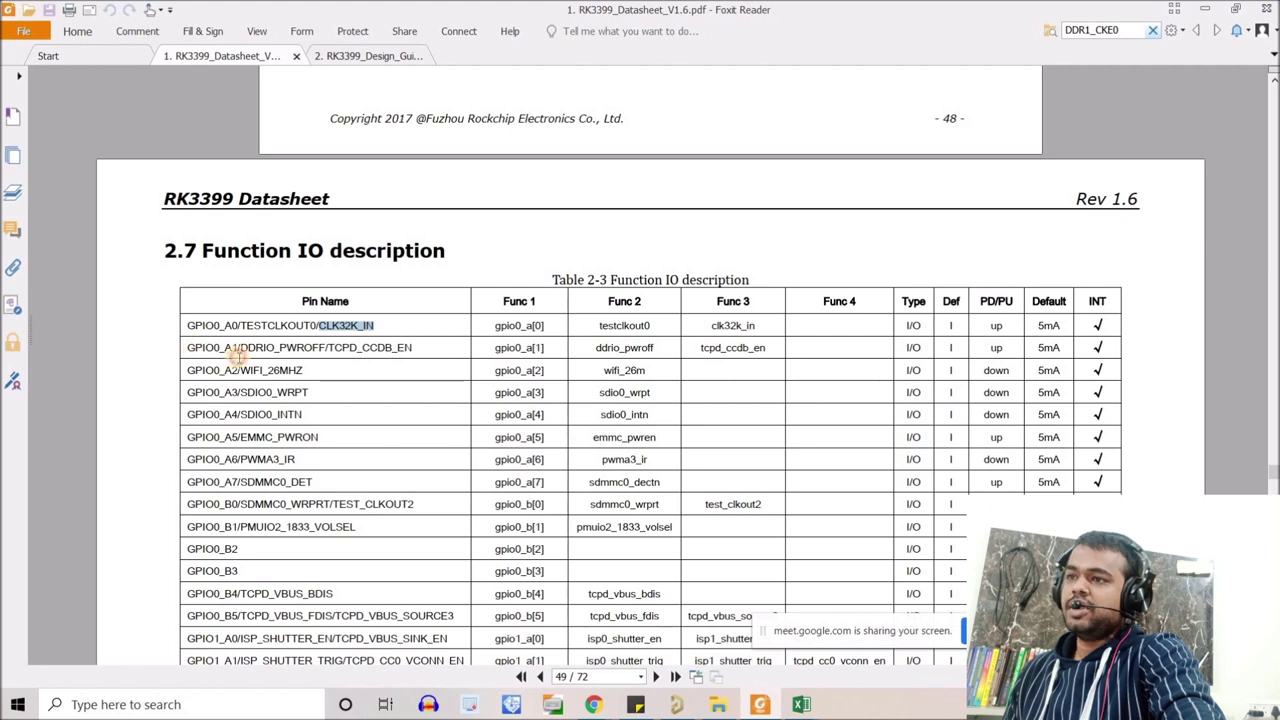
drag(188, 347, 273, 352)
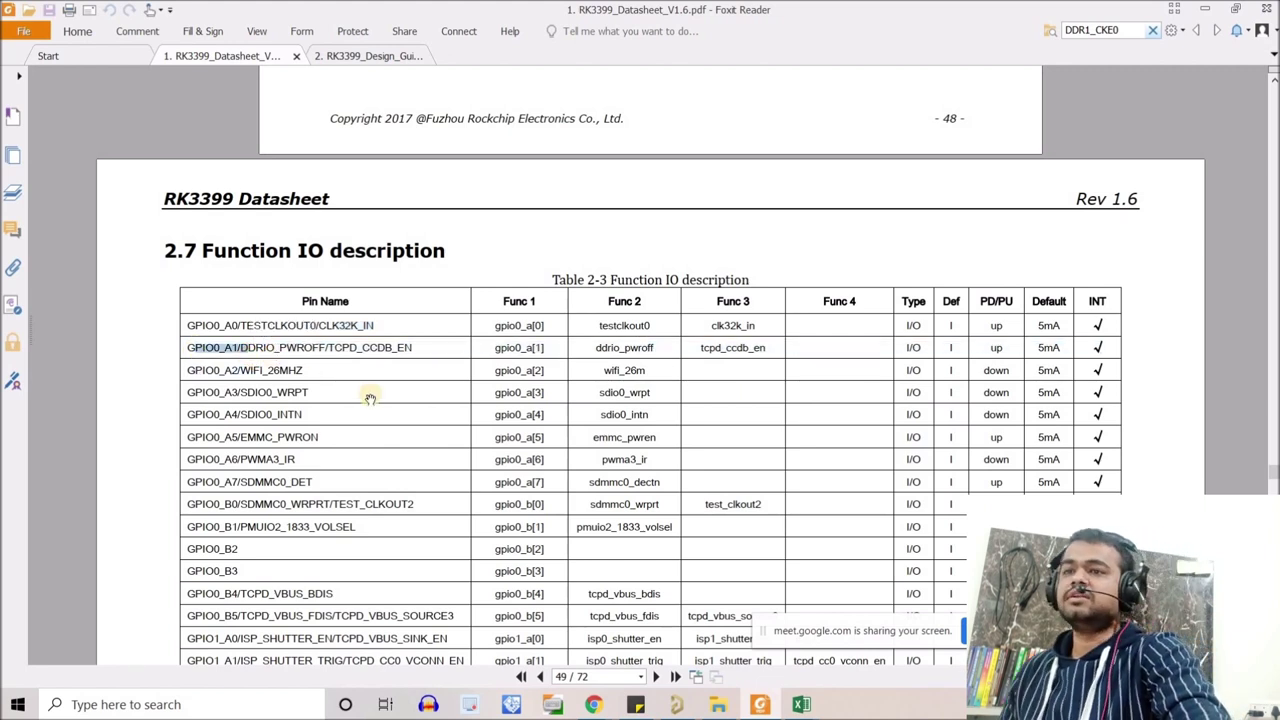
click(322, 348)
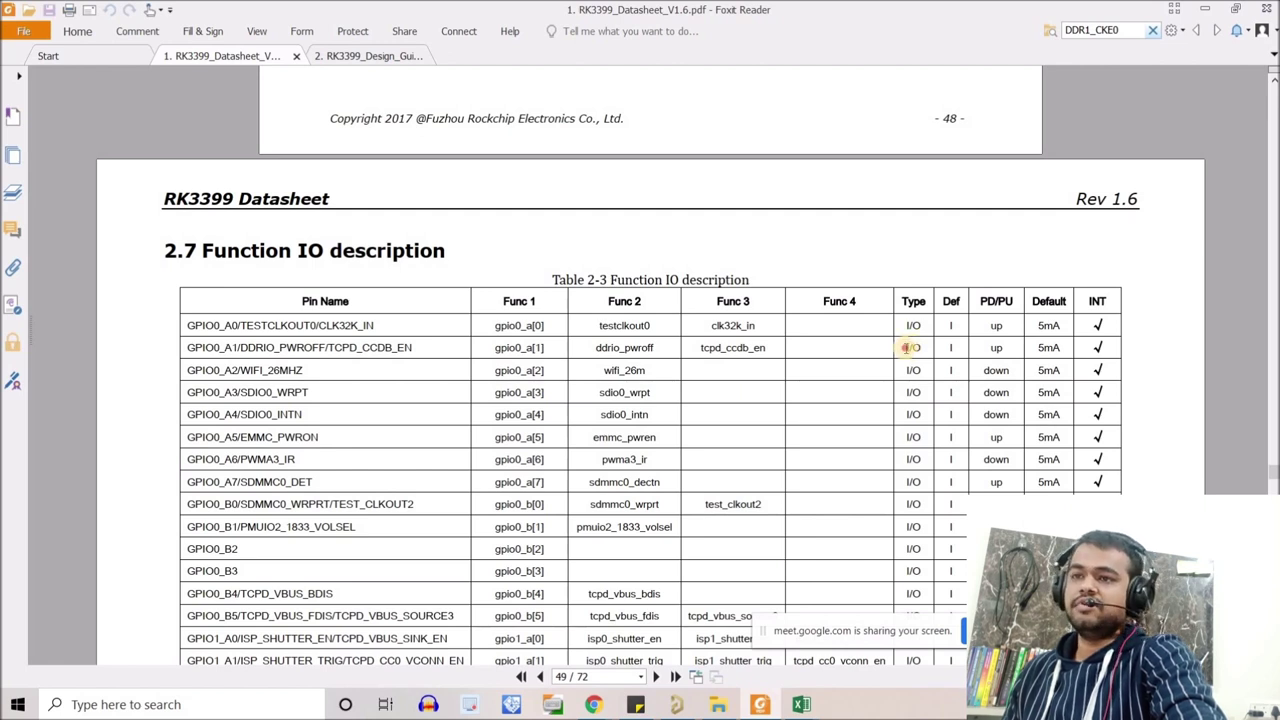
double_click(921, 347)
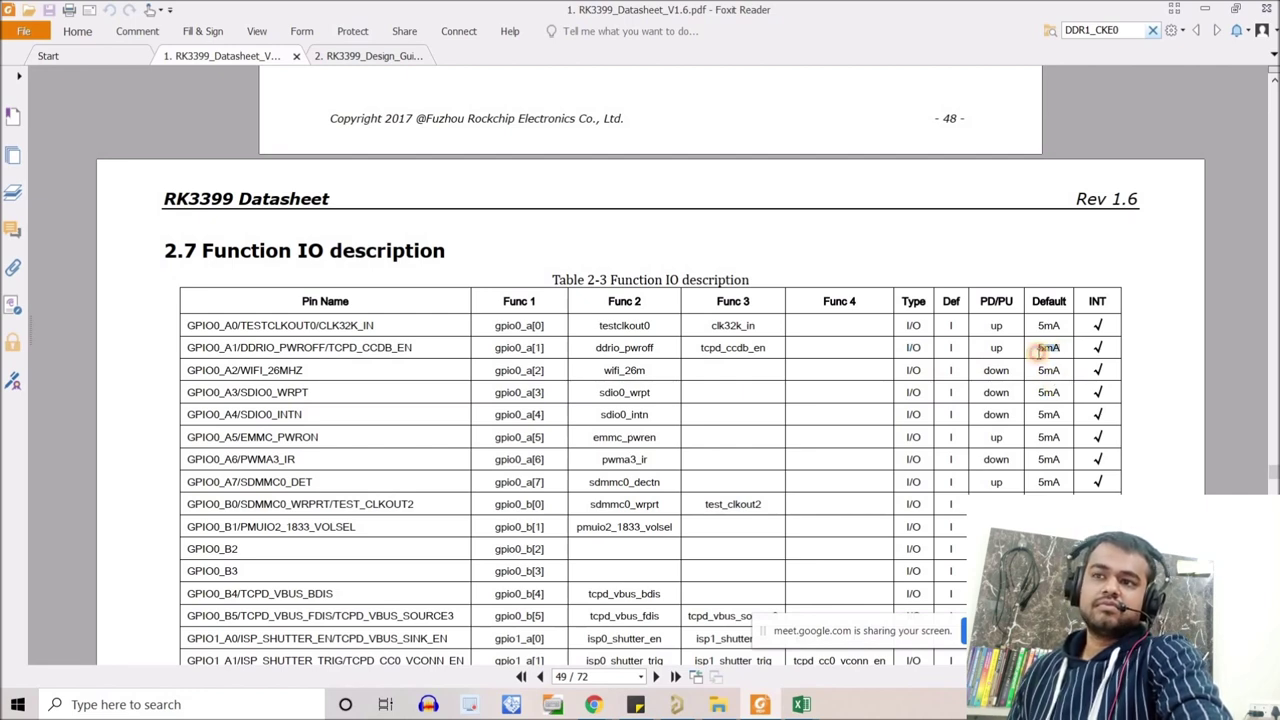
drag(1042, 349, 1106, 352)
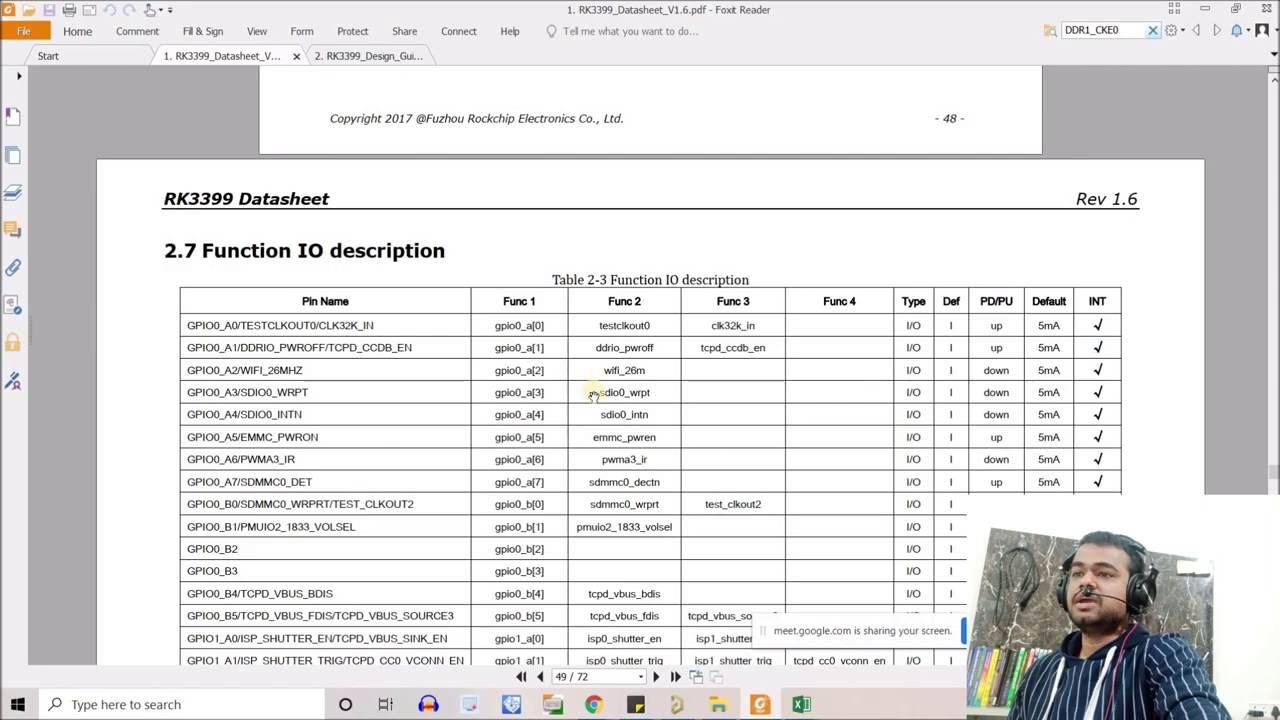
Scroll the Function IO table to page 53's final GPIO4 rows and Notes.
scroll(620, 420, down, 5)
scroll(662, 440, down, 8)
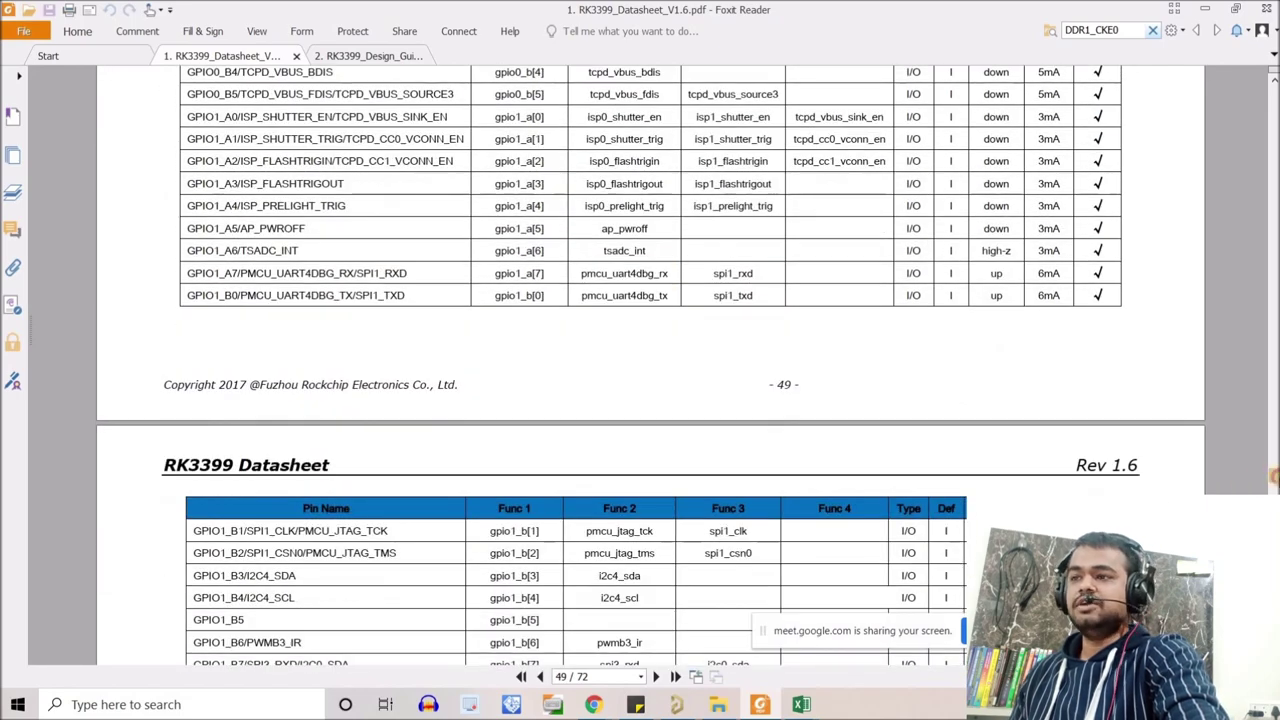
scroll(650, 380, down, 15)
scroll(650, 380, up, 10)
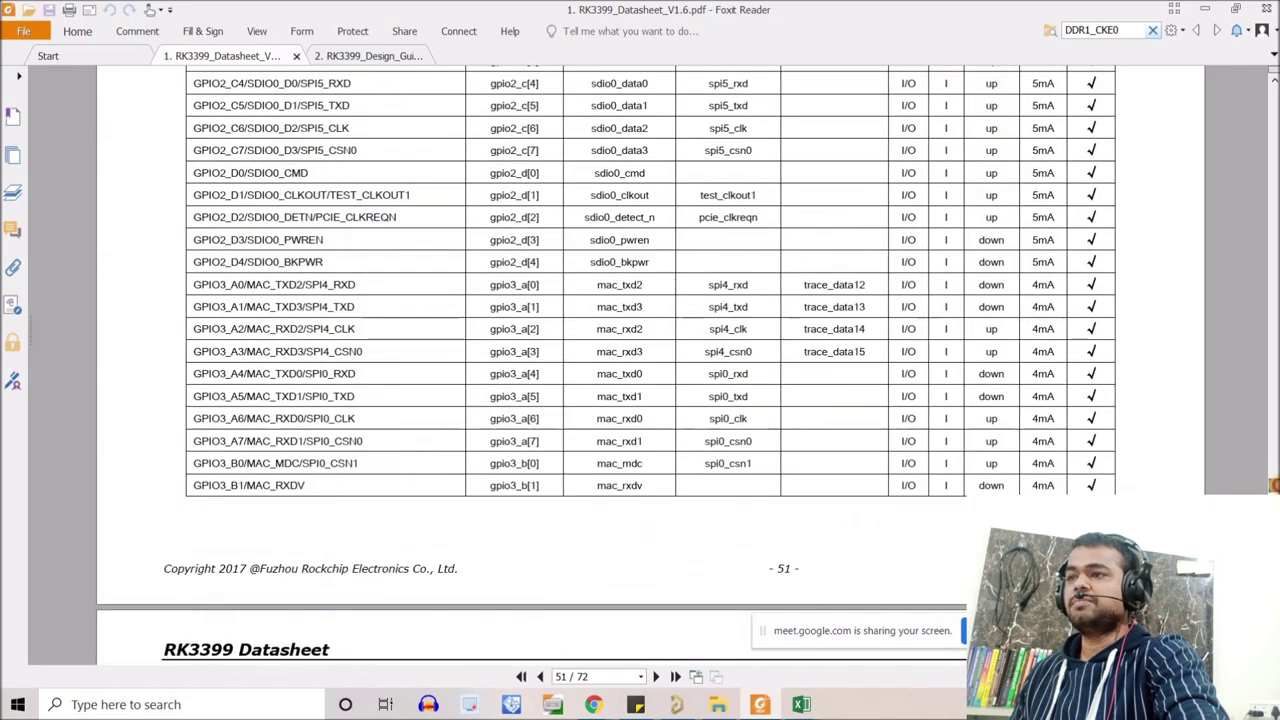
scroll(650, 300, down, 15)
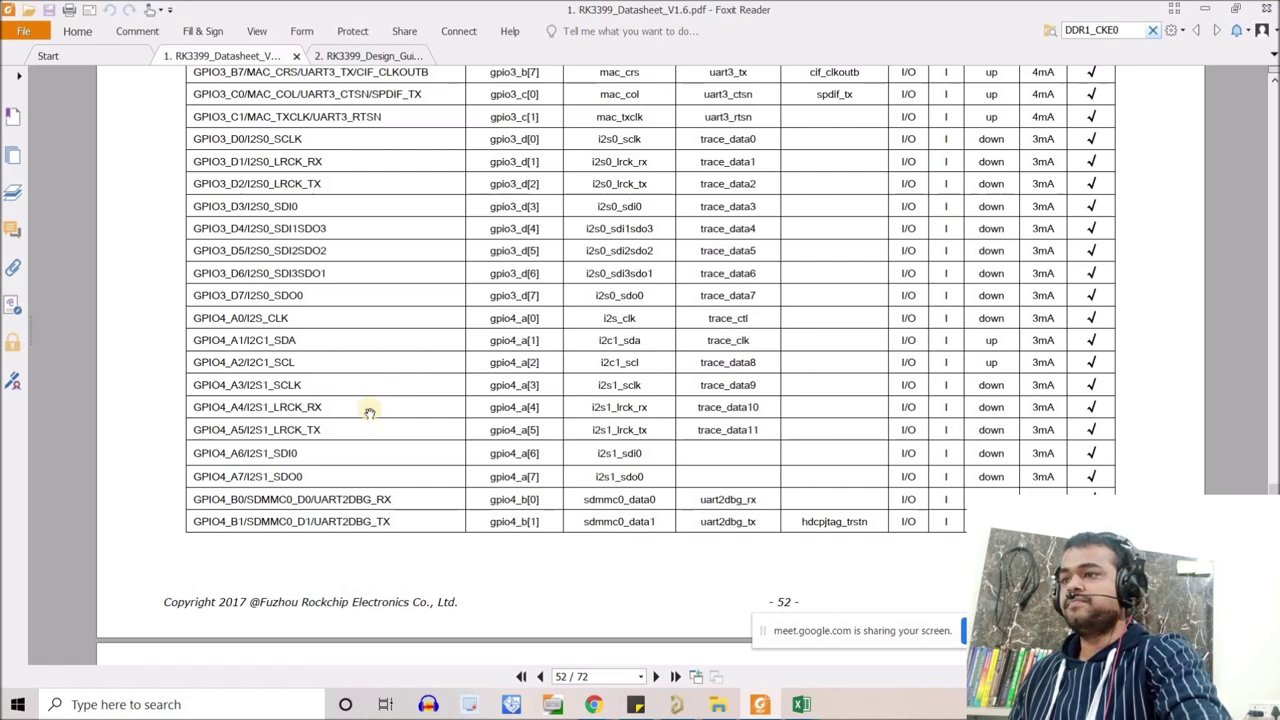
scroll(367, 417, down, 10)
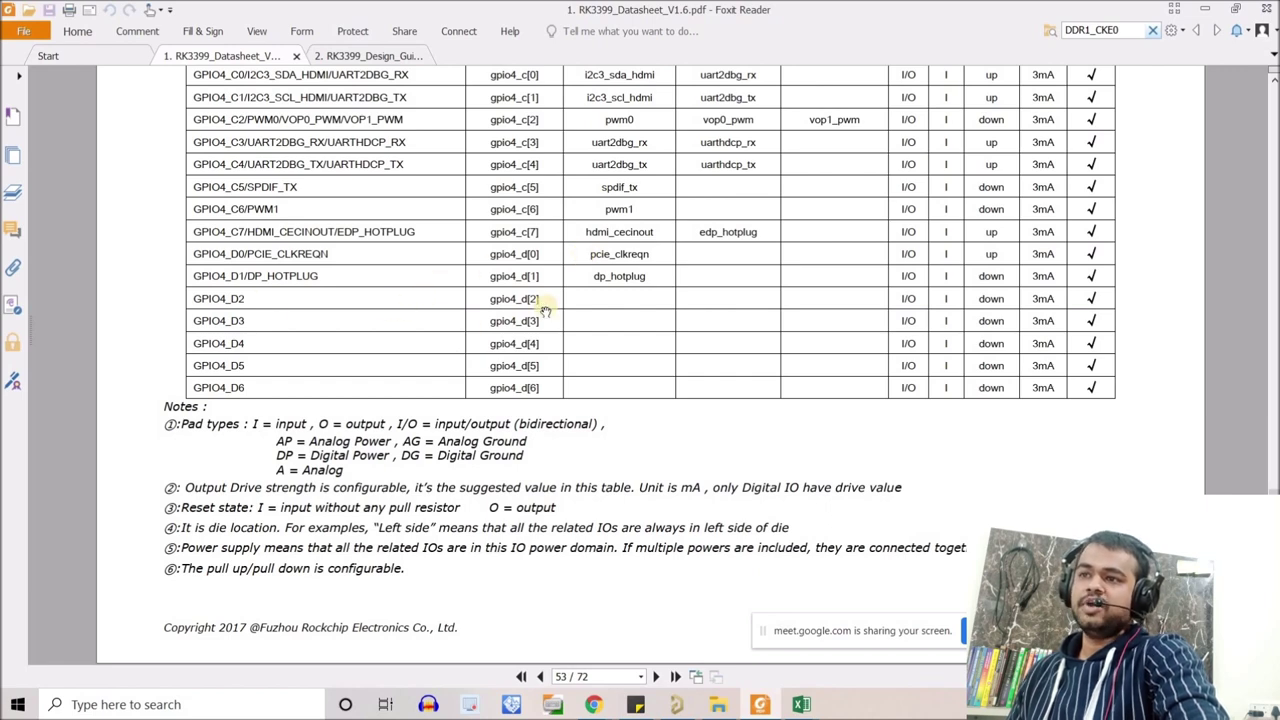
click(801, 704)
In the Copy of RK3399 workbook, inspect the DDR1 Chip Select cell and GPIO3_D5 row 38.
click(745, 650)
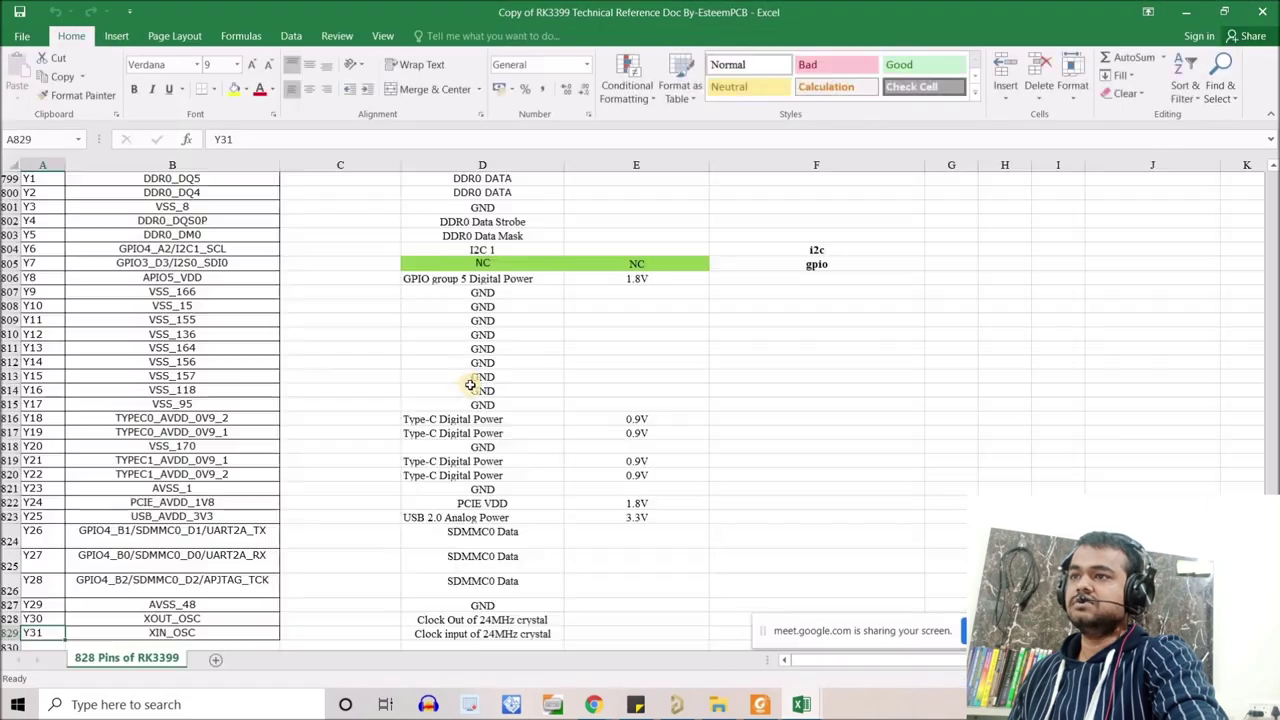
scroll(457, 362, up, 20)
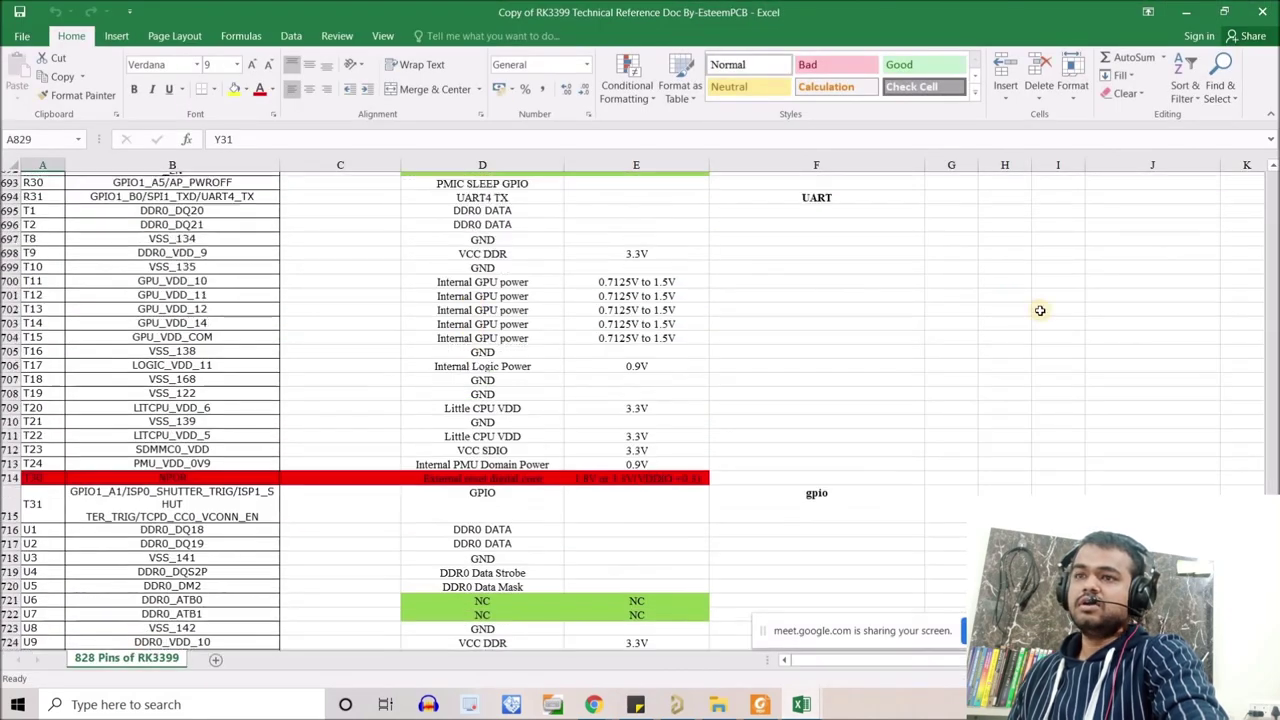
drag(1274, 325, 1274, 180)
click(457, 209)
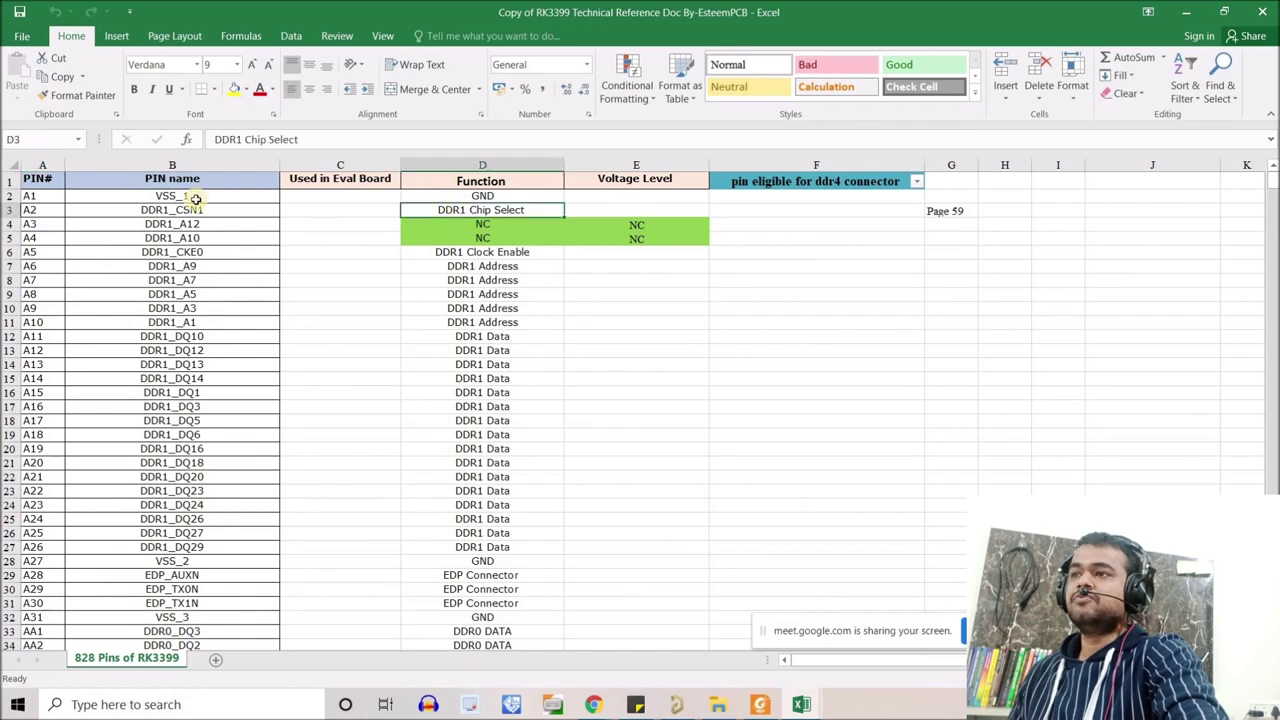
scroll(230, 425, down, 3)
scroll(222, 431, down, 3)
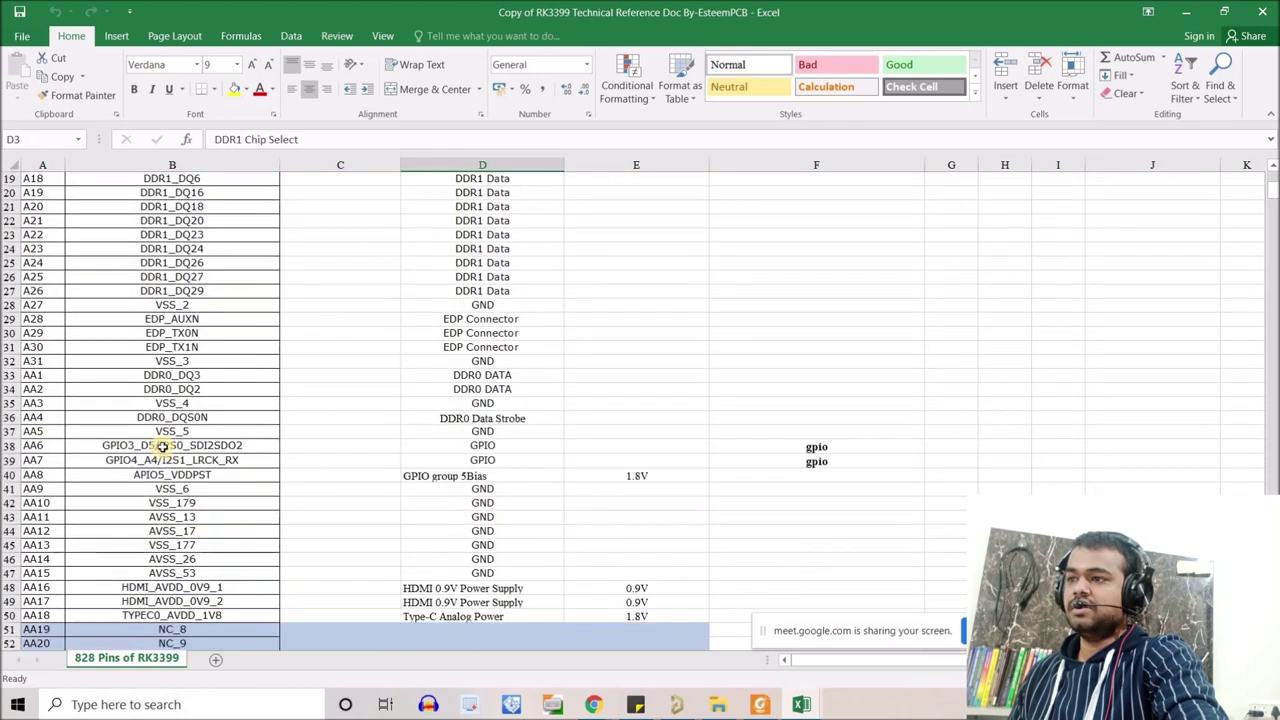
click(125, 446)
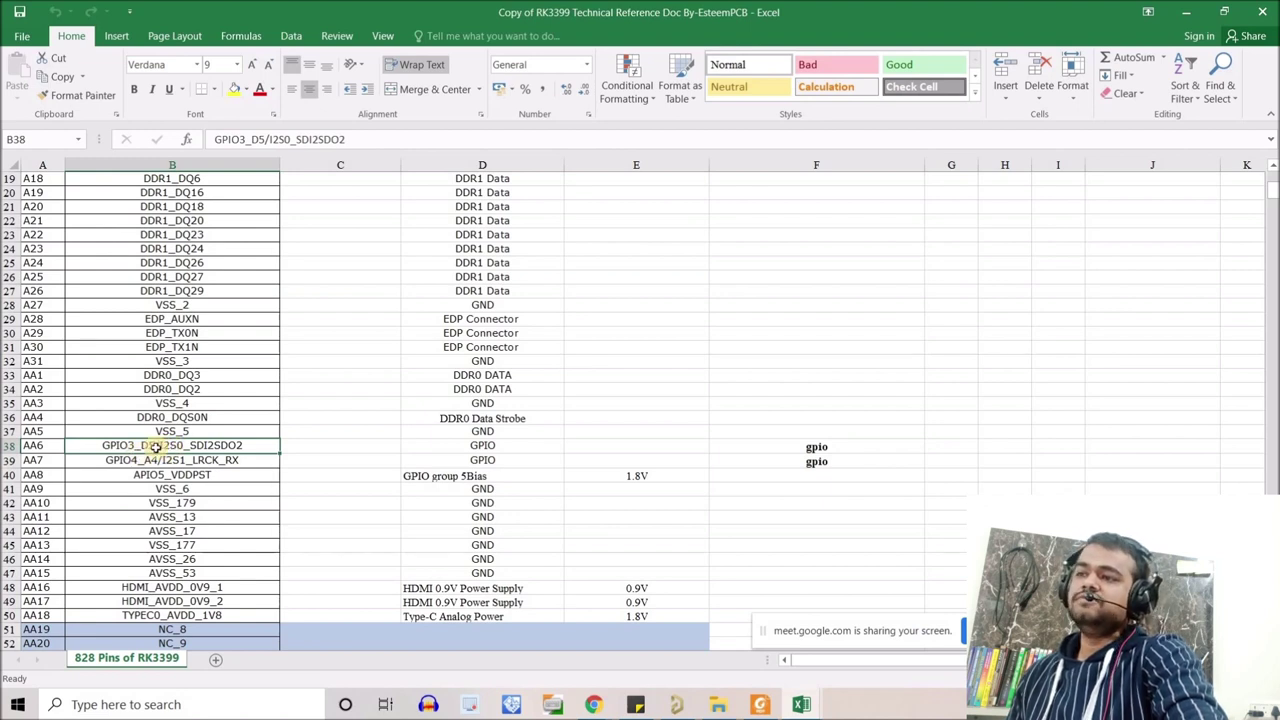
click(456, 449)
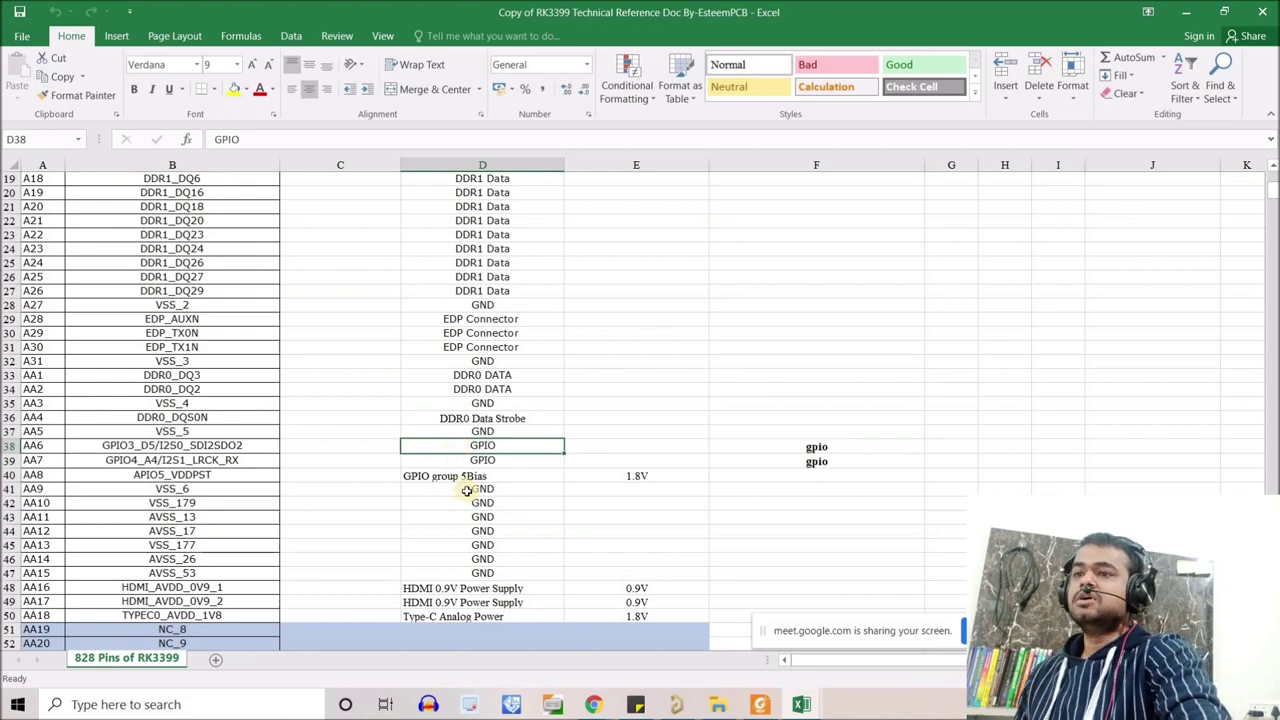
Check cells D3 and B2 (VSS_1), then select voltage levels E40 to E58.
scroll(466, 490, up, 6)
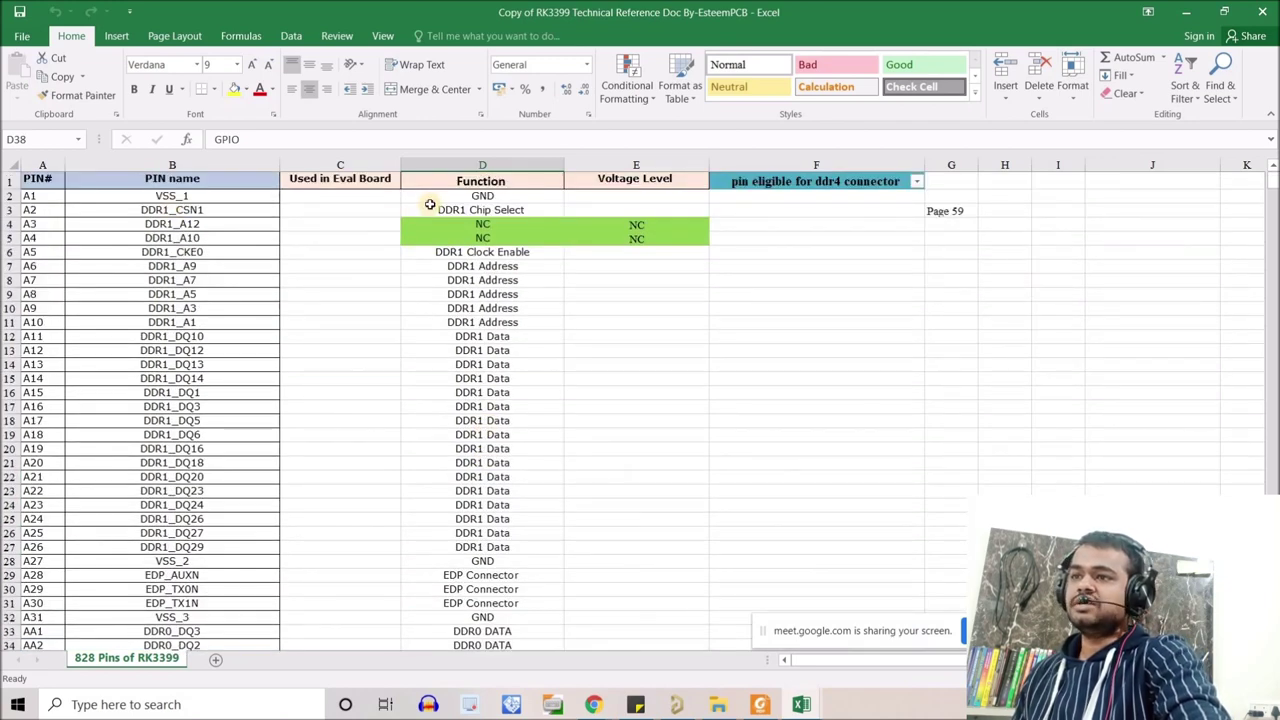
click(402, 207)
click(188, 198)
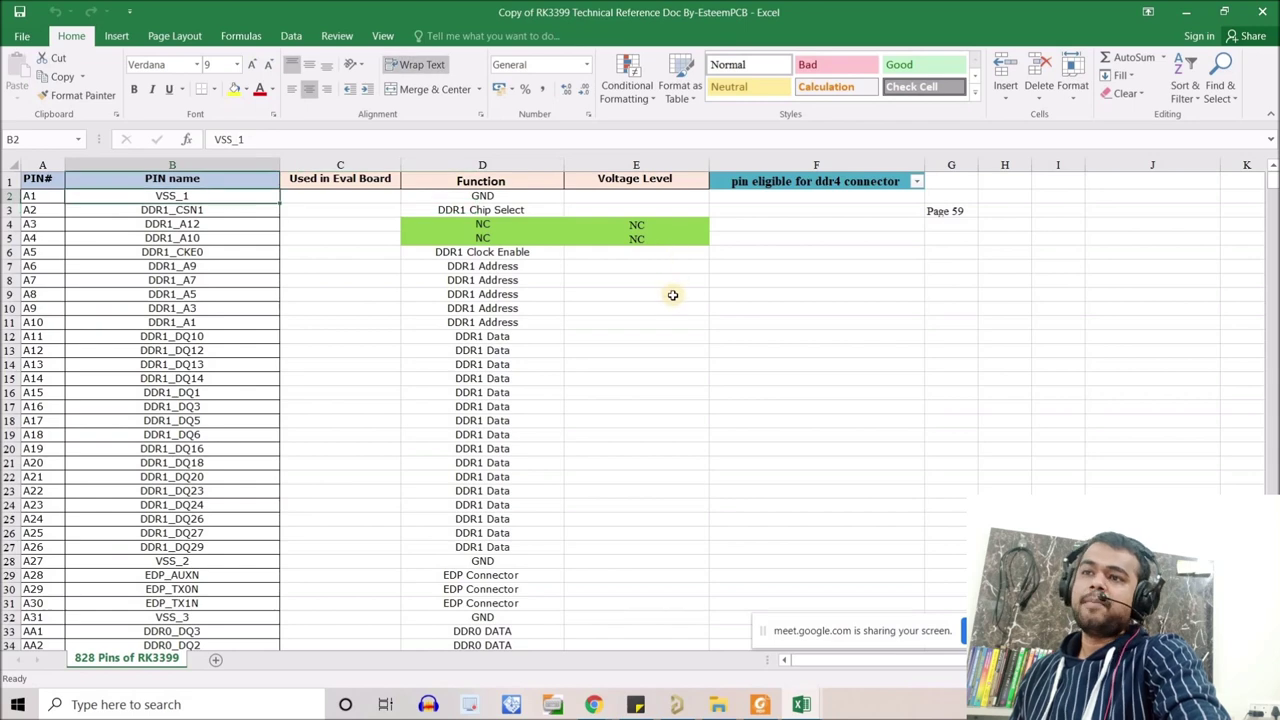
scroll(673, 295, down, 7)
scroll(190, 355, down, 2)
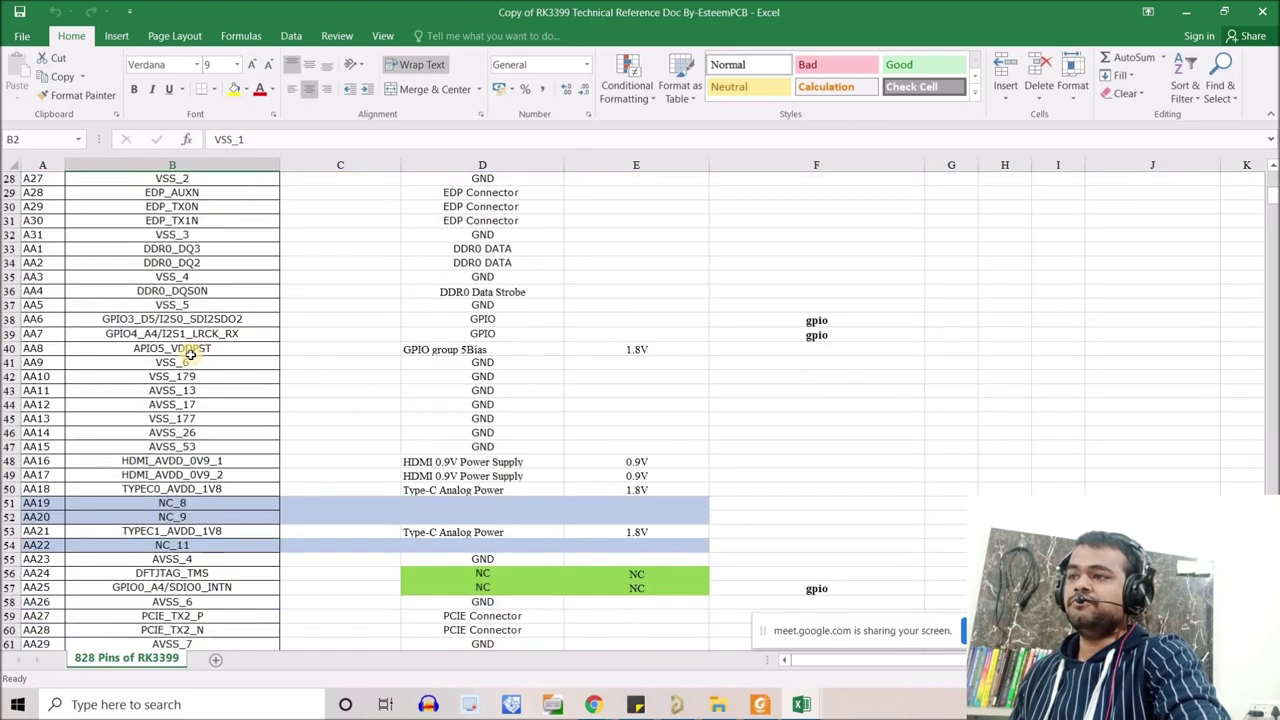
scroll(716, 449, down, 3)
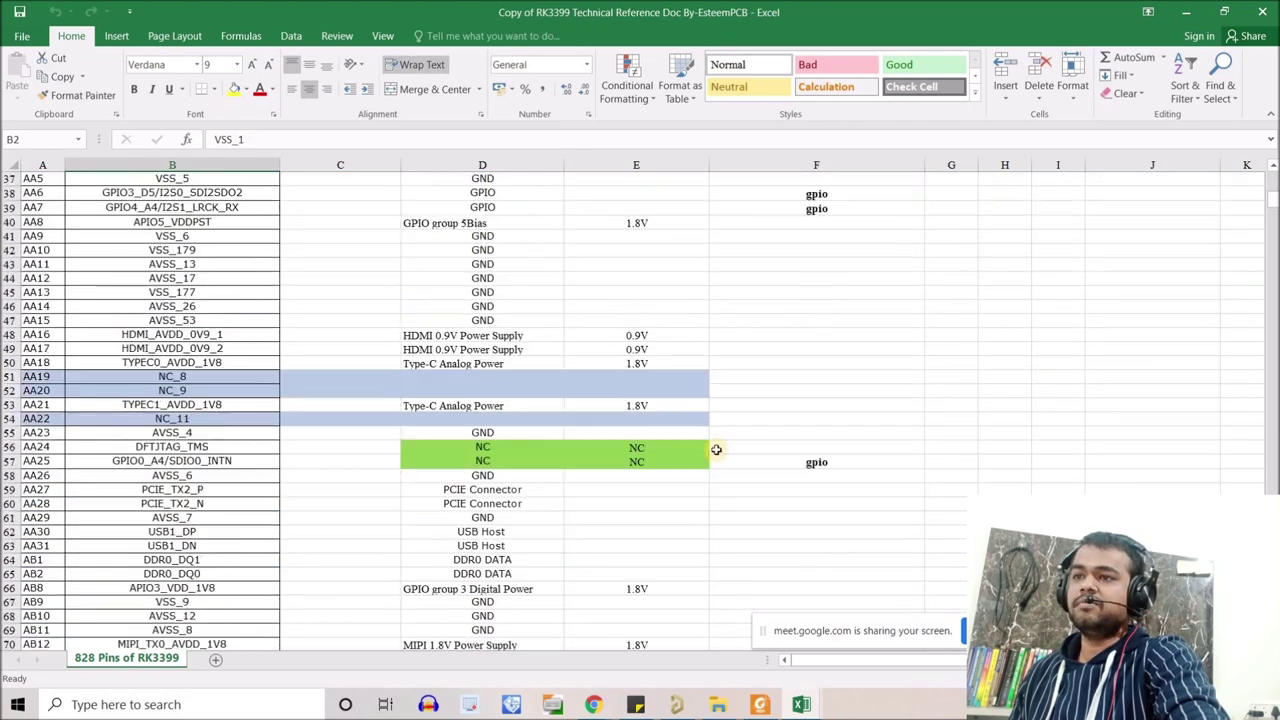
scroll(685, 405, up, 4)
drag(668, 393, 670, 598)
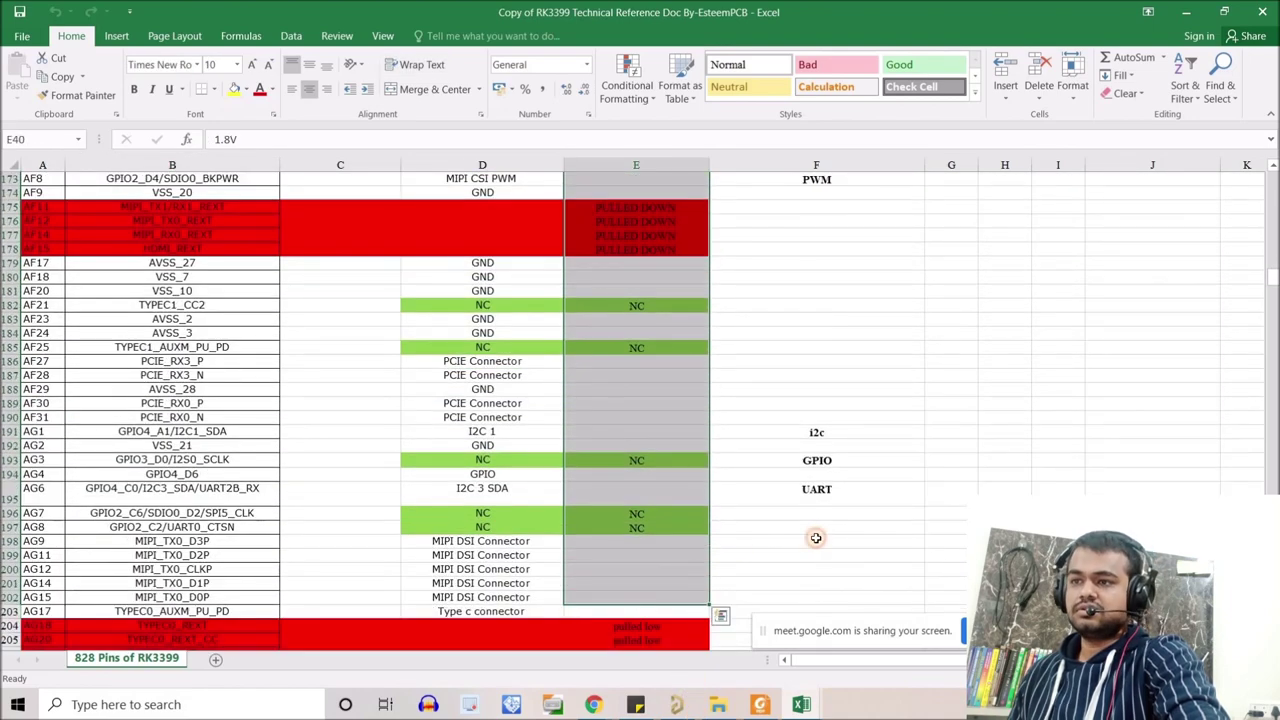
click(816, 537)
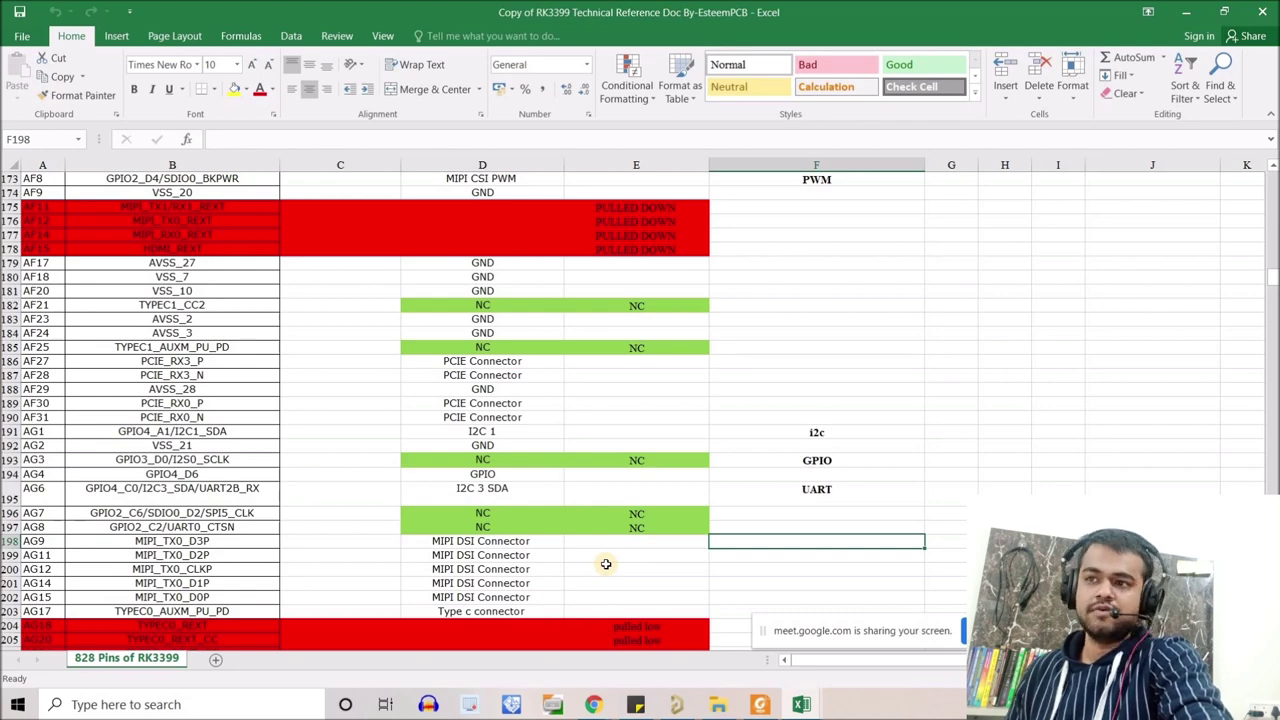
scroll(600, 280, up, 1)
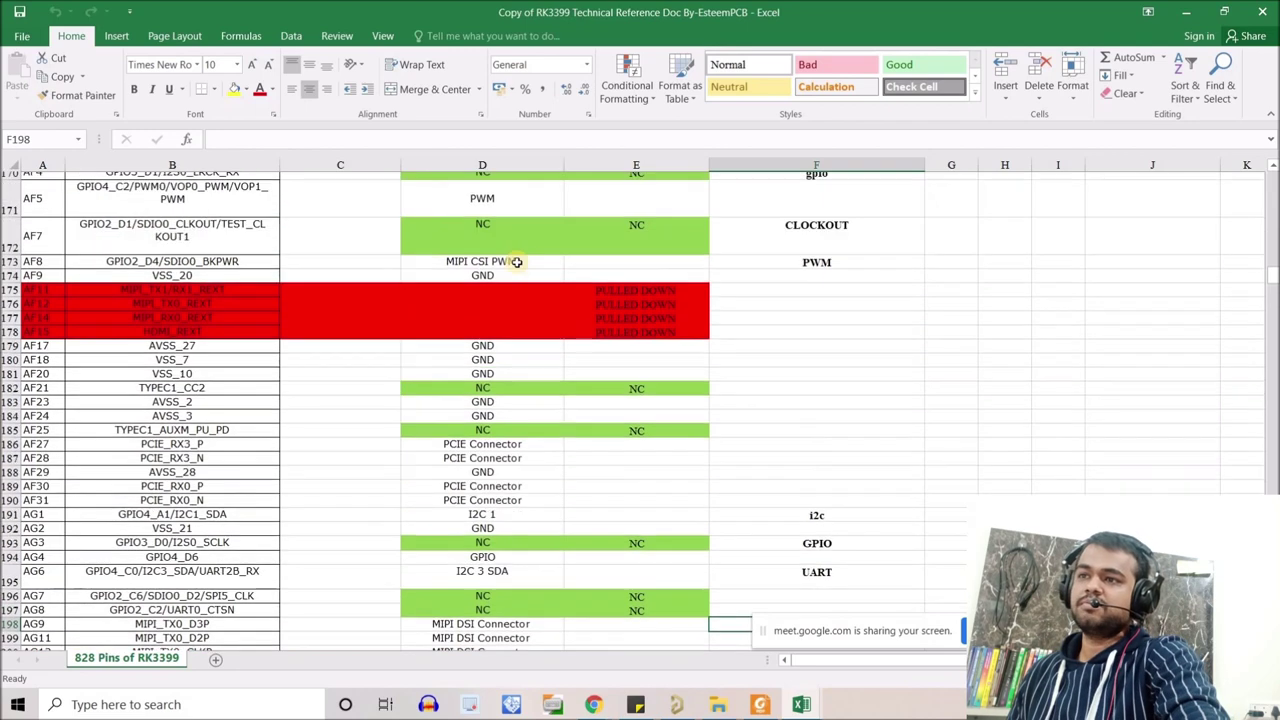
scroll(690, 280, up, 4)
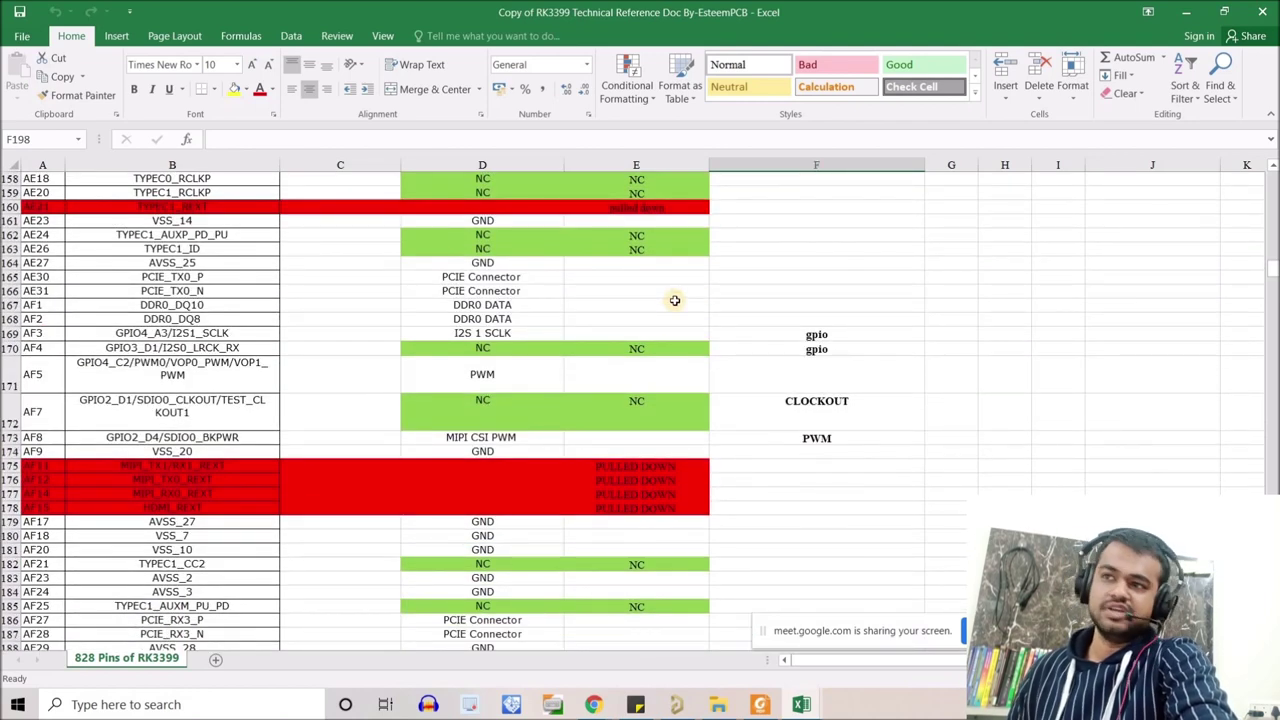
scroll(679, 310, up, 13)
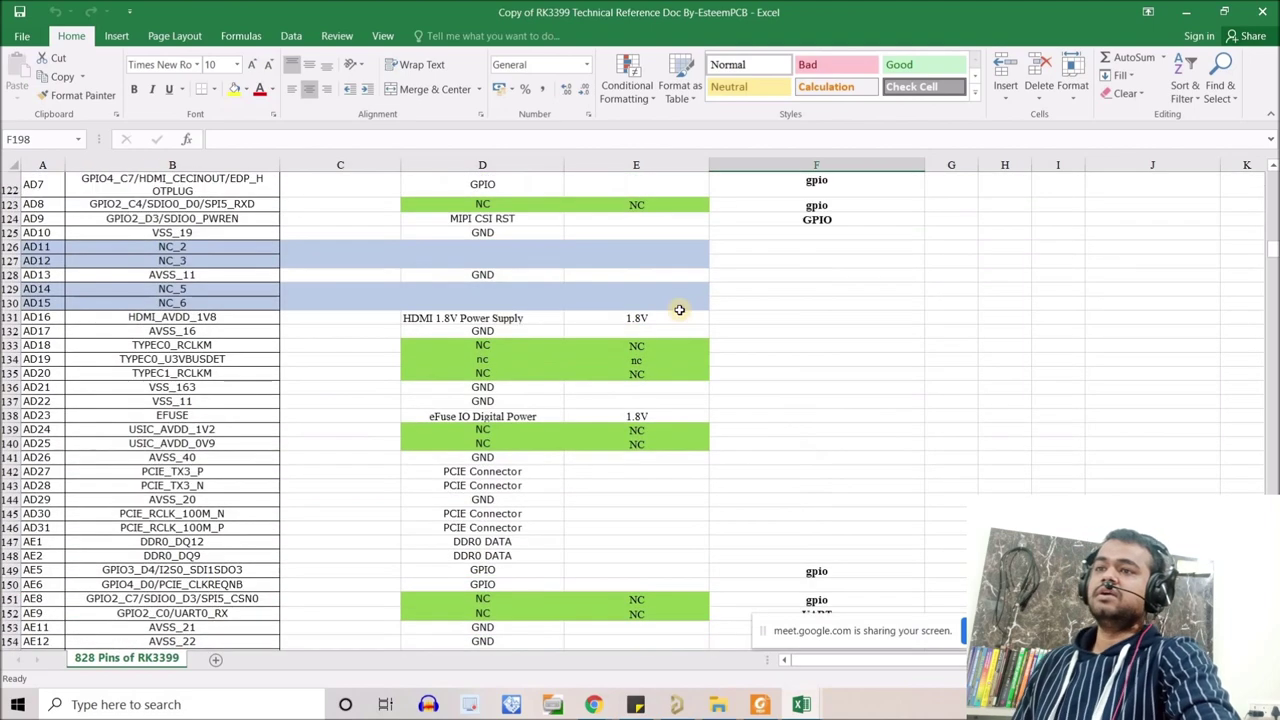
scroll(652, 360, up, 12)
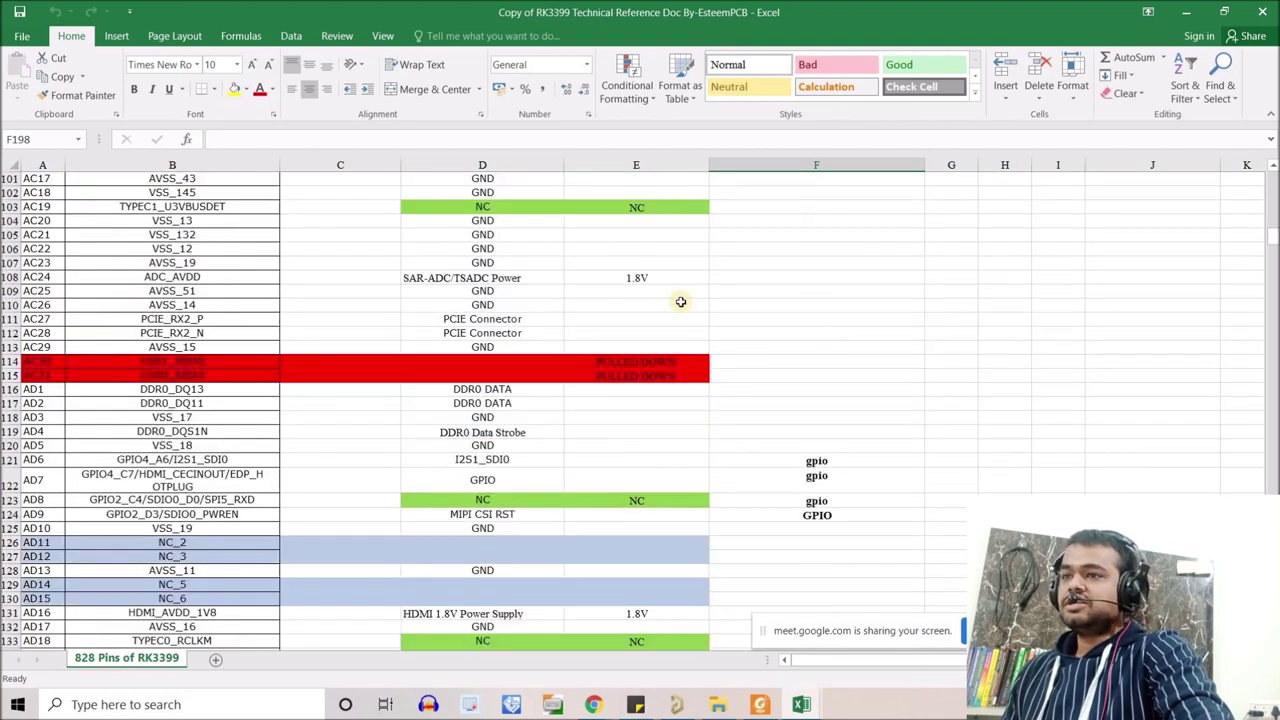
scroll(671, 295, up, 2)
scroll(671, 295, up, 20)
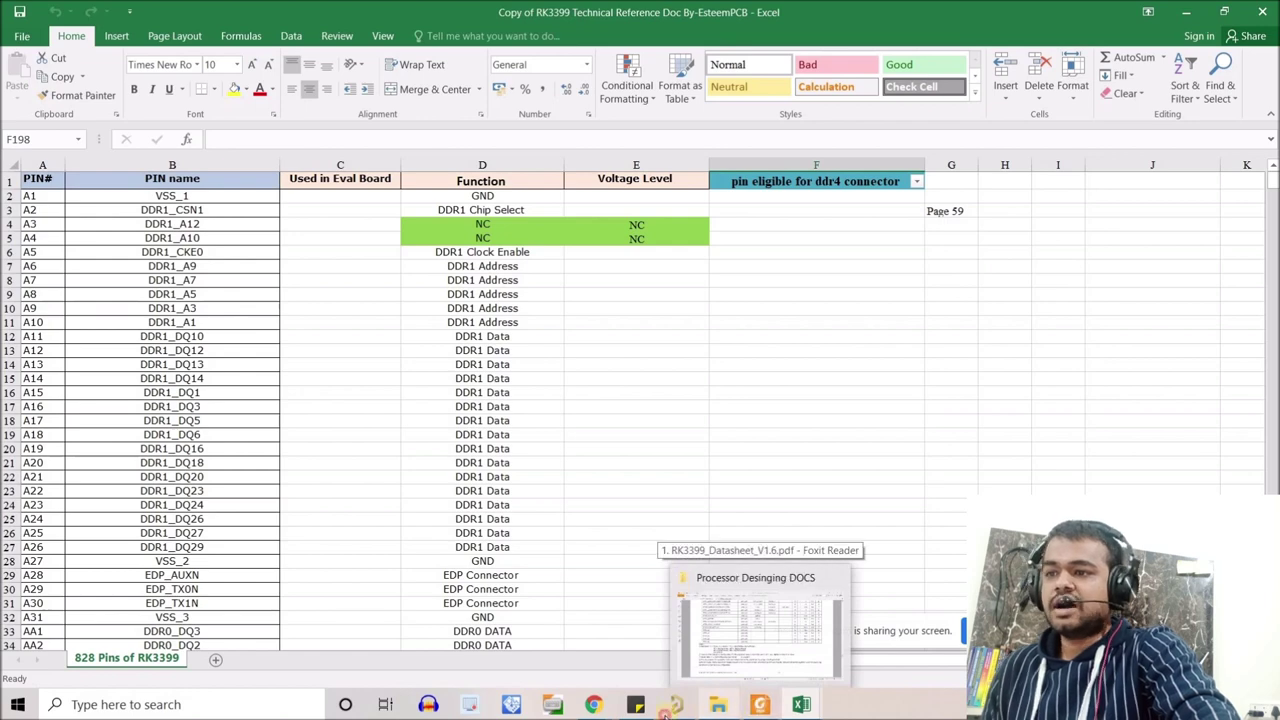
click(635, 704)
Zoom Sheet1 around the RK3399 POWER IN part U?A and its supply pins.
ctrl+scroll(512, 430, down, 2)
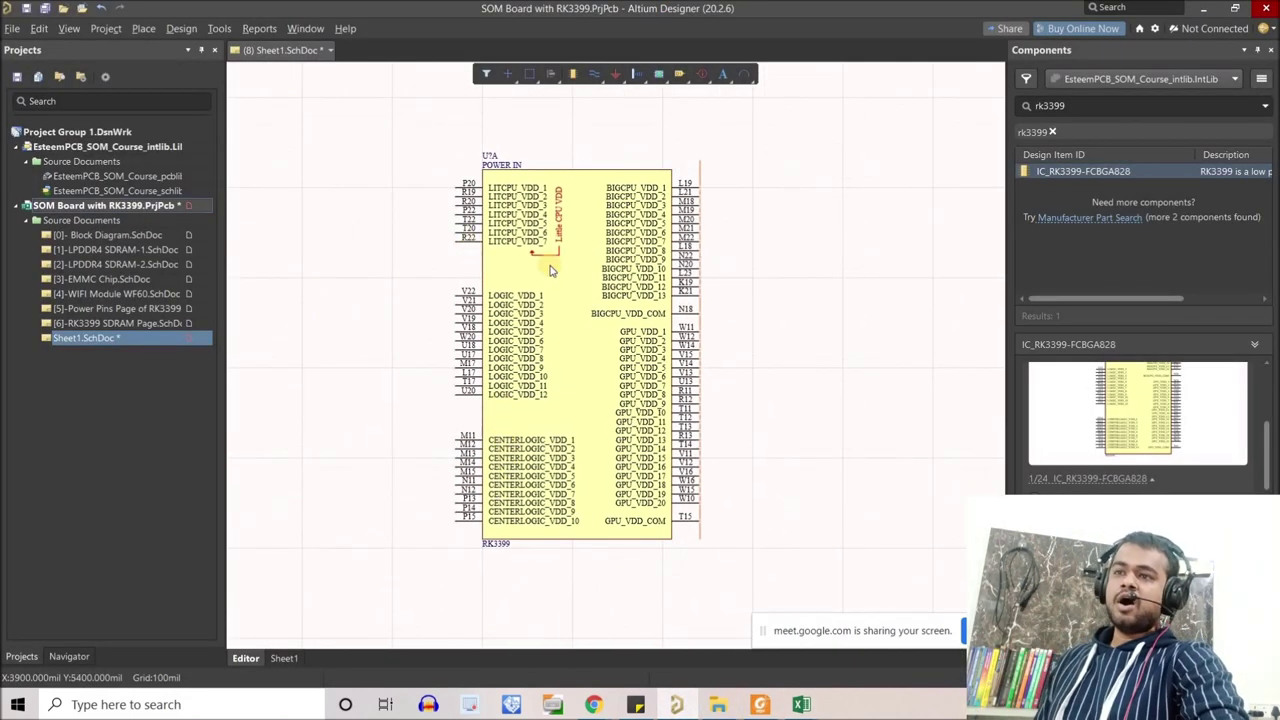
mouse_move(548, 271)
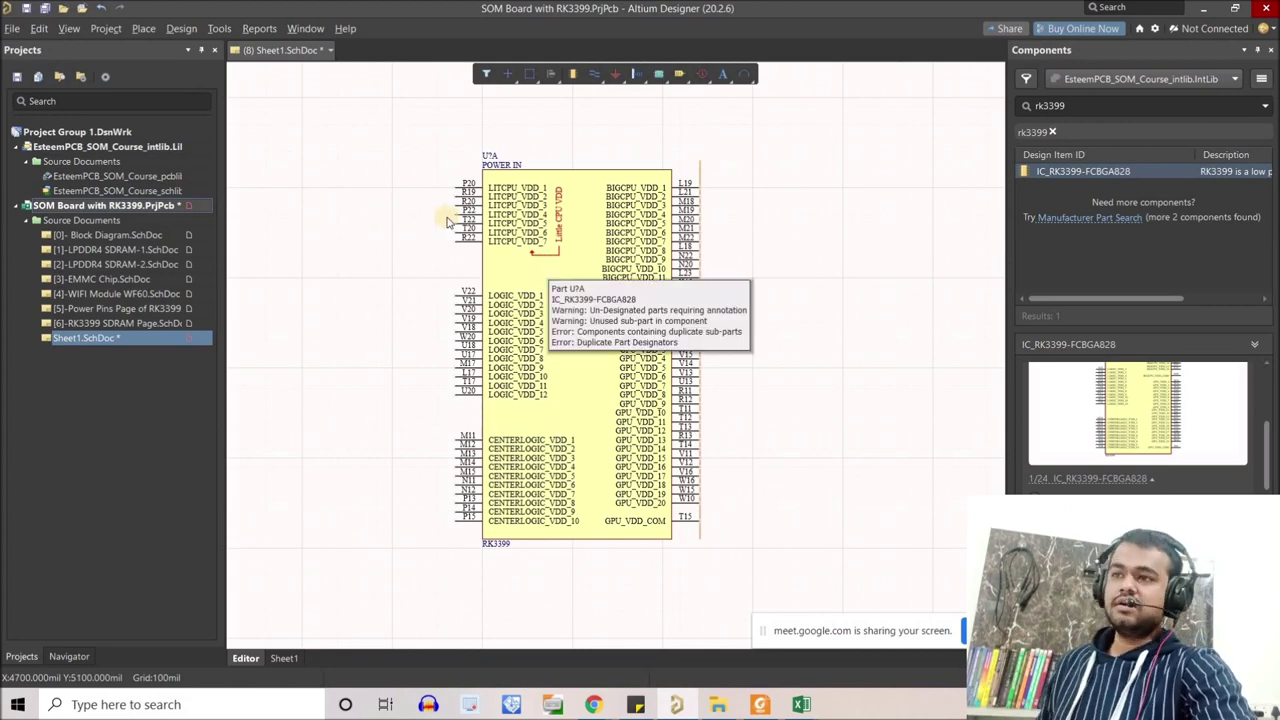
ctrl+scroll(470, 200, up, 3)
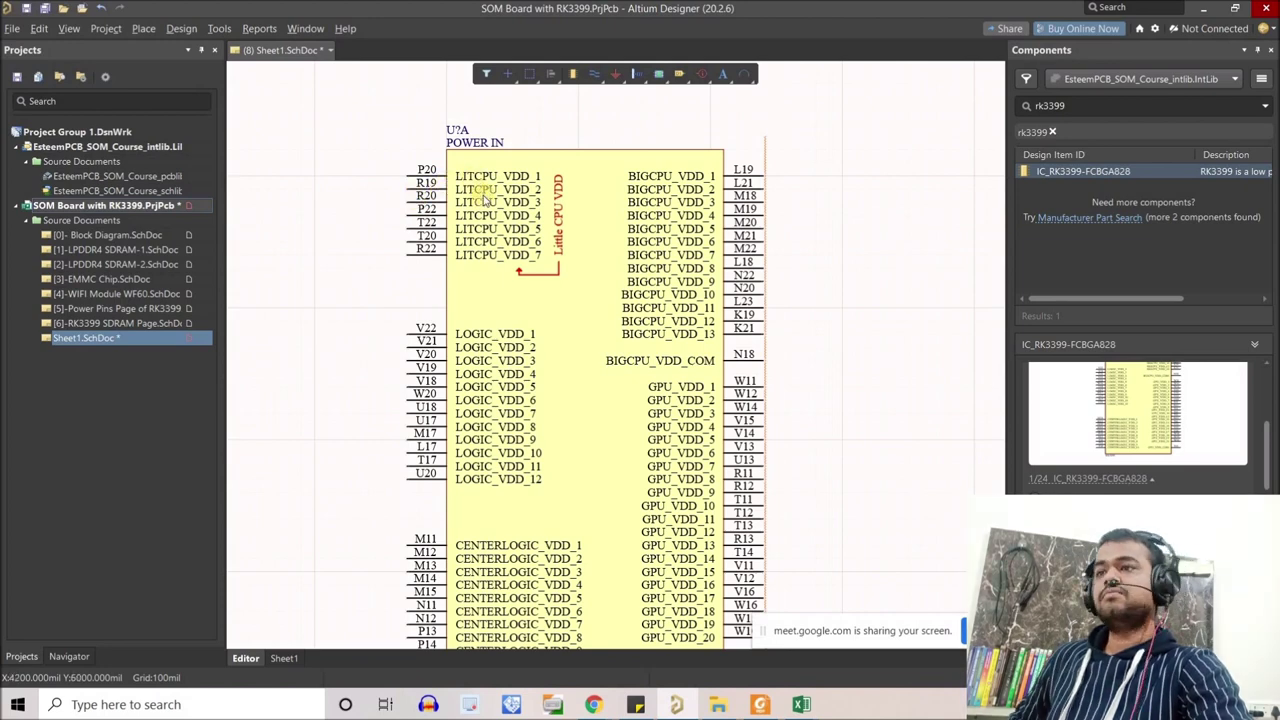
scroll(490, 205, down, 1)
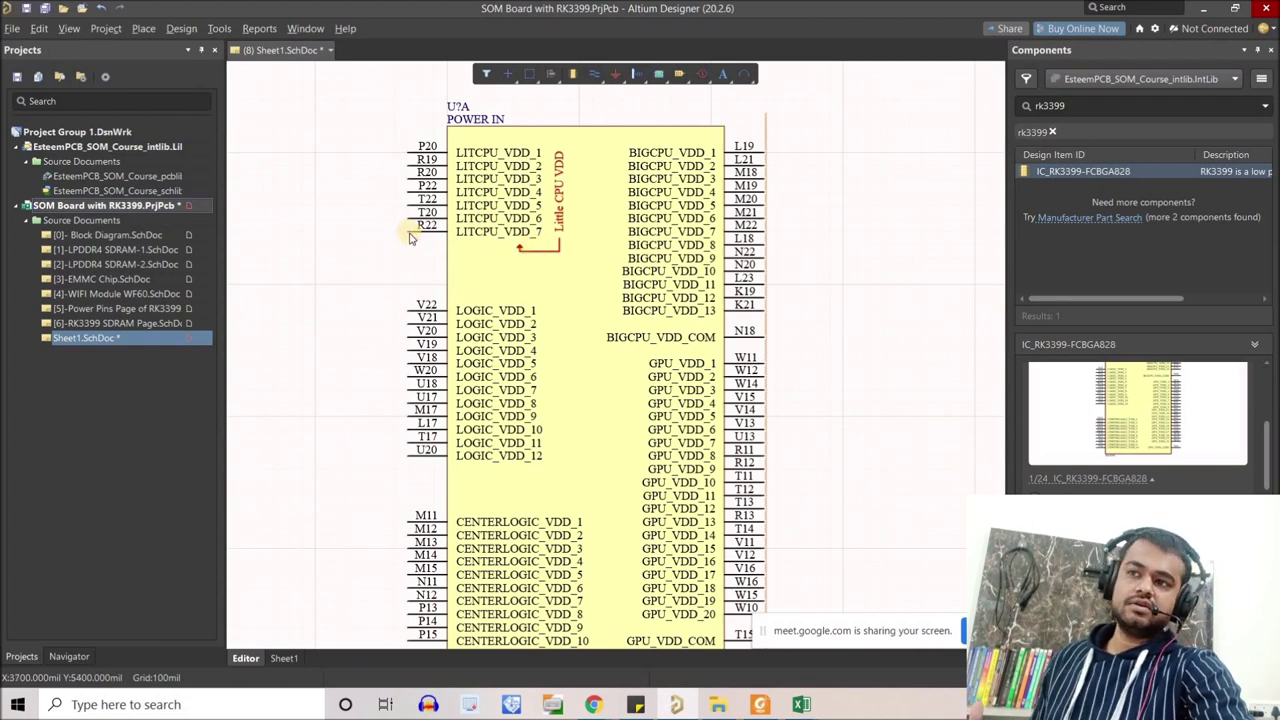
ctrl+scroll(404, 243, down, 1)
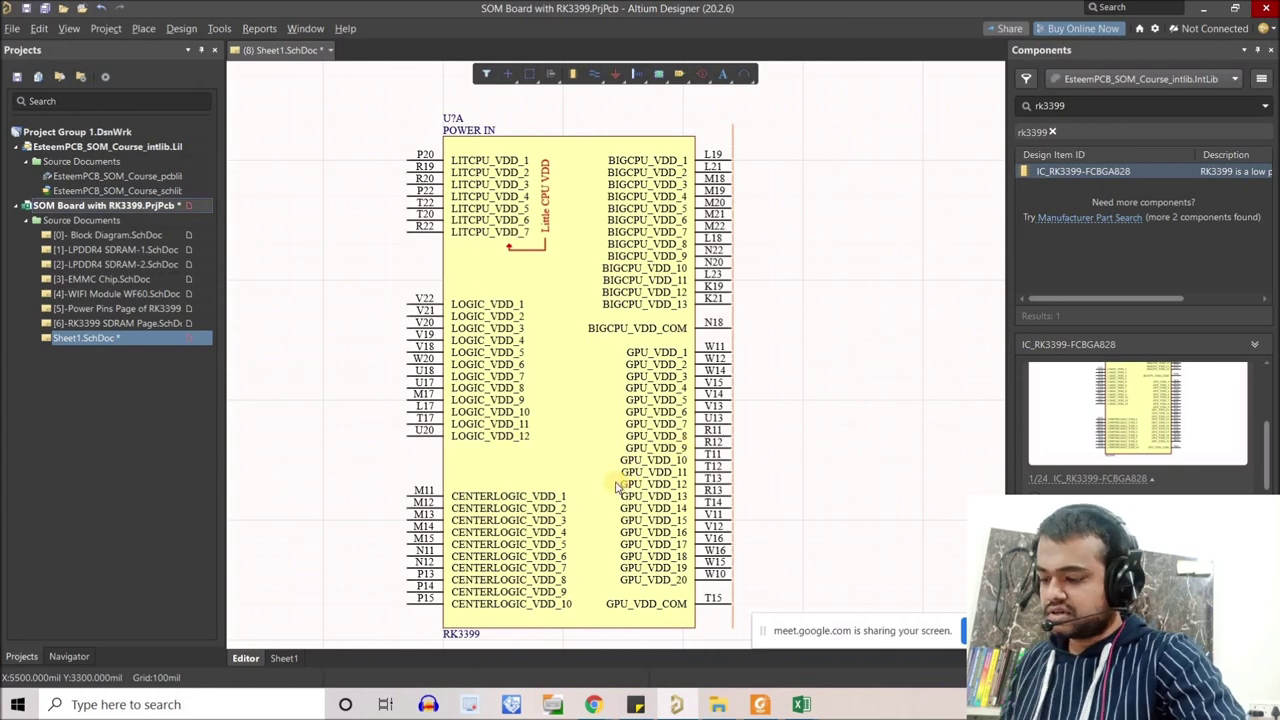
ctrl+scroll(560, 488, down, 1)
ctrl+scroll(603, 430, down, 3)
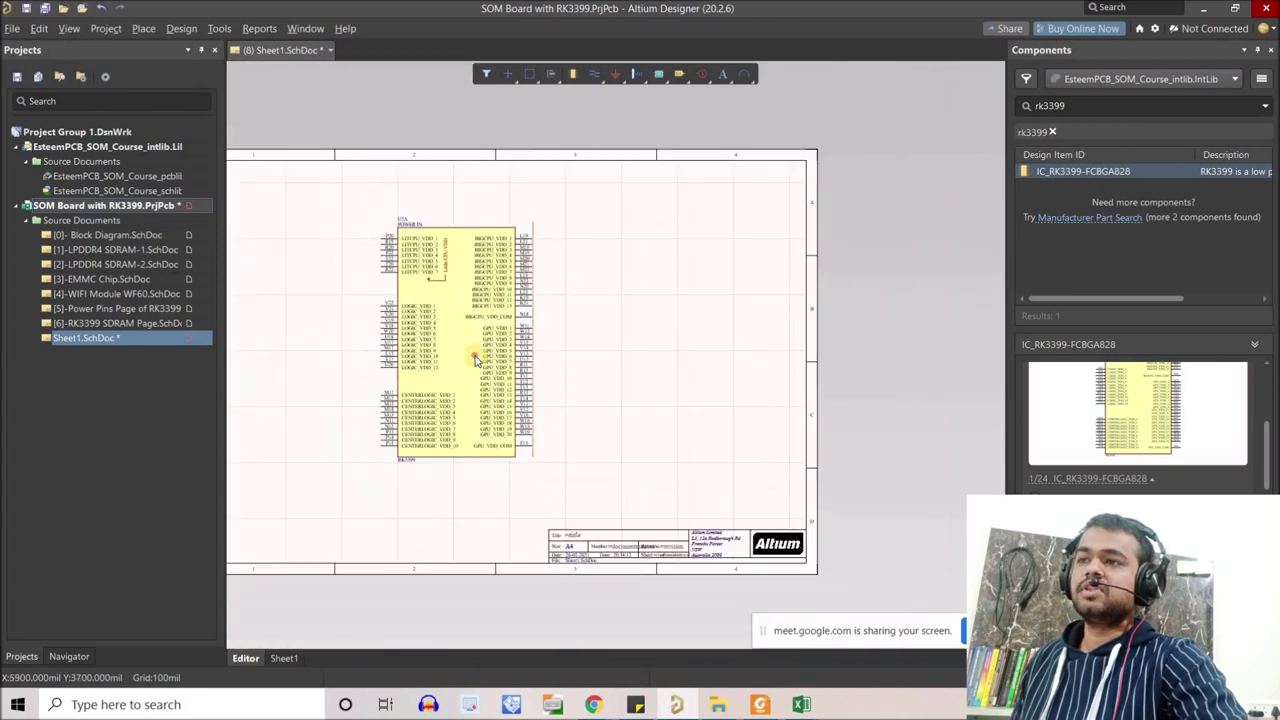
Delete the placed RK3399 power part U?A from Sheet1.
click(420, 369)
shift+scroll(594, 388, left, 3)
drag(594, 377, 446, 371)
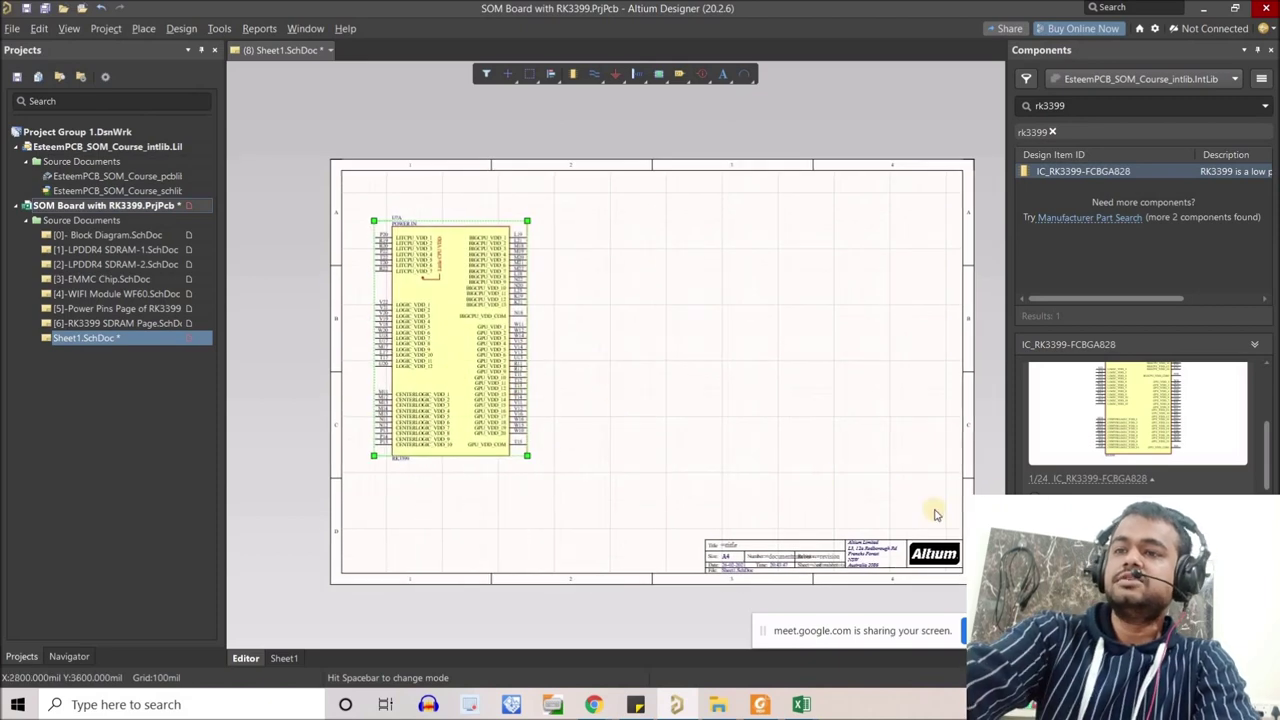
key(Delete)
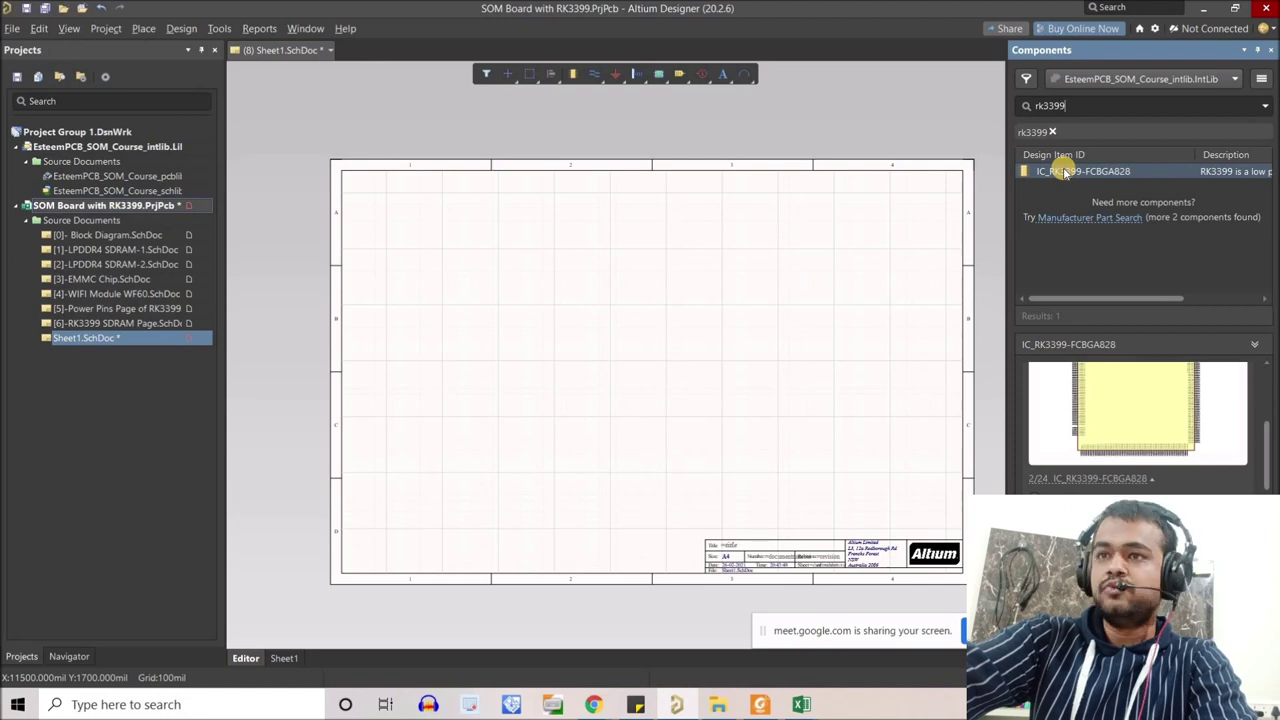
Drag Part B of IC_RK3399-FCBGA828 from the Components panel onto the sheet.
drag(1065, 173, 462, 158)
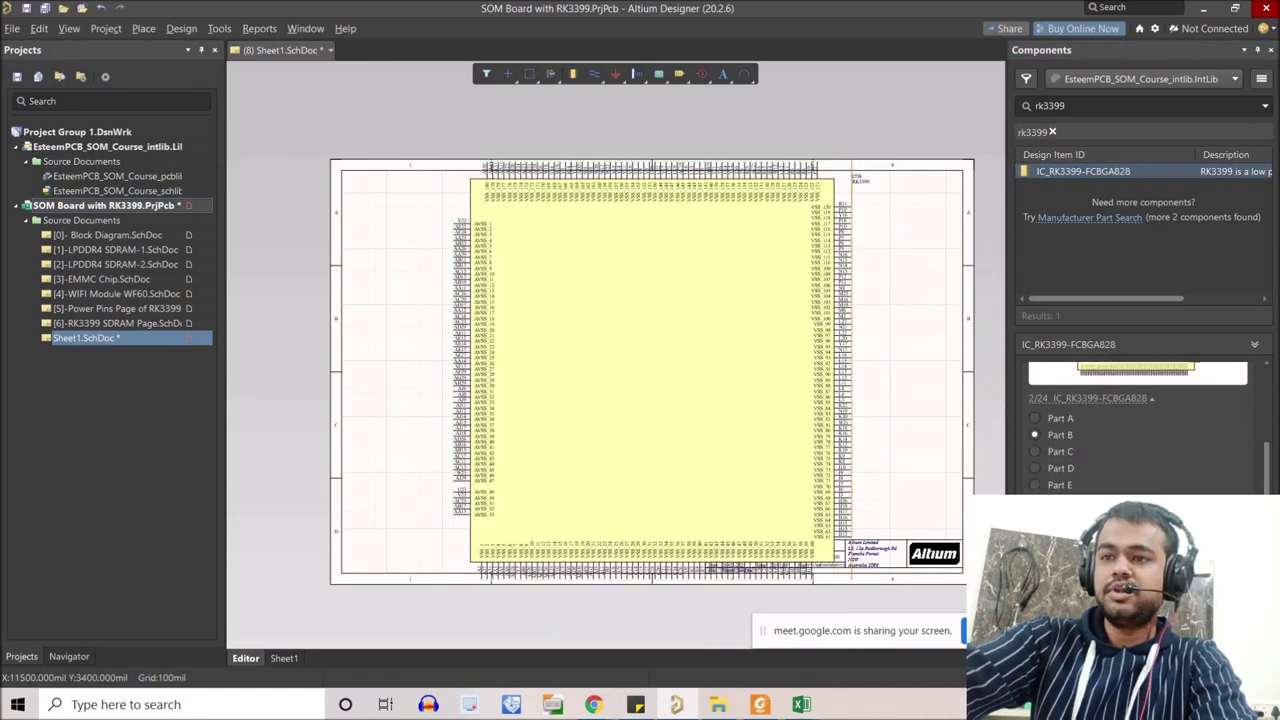
scroll(1186, 420, up, 3)
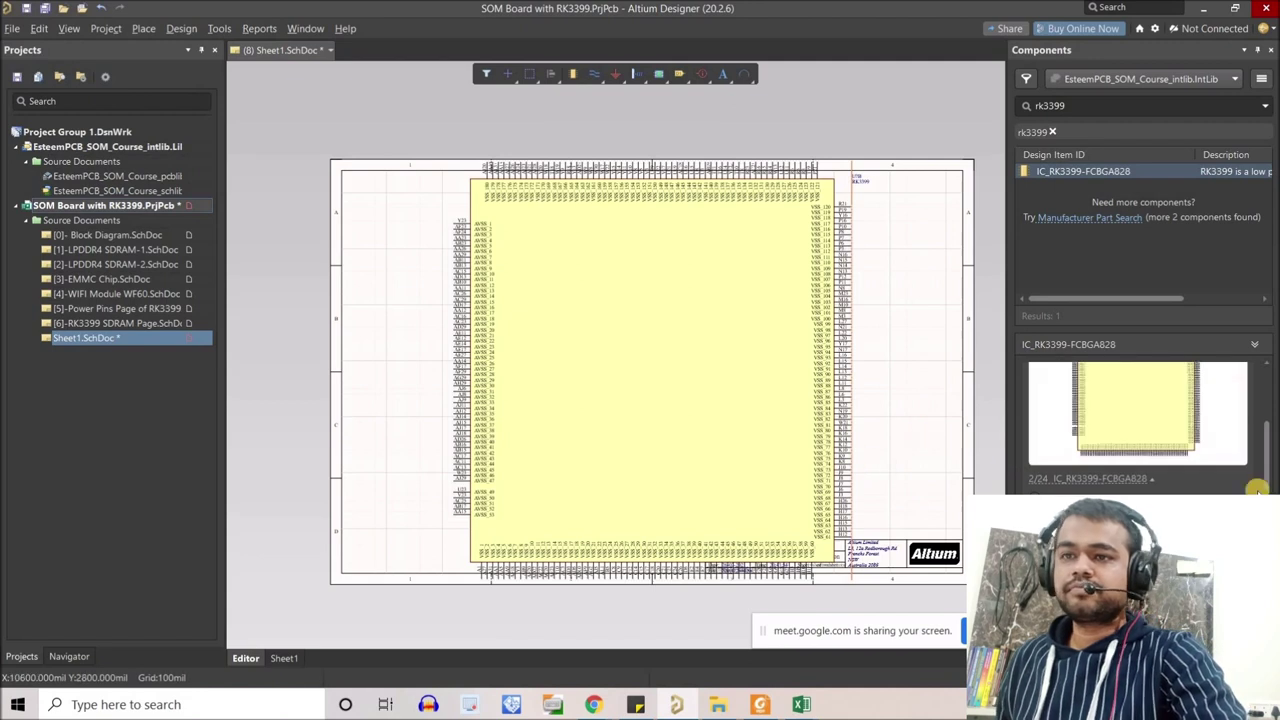
scroll(1258, 488, down, 2)
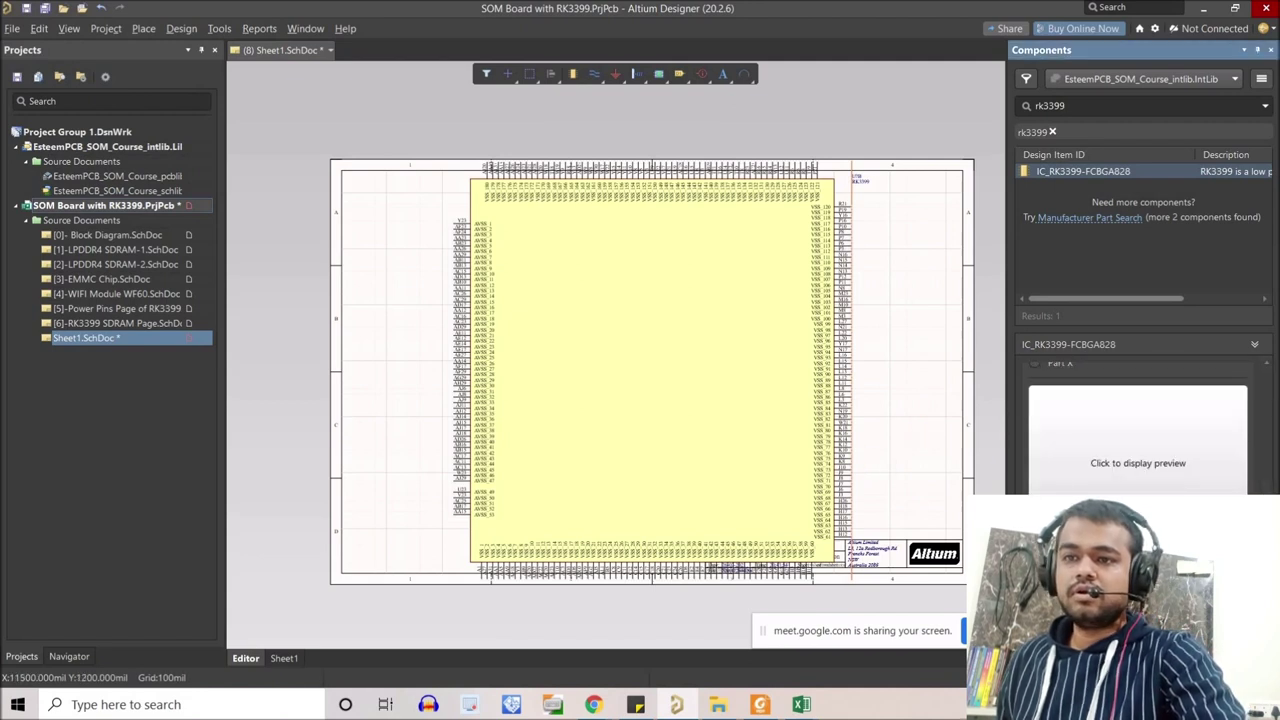
scroll(1128, 465, down, 1)
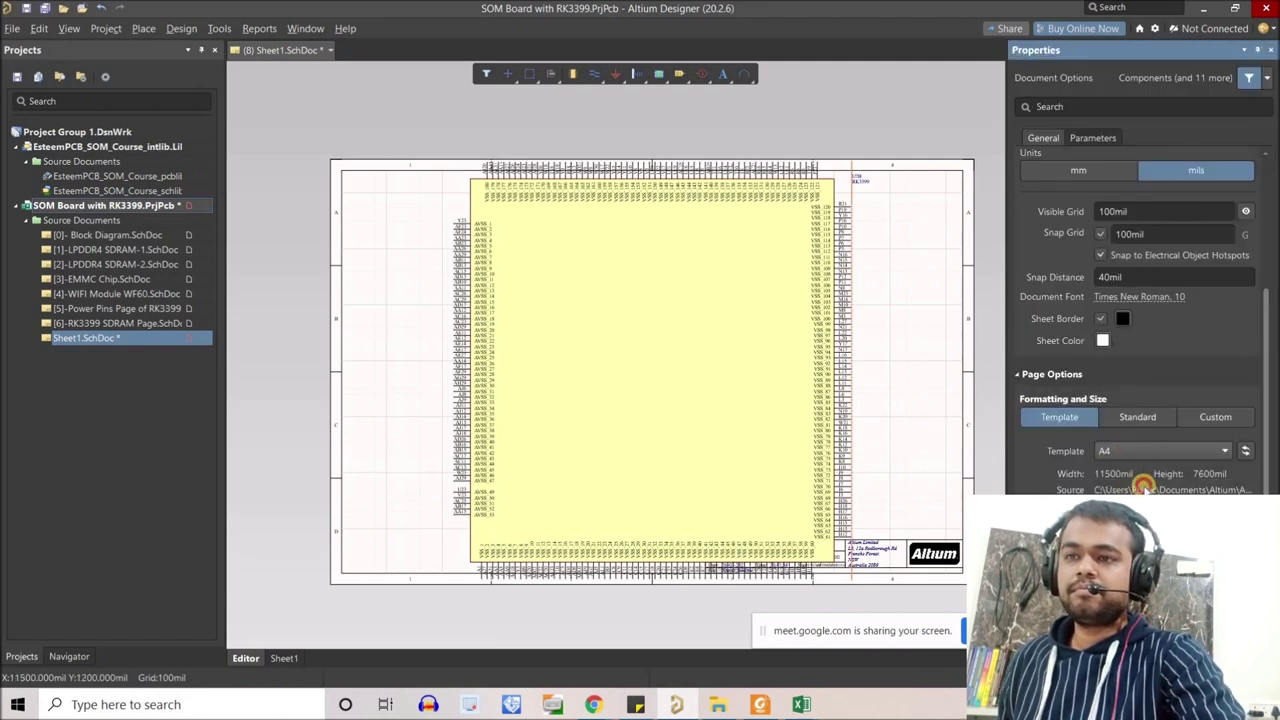
Change the sheet template to A3 and accept the template update messages.
click(1160, 451)
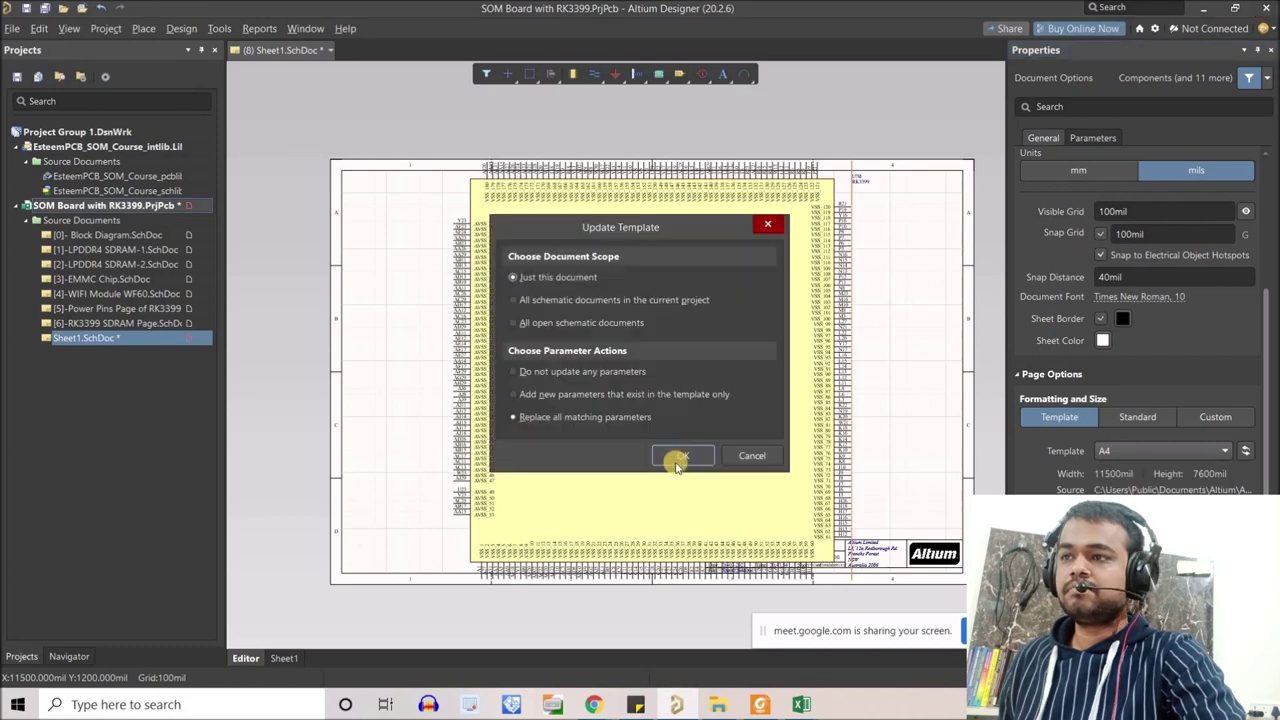
click(684, 455)
click(741, 390)
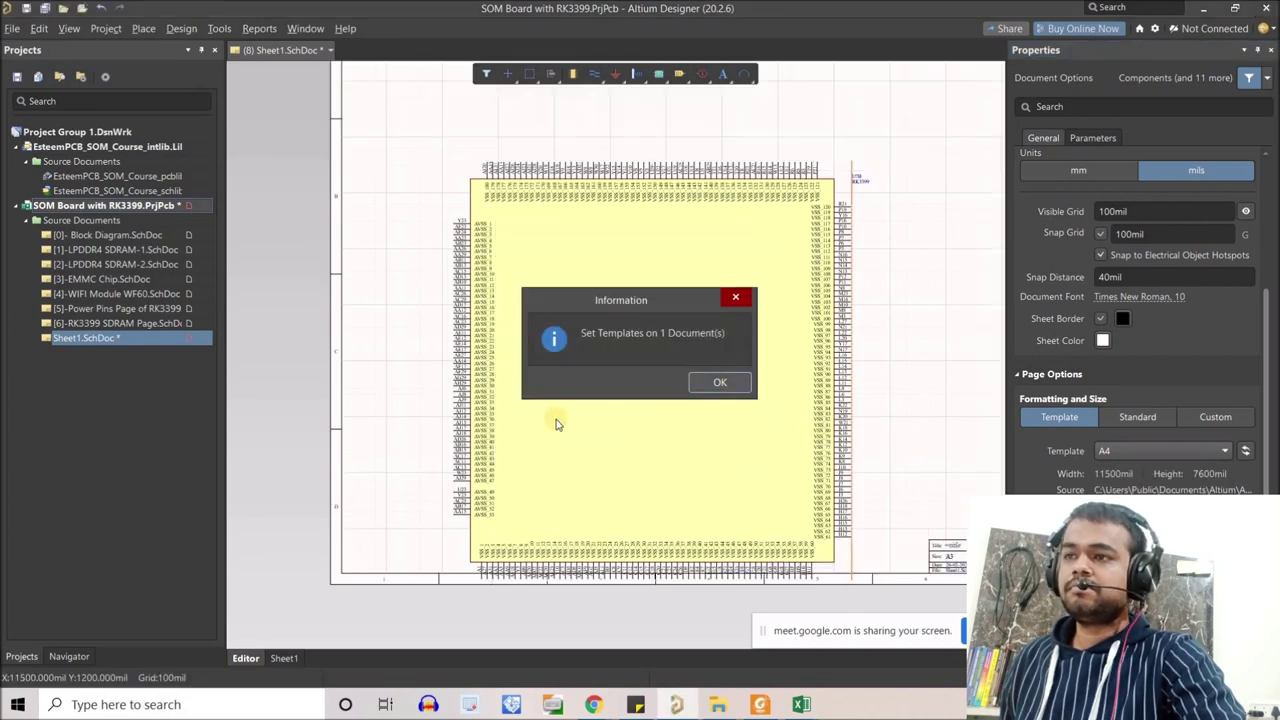
ctrl+scroll(551, 423, down, 3)
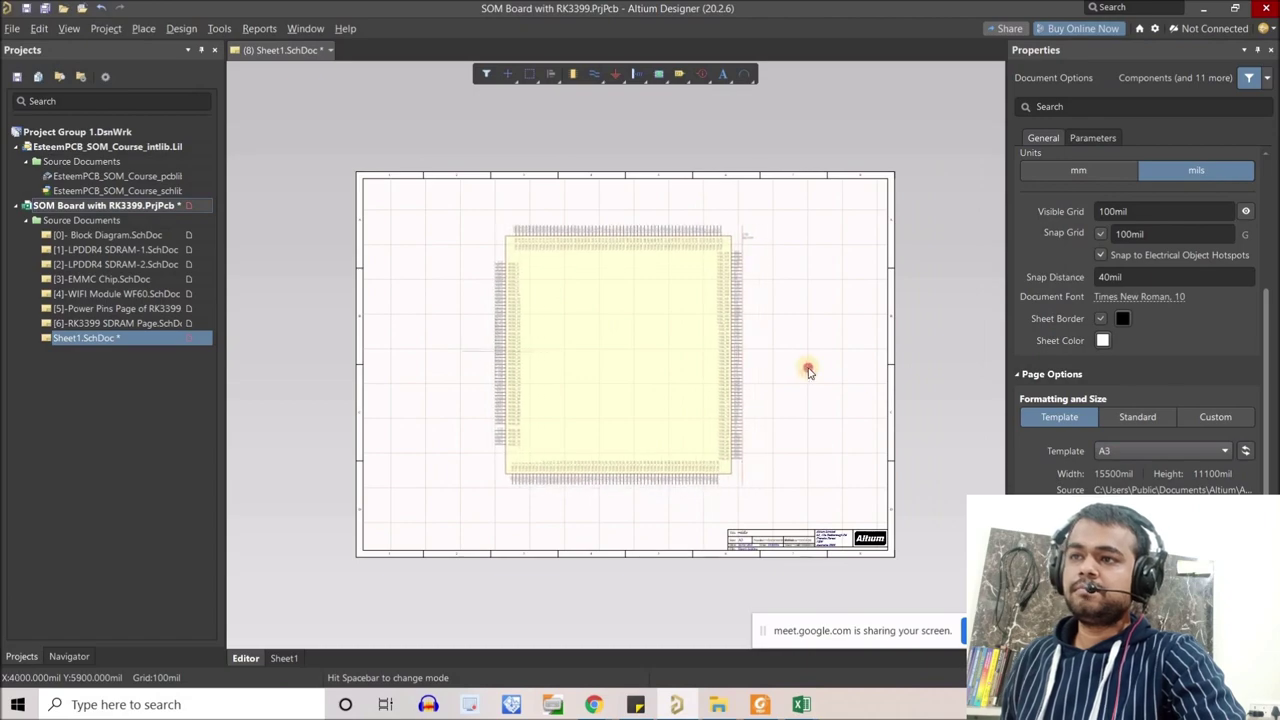
ctrl+scroll(483, 258, up, 4)
Review the A3 sheet with Part B, then bring the Excel pin spreadsheet forward.
ctrl+scroll(483, 258, down, 3)
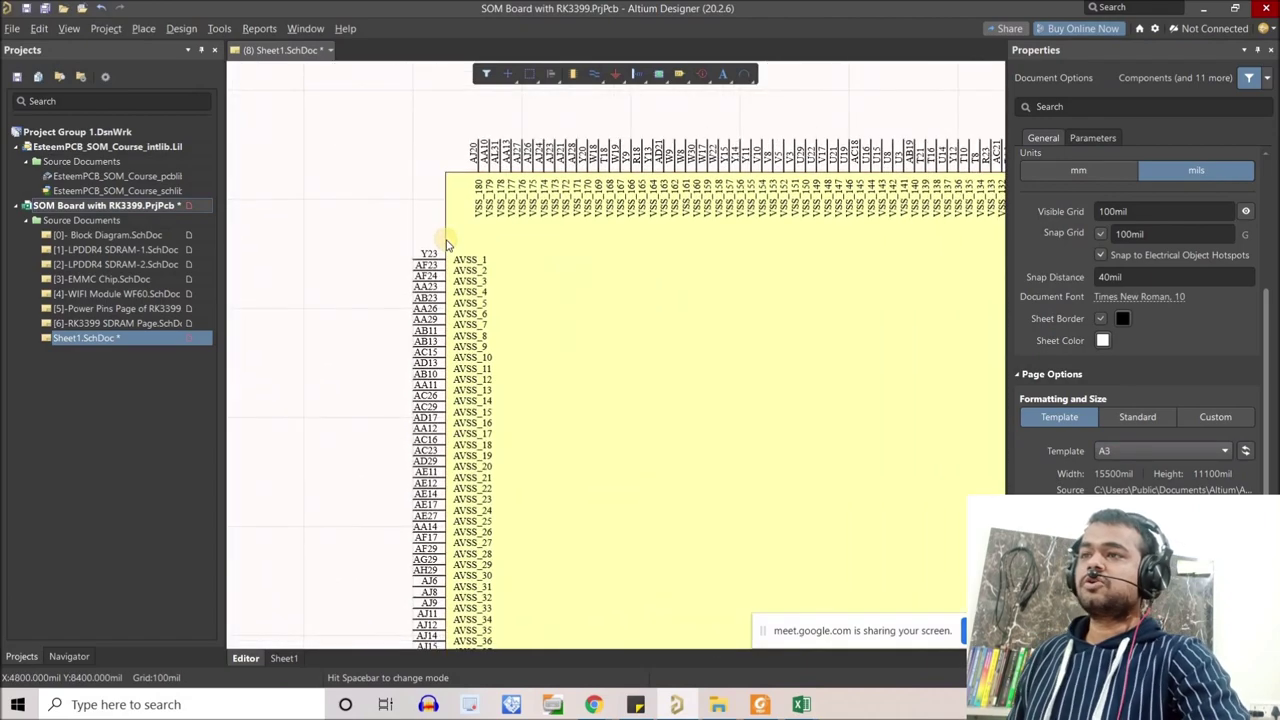
ctrl+scroll(489, 320, down, 1)
scroll(489, 320, down, 1)
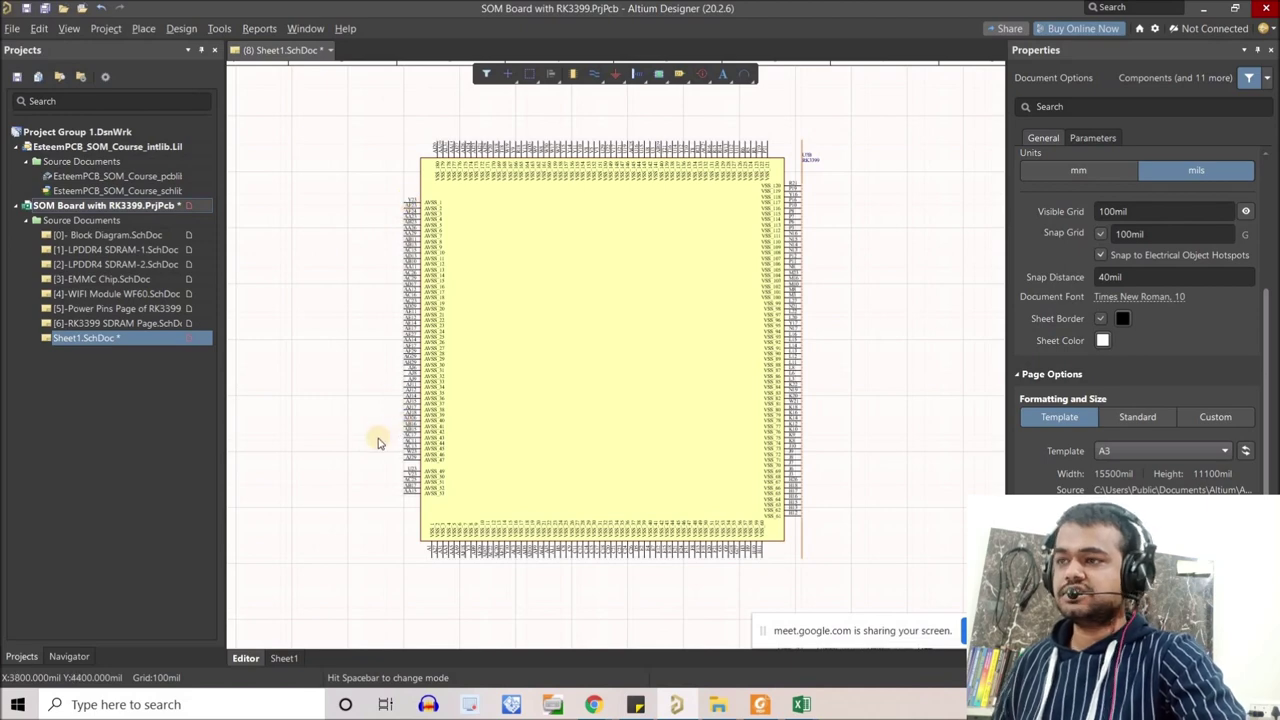
scroll(380, 445, up, 1)
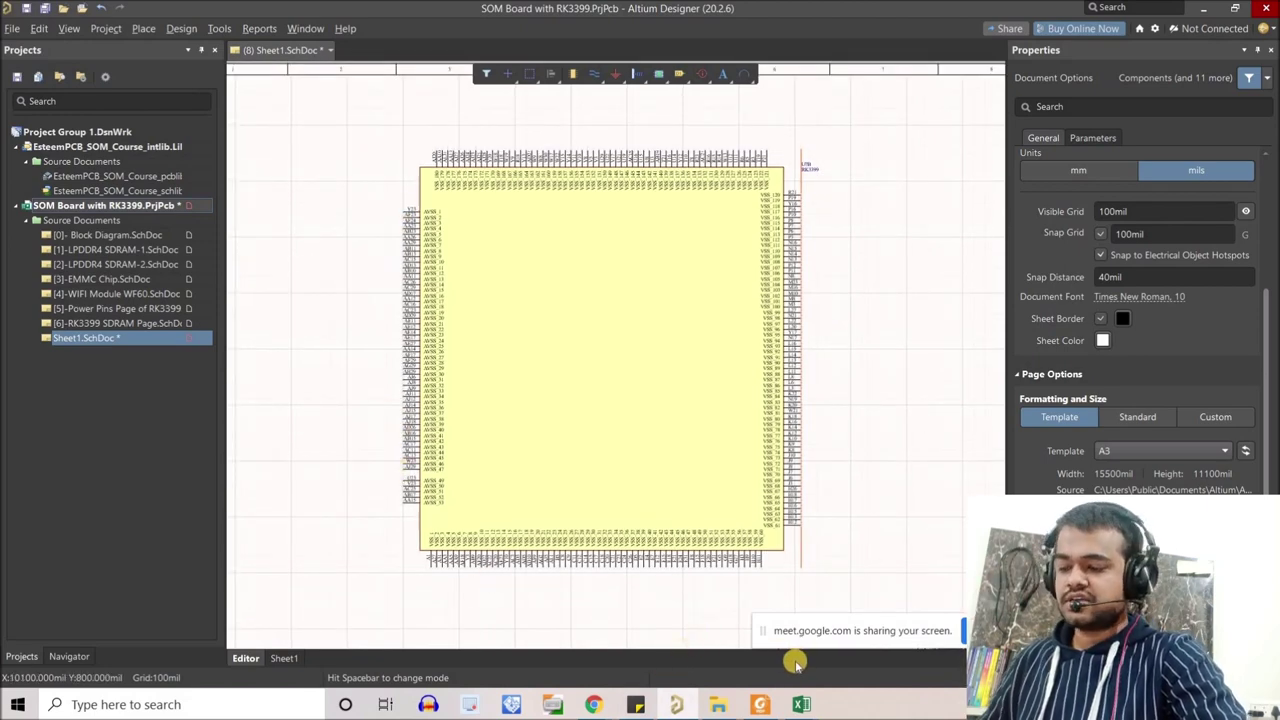
mouse_move(801, 704)
click(660, 628)
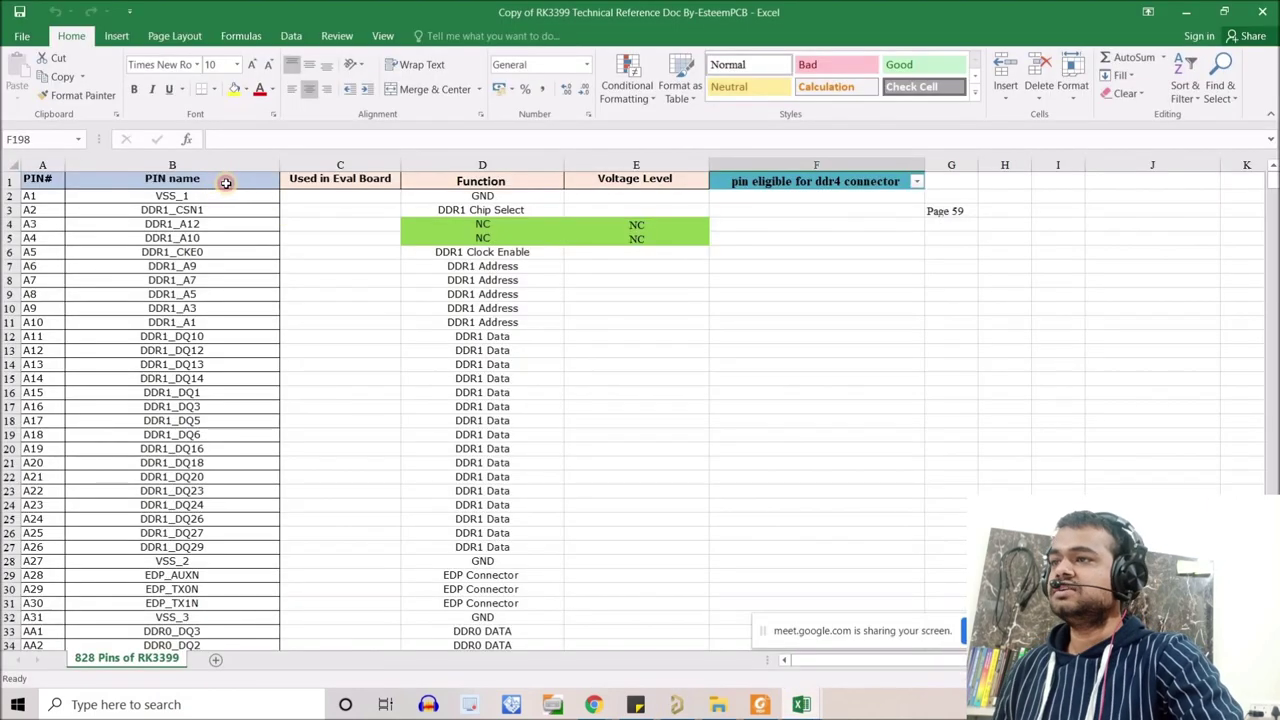
Reset the header filters and untick every value in the PIN name filter.
click(229, 178)
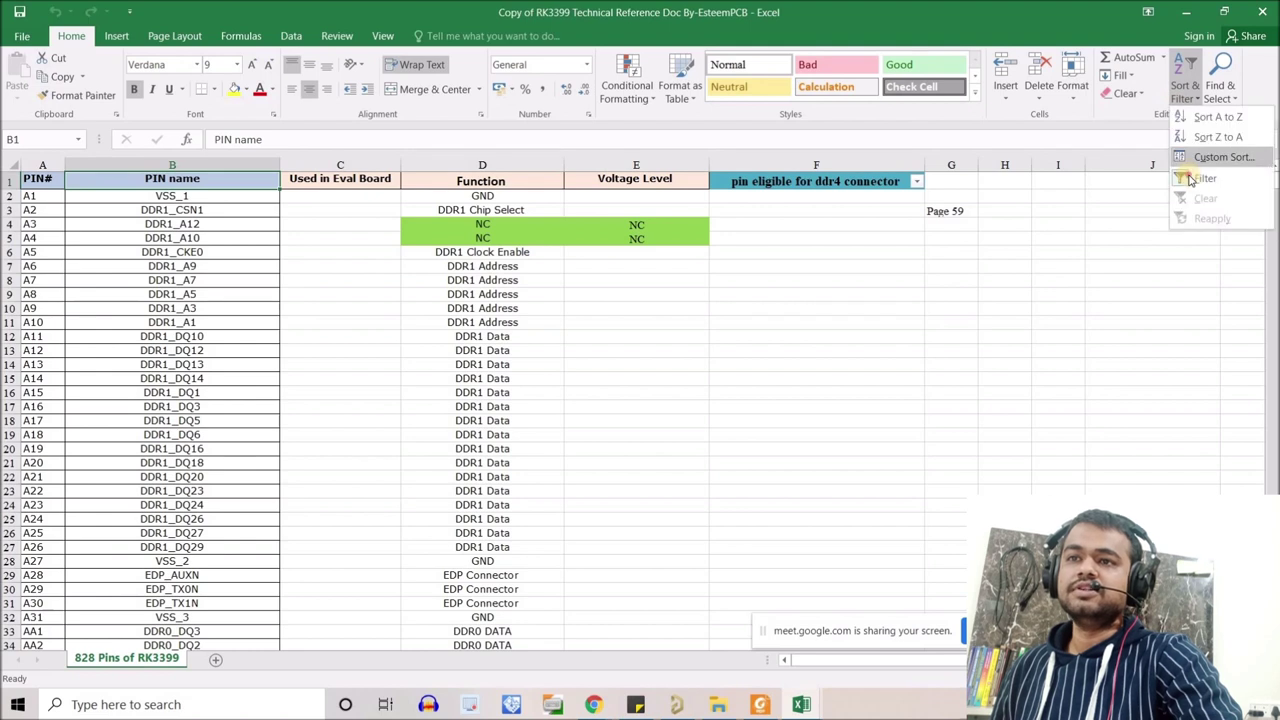
click(1192, 180)
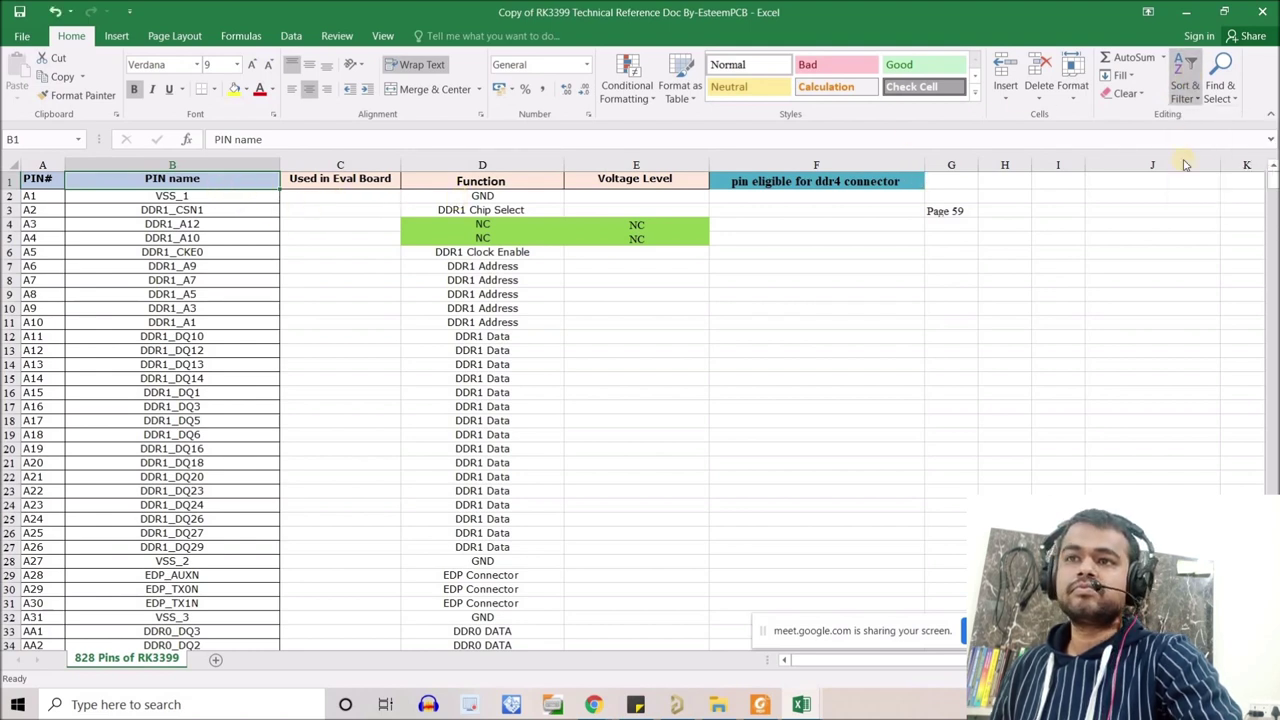
click(1188, 85)
click(1192, 180)
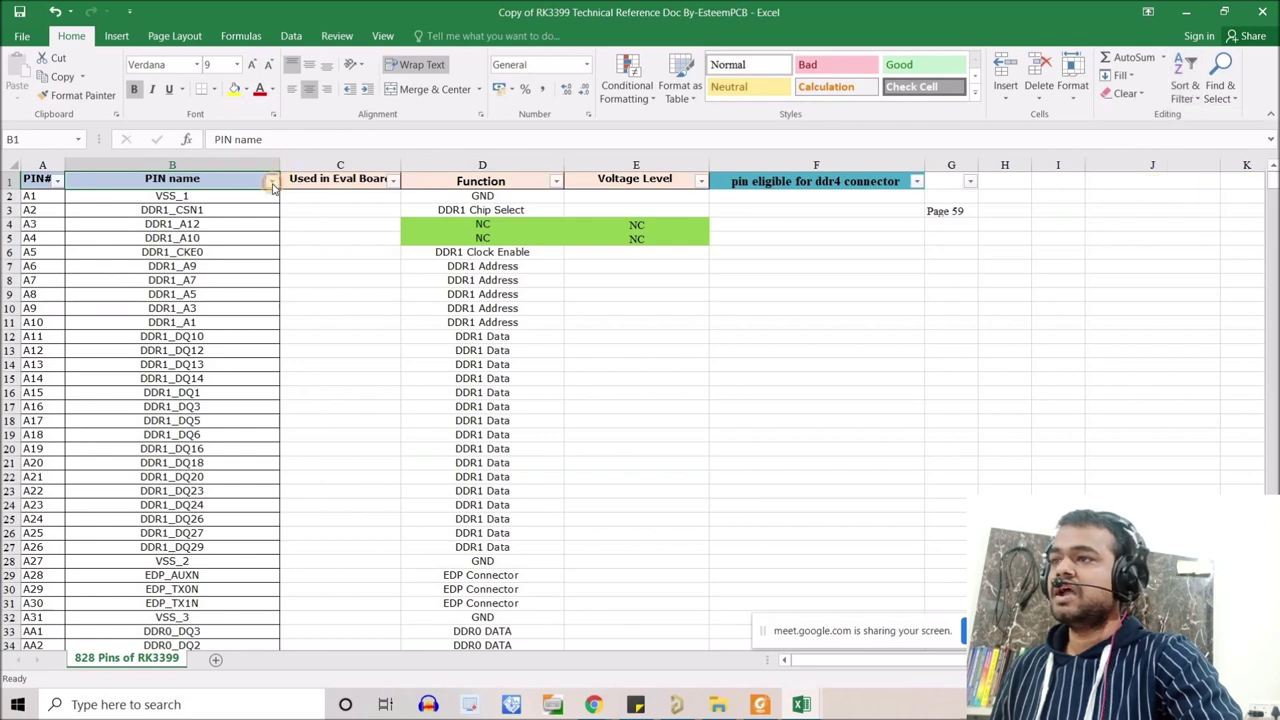
click(272, 184)
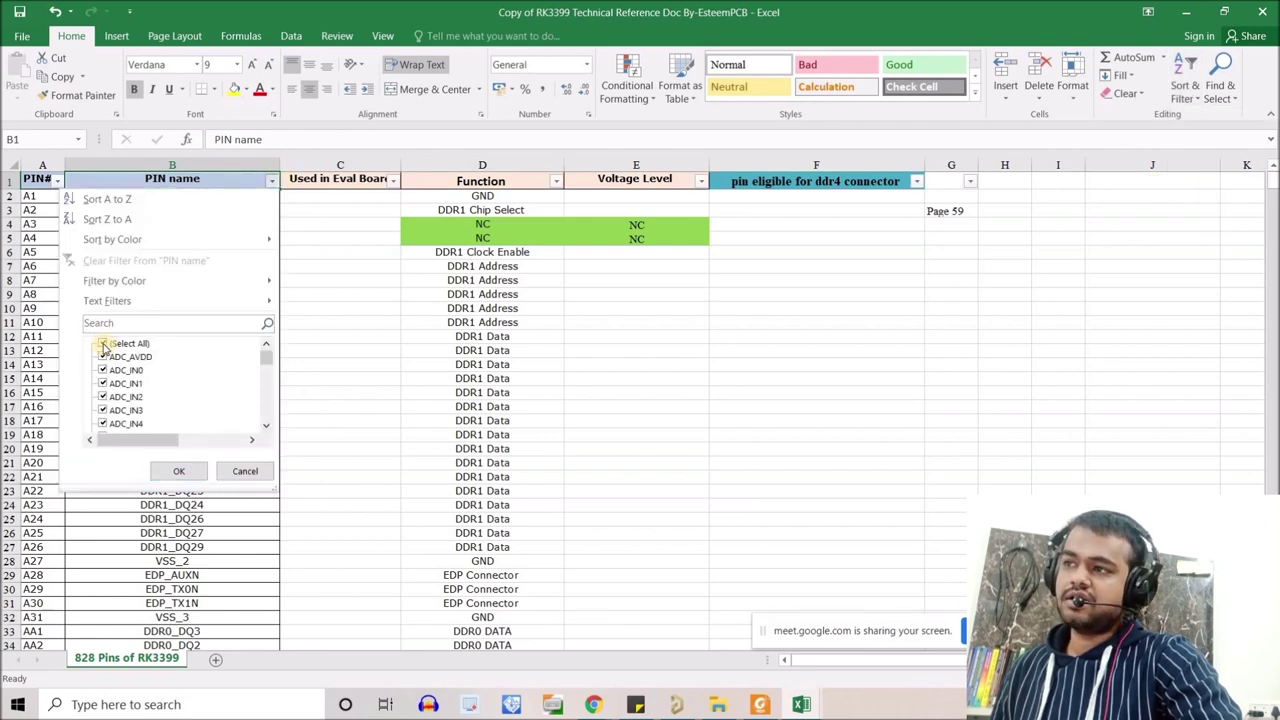
click(104, 344)
Filter the PIN name column to names containing VSS.
scroll(135, 385, down, 5)
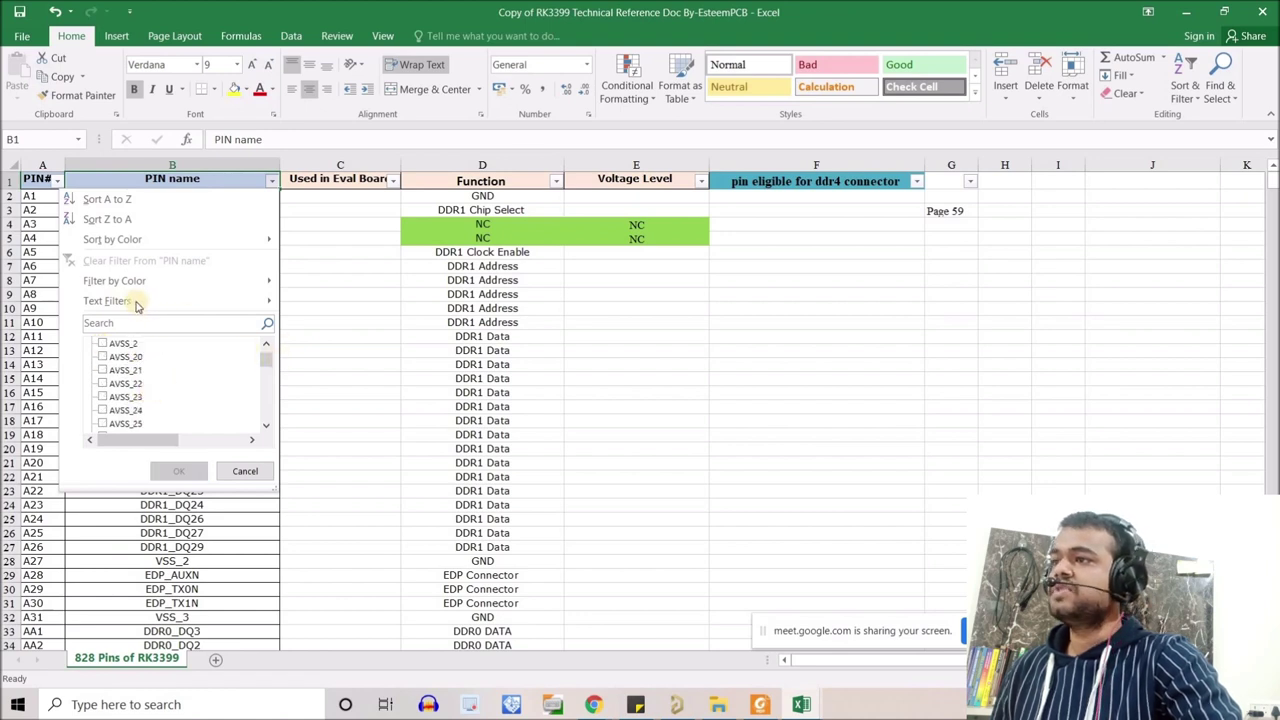
mouse_move(137, 305)
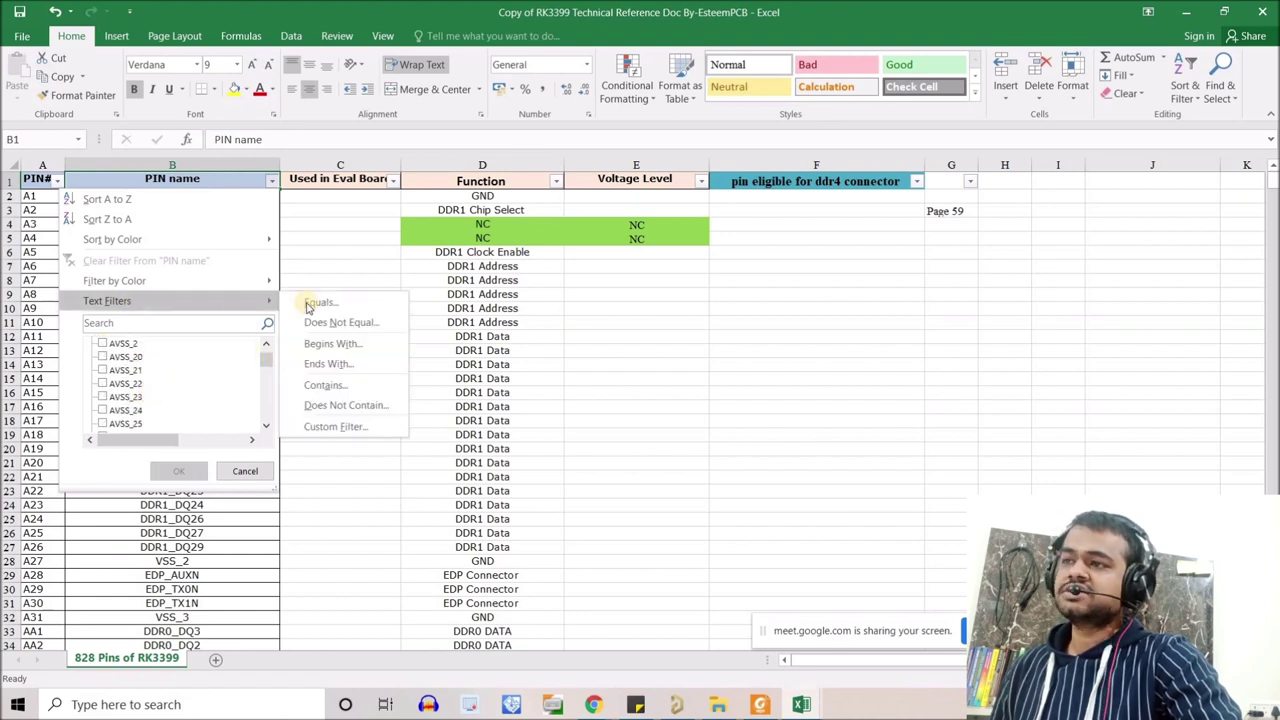
click(317, 388)
drag(150, 439, 532, 250)
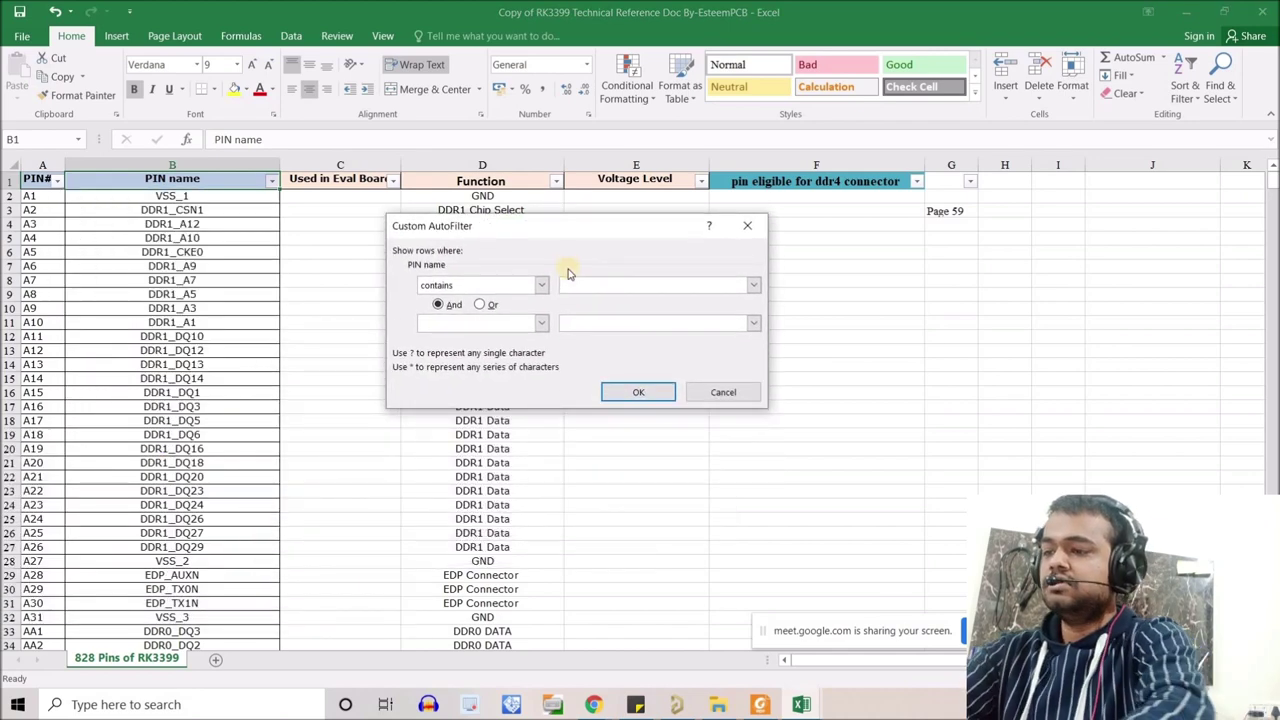
key(Caps_Lock)
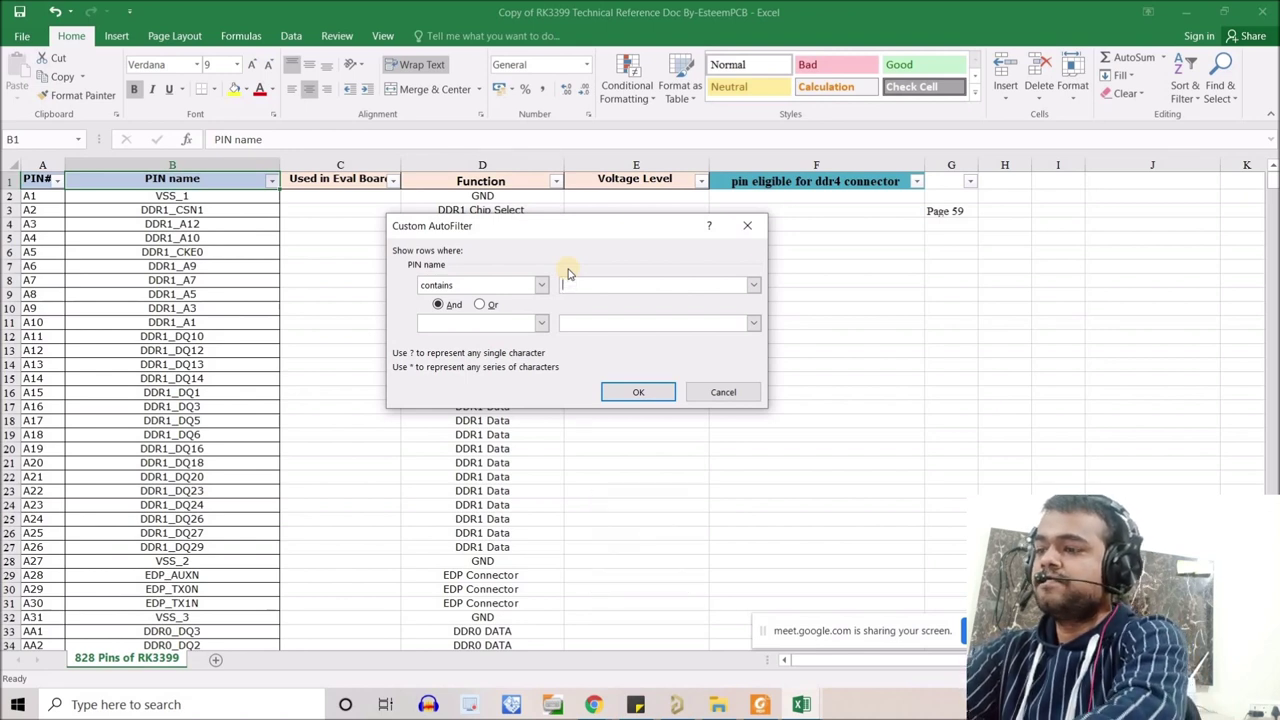
click(642, 393)
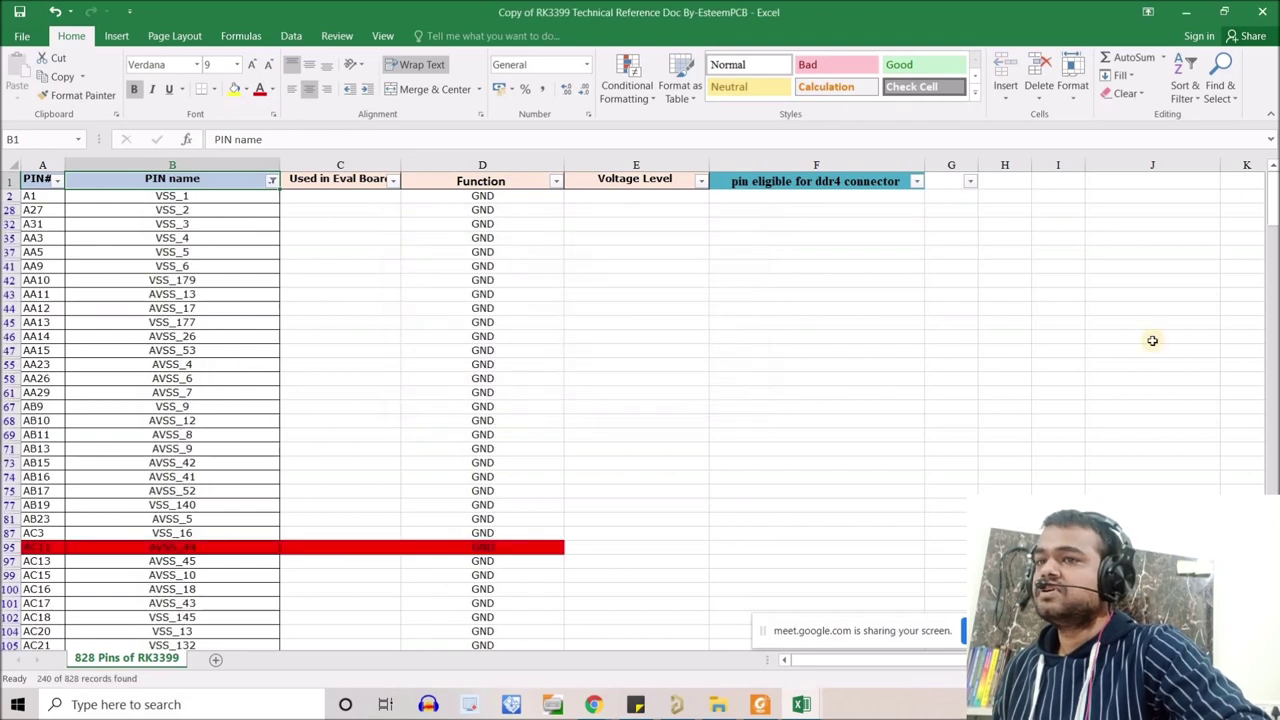
Select the filtered VSS pin names in column B and review the list.
drag(1272, 212, 1272, 581)
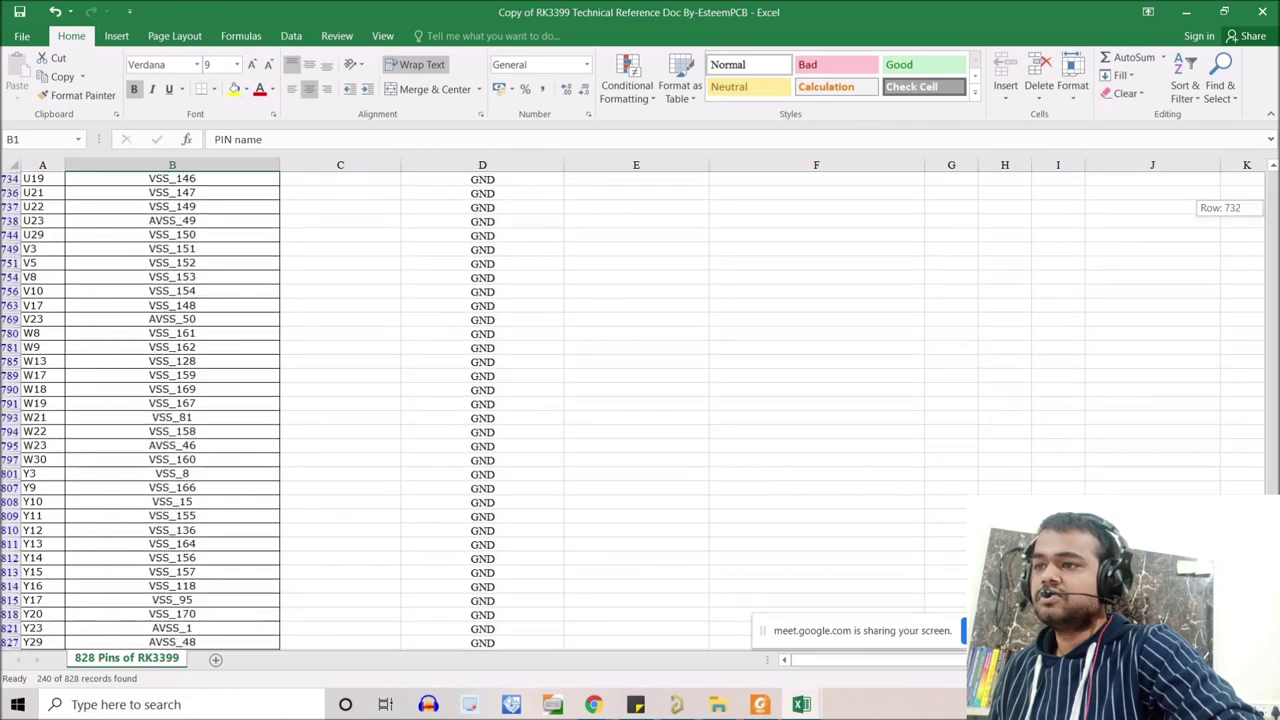
drag(1270, 488, 1074, 171)
drag(201, 199, 227, 624)
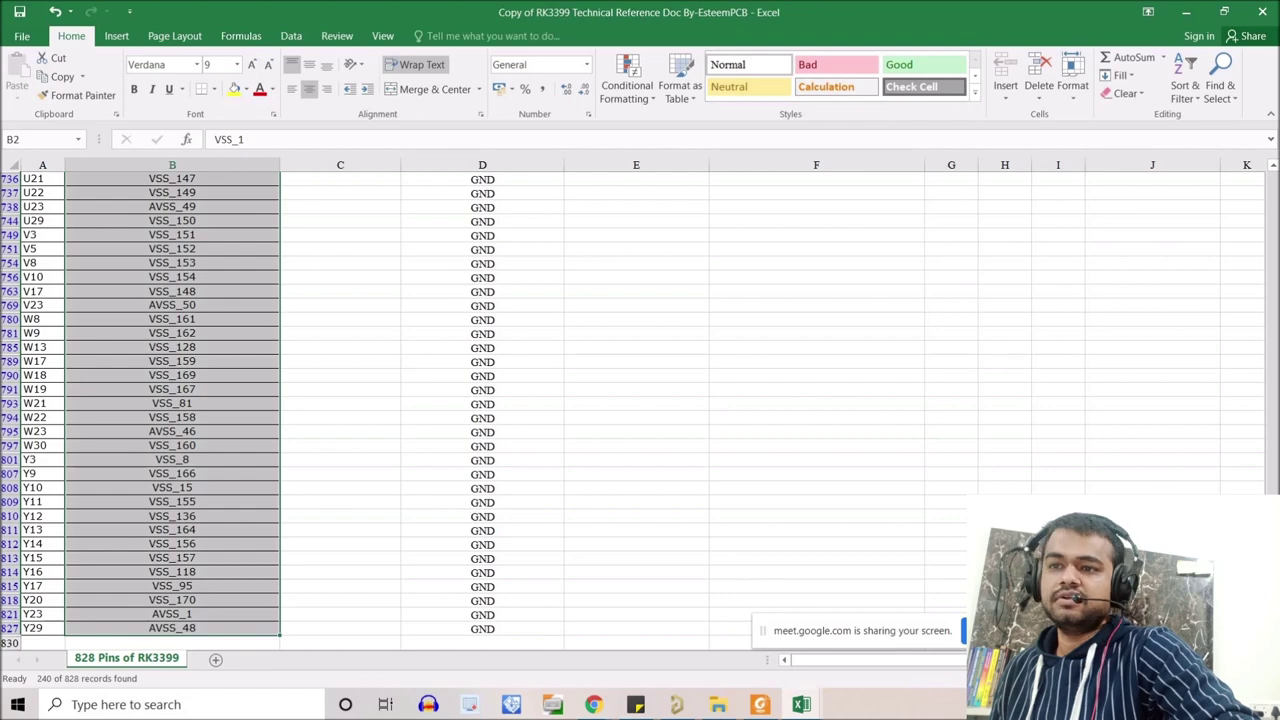
scroll(351, 411, up, 13)
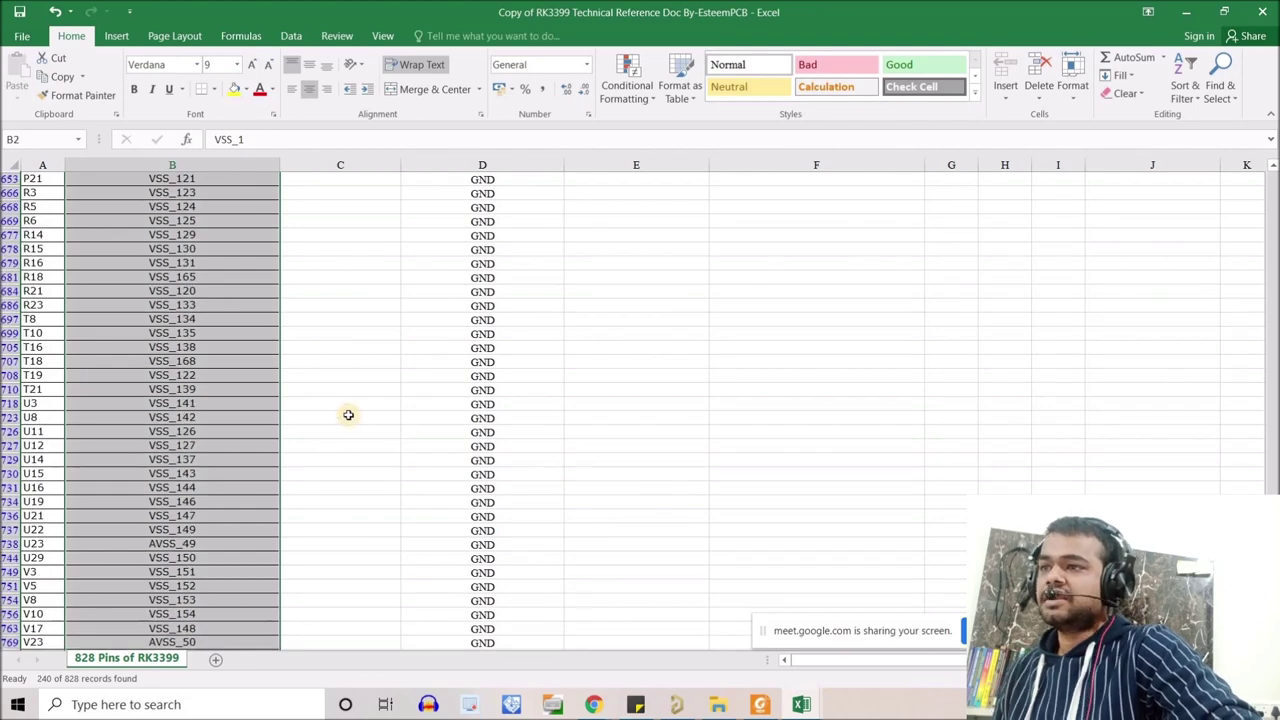
scroll(351, 411, up, 15)
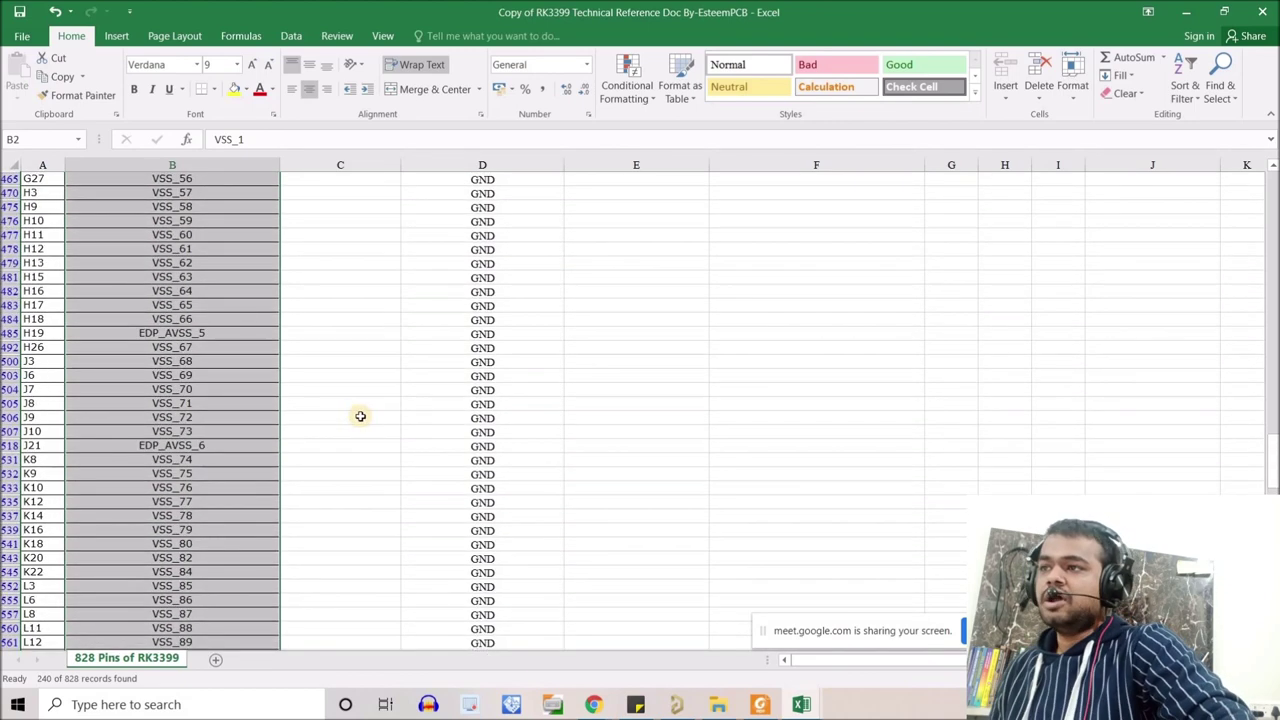
scroll(1212, 415, up, 2)
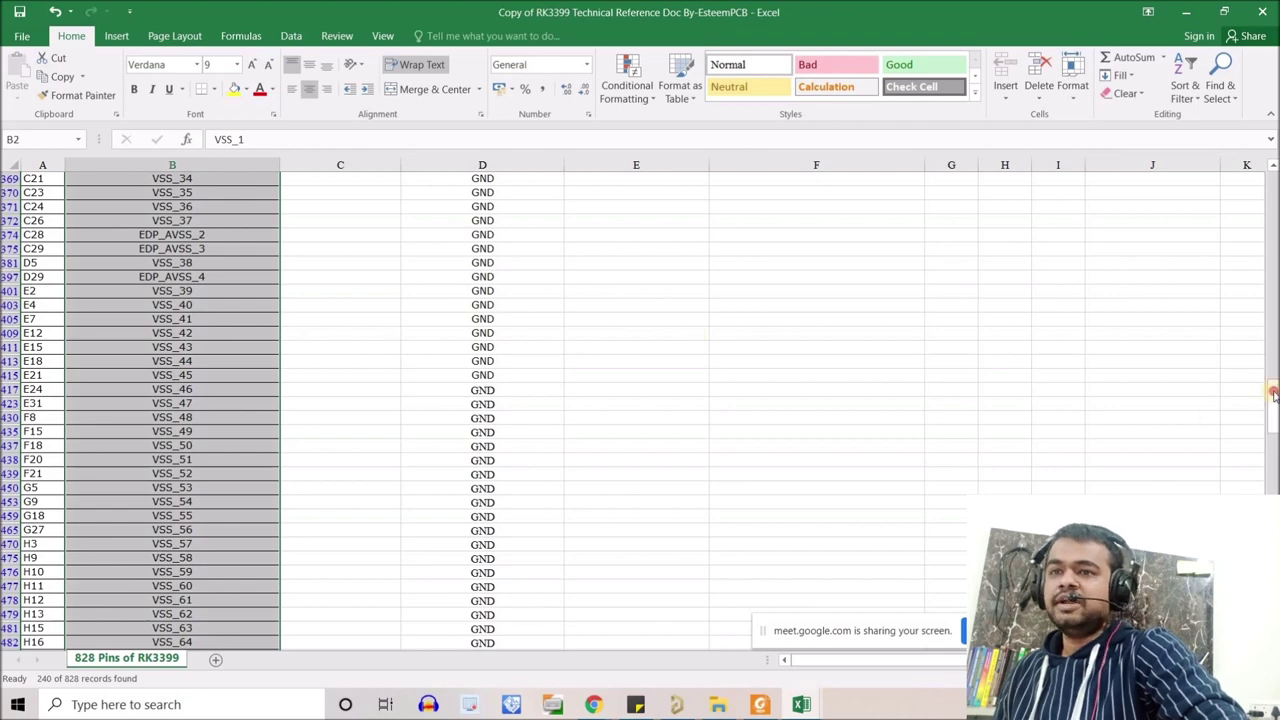
drag(1273, 395, 494, 211)
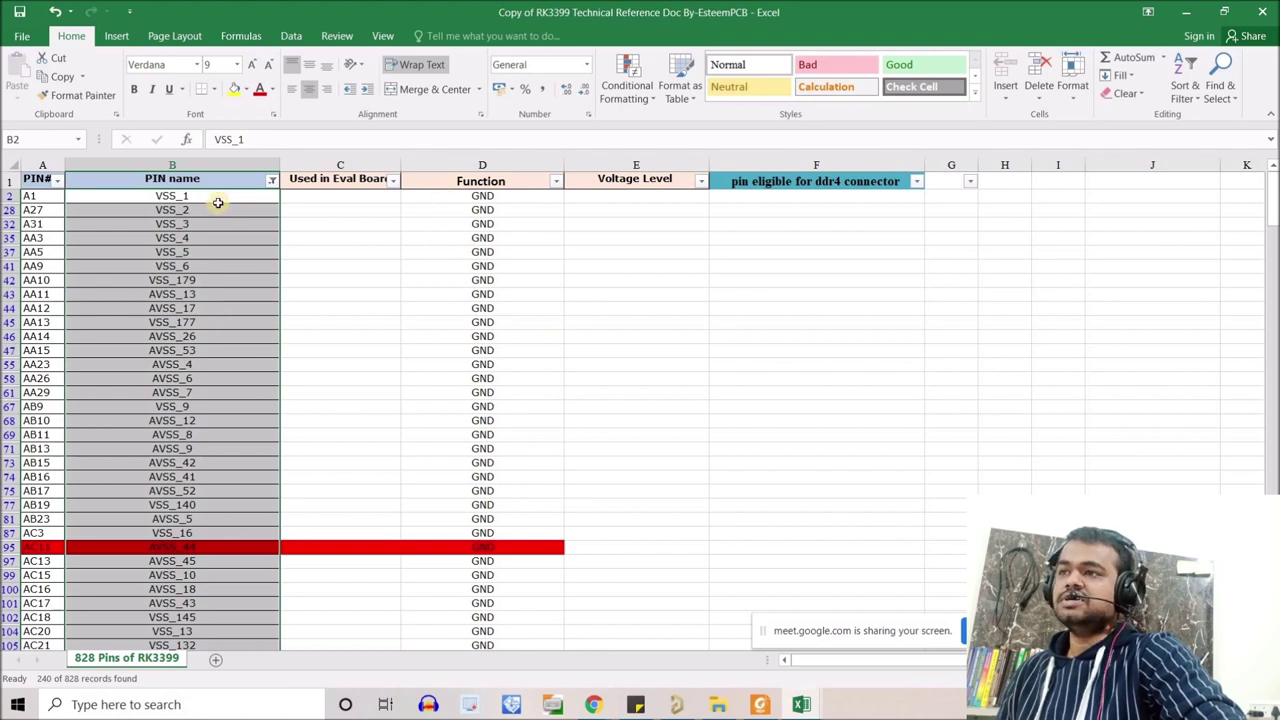
Fill the filtered GND cells in column D yellow.
click(451, 199)
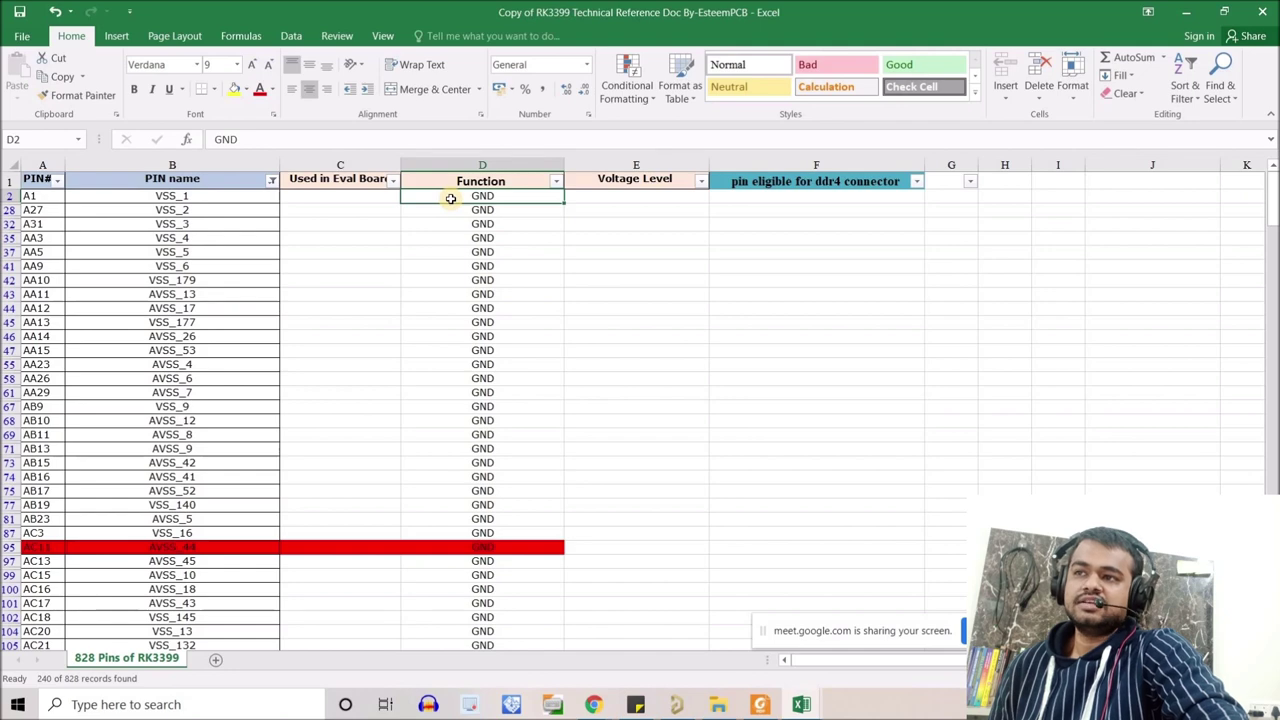
drag(451, 199, 471, 628)
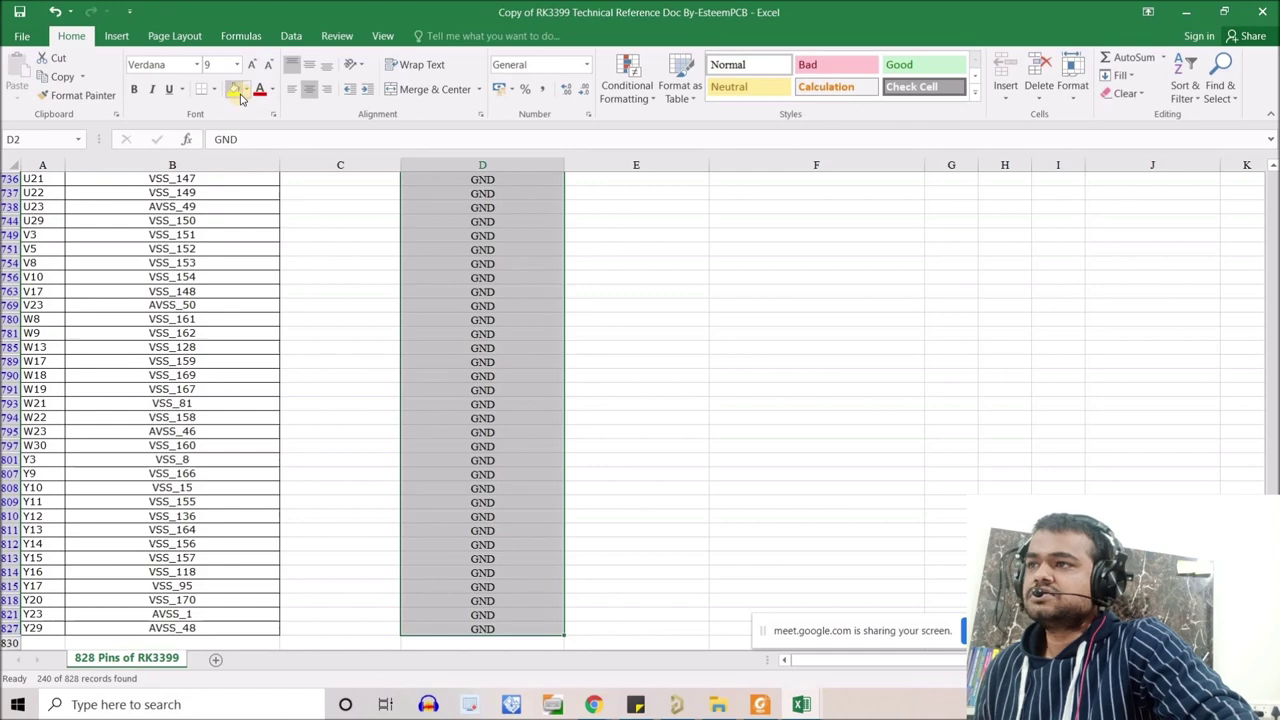
click(246, 90)
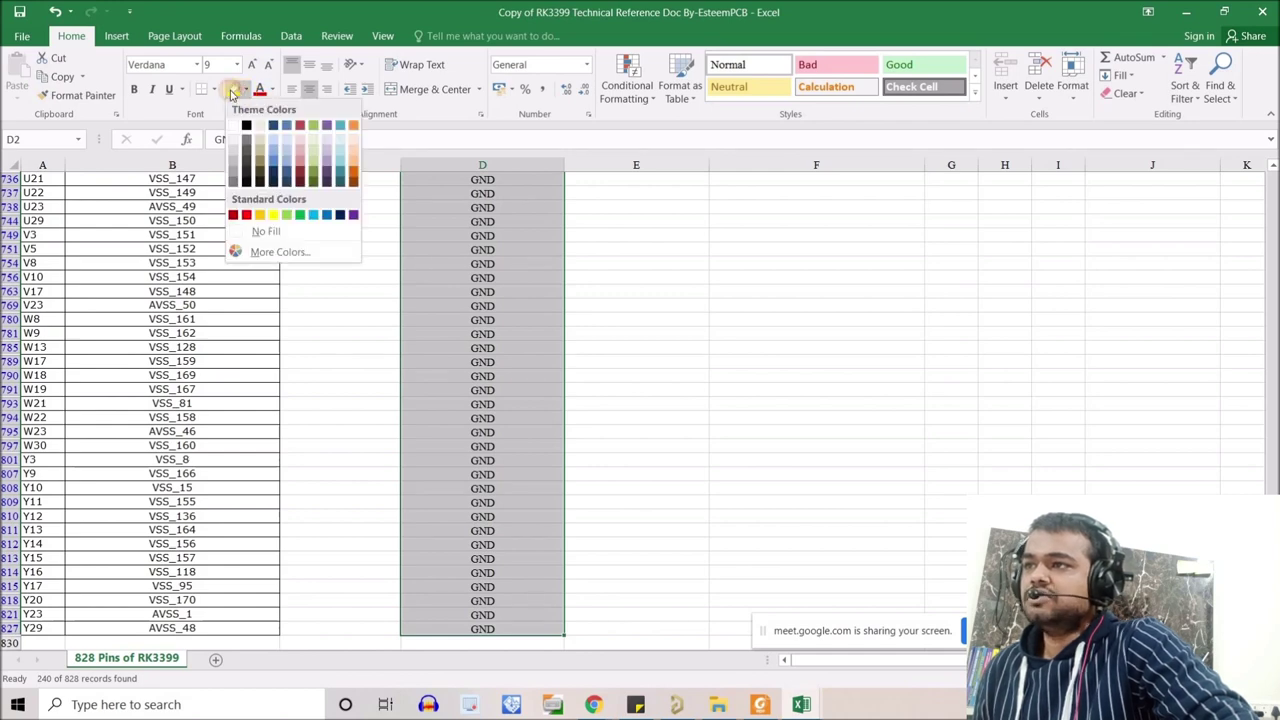
click(277, 214)
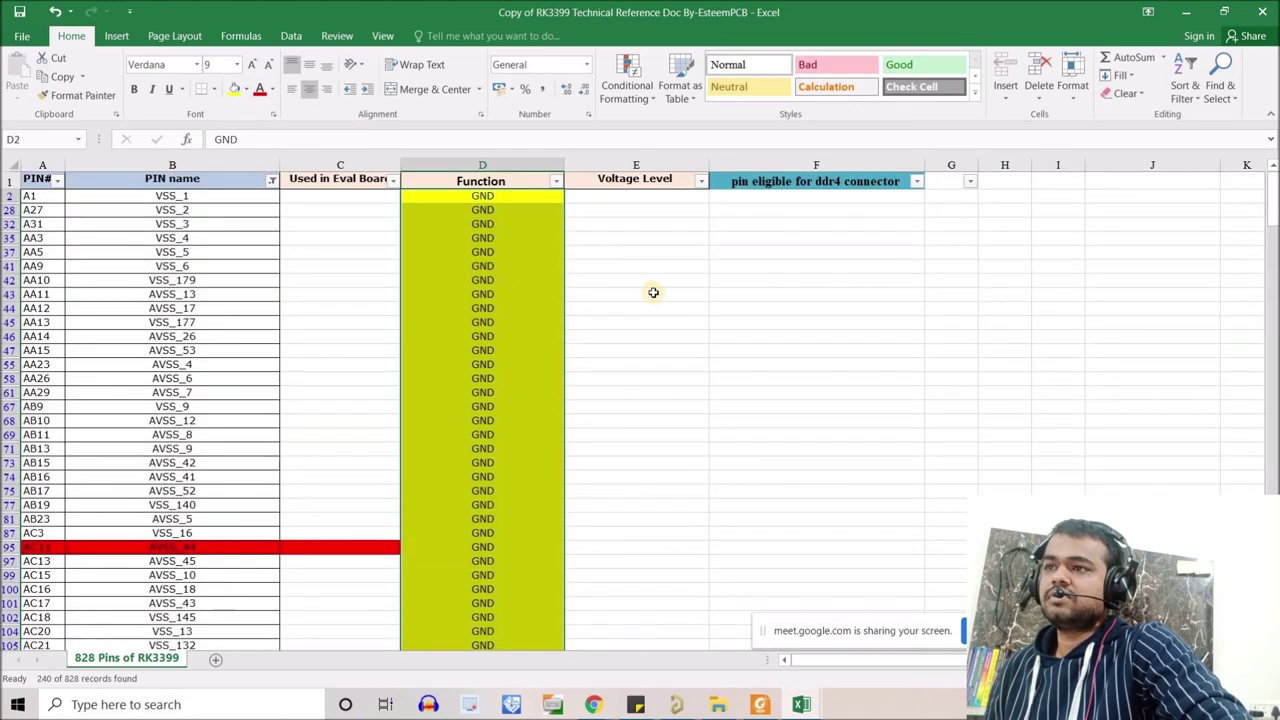
click(654, 291)
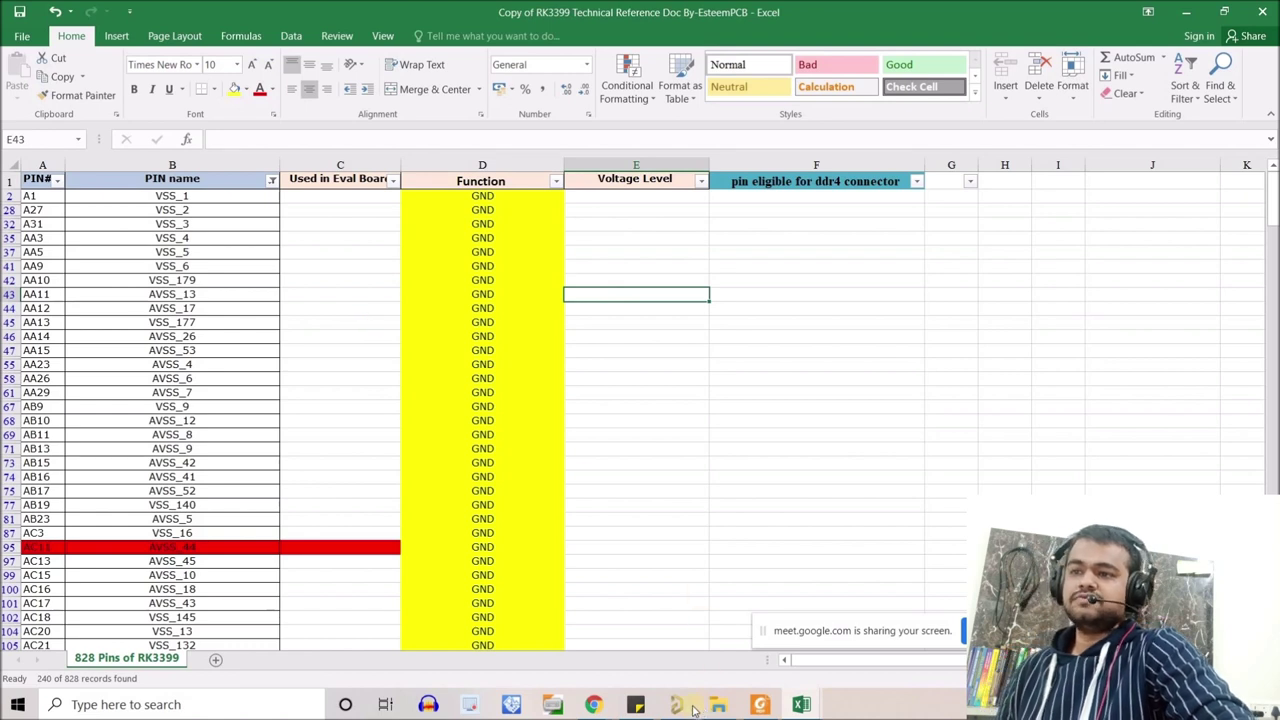
mouse_move(695, 712)
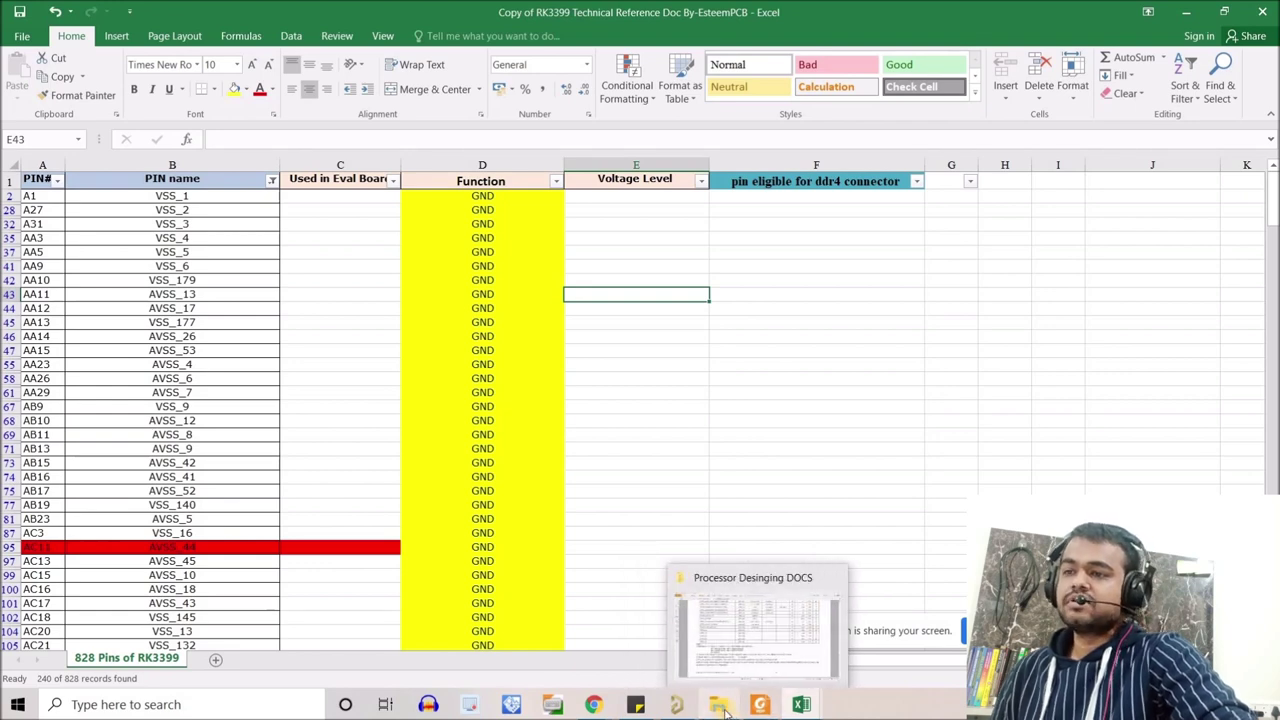
In Altium, fit the A3 sheet in view and remove the large RK3399 Part B.
click(676, 705)
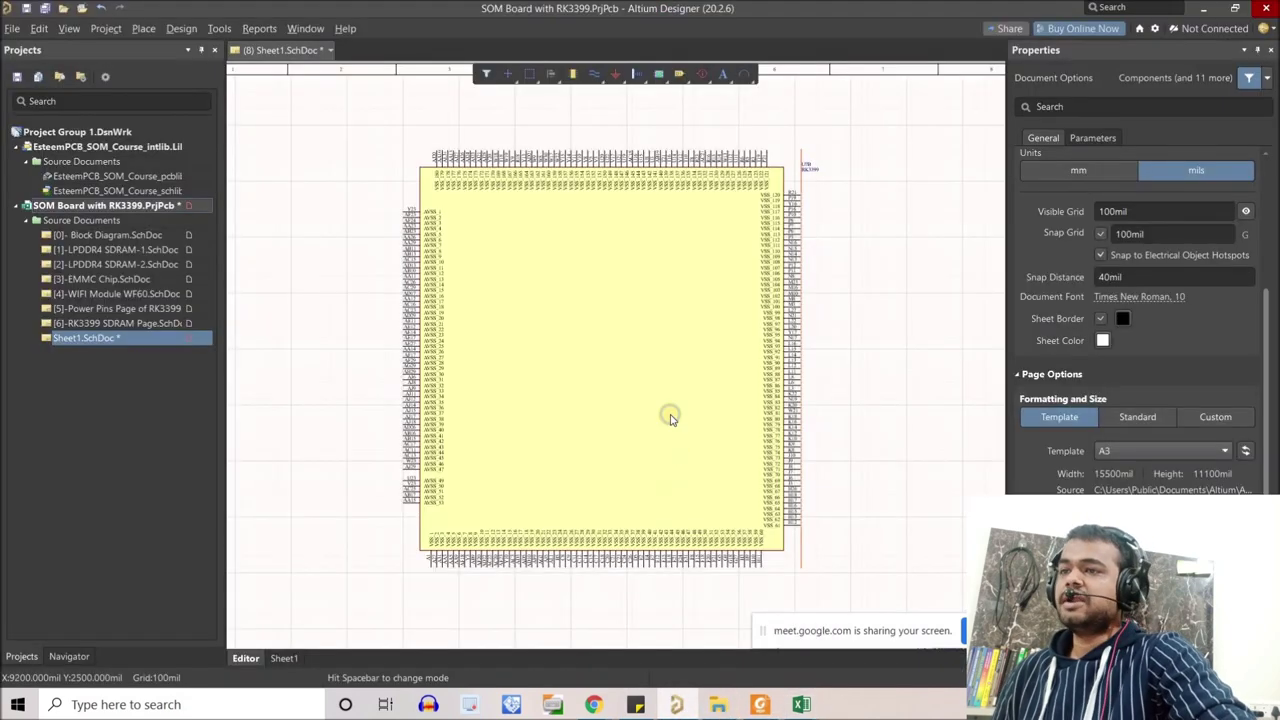
click(664, 405)
key(ctrl+Page_Down)
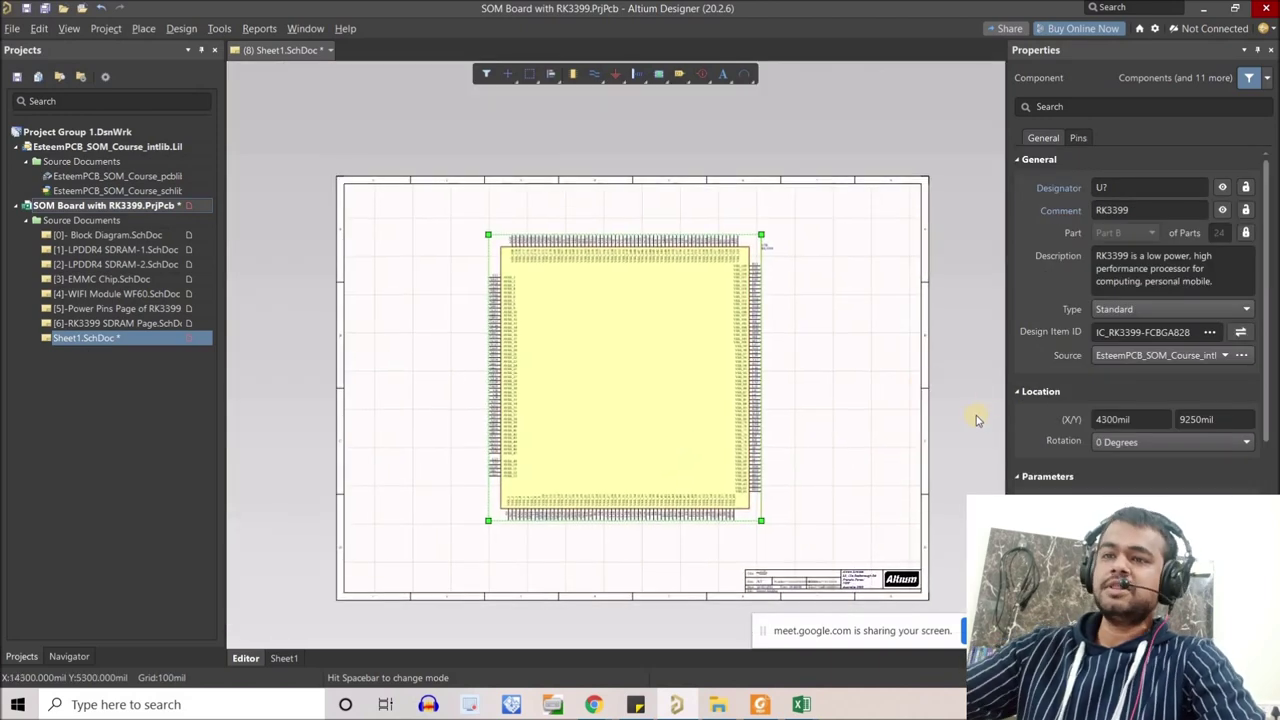
scroll(1040, 423, down, 3)
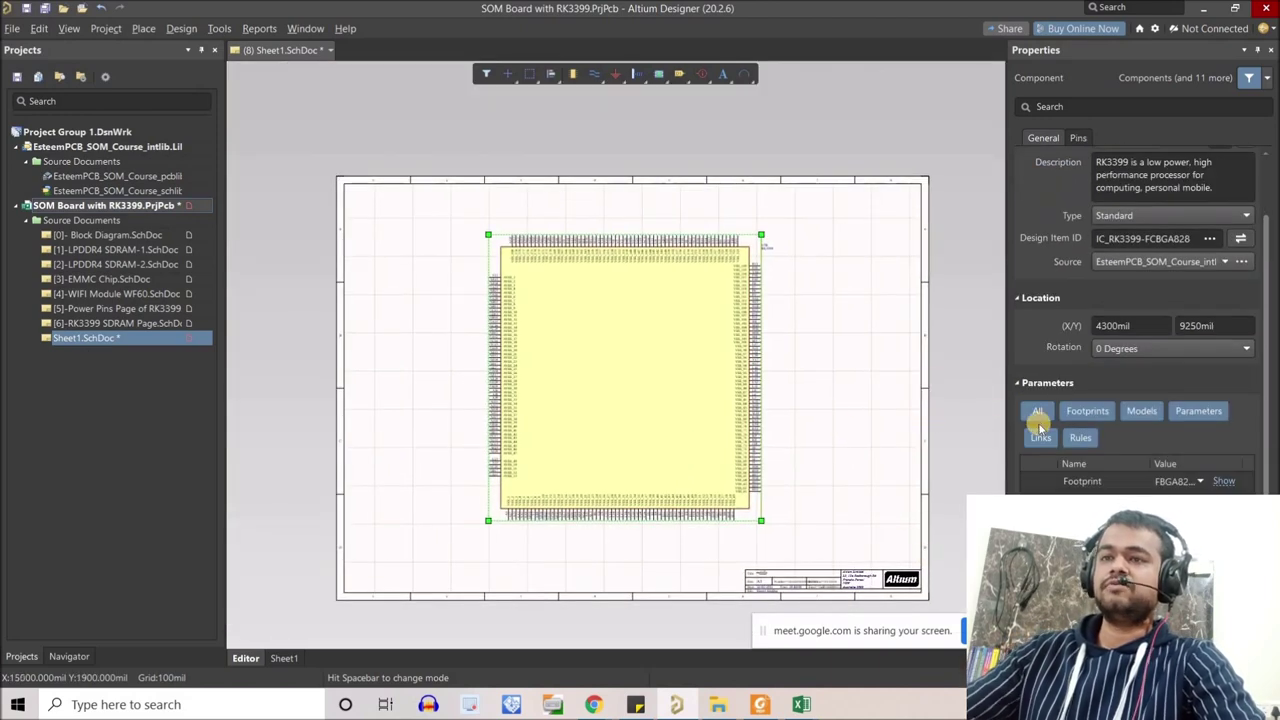
ctrl+scroll(927, 380, down, 1)
shift+scroll(918, 488, right, 1)
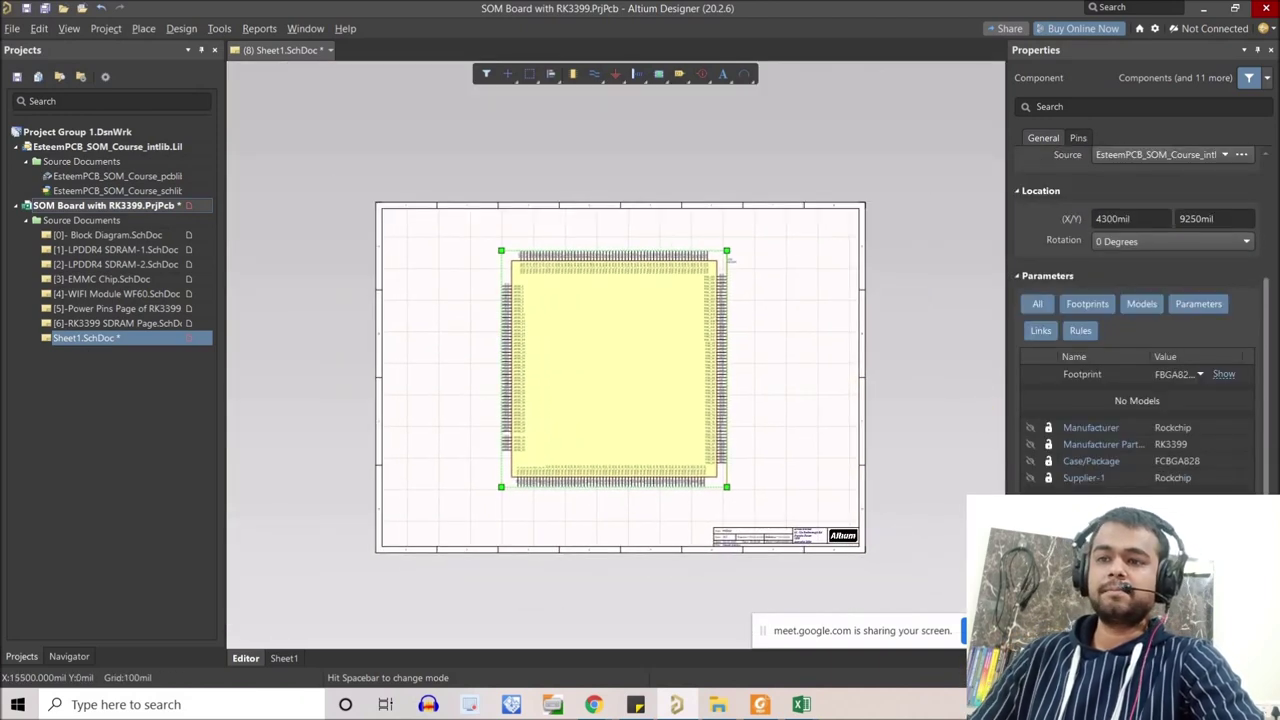
key(p)
key(p)
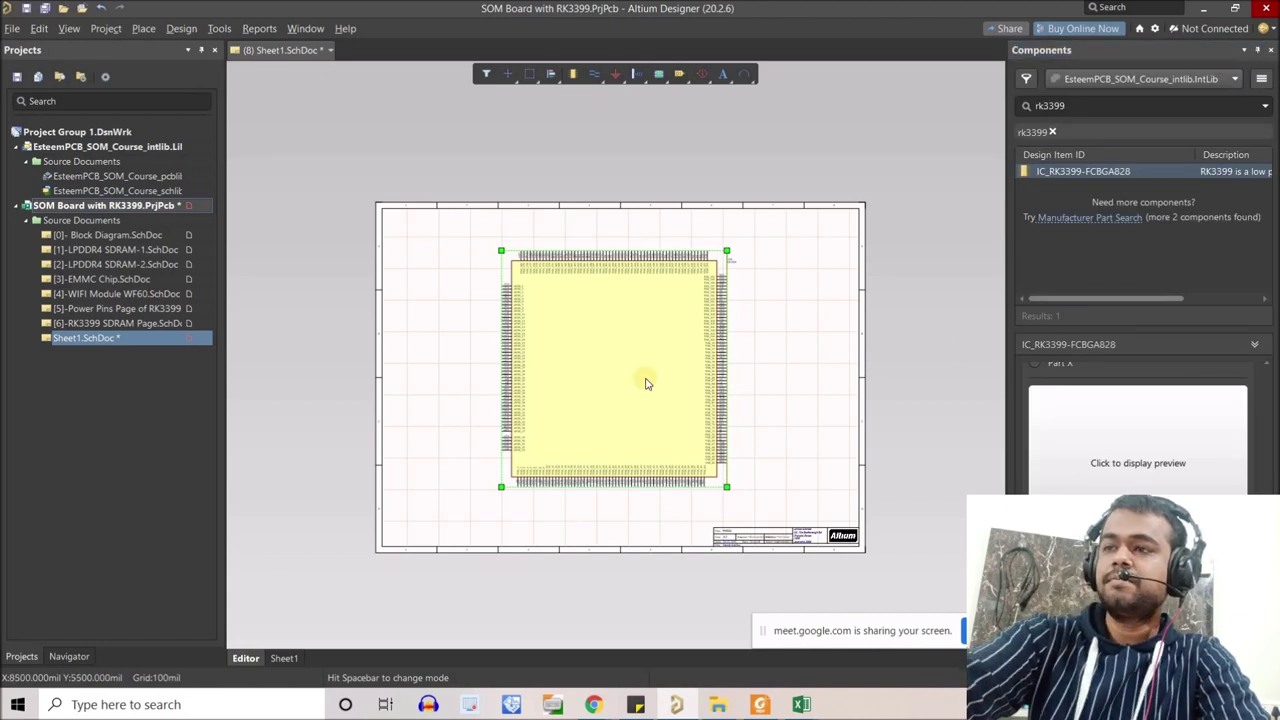
key(Escape)
Place RK3399 Part A (POWER IN) on Sheet1, then return to the Excel spreadsheet.
scroll(1137, 465, down, 5)
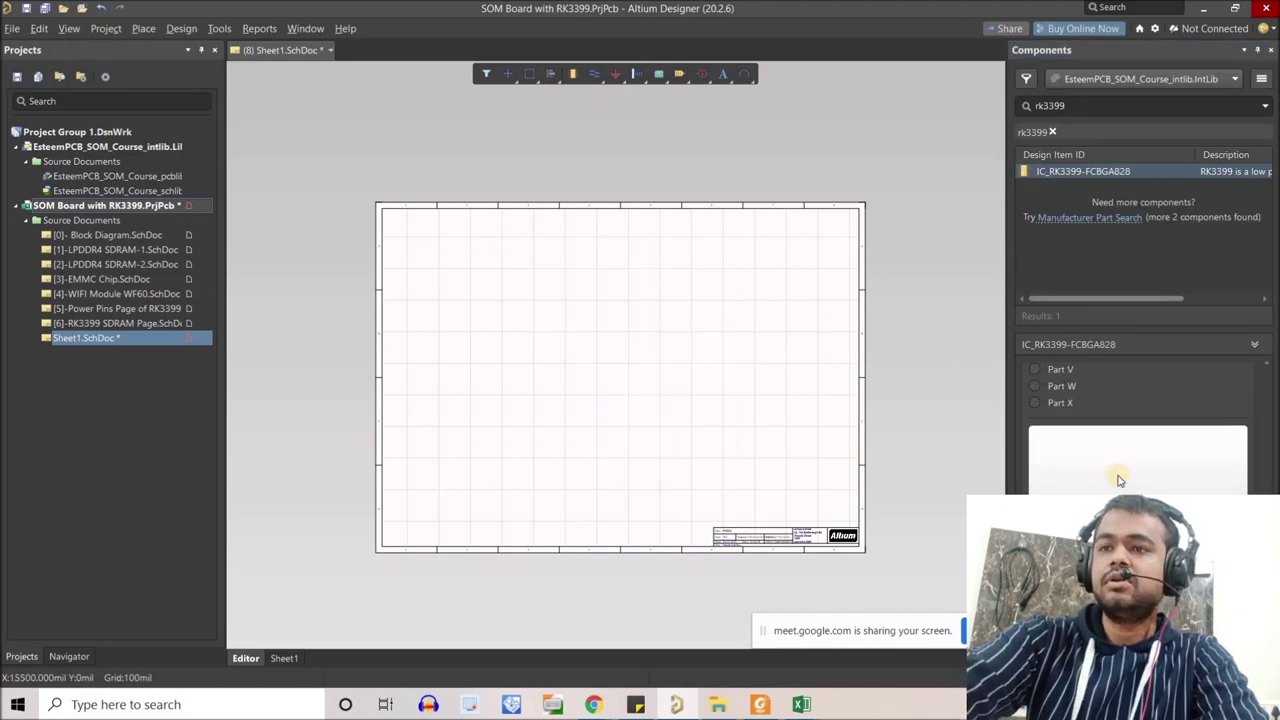
click(1035, 420)
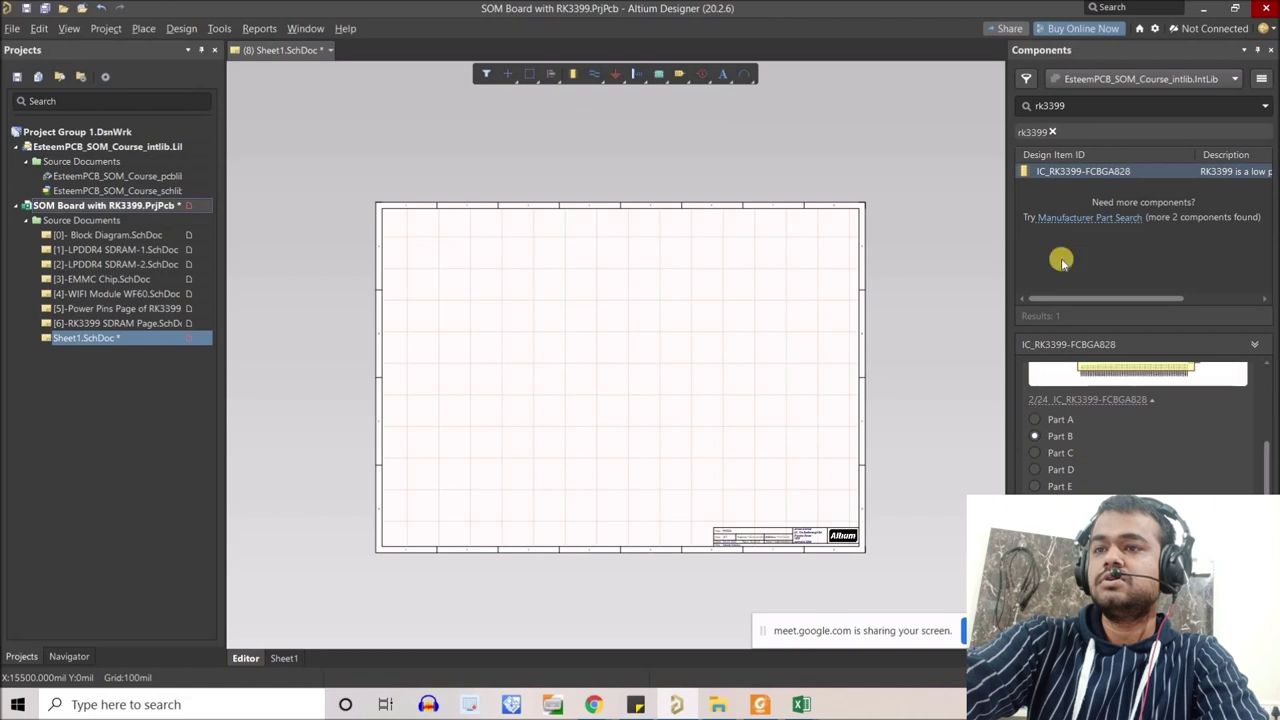
drag(1060, 171, 708, 247)
click(584, 271)
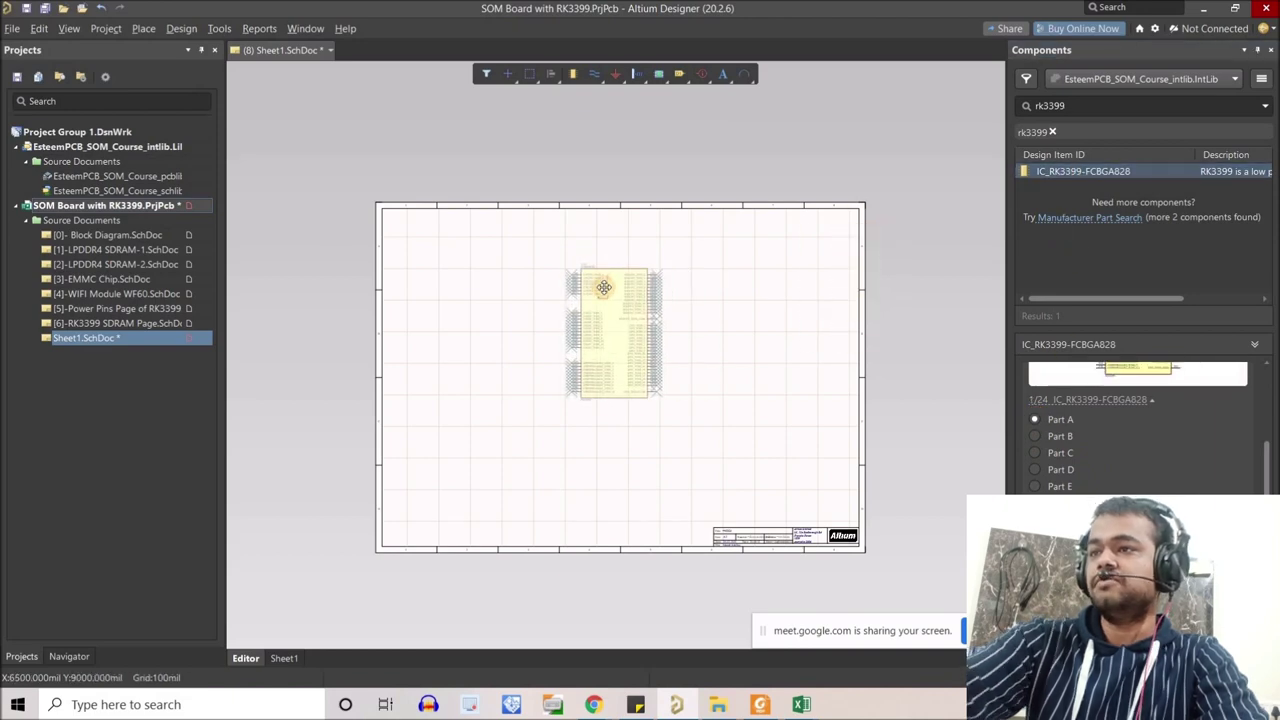
ctrl+scroll(590, 285, up, 5)
right_drag(430, 293, 420, 296)
click(428, 297)
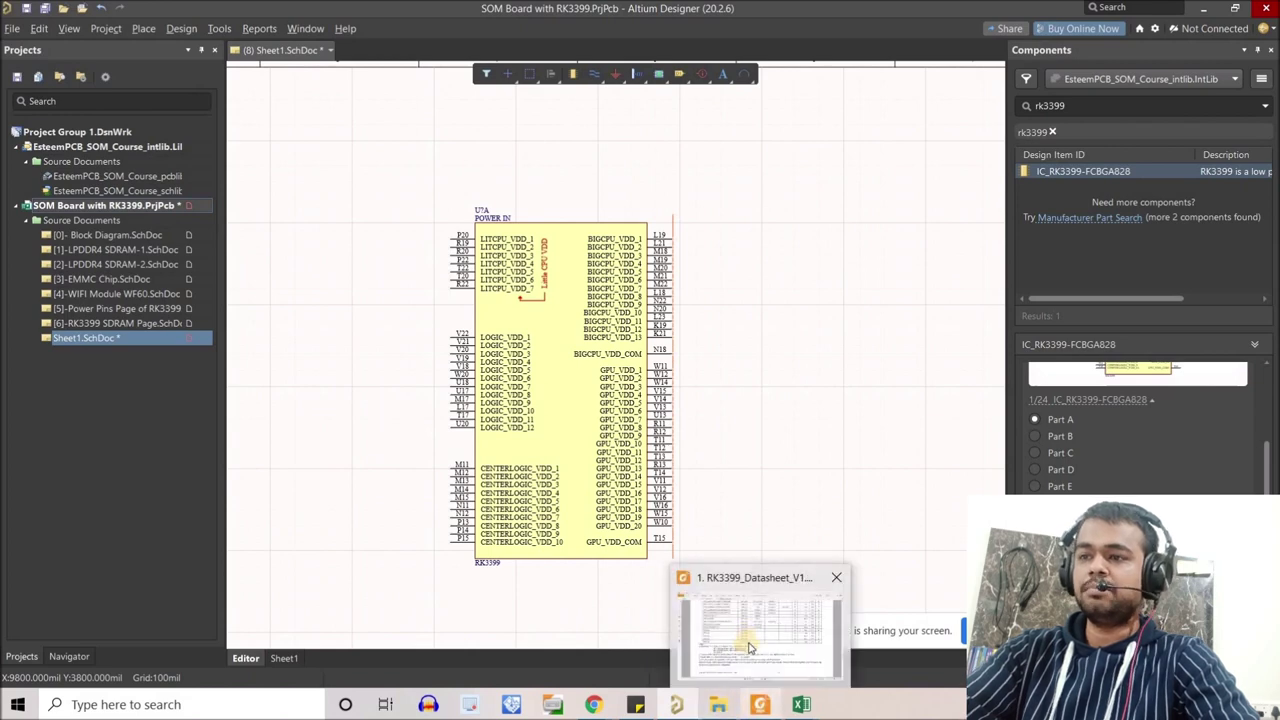
click(760, 704)
click(715, 635)
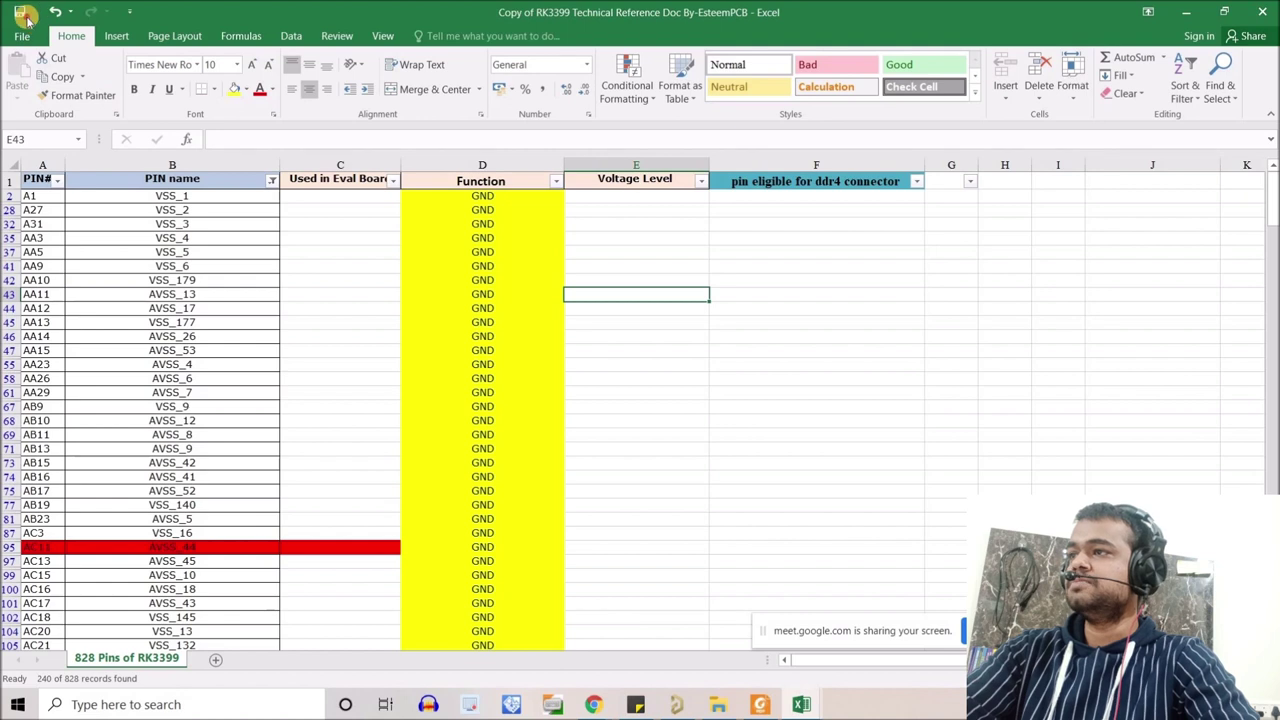
Filter the PIN name column to names containing LITCPU.
click(271, 182)
click(110, 346)
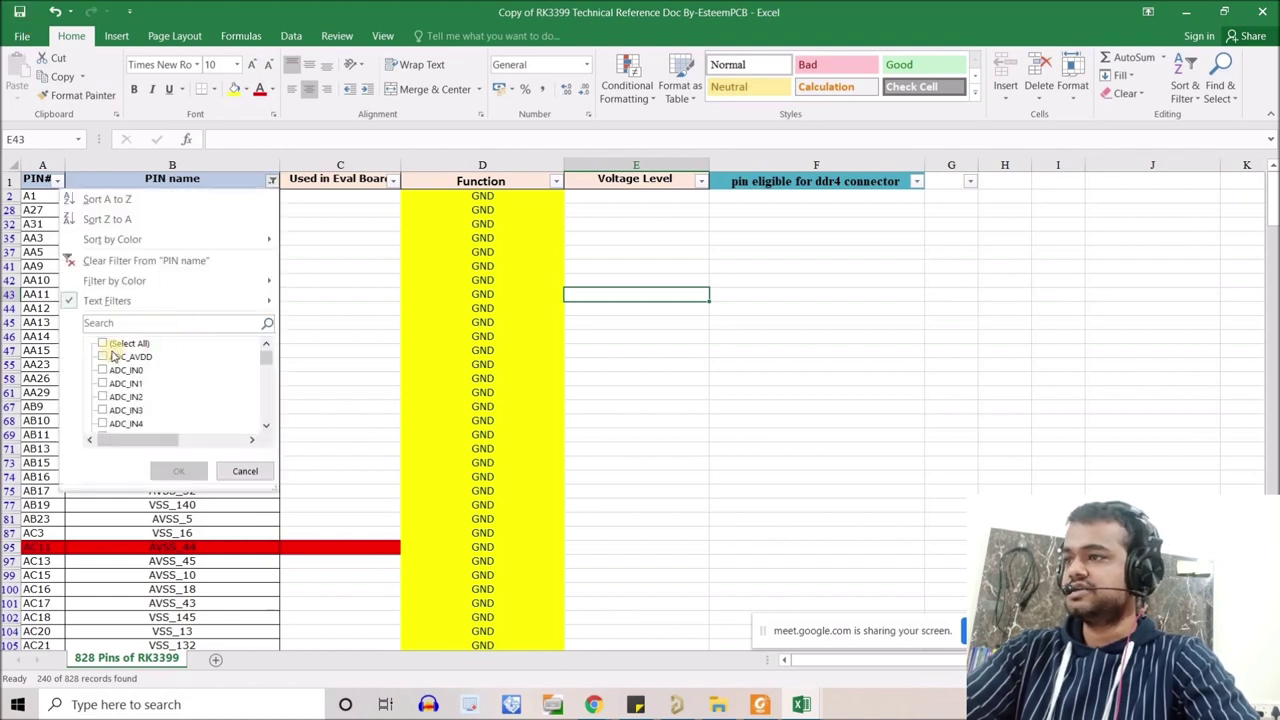
mouse_move(115, 301)
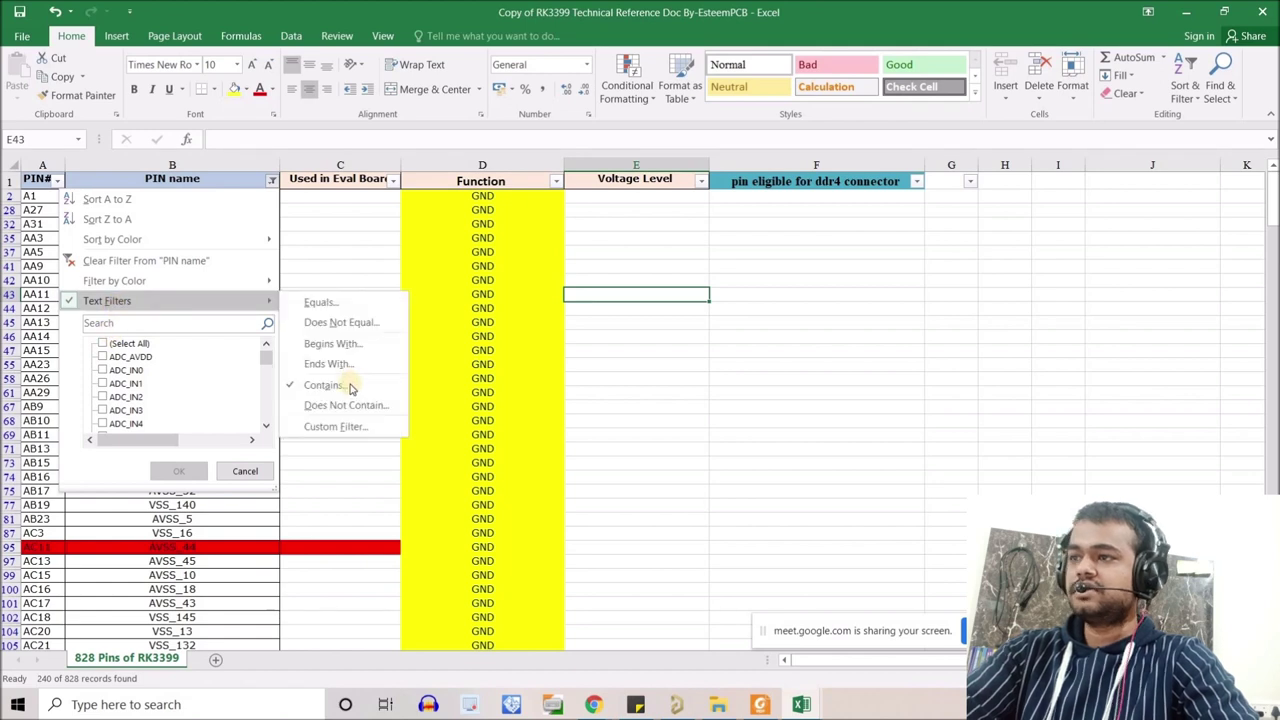
click(345, 385)
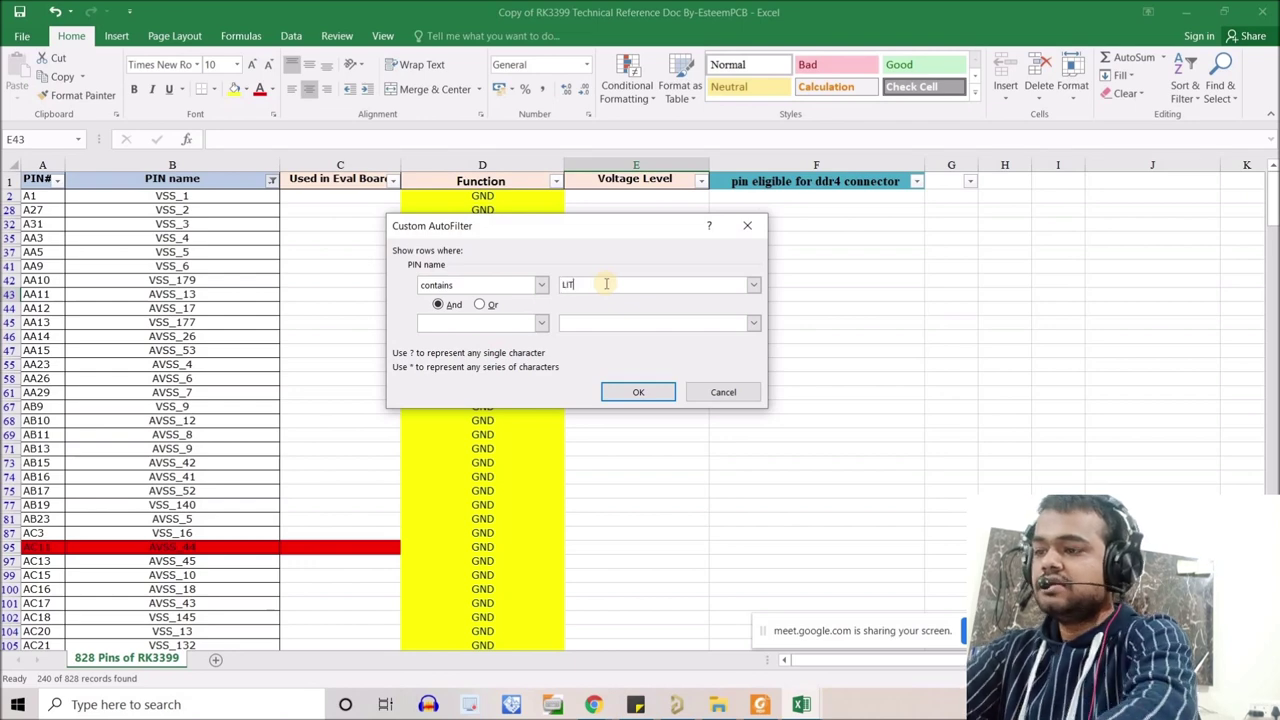
text(LITCPU)
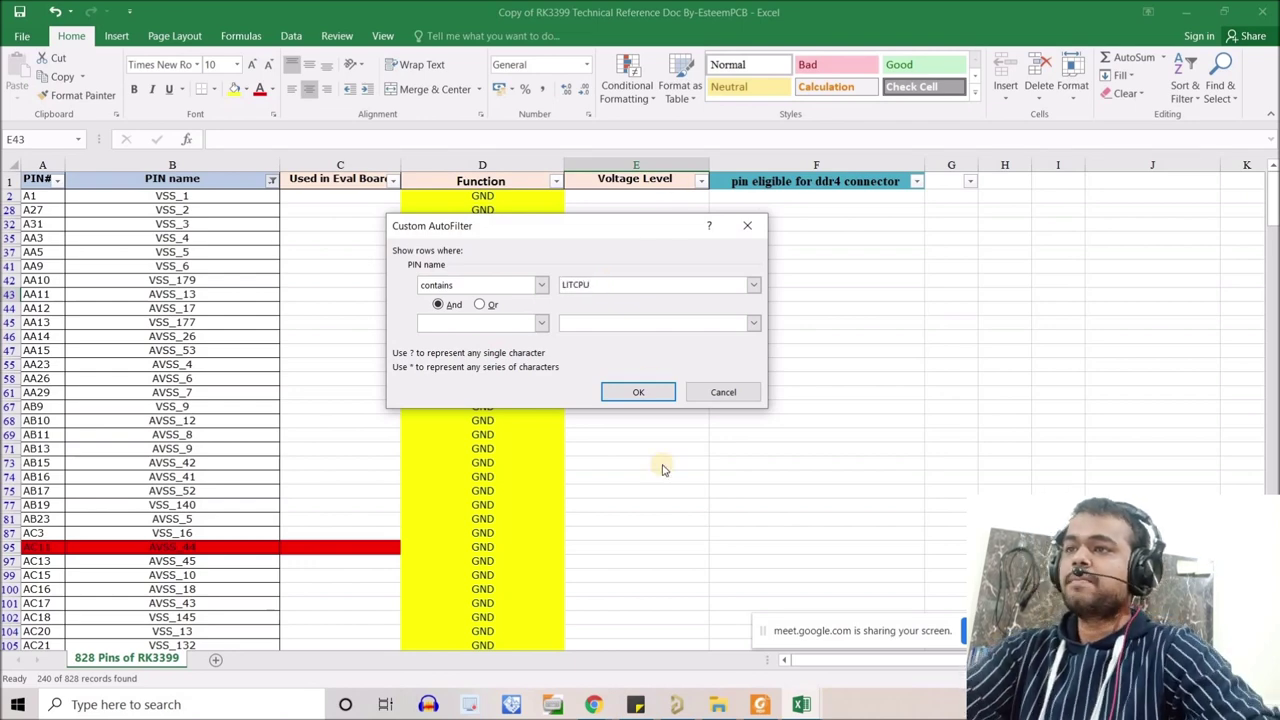
click(631, 391)
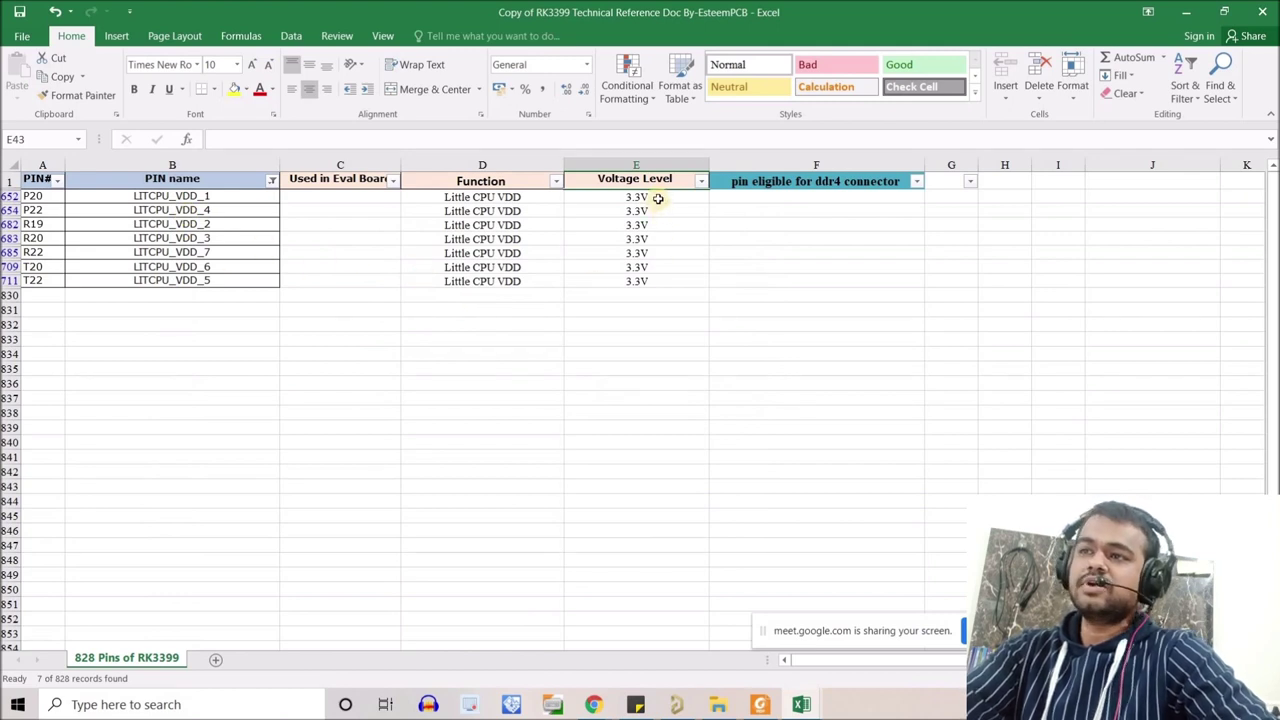
Fill the seven Little CPU VDD function cells orange and switch to Altium.
drag(658, 197, 680, 283)
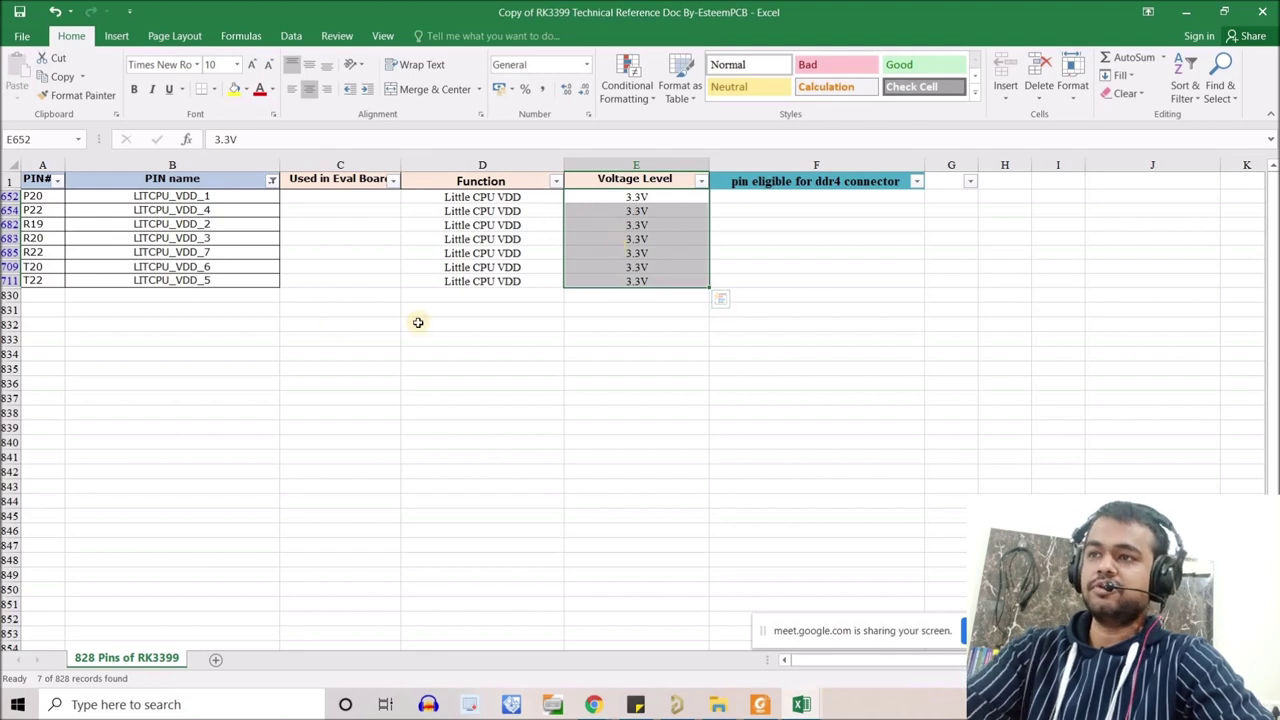
click(209, 281)
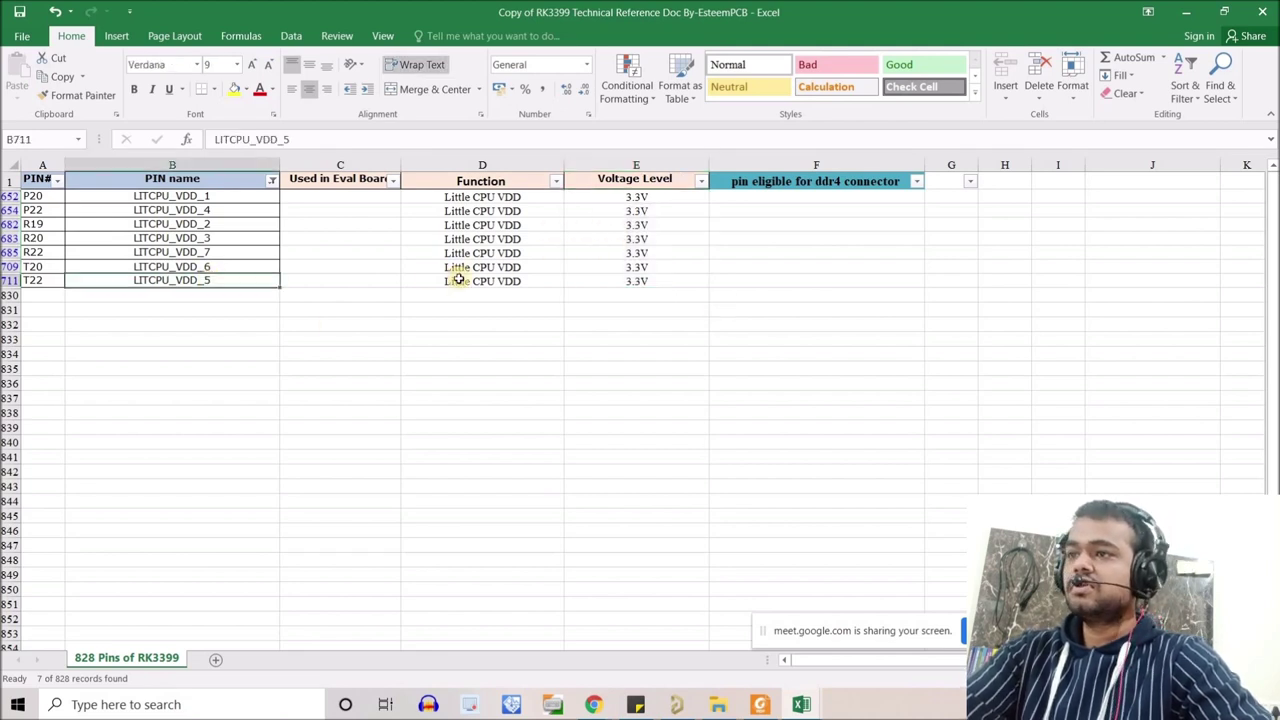
key(Right)
key(Right)
shift+click(465, 200)
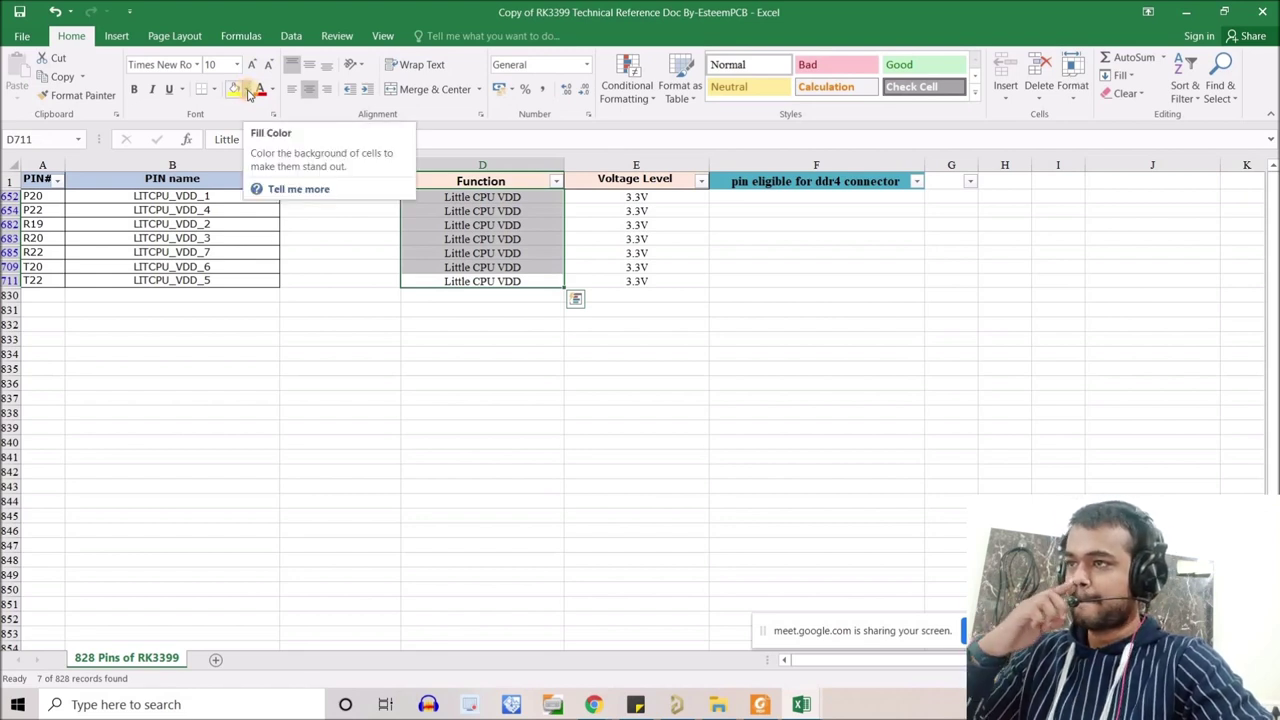
click(248, 91)
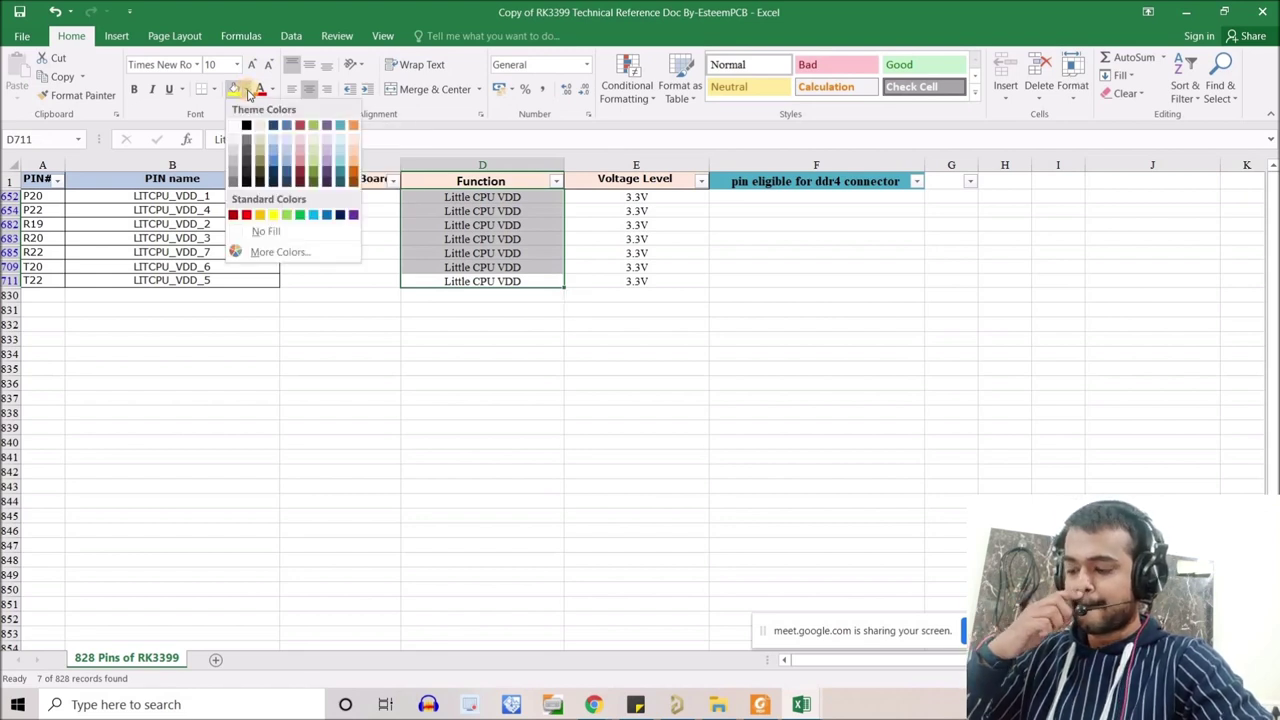
click(265, 218)
click(406, 398)
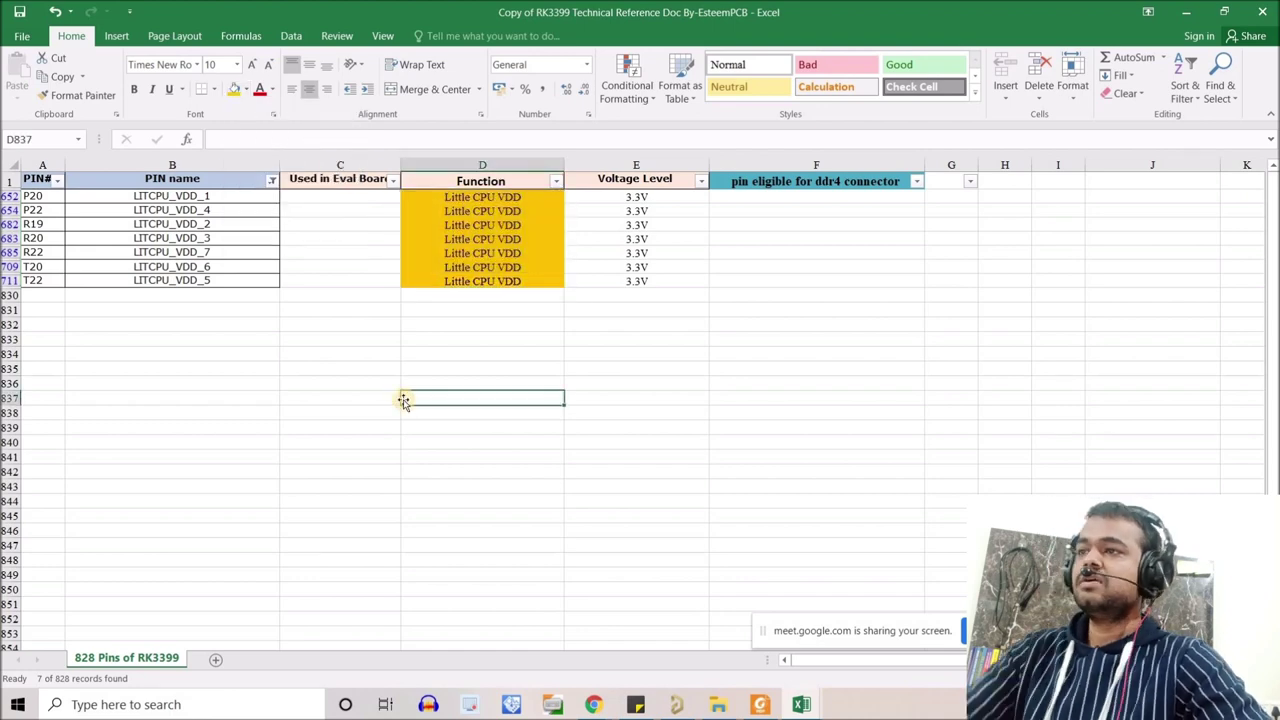
click(676, 704)
scroll(446, 312, down, 3)
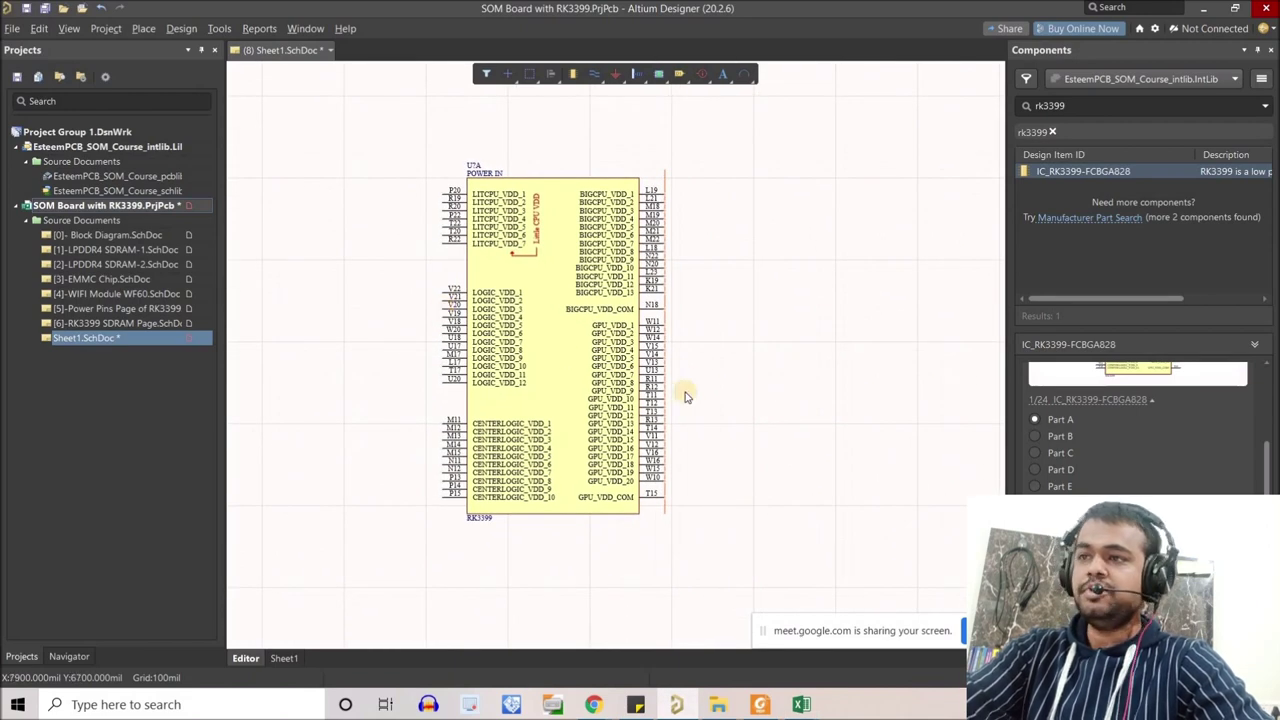
Zoom around the RK3399 POWER IN symbol, check the datasheet, then return to Excel.
ctrl+scroll(684, 391, up, 1)
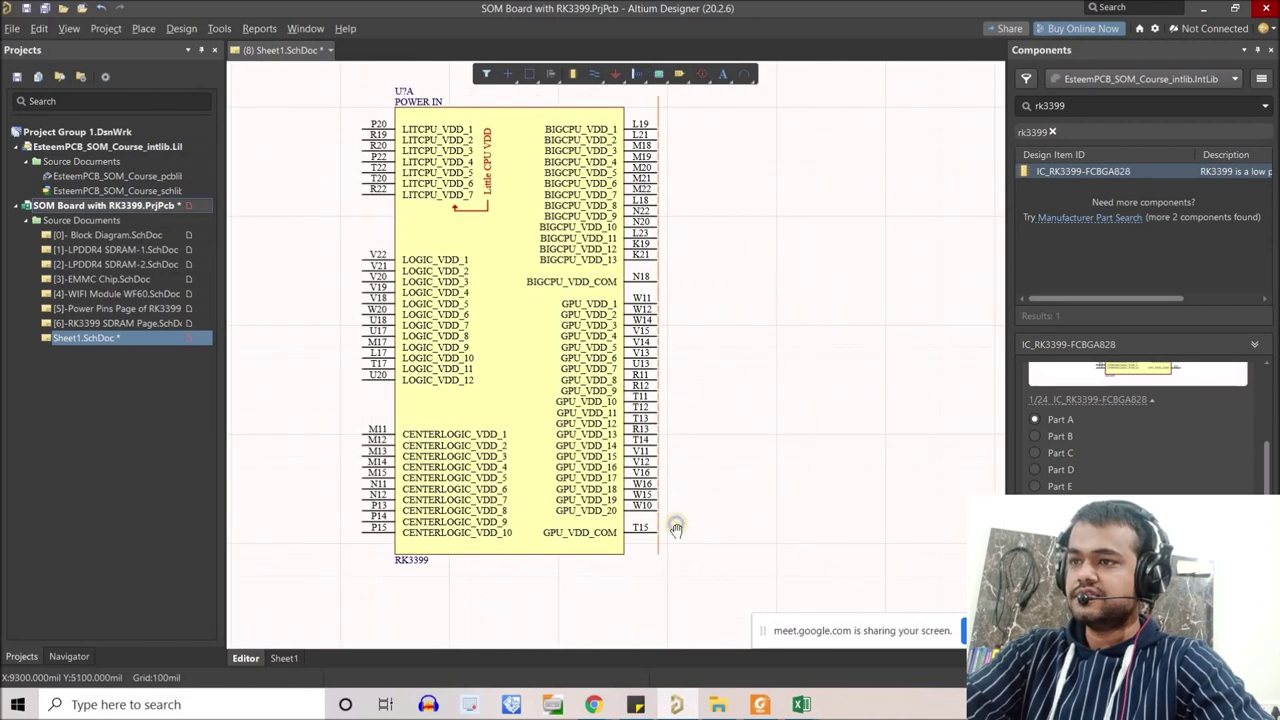
shift+scroll(719, 648, right, 1)
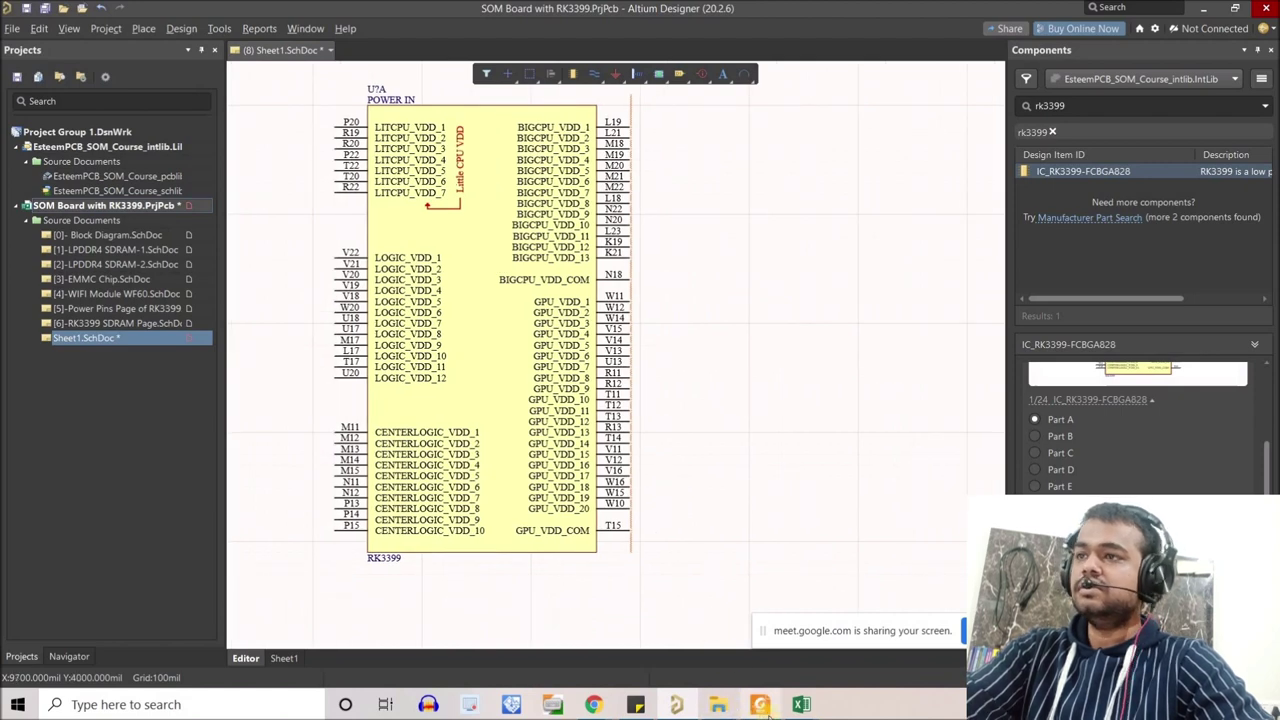
click(760, 704)
mouse_move(801, 704)
click(675, 650)
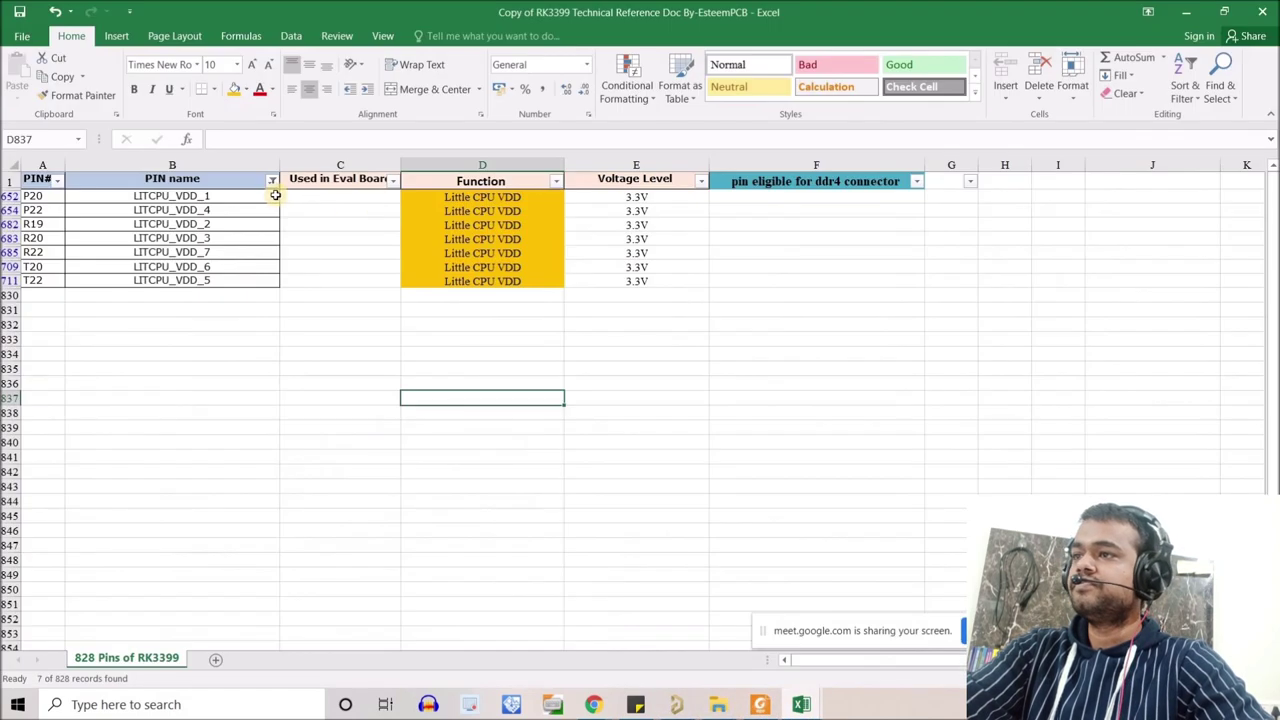
Filter the PIN name column to pins containing GPU.
click(272, 181)
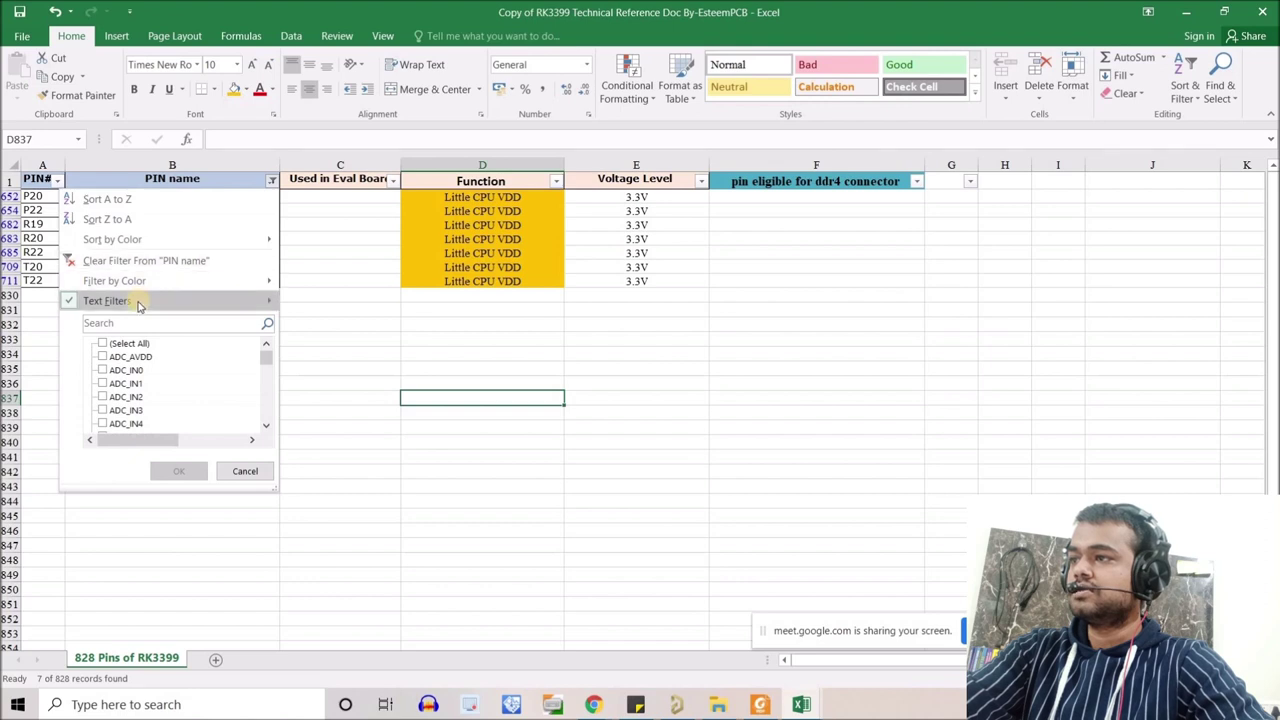
mouse_move(135, 310)
click(318, 384)
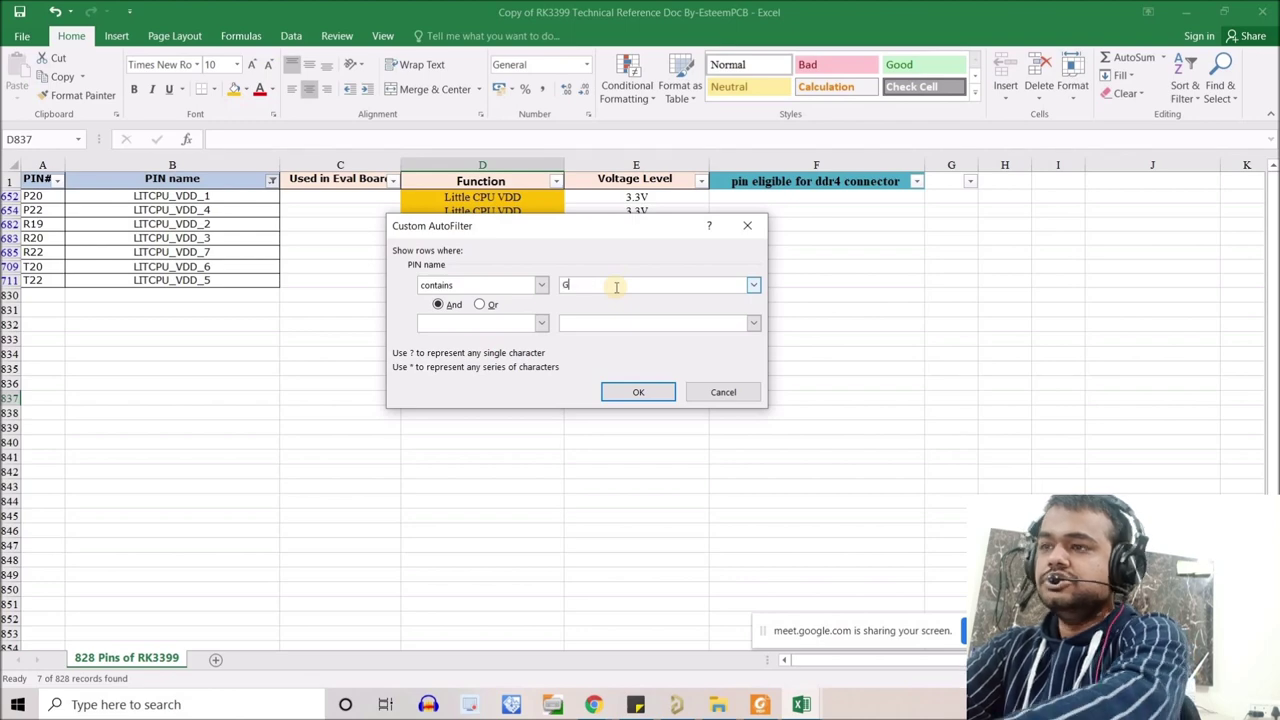
click(632, 391)
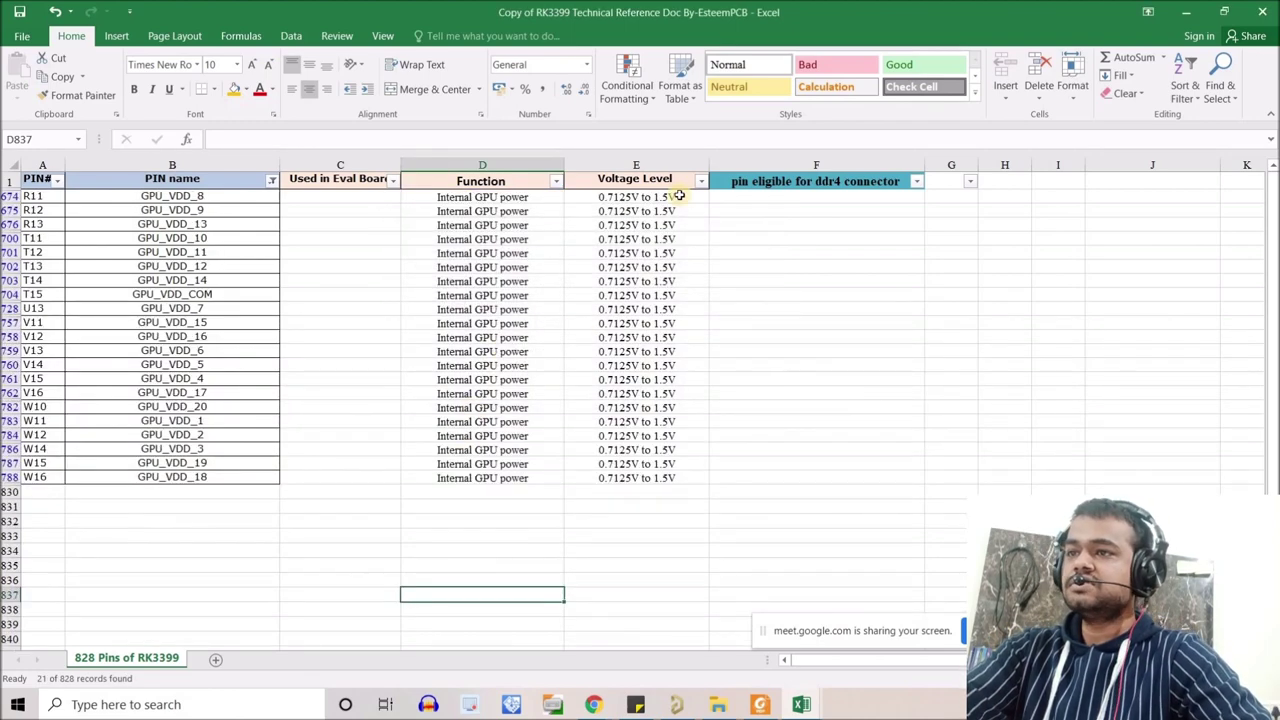
Fill the GPU_VDD Function cells D674:D788 red, then switch back to Altium.
drag(650, 199, 640, 487)
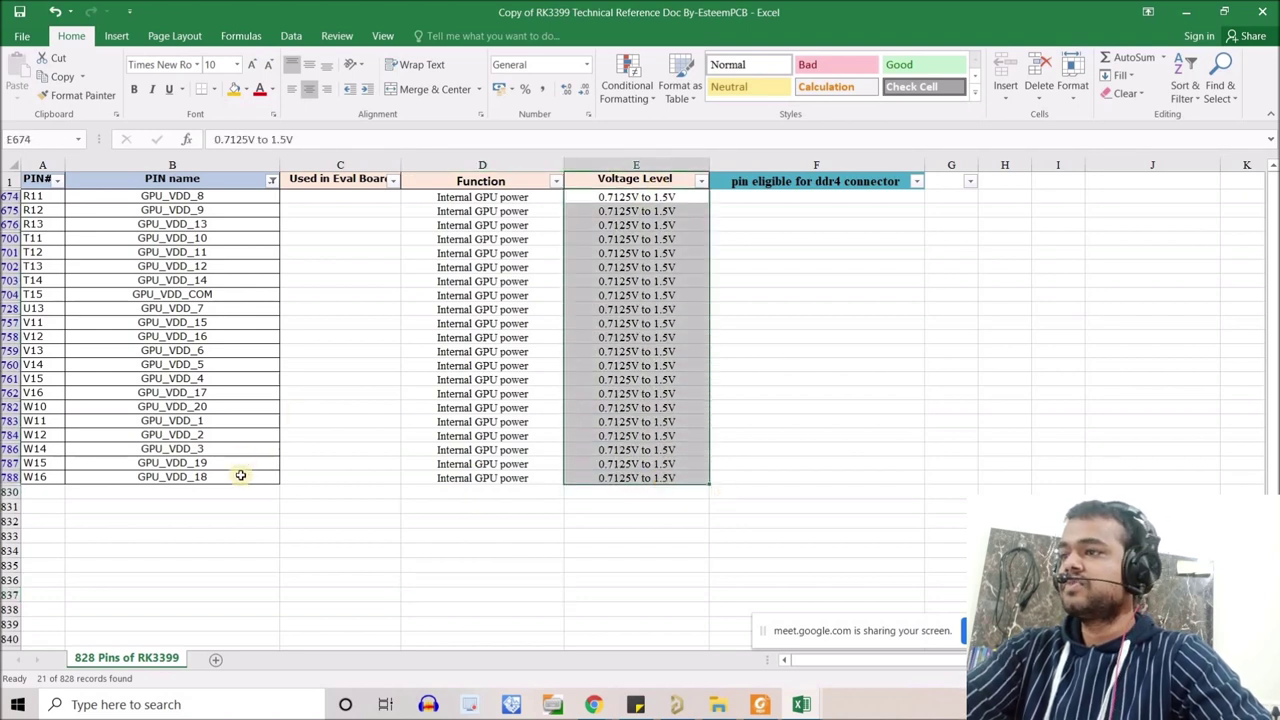
click(460, 483)
mouse_move(460, 483)
mouse_down()
mouse_move(458, 198)
mouse_move(458, 478)
mouse_up()
key(Escape)
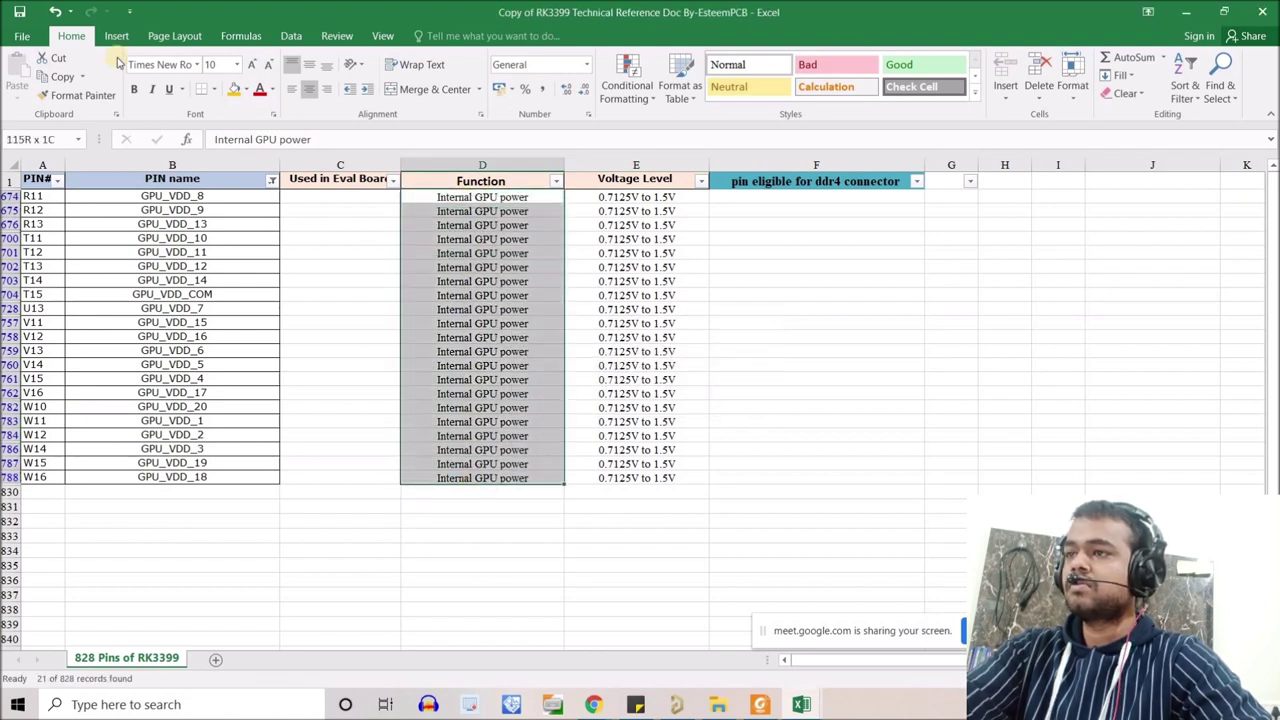
click(247, 90)
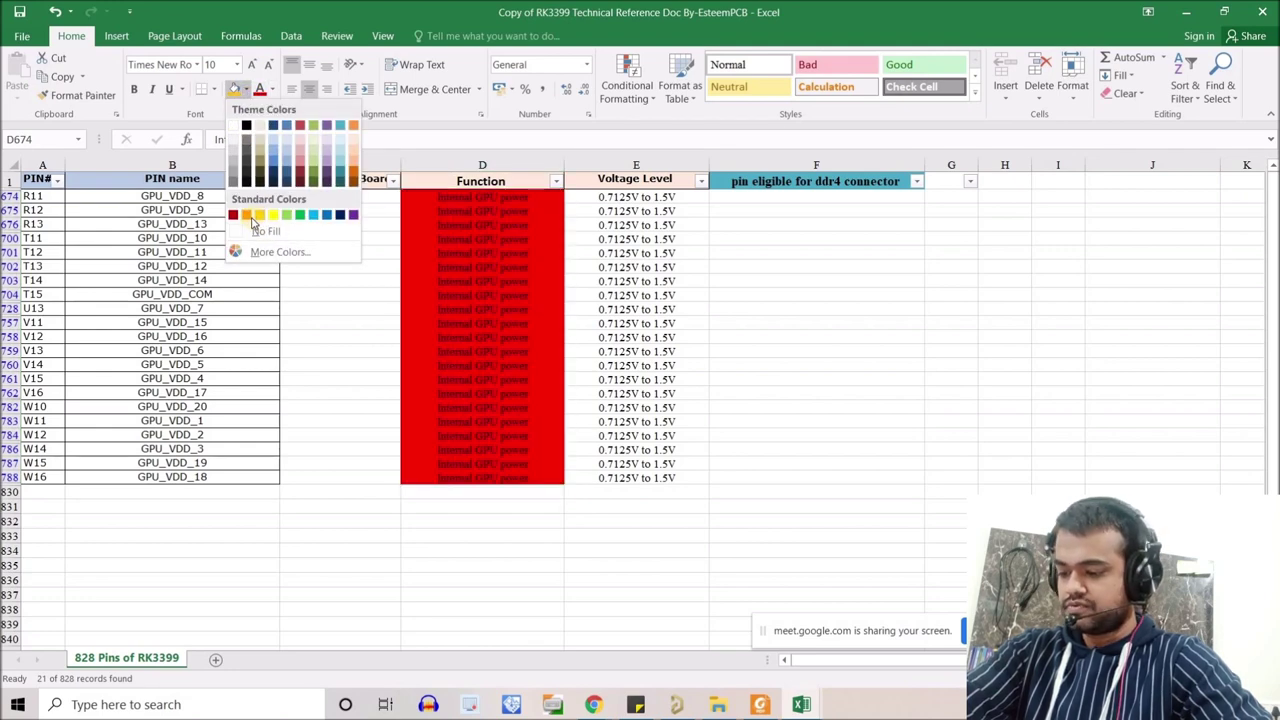
click(355, 439)
click(340, 492)
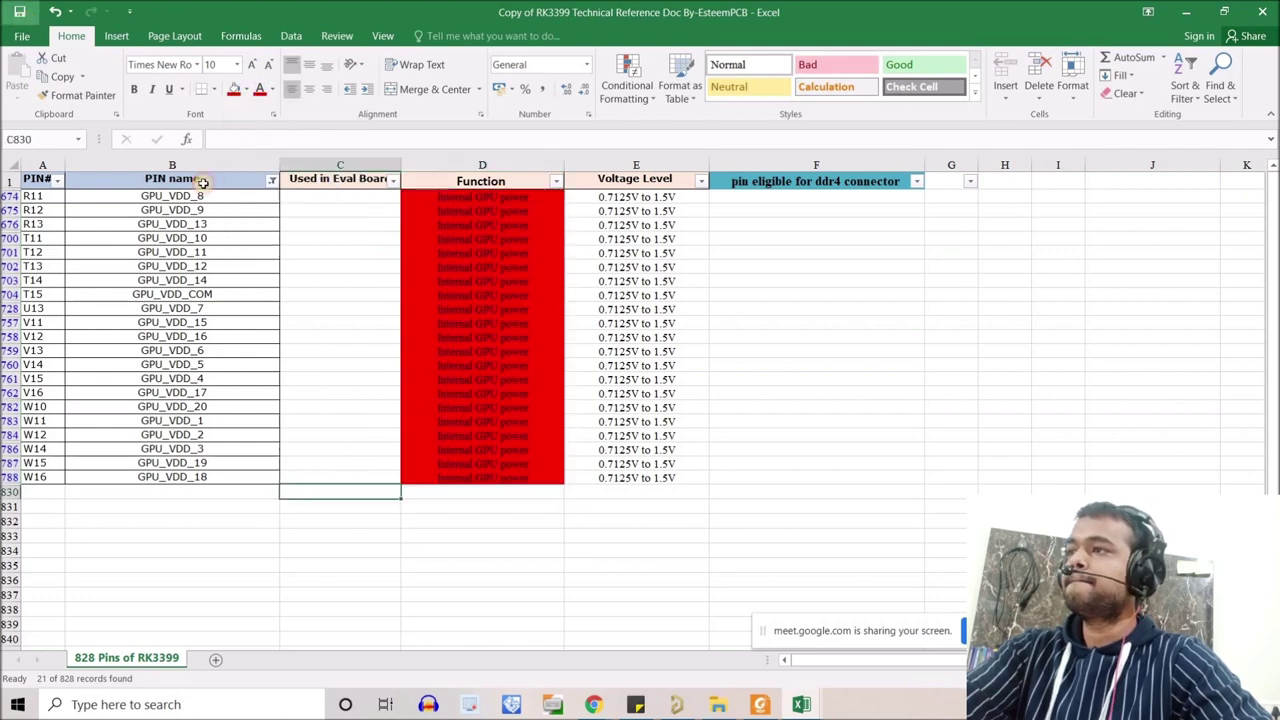
key(alt+Tab)
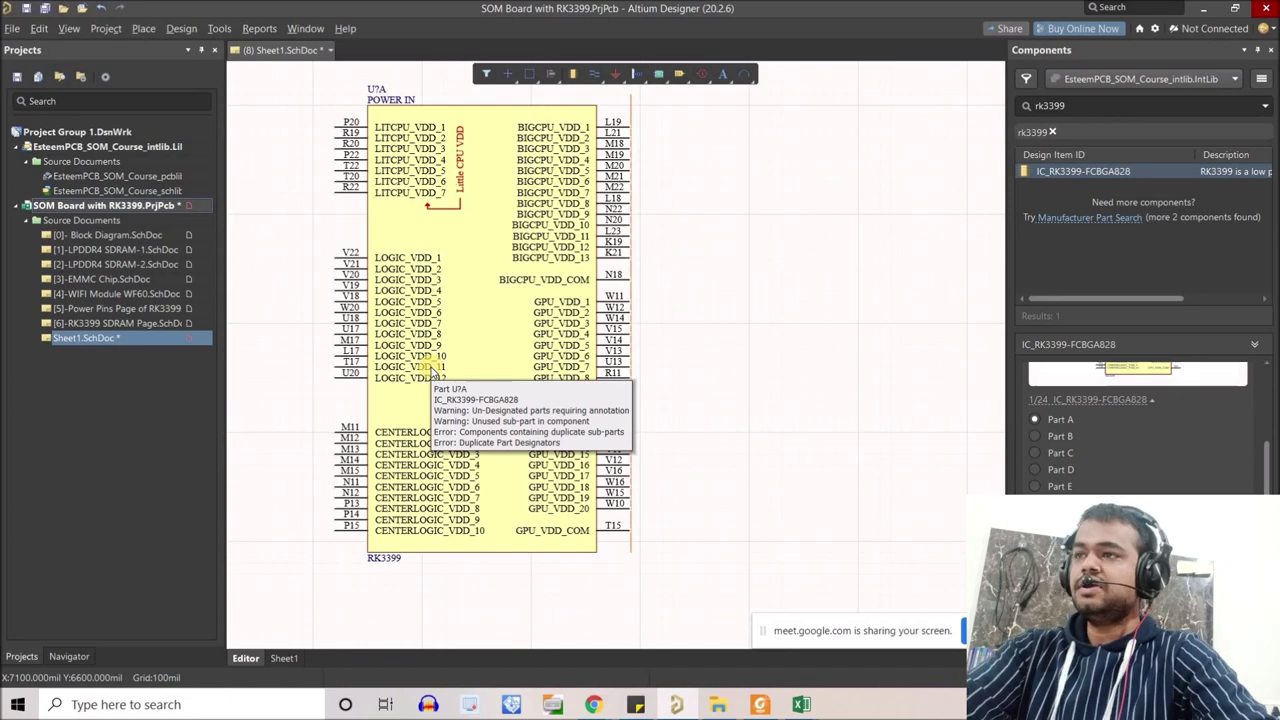
Bring the 'Copy of RK3399 Technical Reference' pin-list workbook back in front of Altium.
right_drag(687, 170, 663, 180)
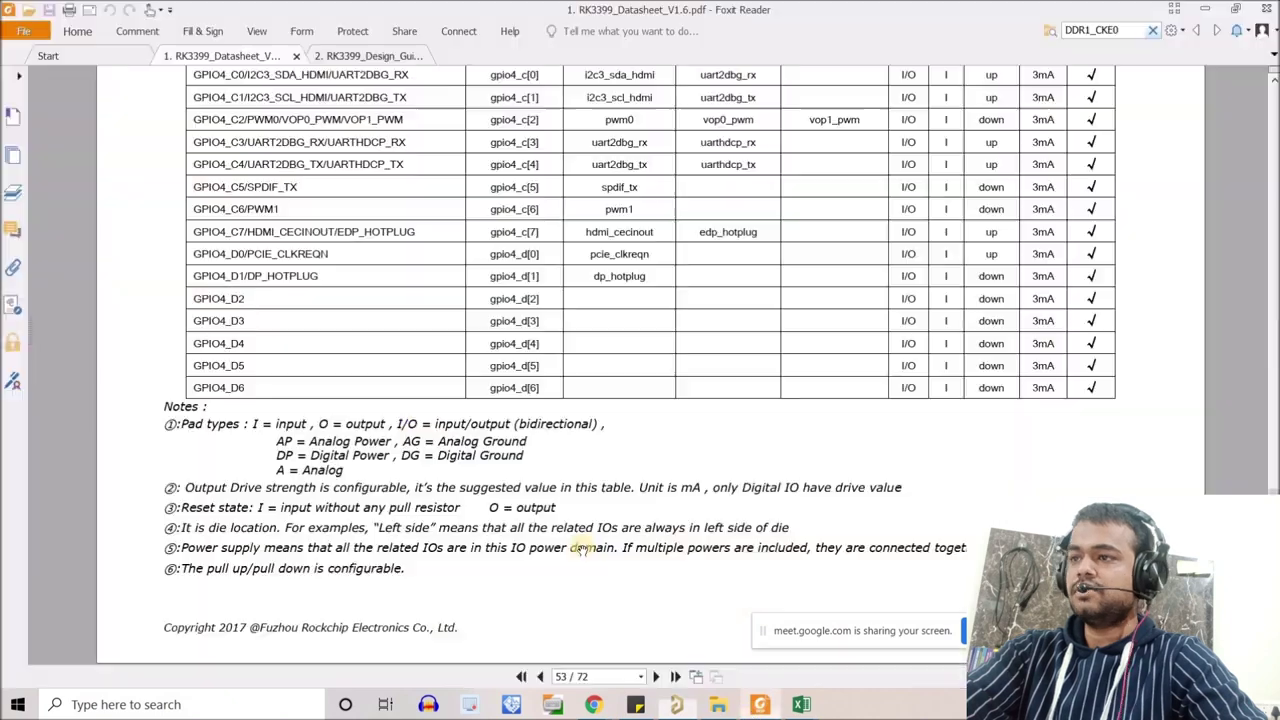
click(760, 705)
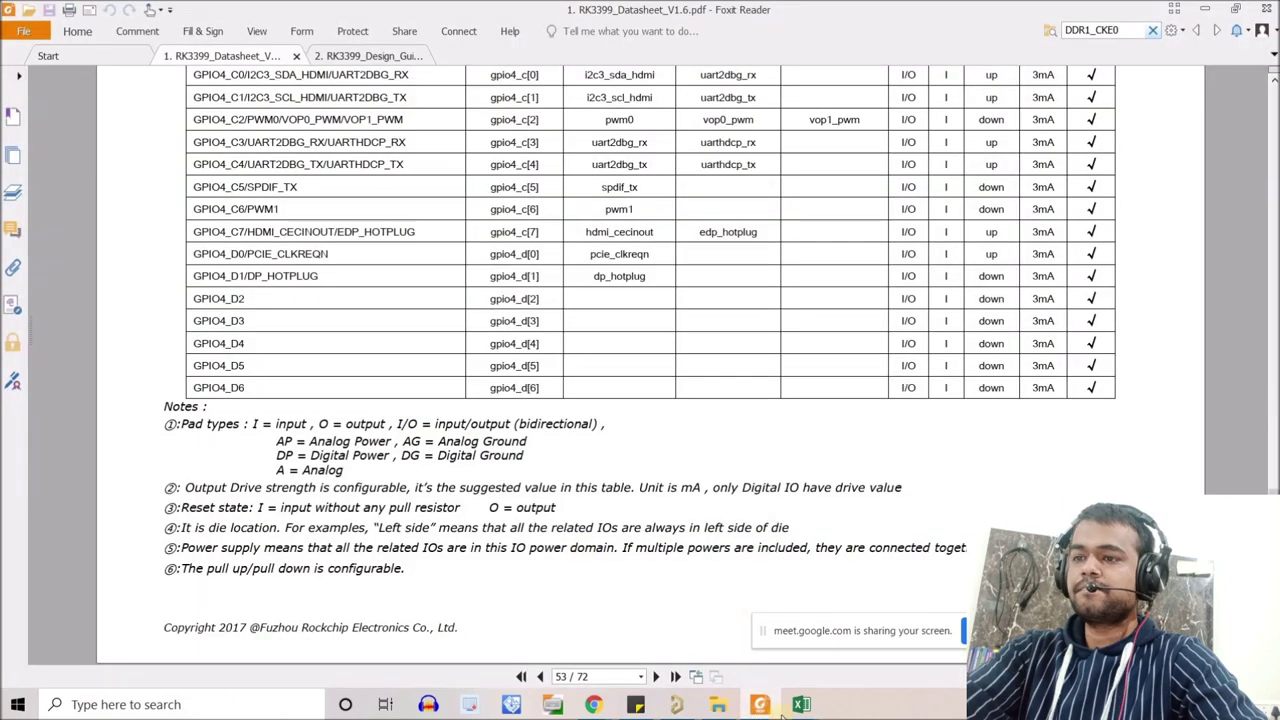
click(800, 705)
click(700, 650)
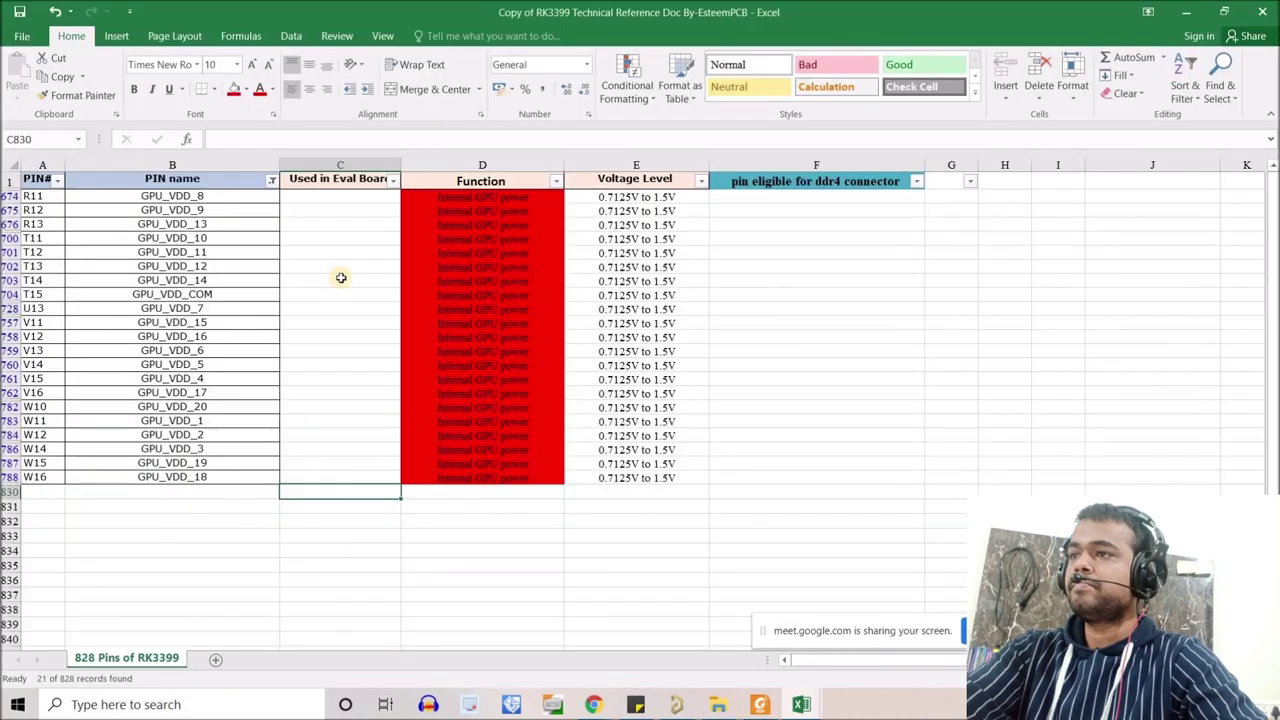
Filter the PIN name column to names containing 'BIGCPU', leaving 14 pins.
click(272, 181)
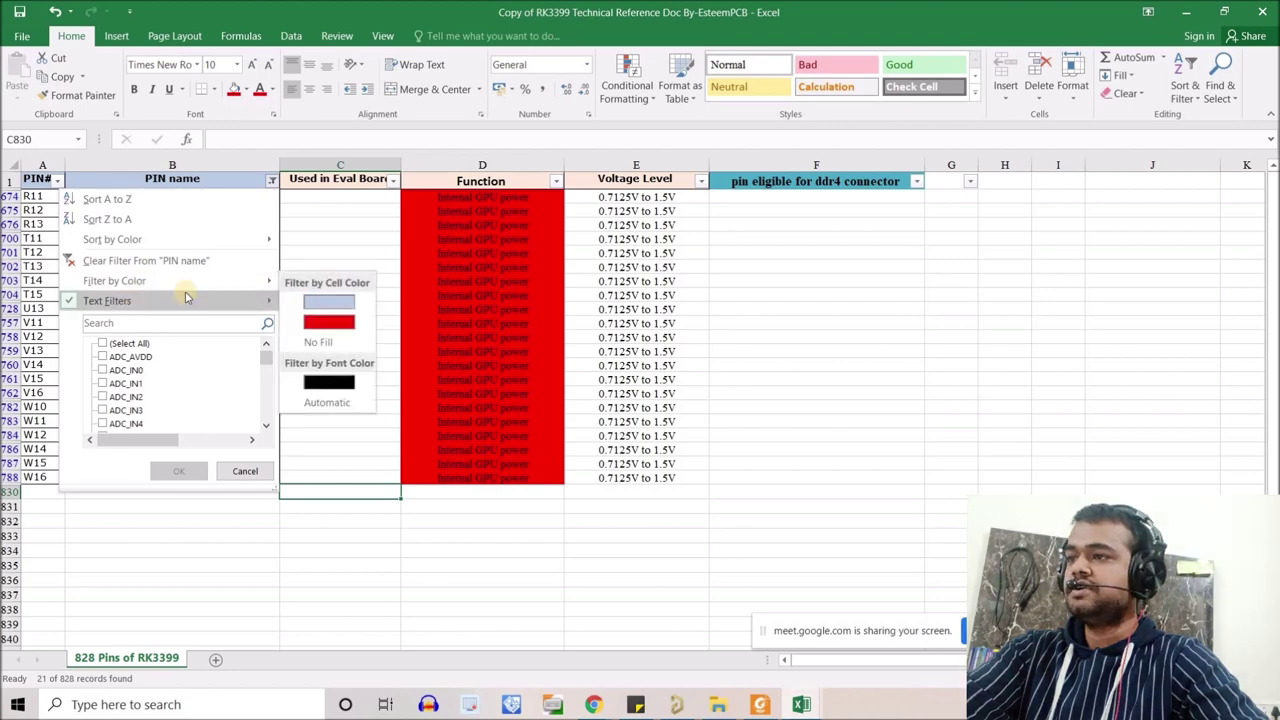
mouse_move(140, 301)
click(306, 388)
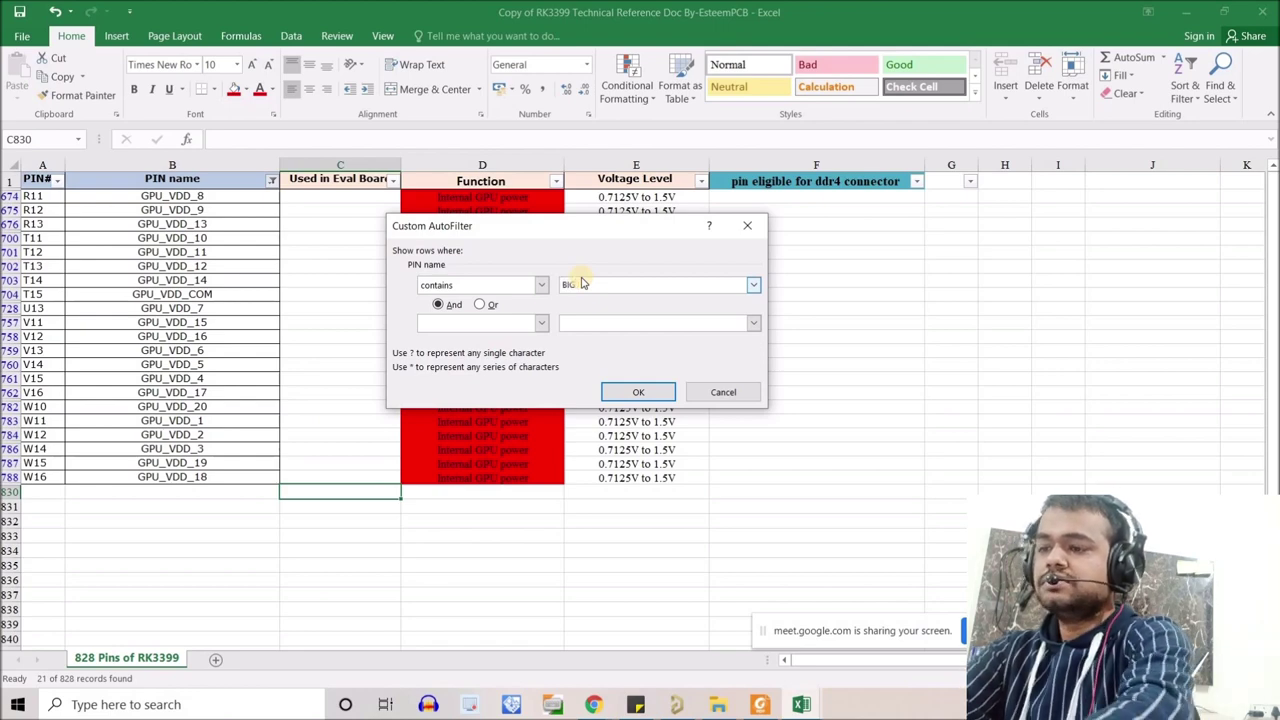
click(668, 395)
Fill the BIGCPU Function cells D542:D628 dark red and return to Altium.
drag(511, 380, 490, 197)
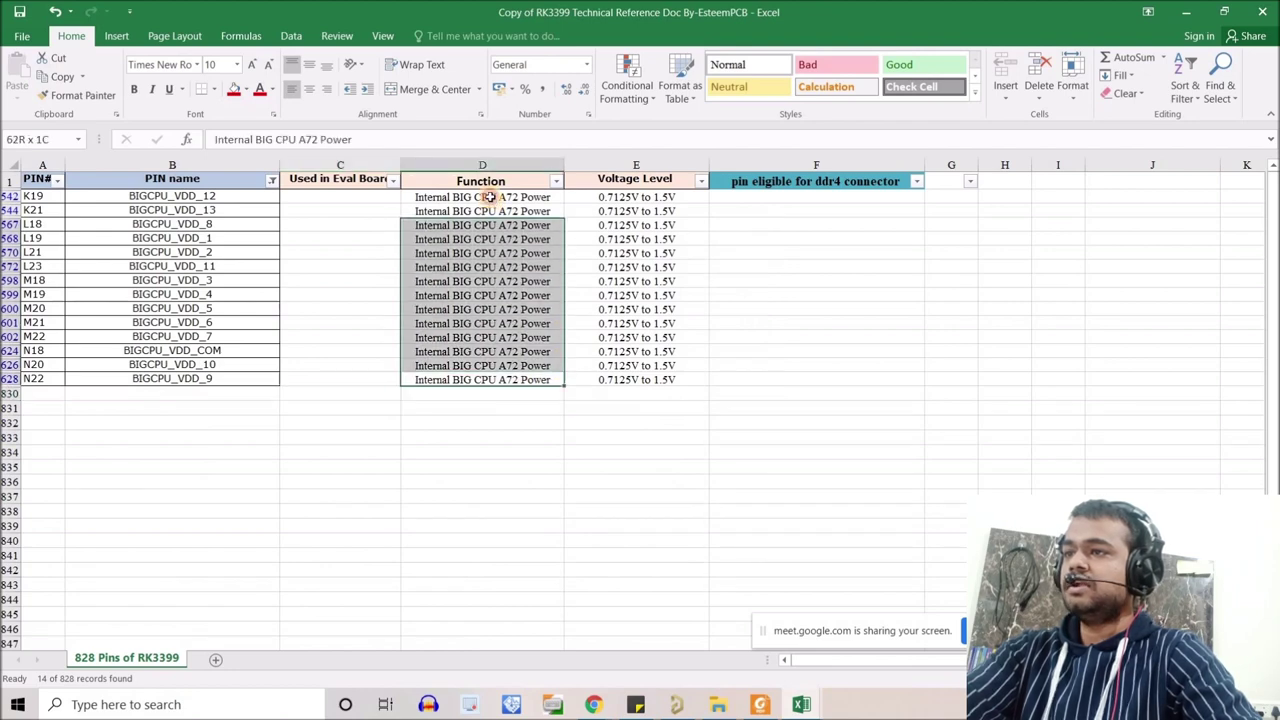
click(244, 90)
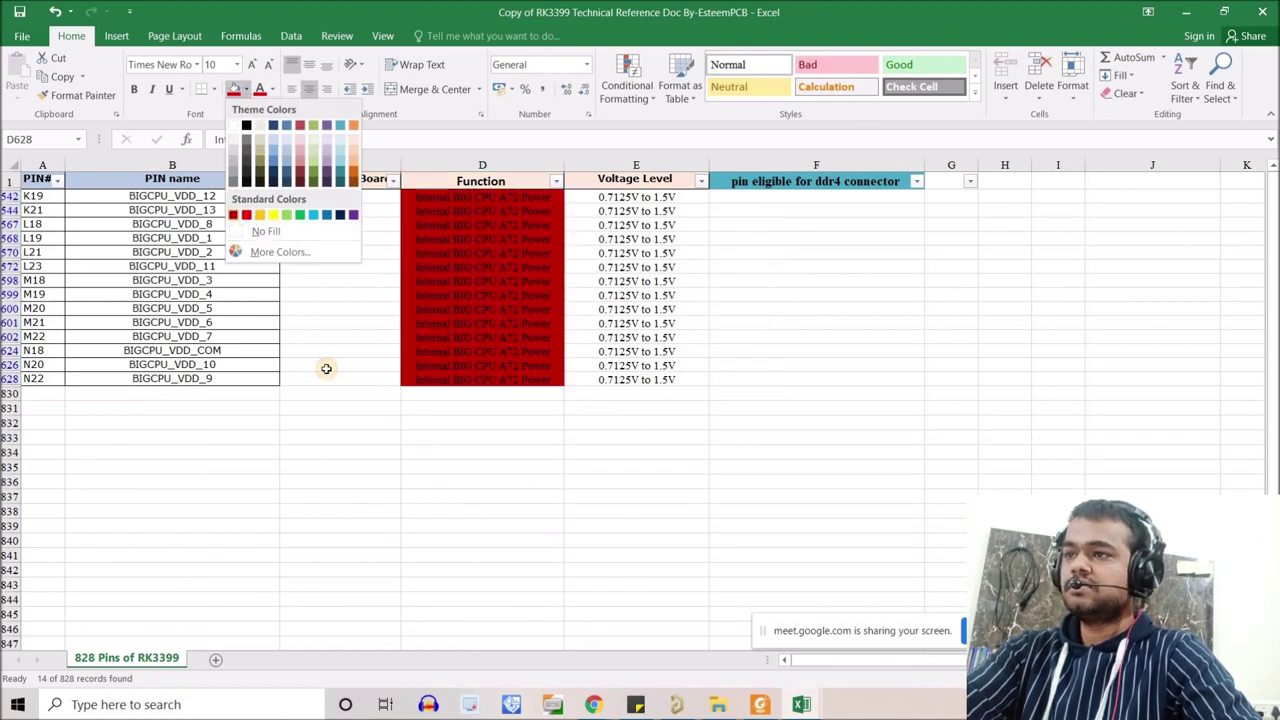
click(236, 217)
click(482, 481)
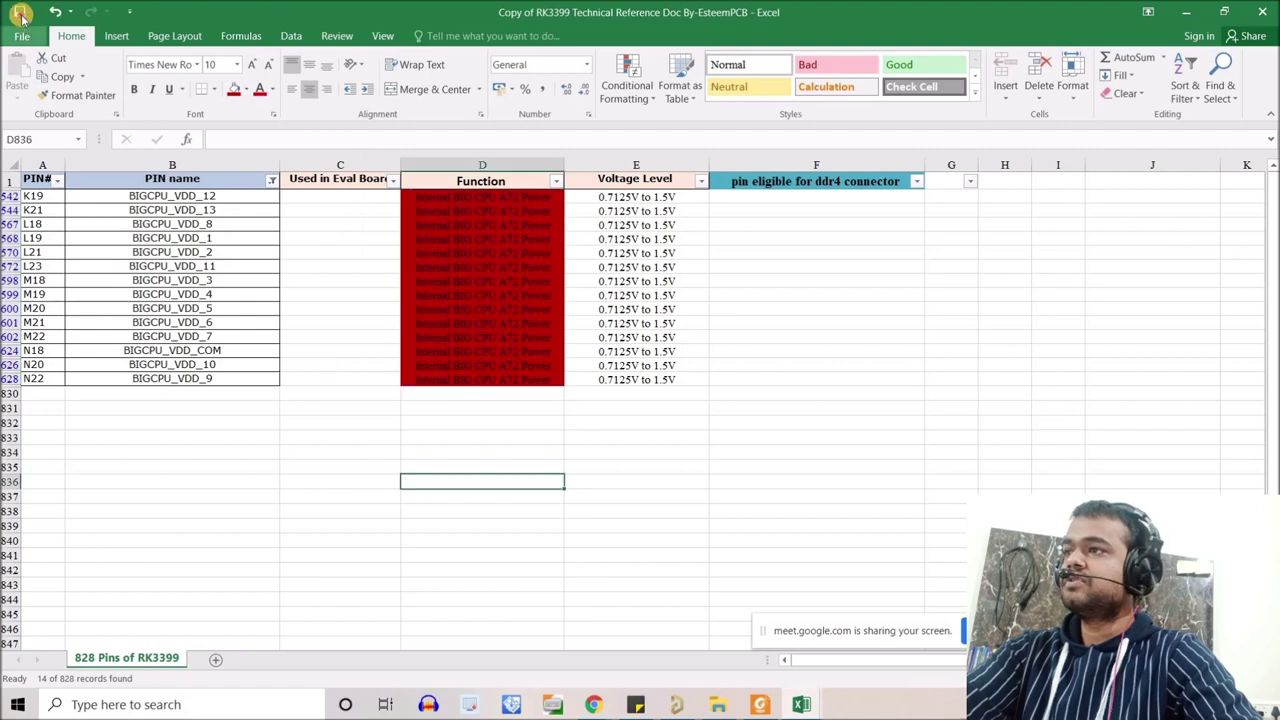
click(676, 704)
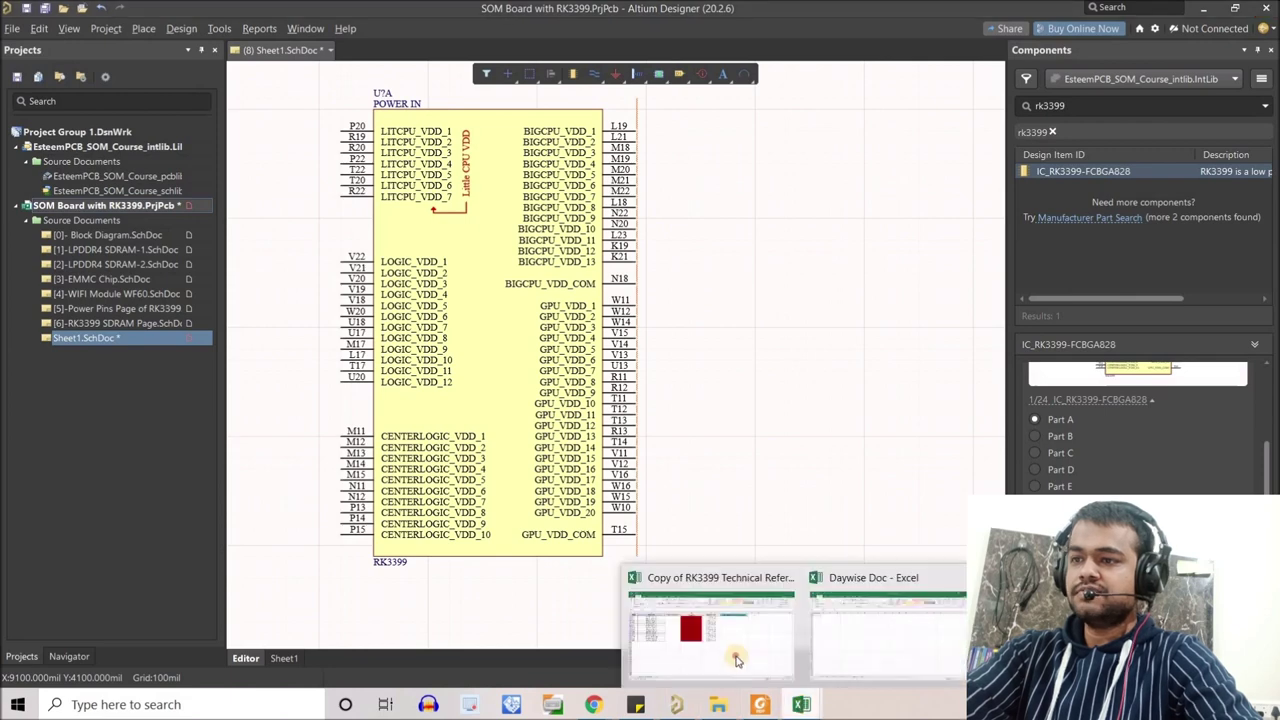
Check the BIGCPU_VDD_COM entry at B624, then bring the filtered workbook back in front.
key(alt+Tab)
click(212, 351)
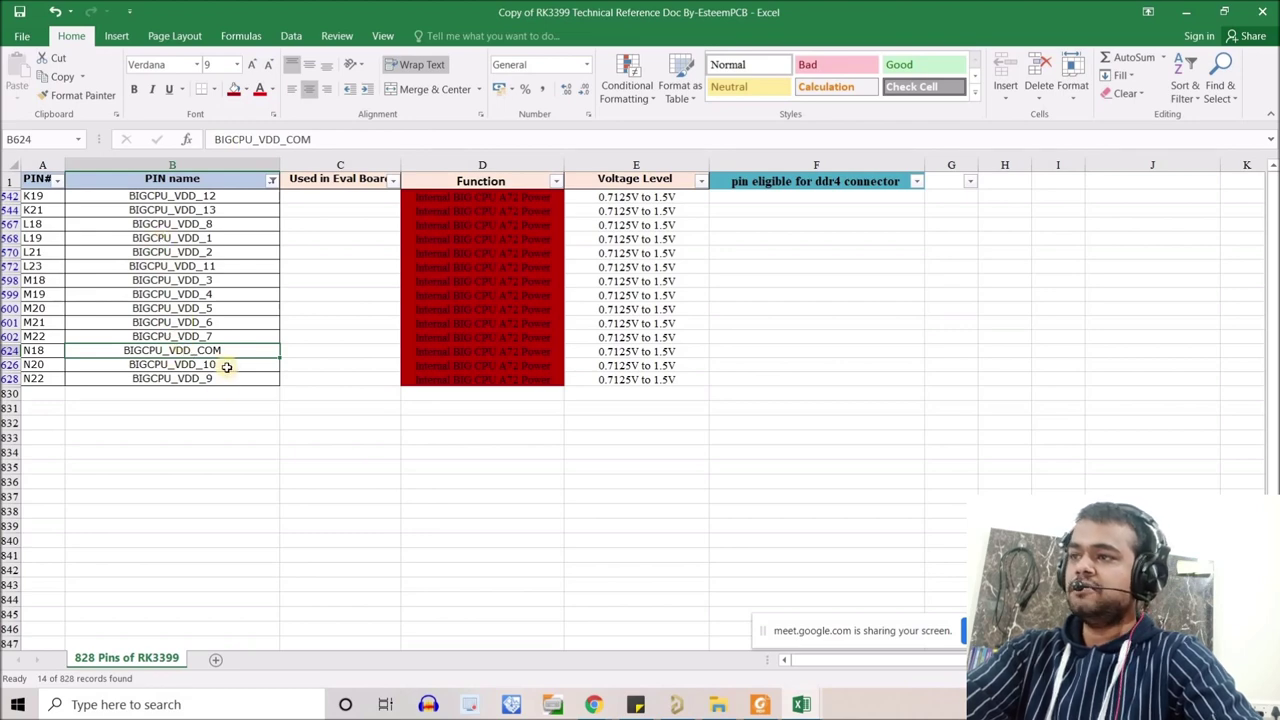
key(alt+Tab)
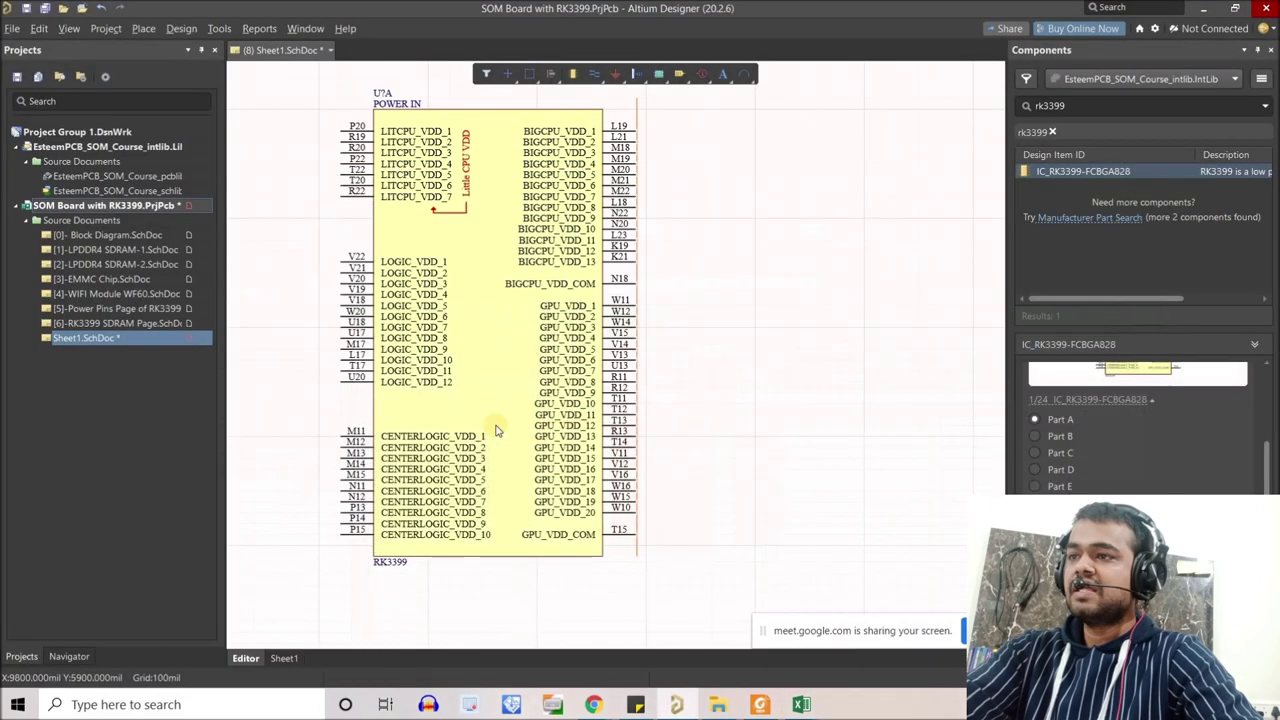
scroll(400, 465, down, 1)
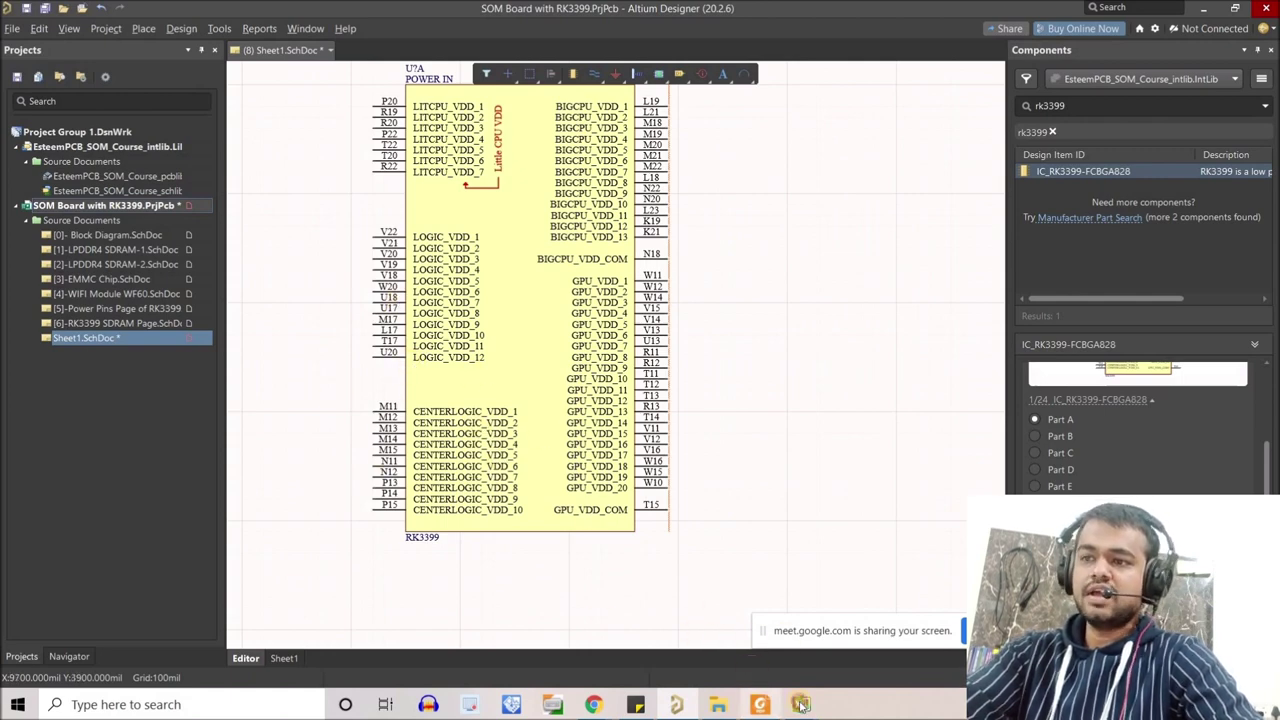
mouse_move(801, 704)
click(710, 615)
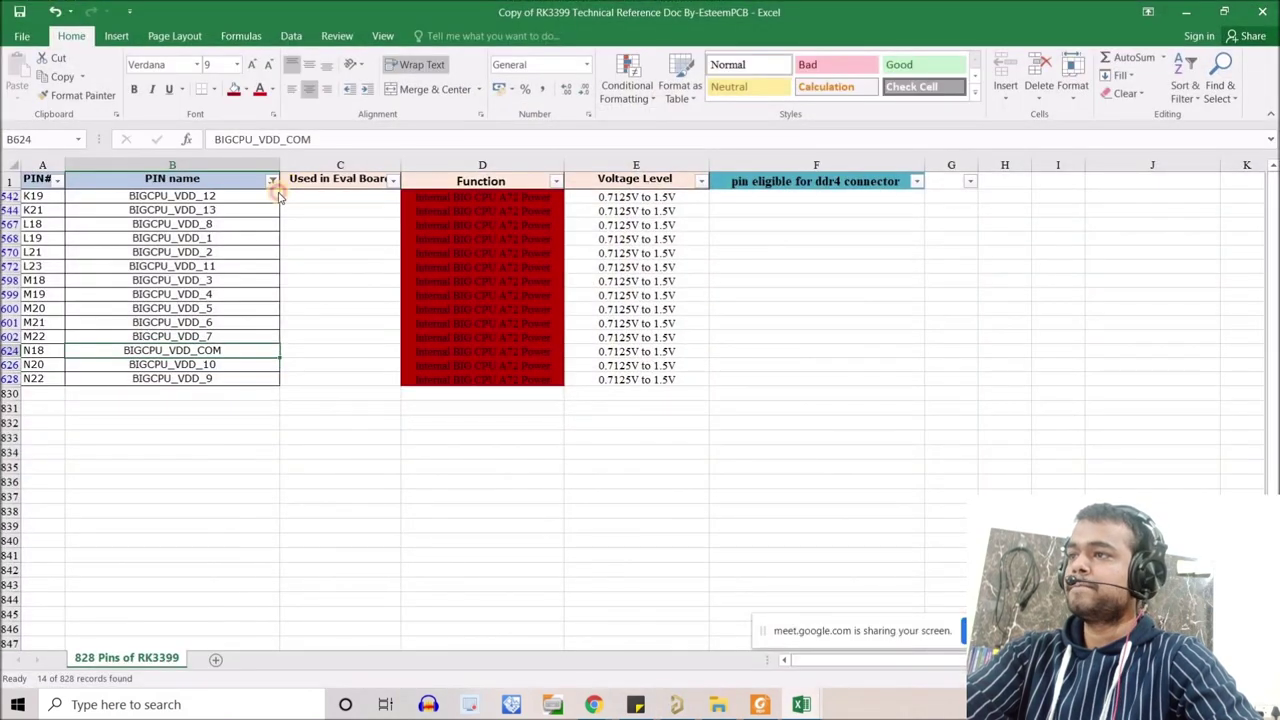
Filter pin names containing LOGIC, showing 22 pins, then return to the Altium schematic.
click(272, 181)
mouse_move(272, 300)
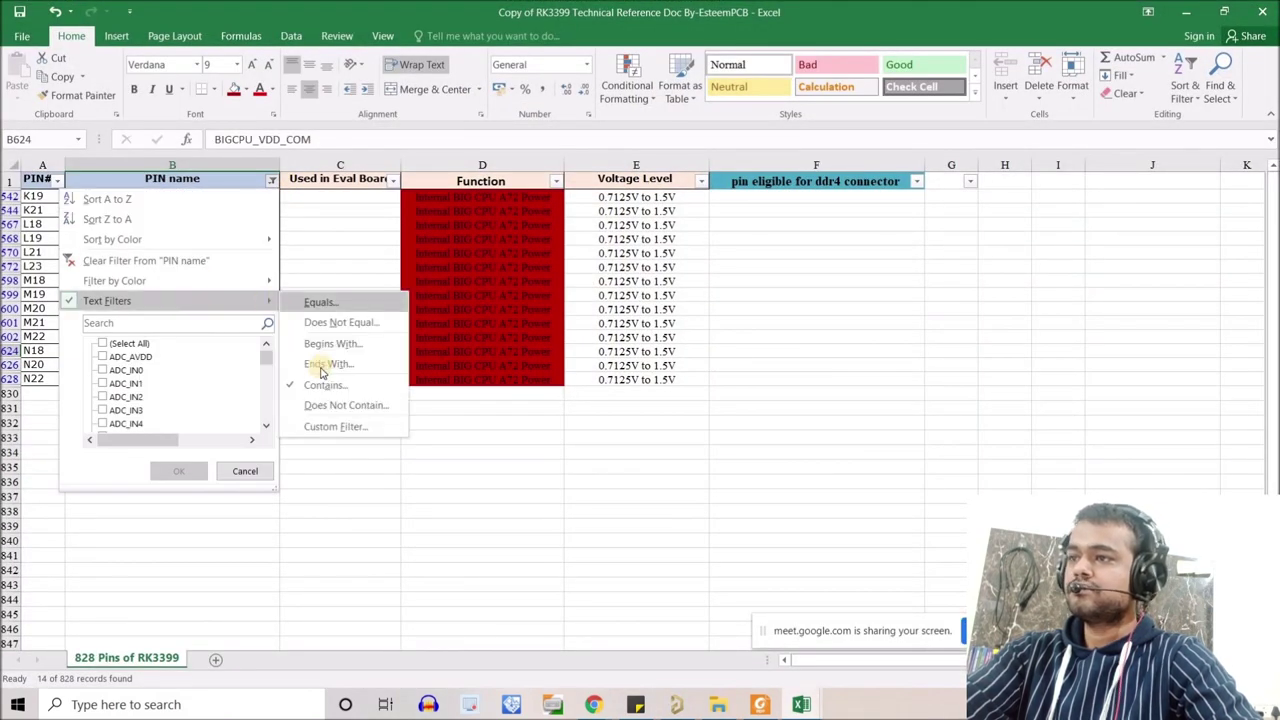
click(340, 386)
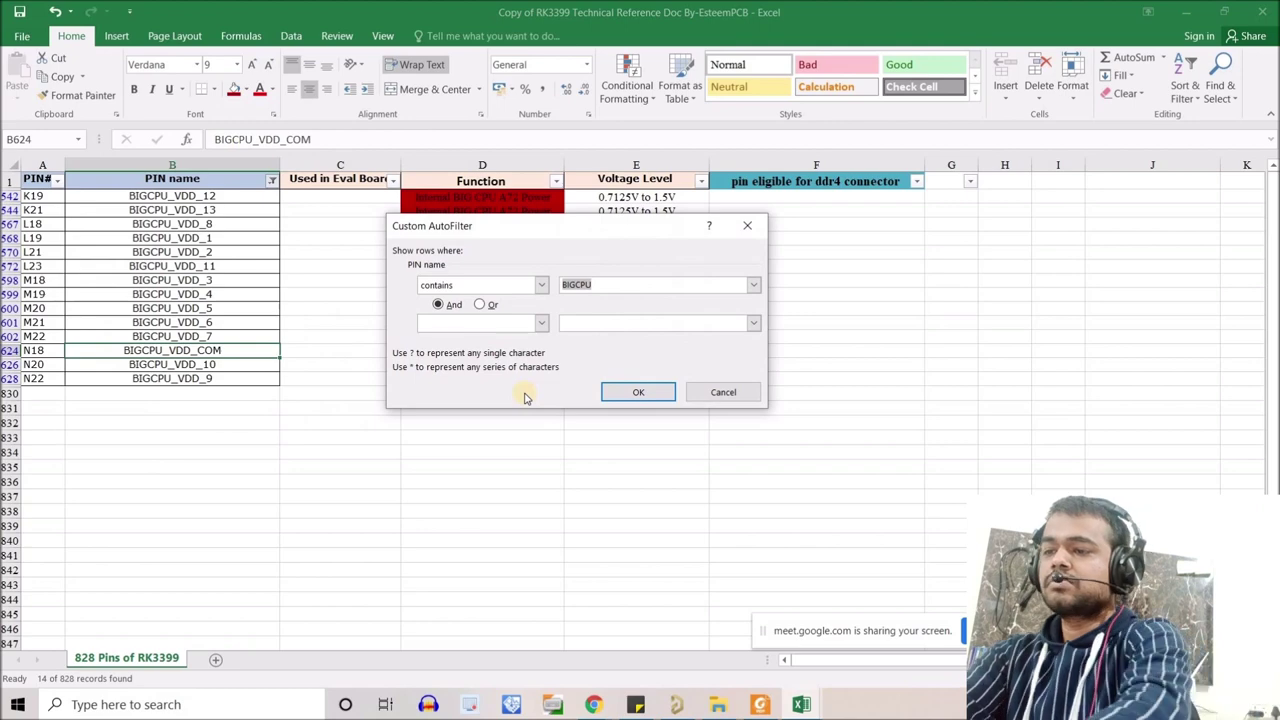
click(636, 392)
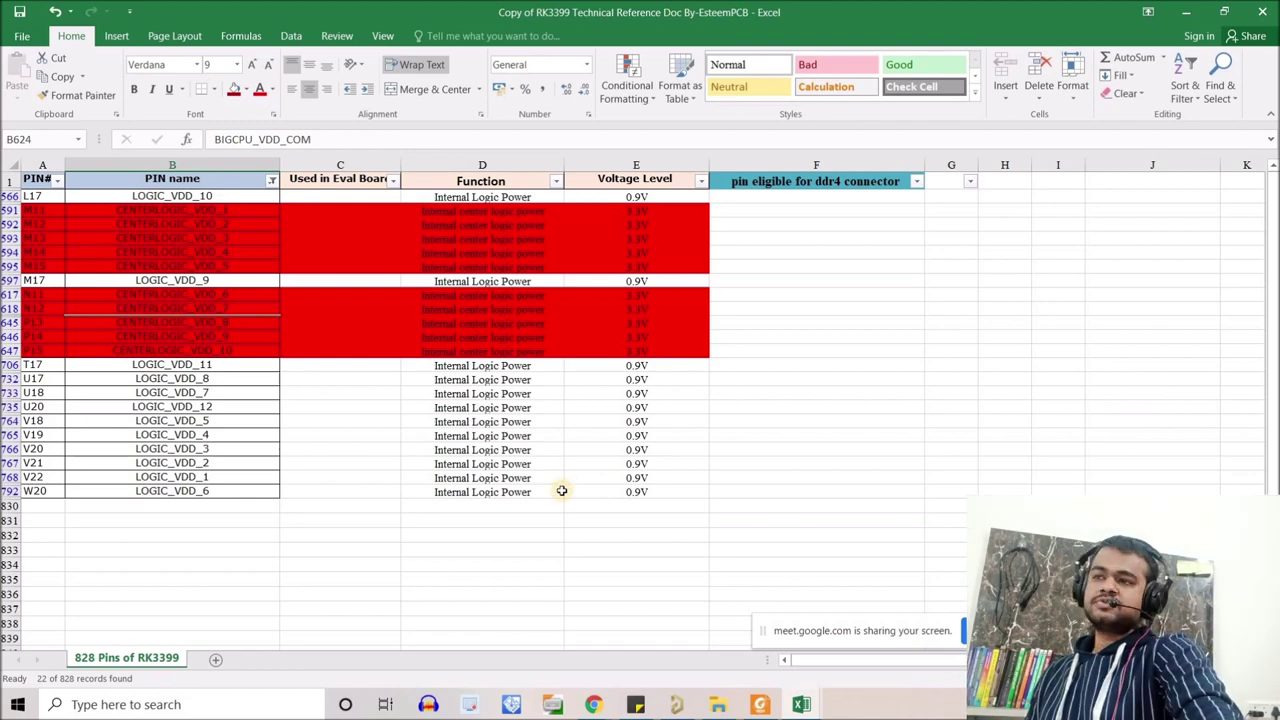
click(675, 704)
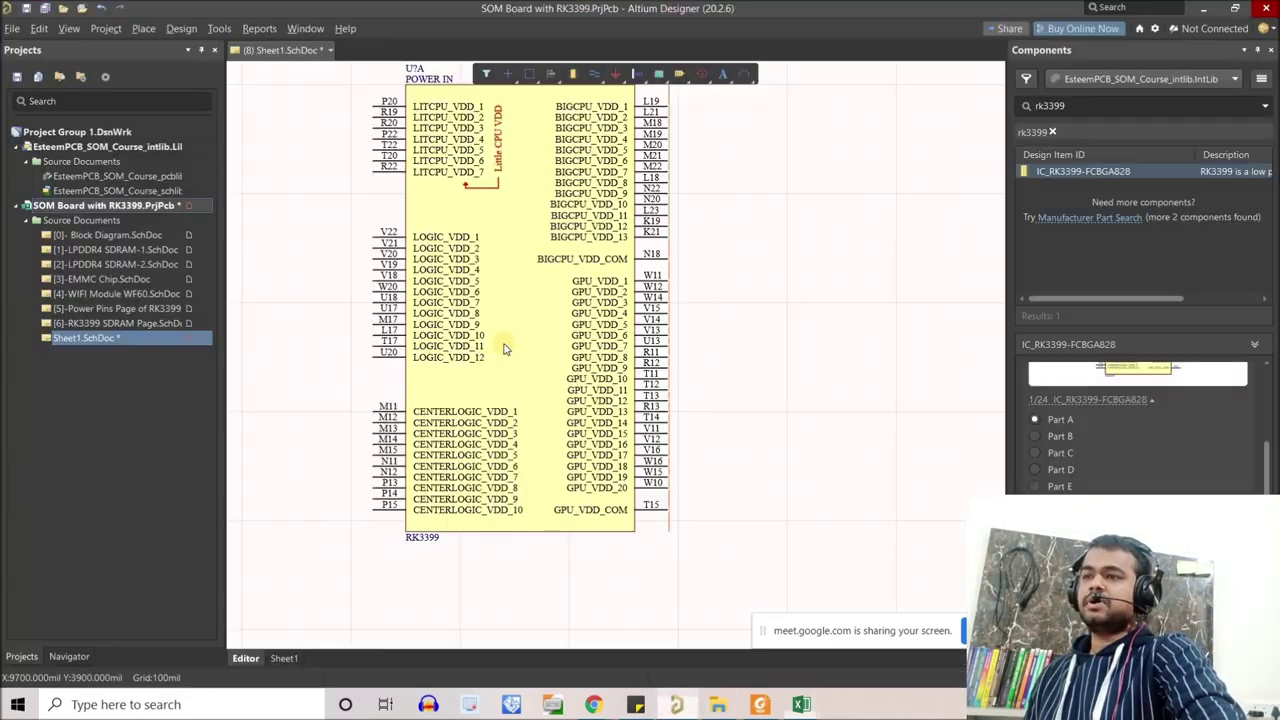
shift+scroll(470, 305, right, 2)
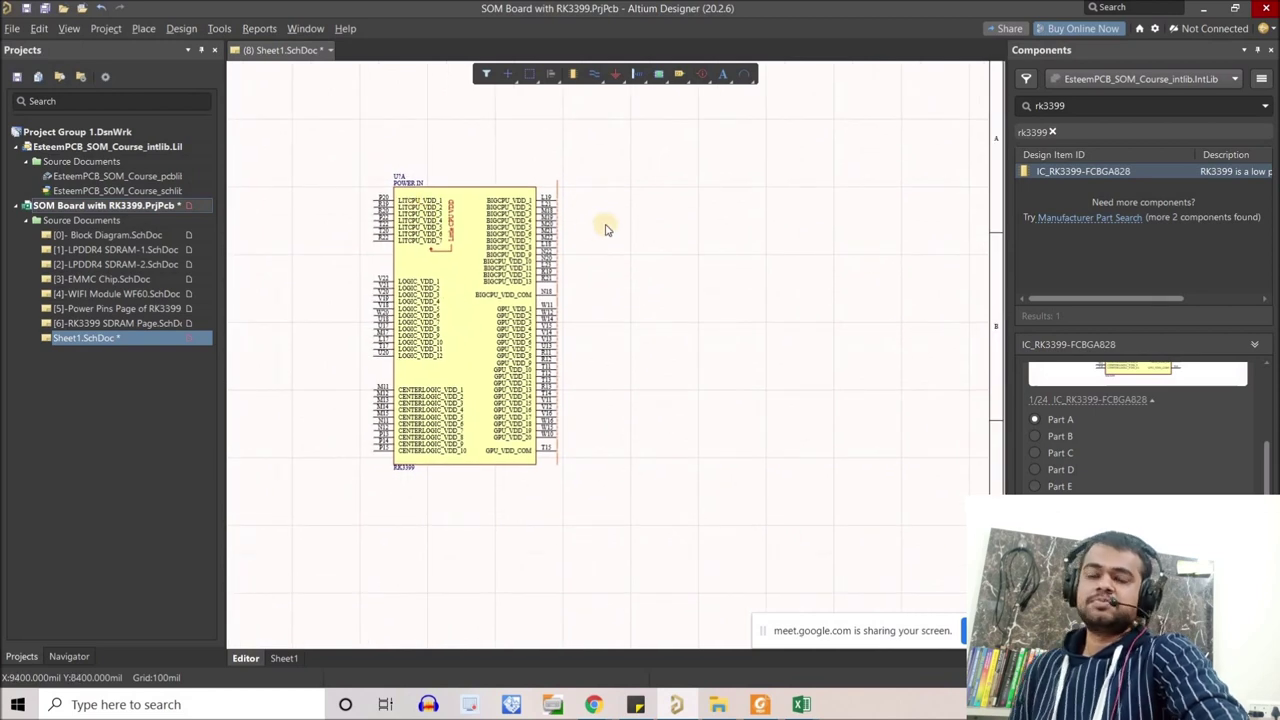
right_drag(594, 238, 596, 238)
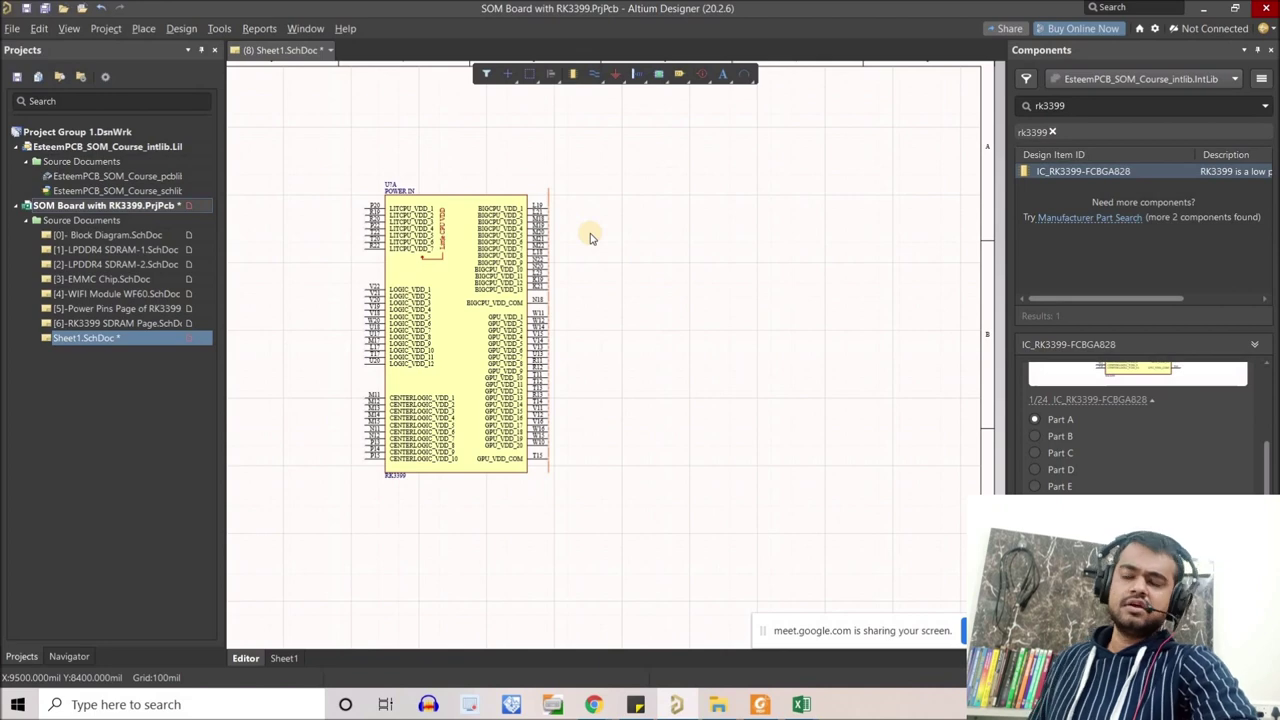
right_drag(590, 238, 646, 226)
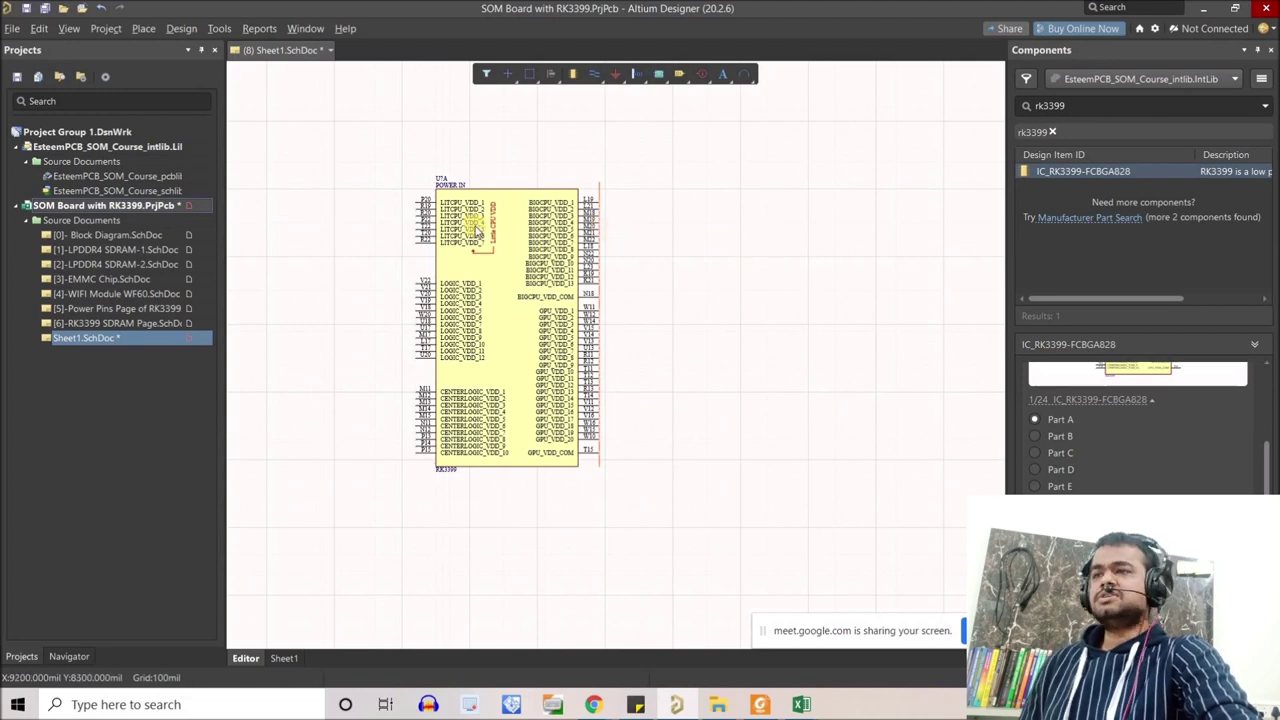
ctrl+scroll(453, 232, up, 4)
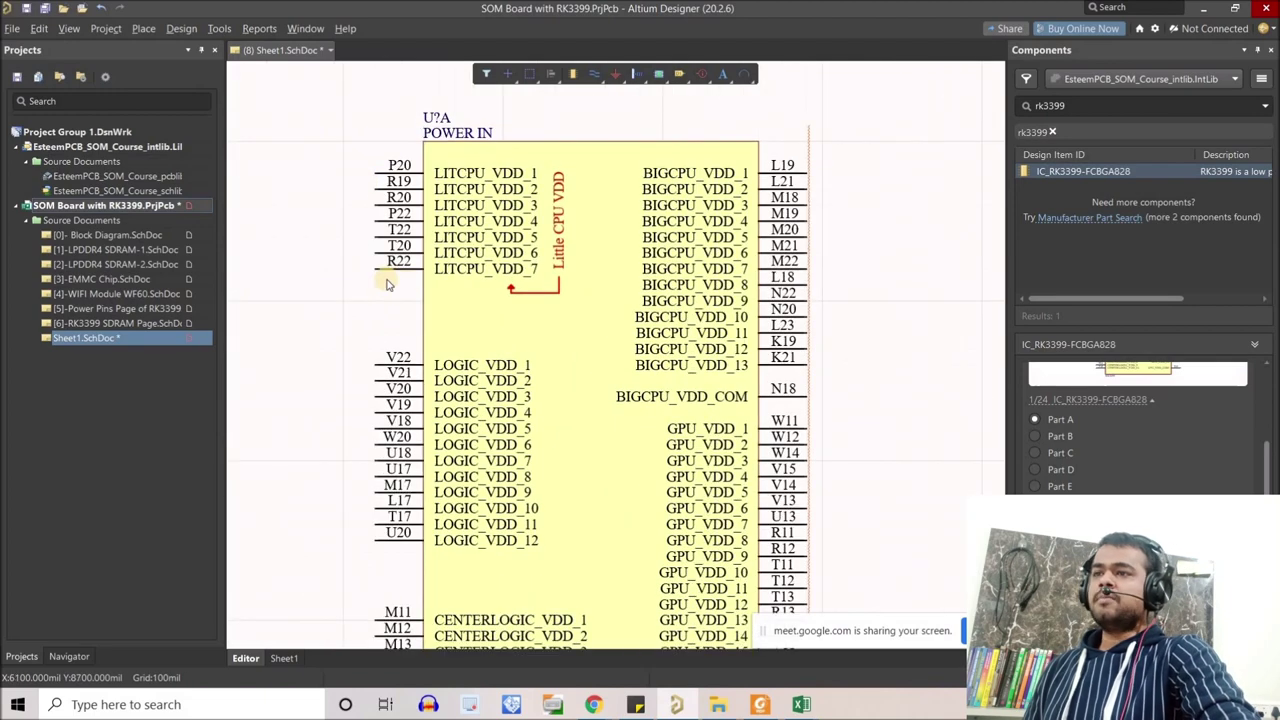
ctrl+scroll(365, 195, down, 3)
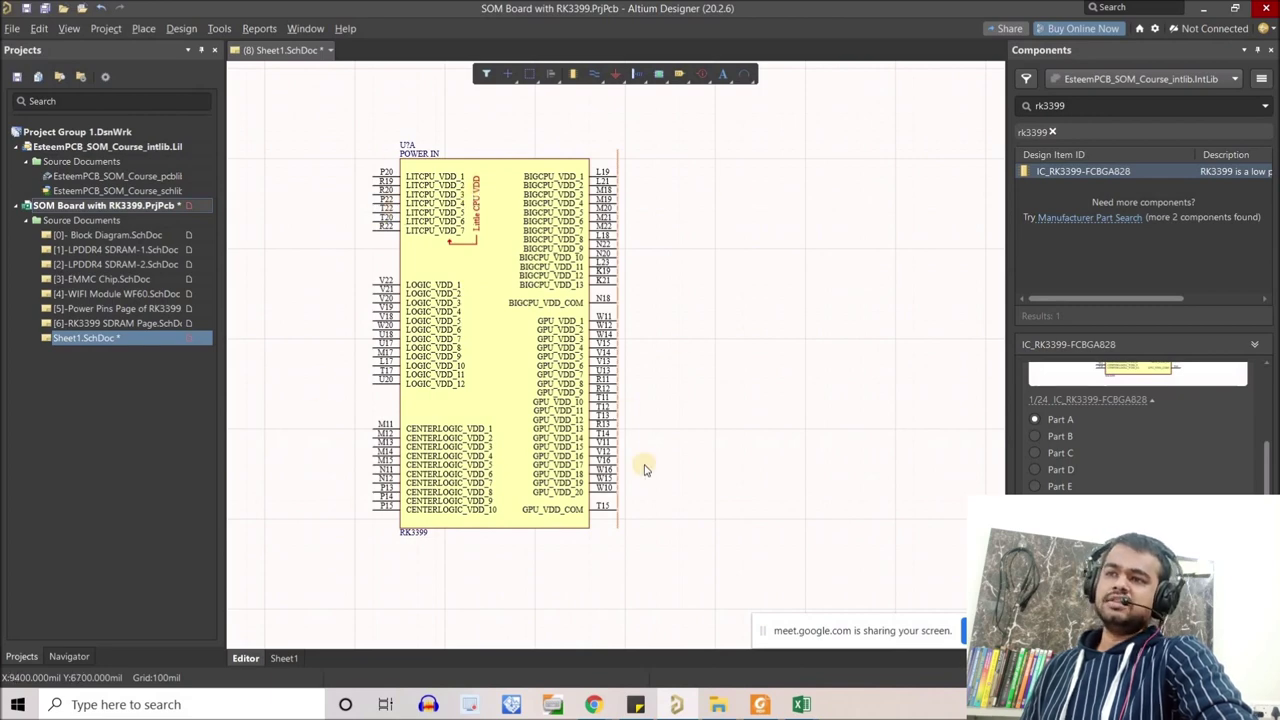
ctrl+scroll(440, 240, down, 2)
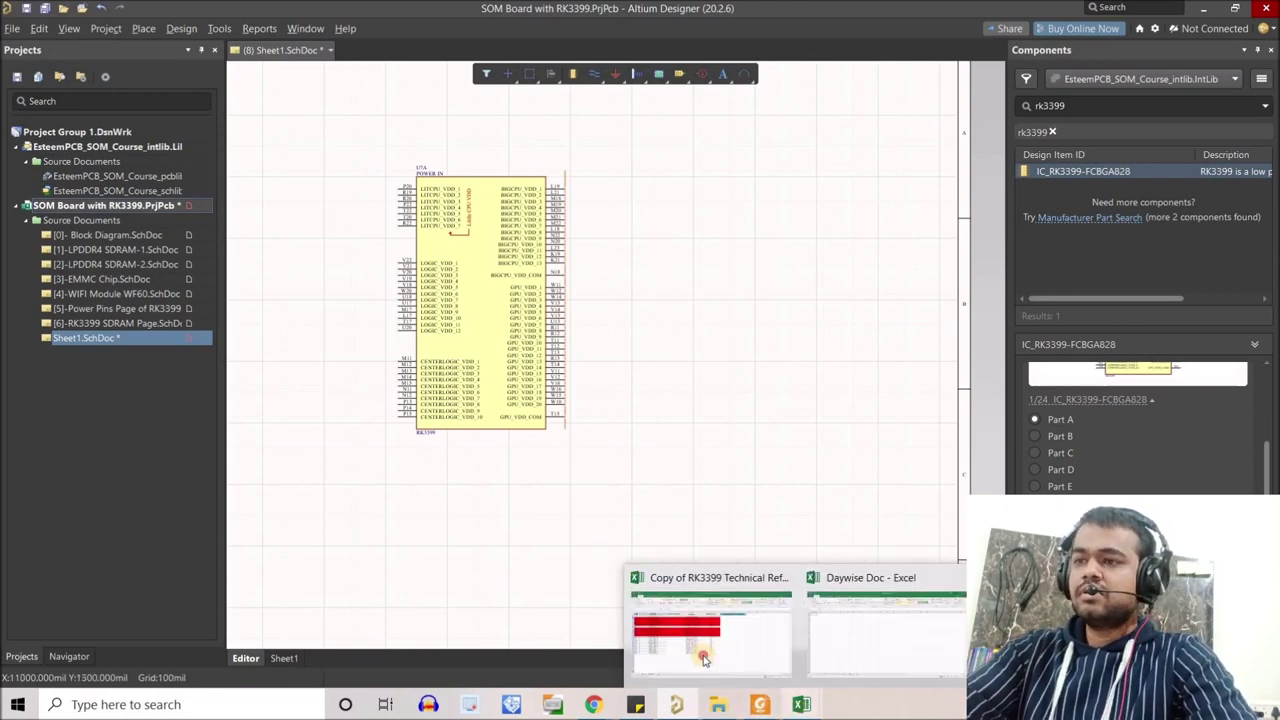
Bring the RK3399 pin-list workbook to the front.
click(743, 681)
mouse_move(801, 704)
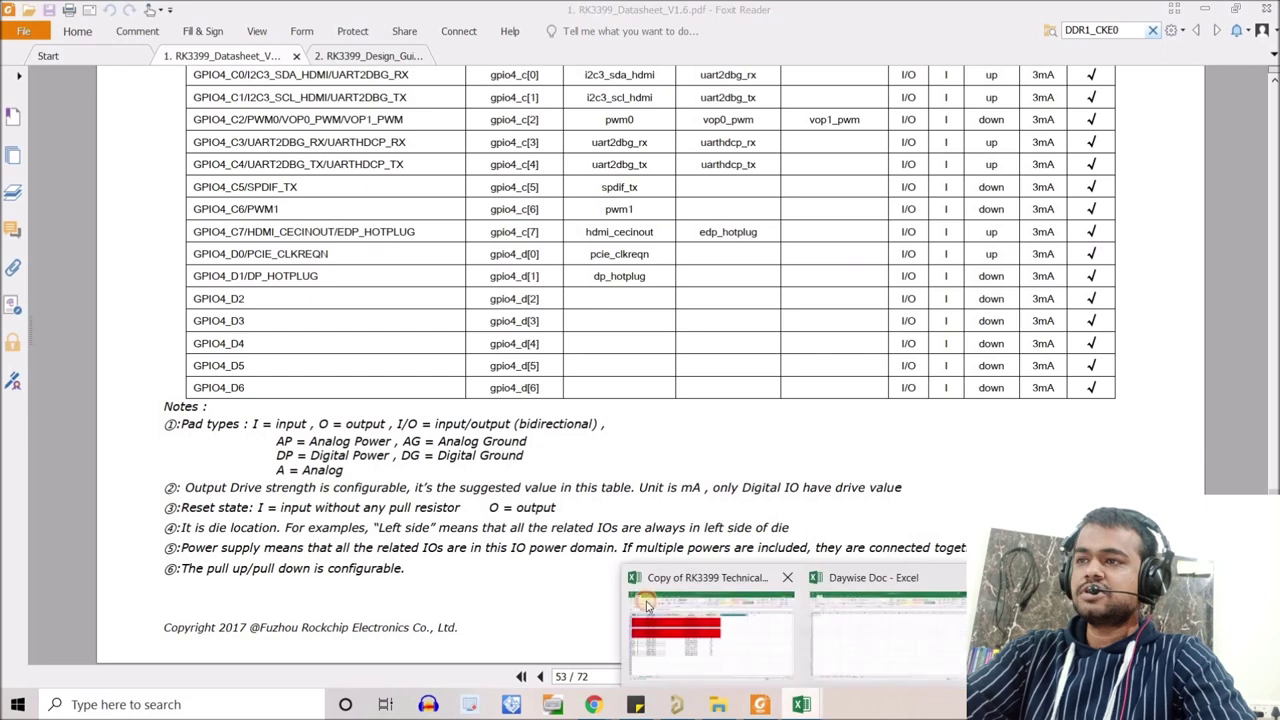
click(790, 620)
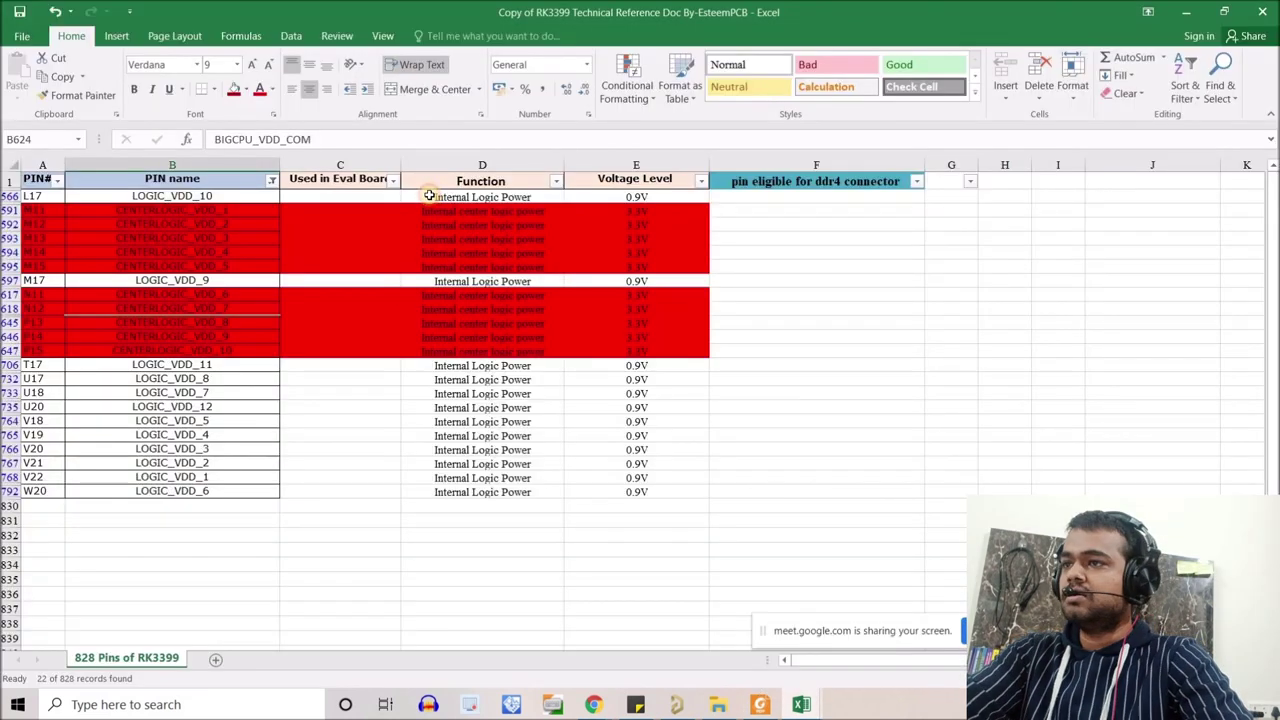
Fill the LOGIC_VDD Function cells D566:D792 dark red and return to Altium.
click(430, 196)
drag(465, 197, 462, 492)
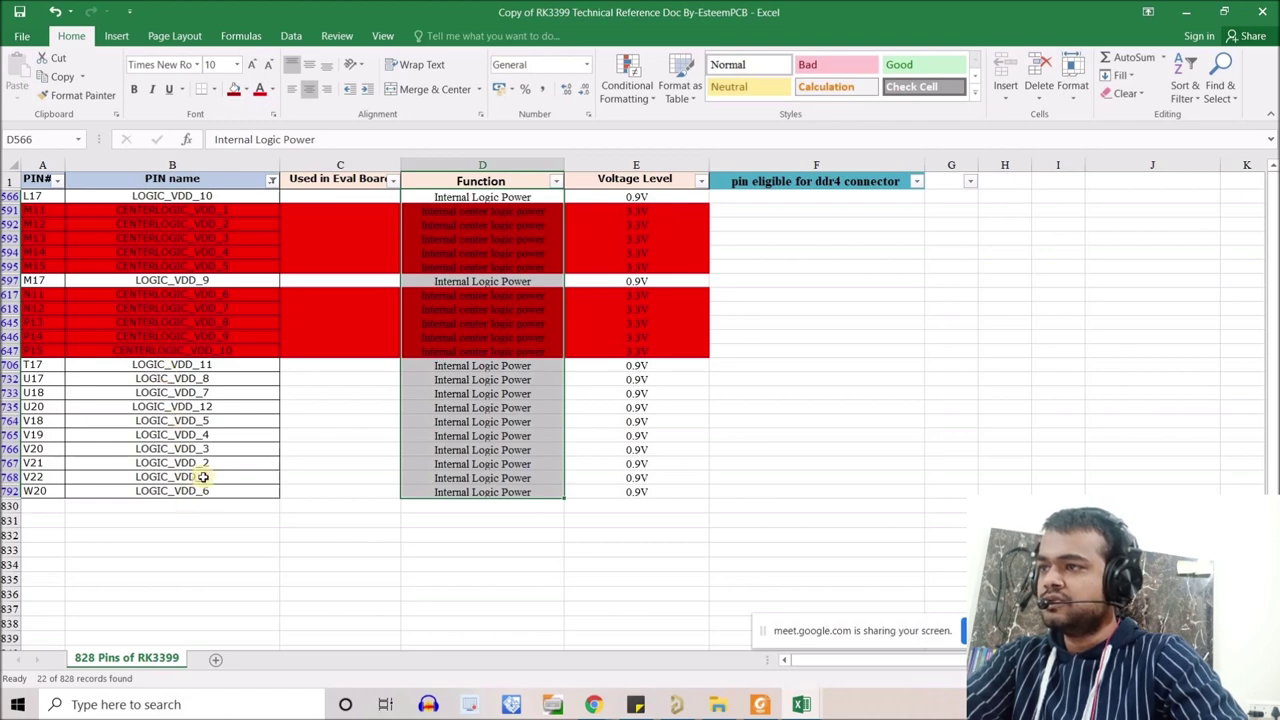
click(235, 90)
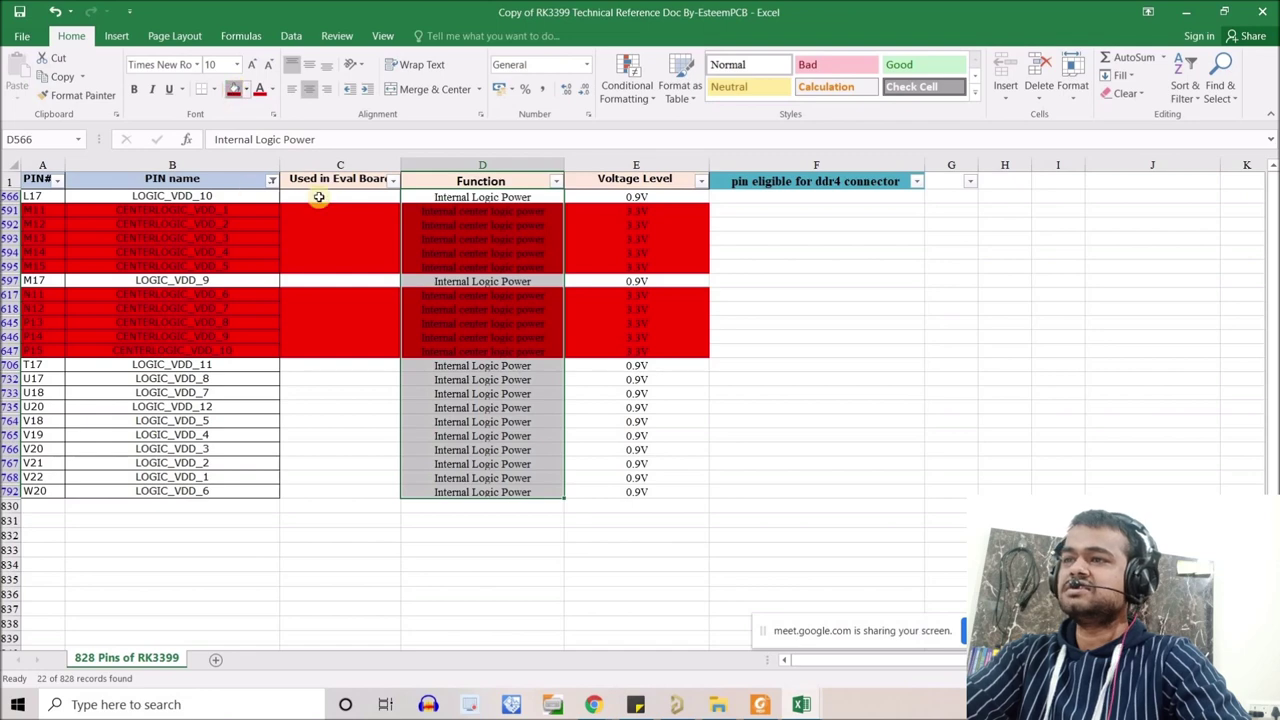
click(340, 579)
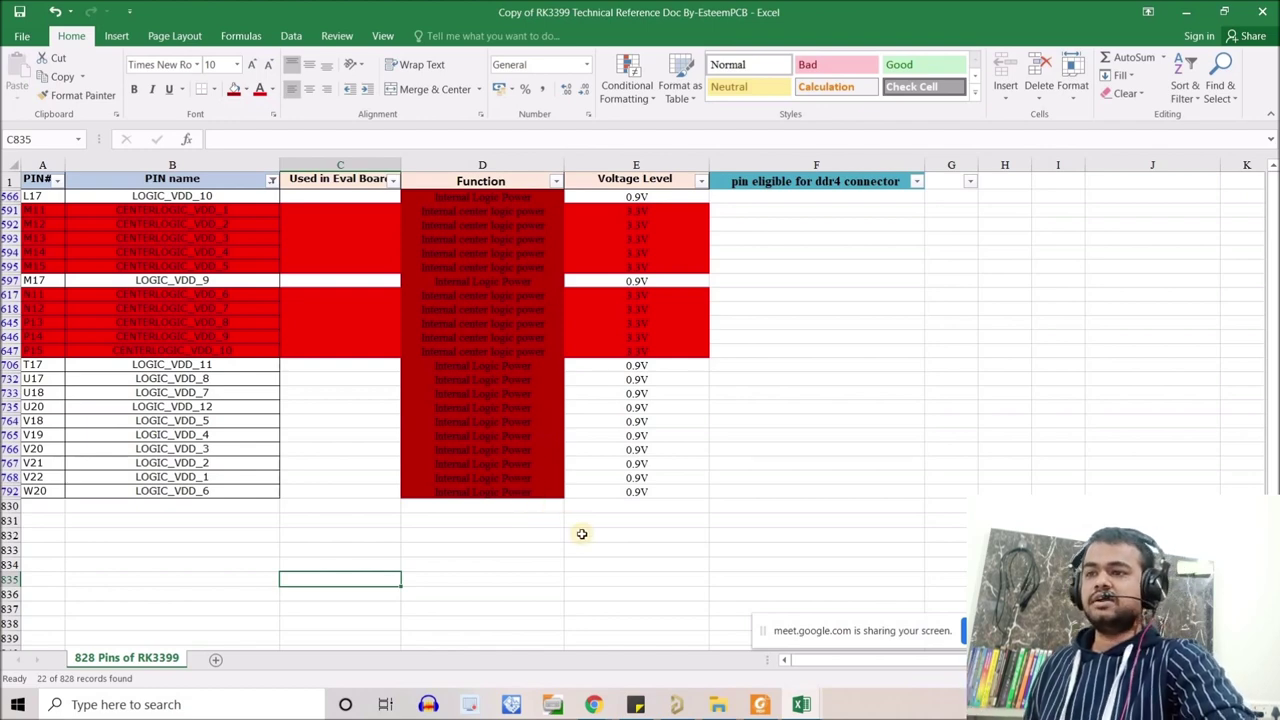
click(688, 708)
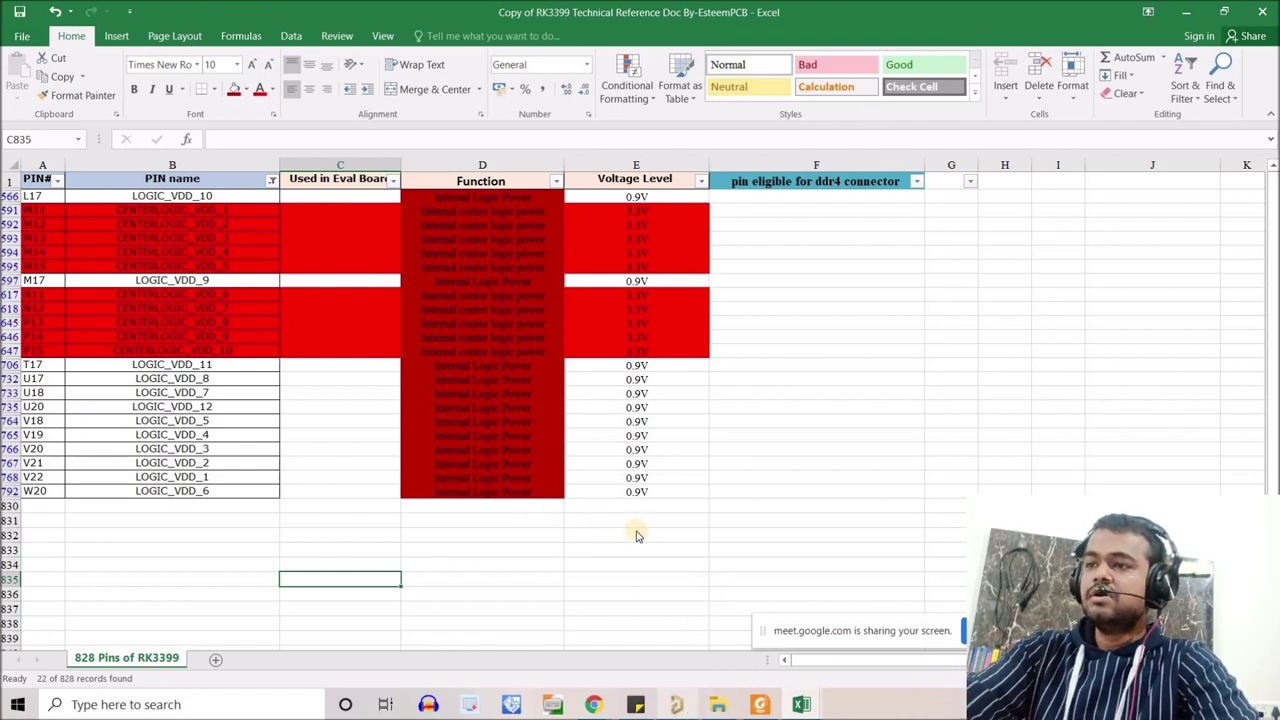
ctrl+scroll(537, 336, up, 1)
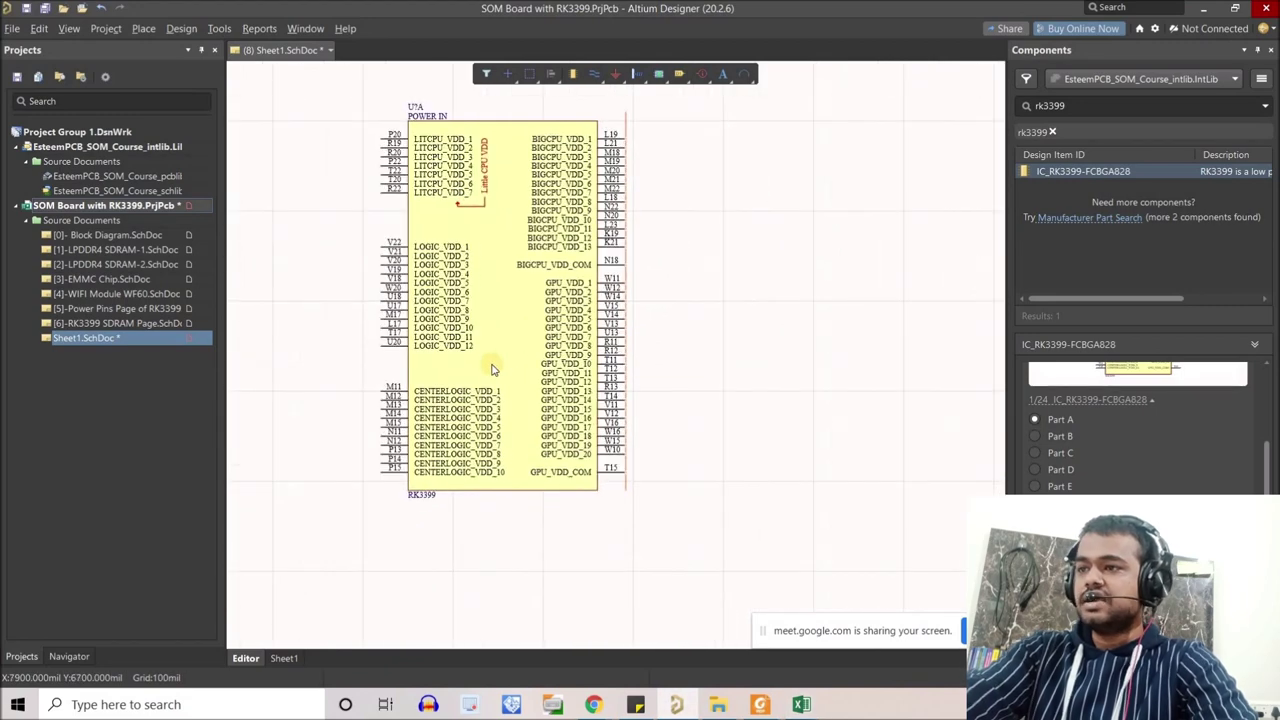
ctrl+scroll(481, 375, down, 1)
ctrl+scroll(527, 262, down, 1)
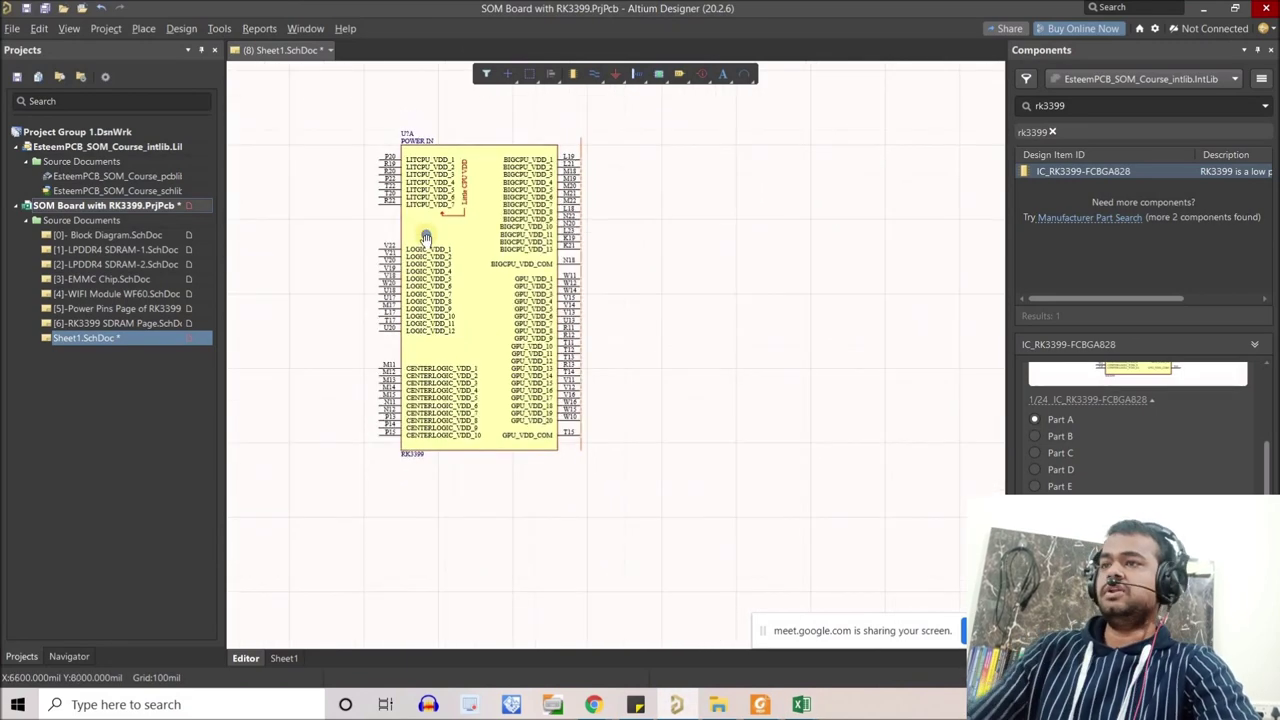
click(527, 262)
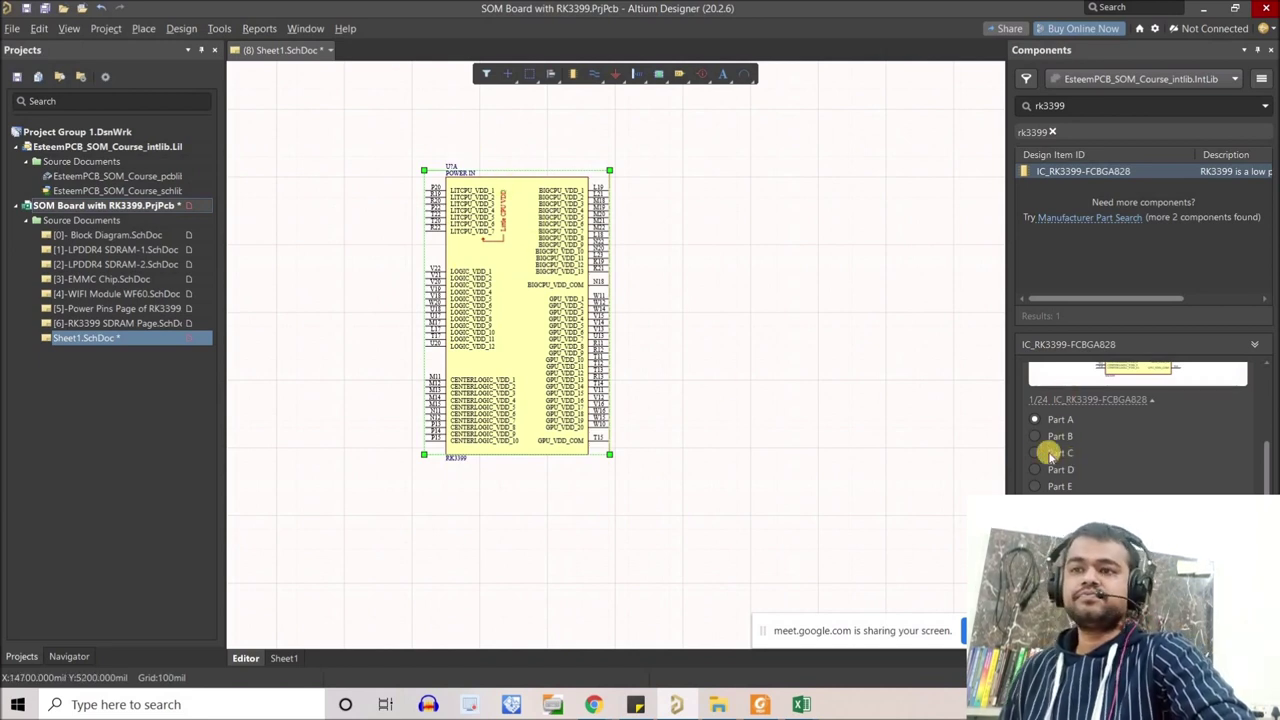
right_drag(805, 420, 813, 416)
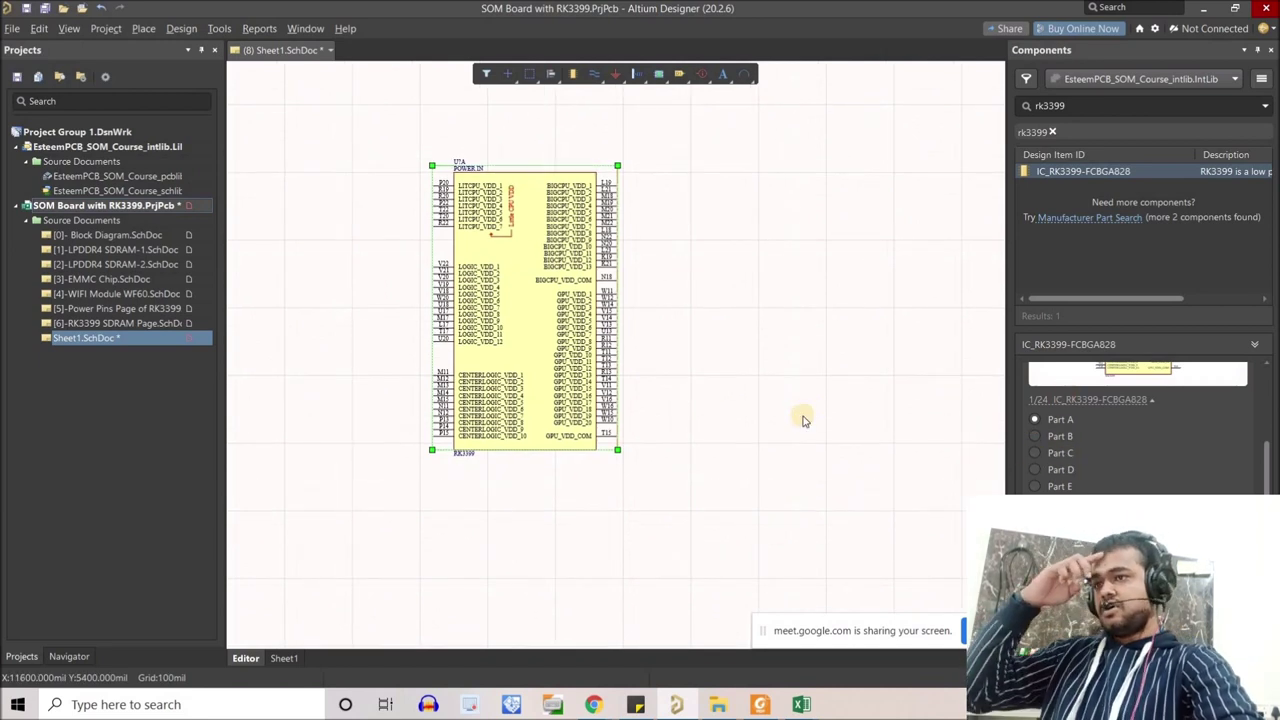
double_click(88, 311)
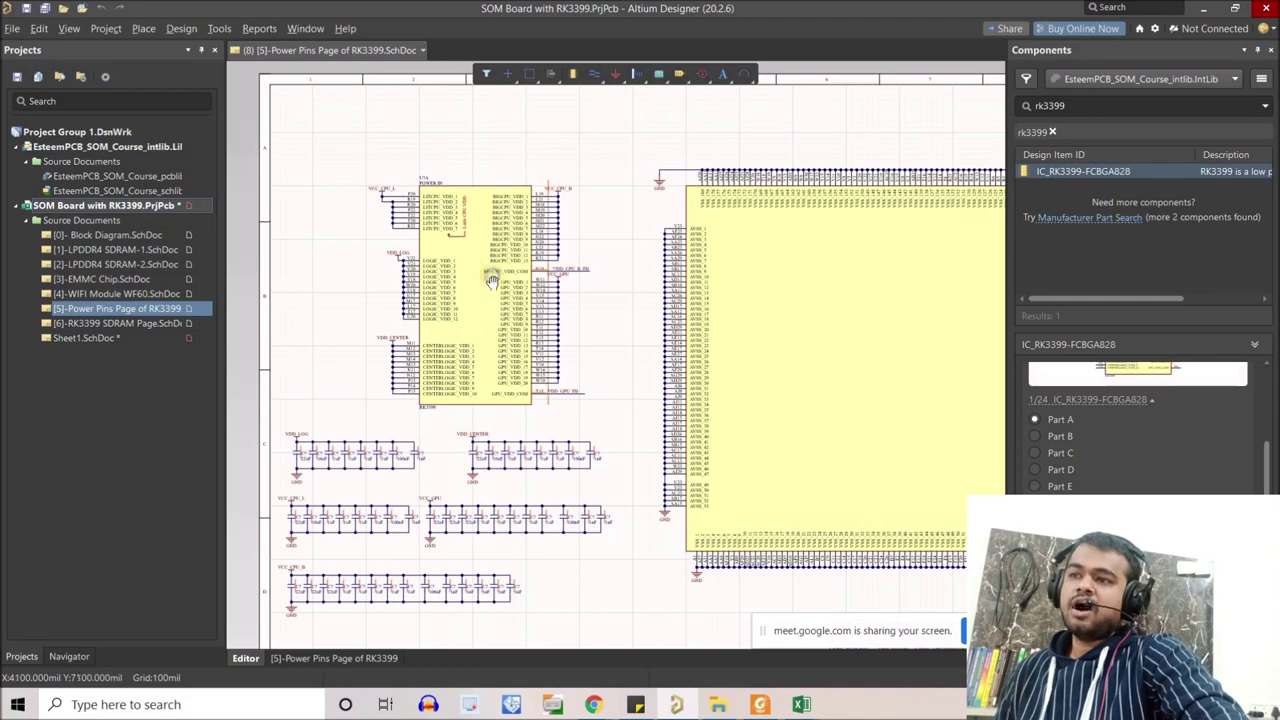
right_drag(492, 280, 522, 238)
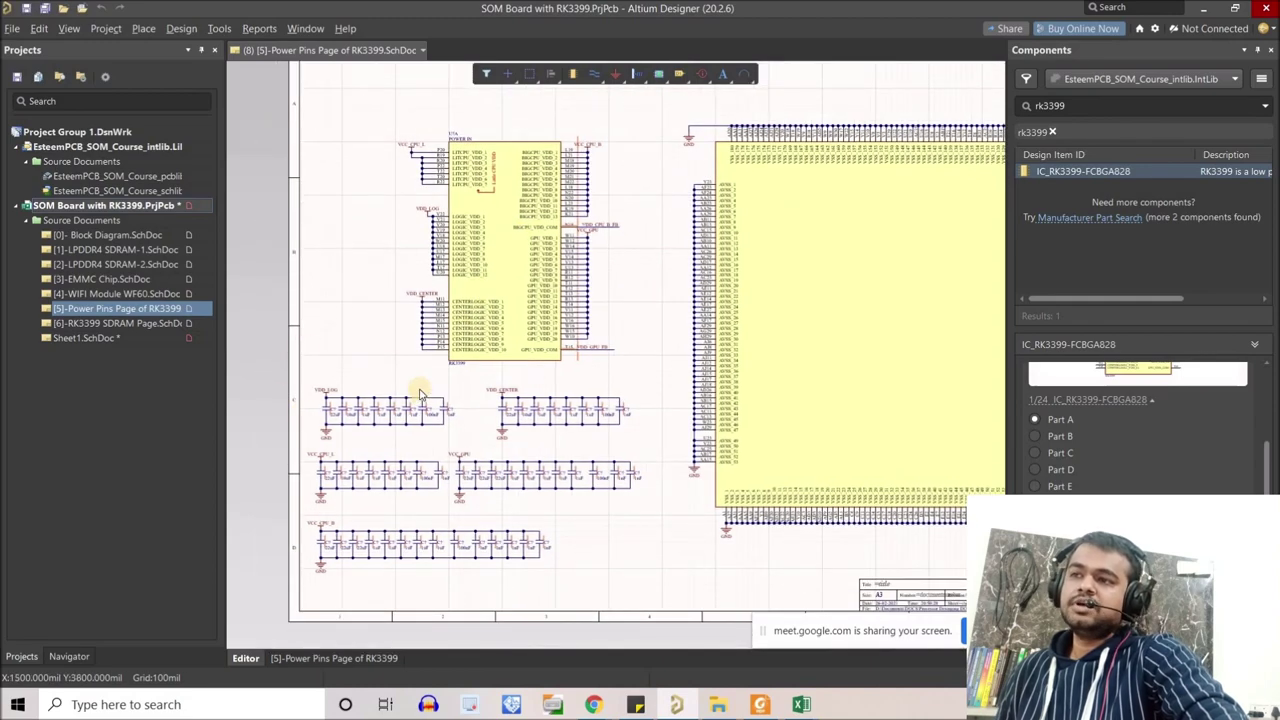
ctrl+scroll(400, 400, up, 2)
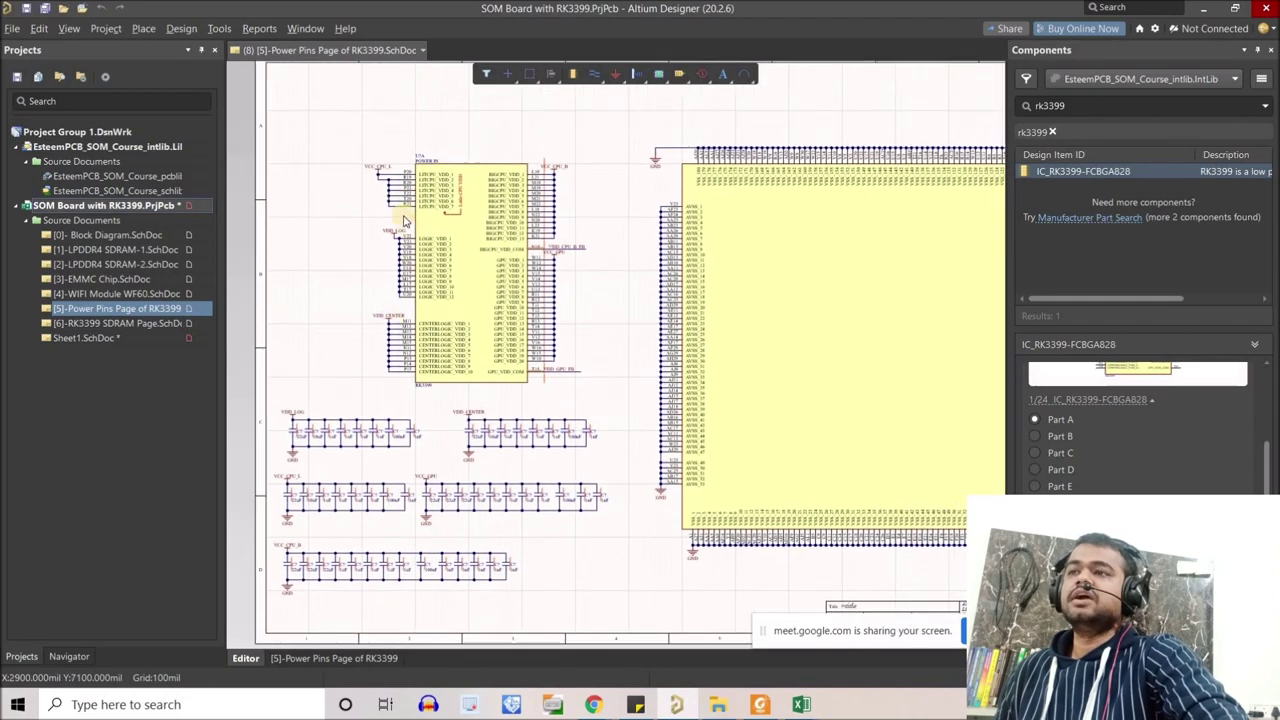
ctrl+scroll(420, 230, up, 2)
right_drag(438, 249, 505, 305)
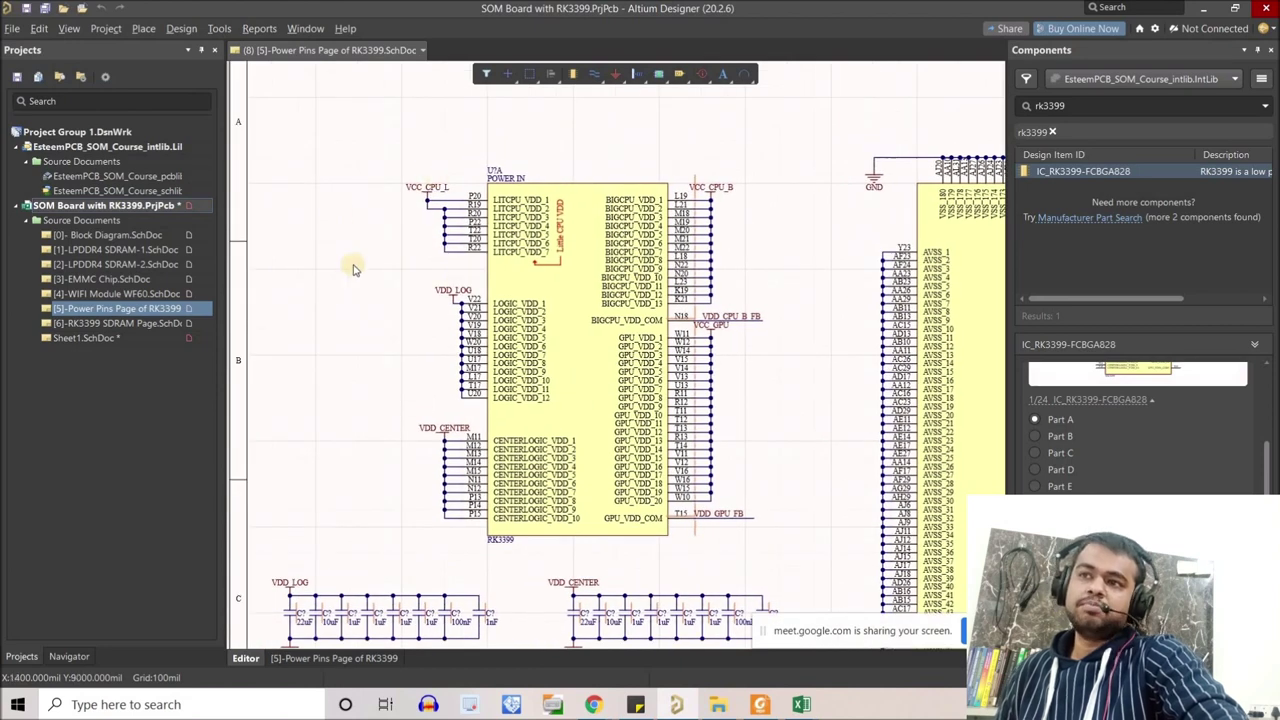
ctrl+scroll(354, 268, down, 1)
ctrl+scroll(360, 274, down, 1)
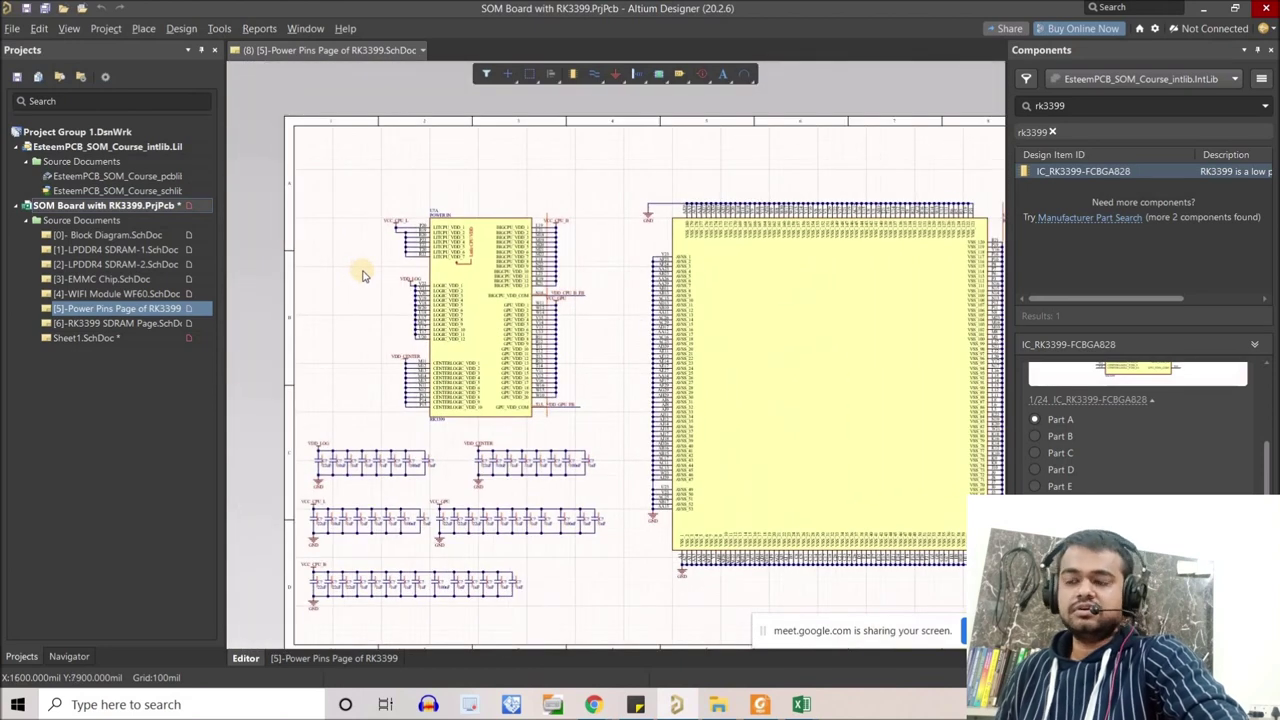
right_drag(477, 403, 463, 385)
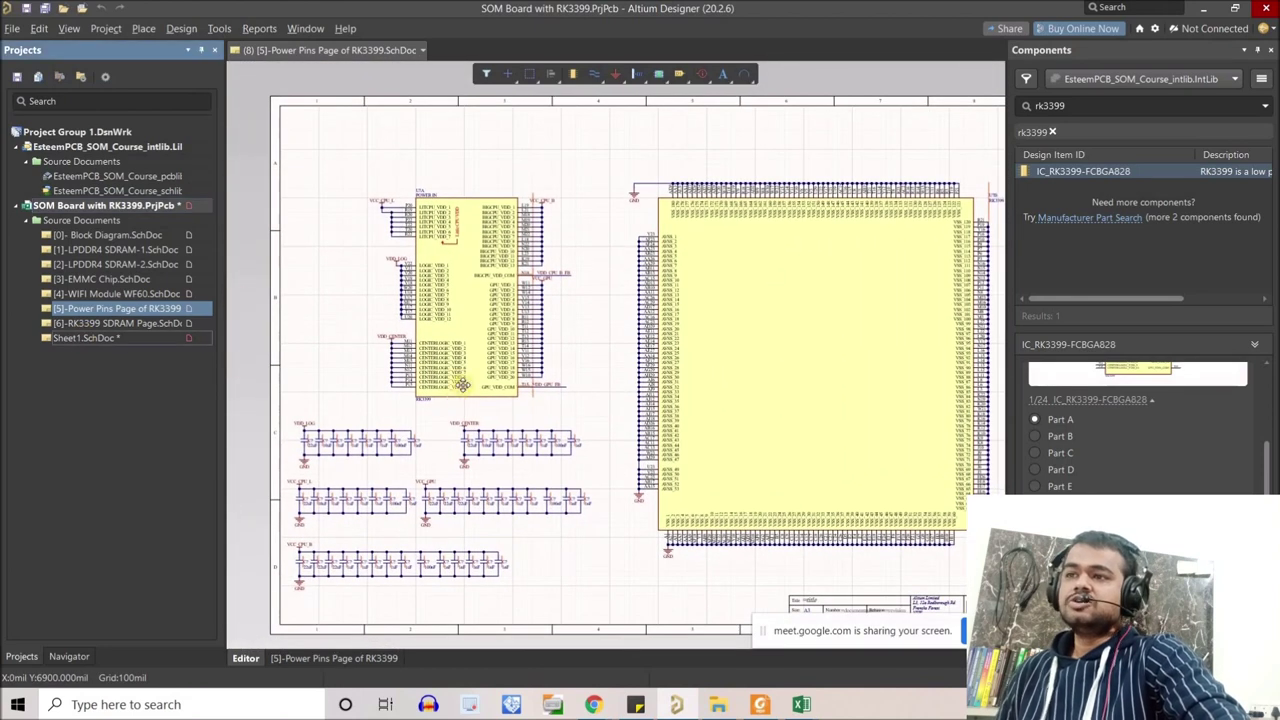
key(ctrl+Tab)
ctrl+scroll(460, 357, down, 1)
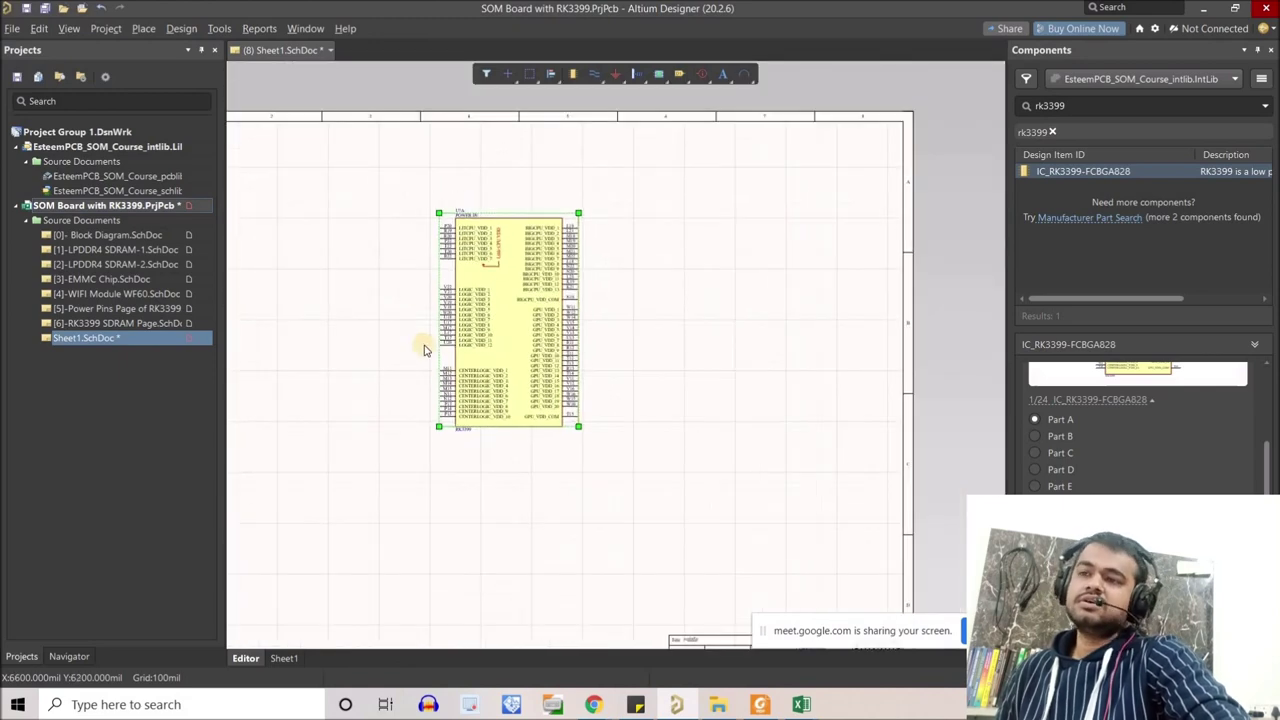
scroll(478, 335, down, 1)
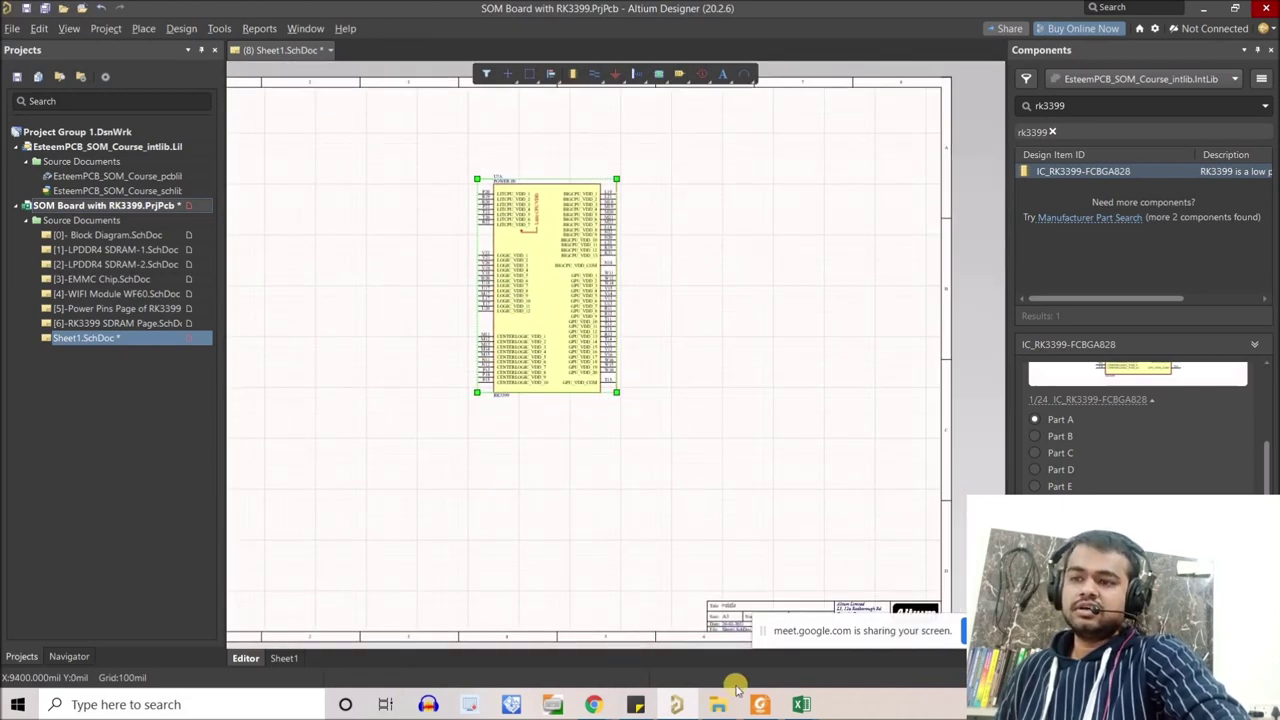
Open the RK3399 Hardware Design Guide in Foxit at page 40, the Power Pin table.
click(760, 704)
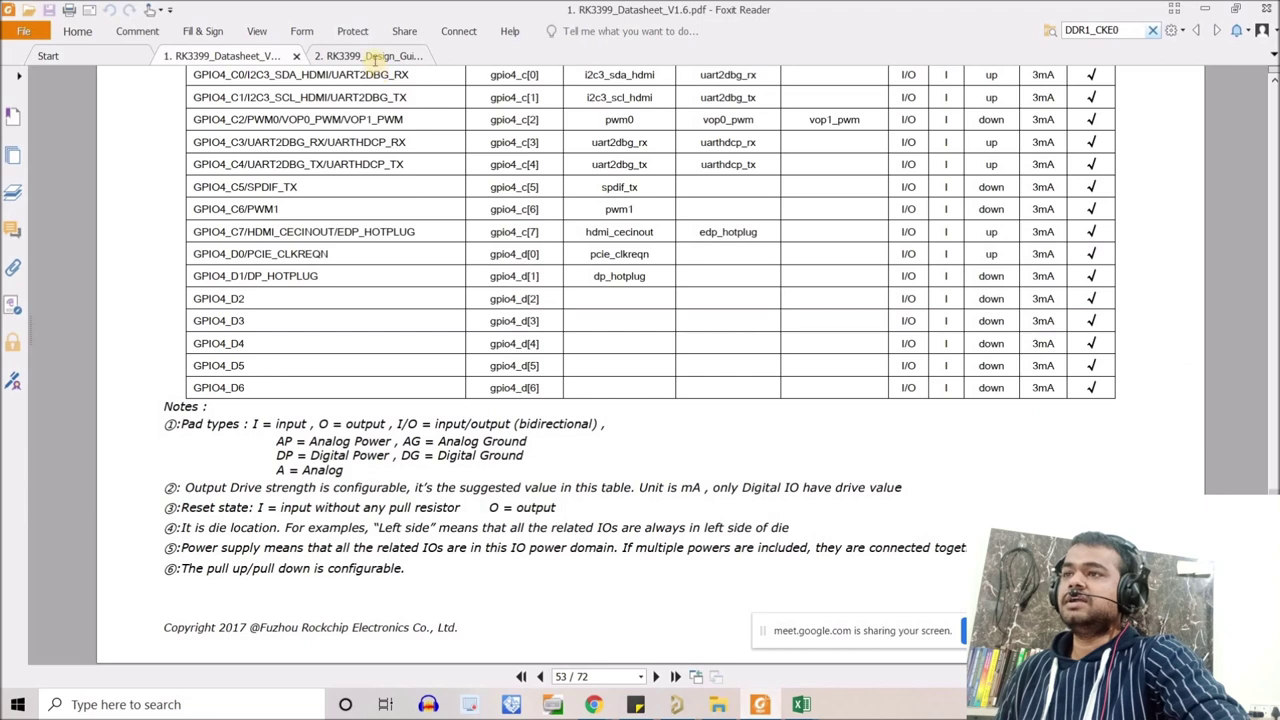
click(375, 57)
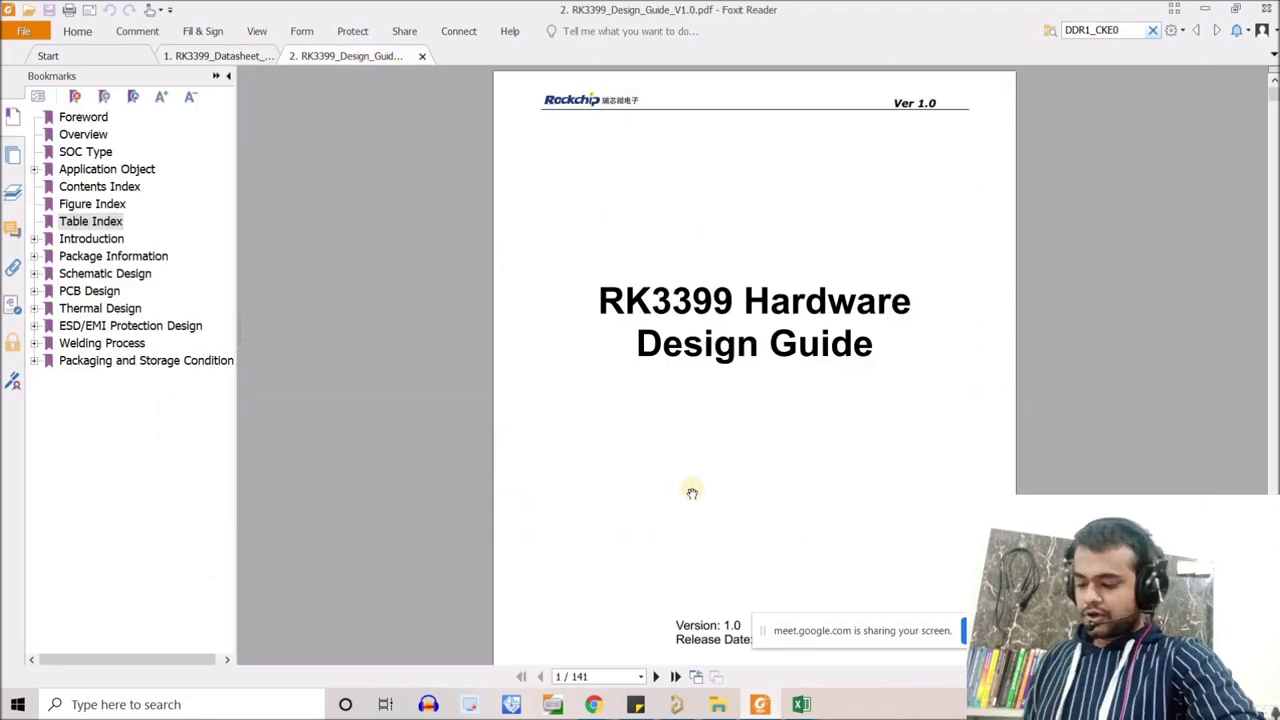
click(565, 676)
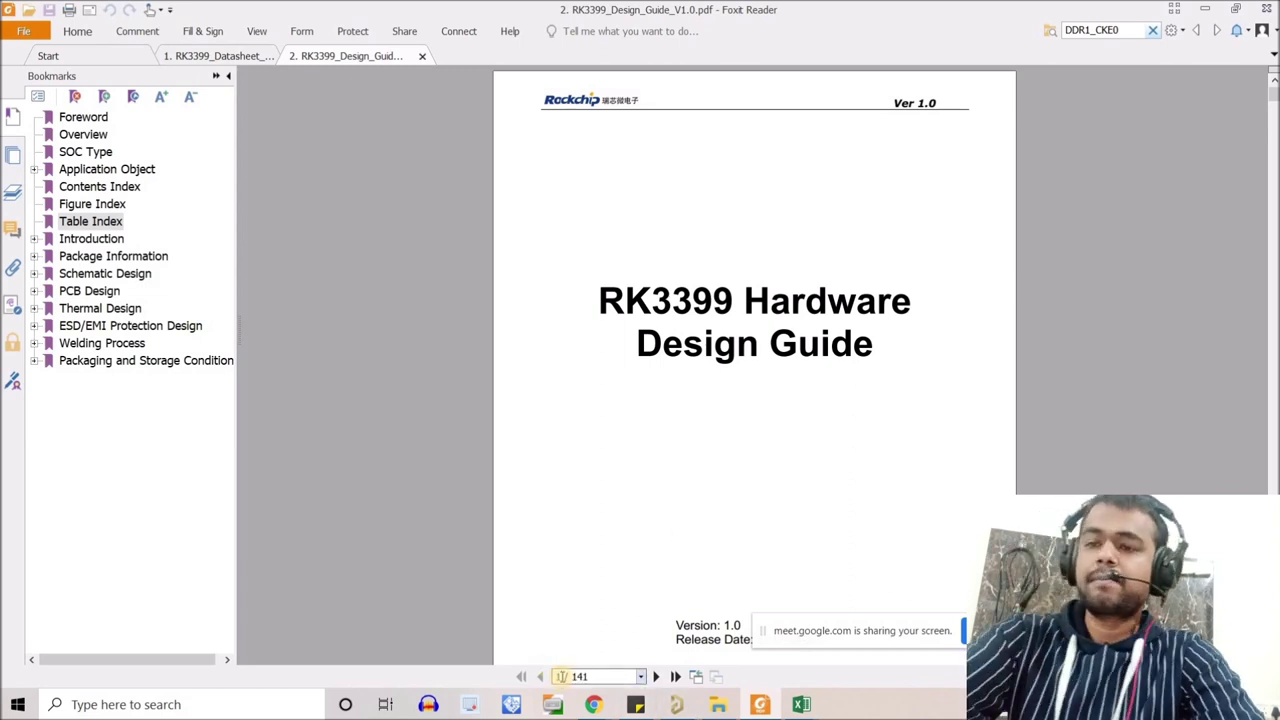
text(40)
key(Return)
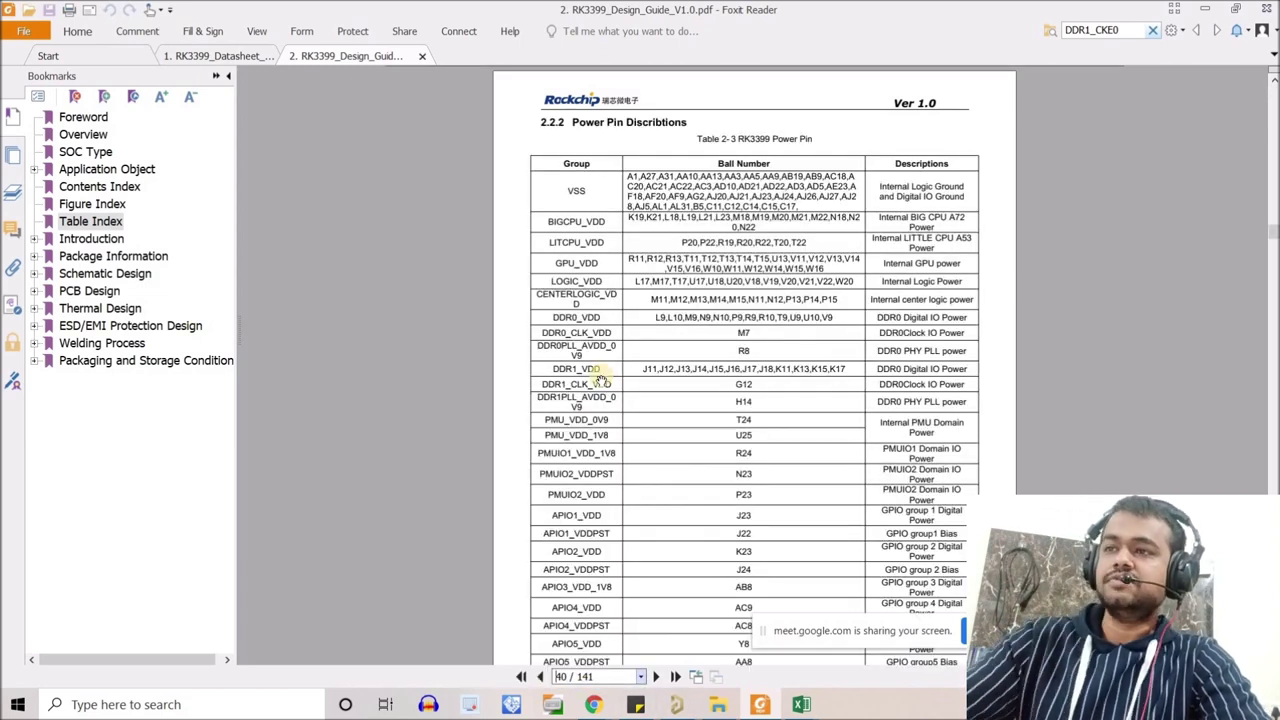
scroll(639, 338, down, 15)
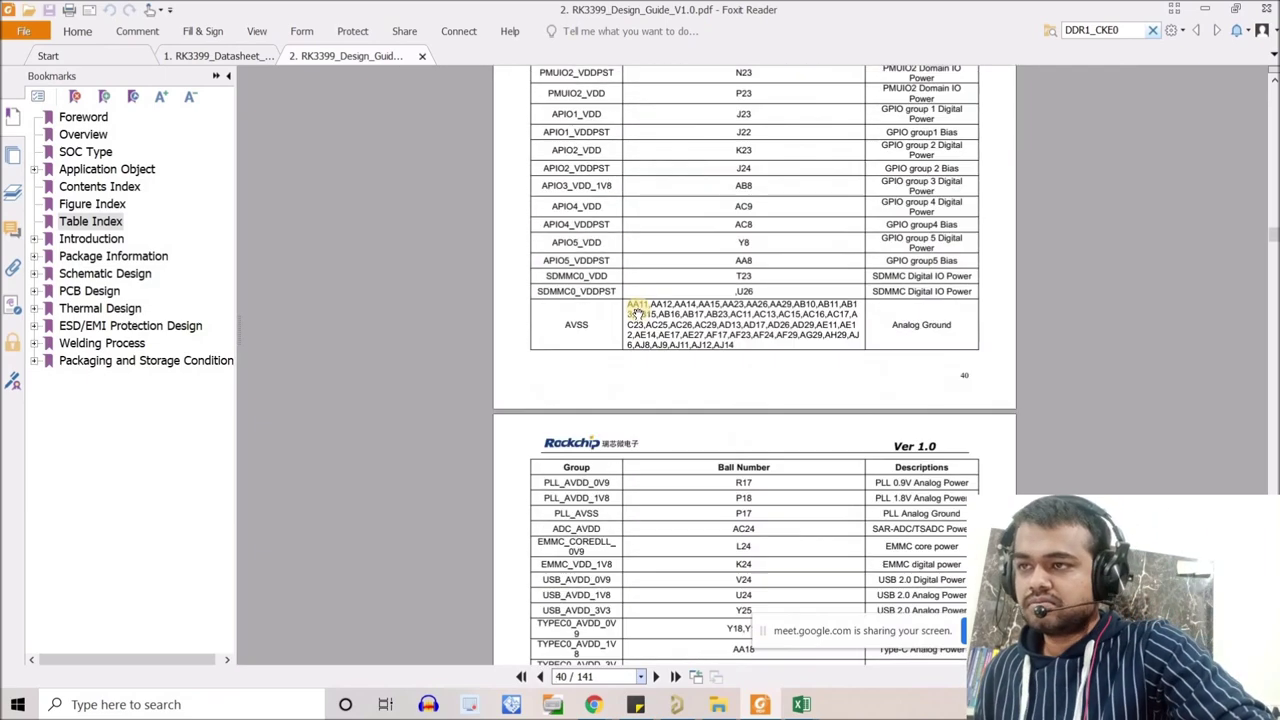
scroll(618, 310, down, 10)
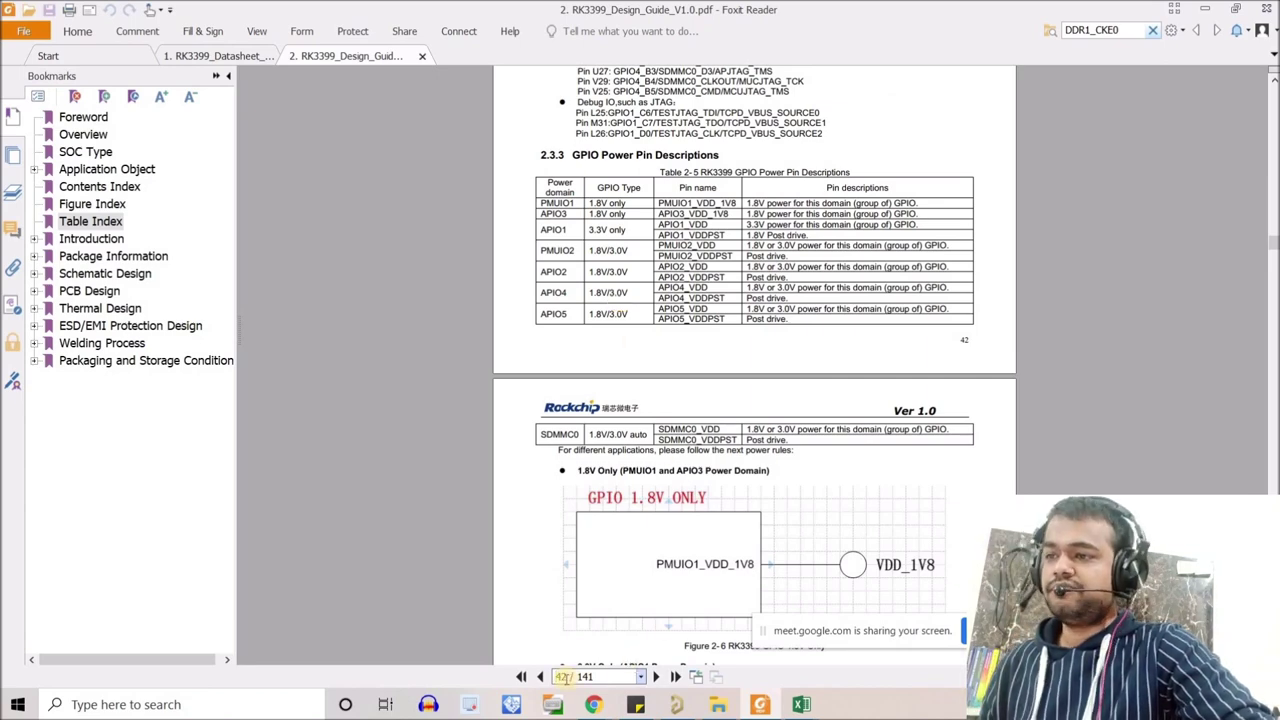
Go to page 52 showing the VDD_CPU filter and BIGCPU_VDD_COM feedback figures.
text(52)
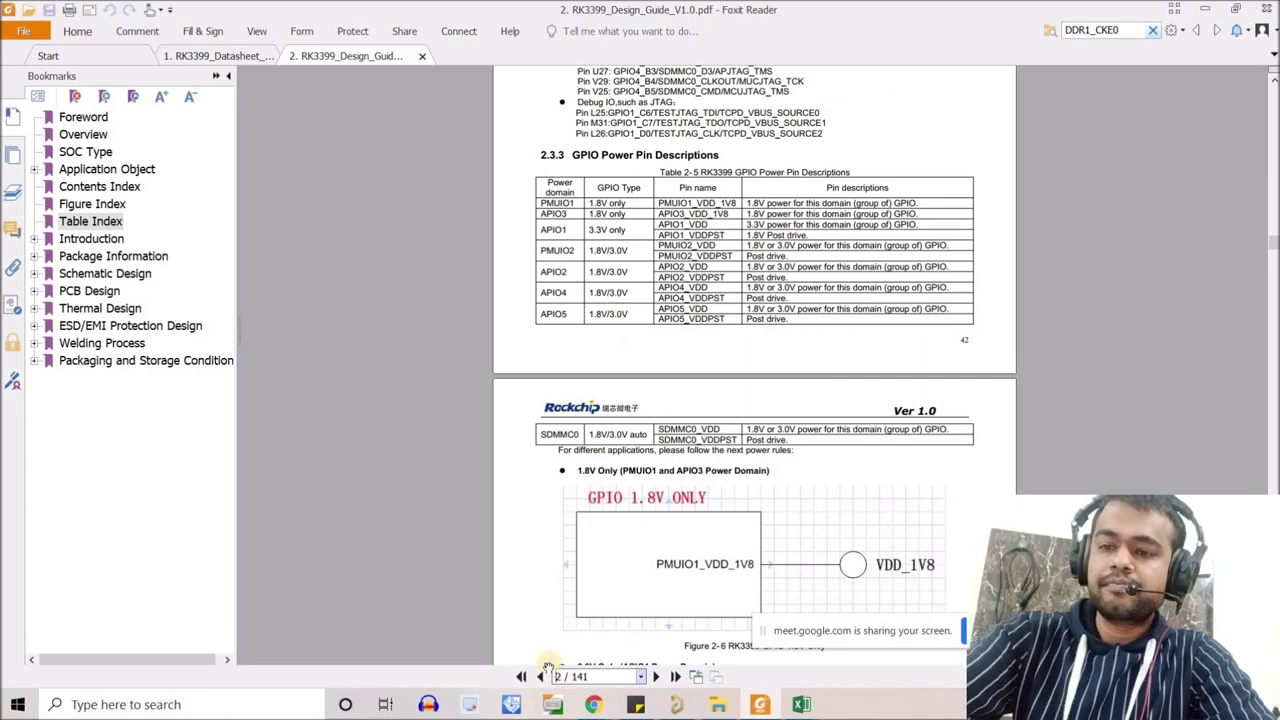
key(Return)
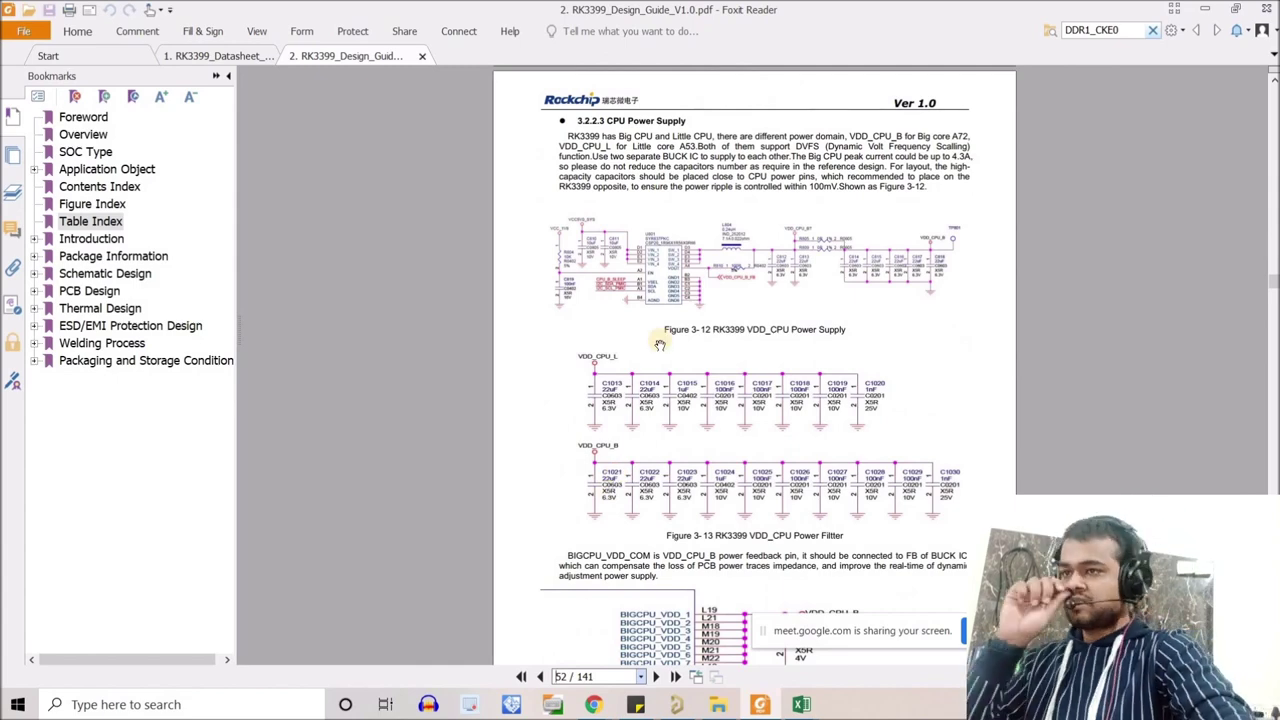
scroll(675, 385, down, 5)
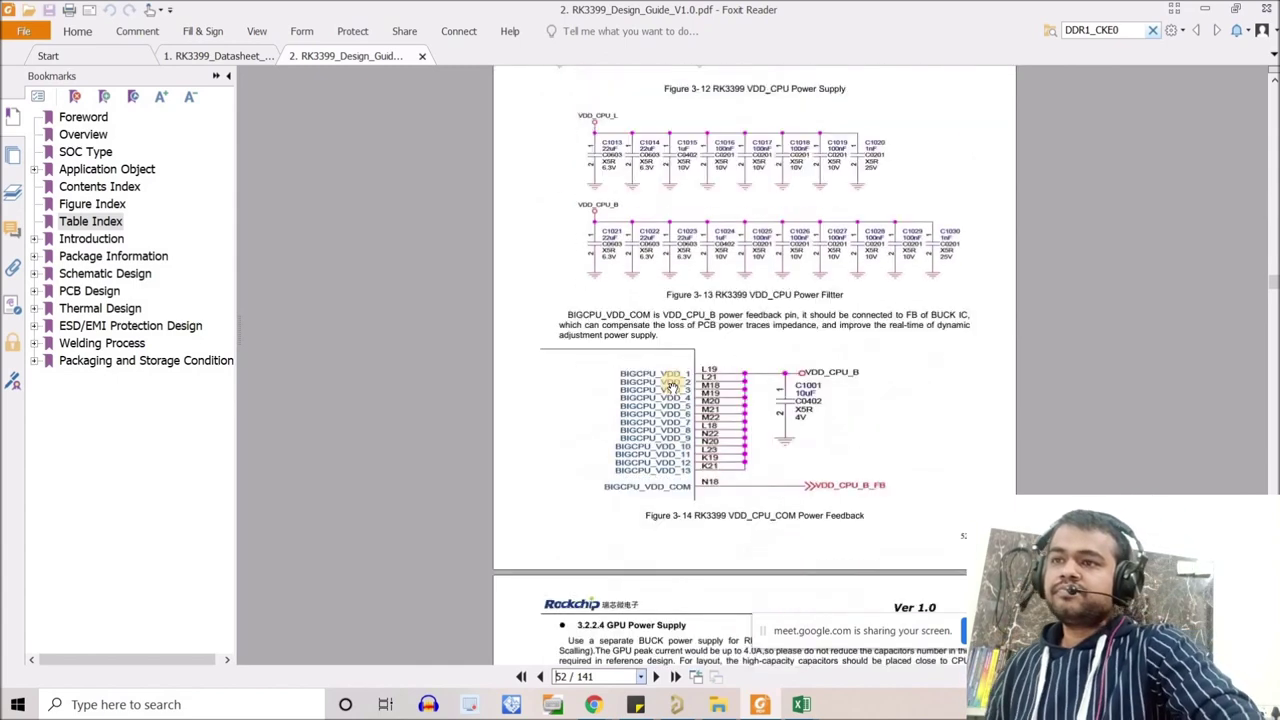
scroll(680, 385, up, 1)
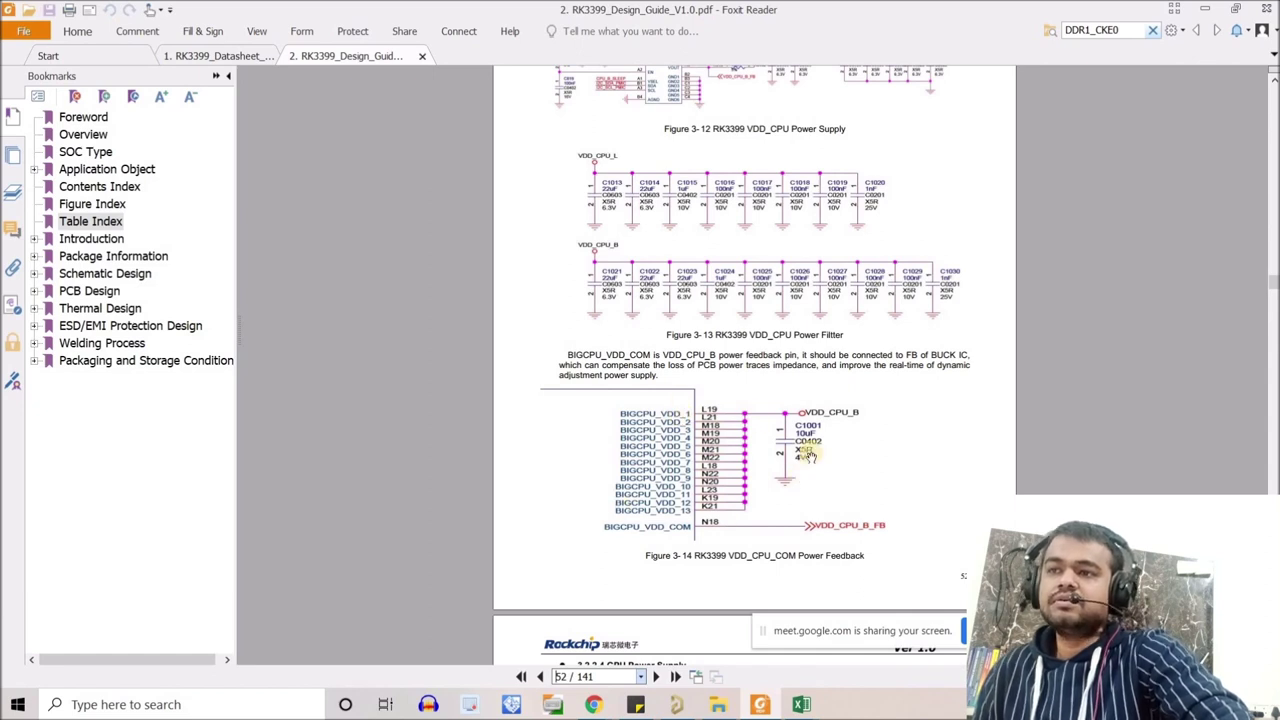
scroll(650, 470, up, 1)
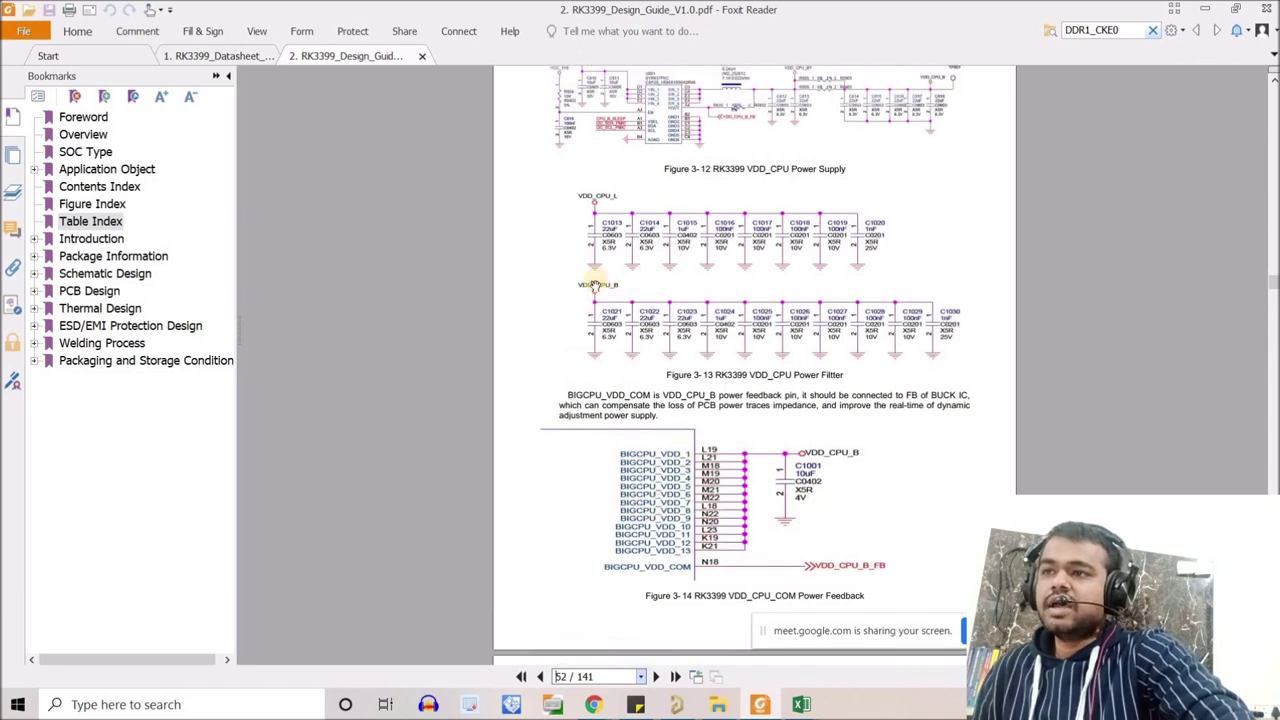
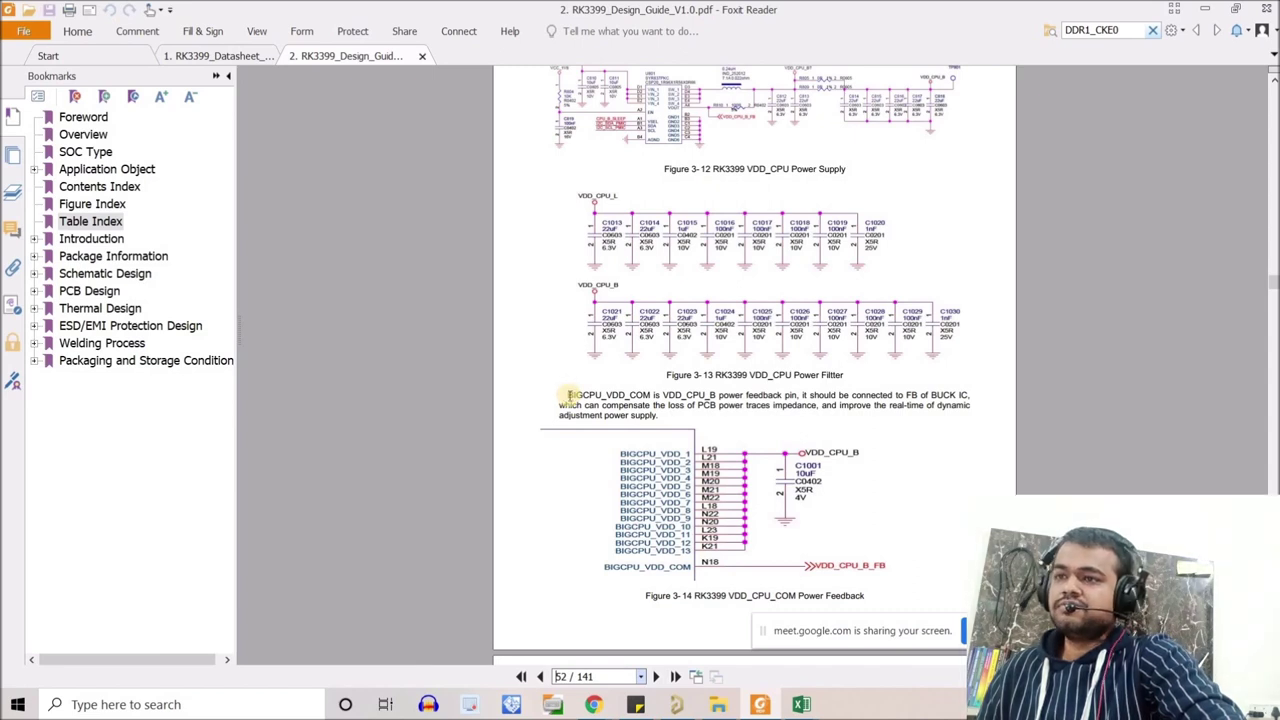
Highlight the BIGCPU_VDD_COM feedback paragraph and review Figures 3-12 to 3-14 on page 52.
drag(568, 396, 646, 414)
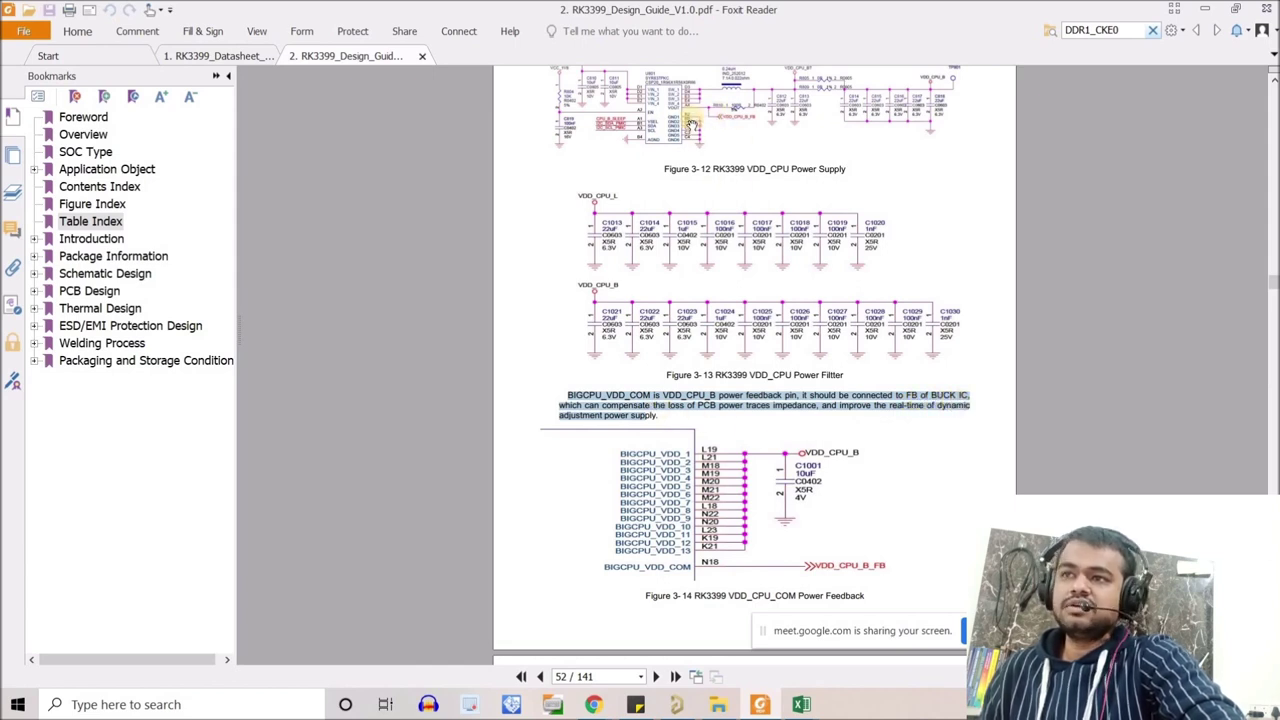
scroll(688, 135, up, 1)
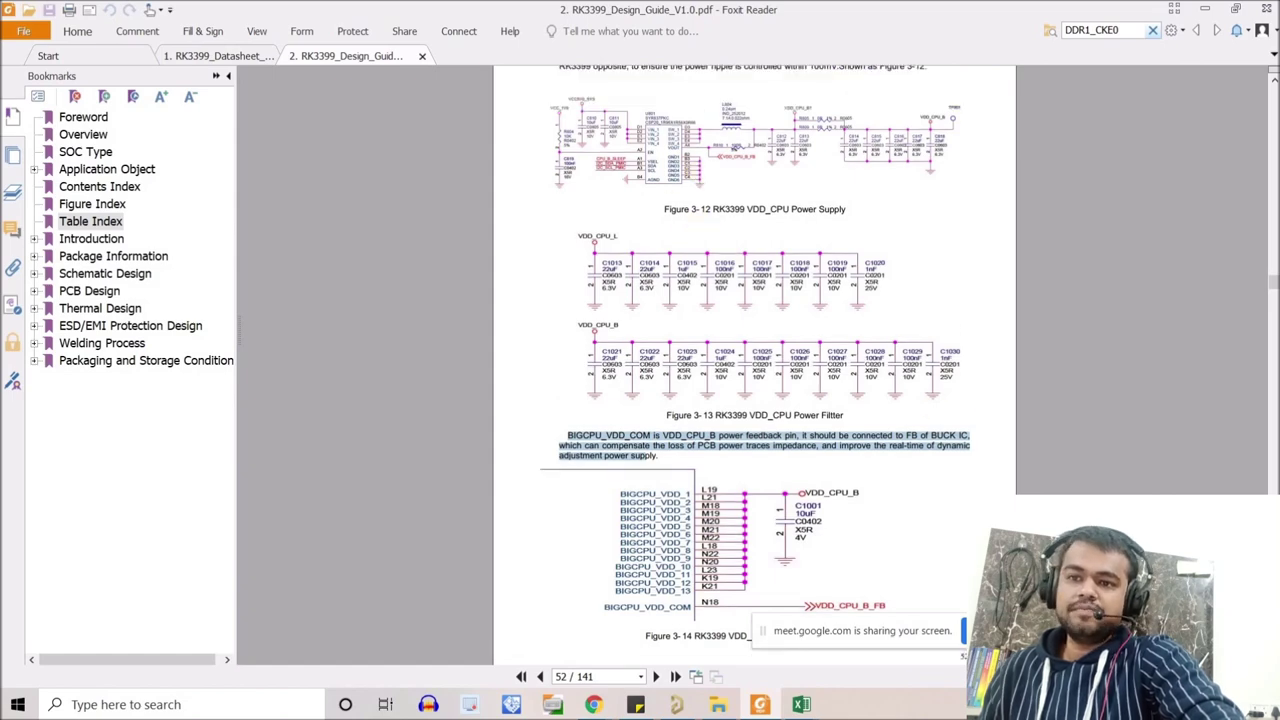
scroll(733, 150, down, 2)
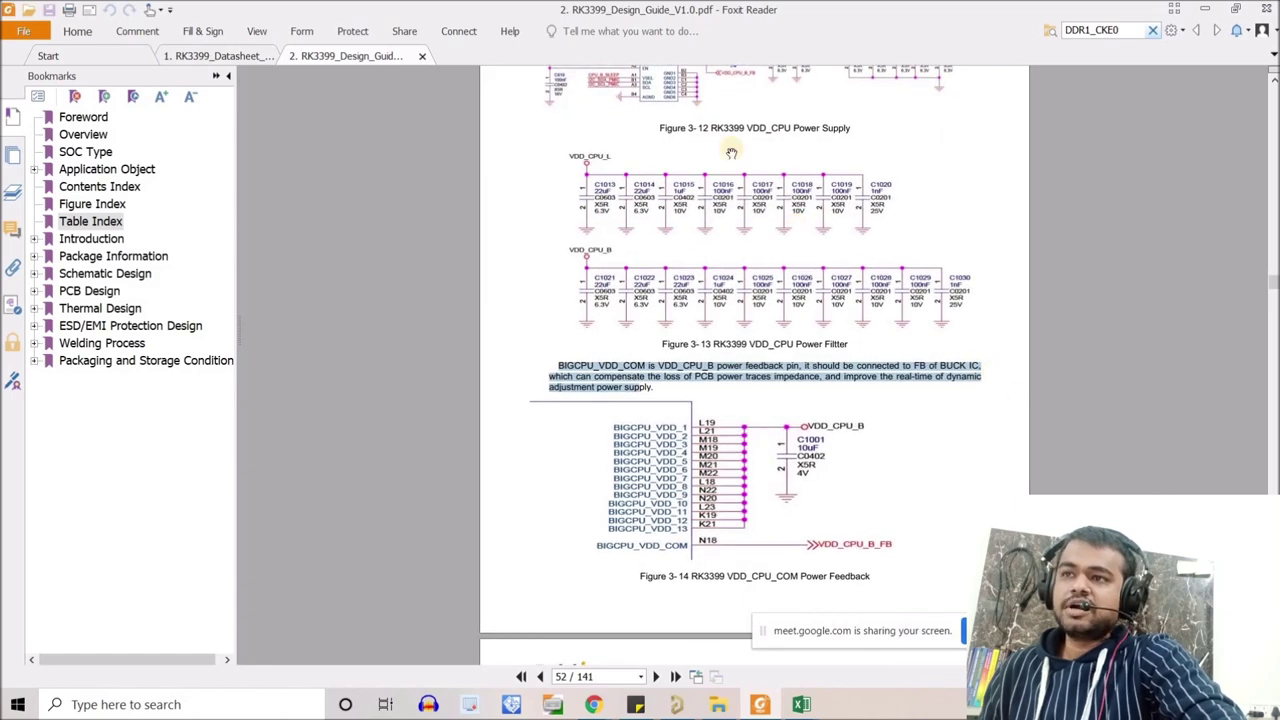
scroll(733, 150, up, 3)
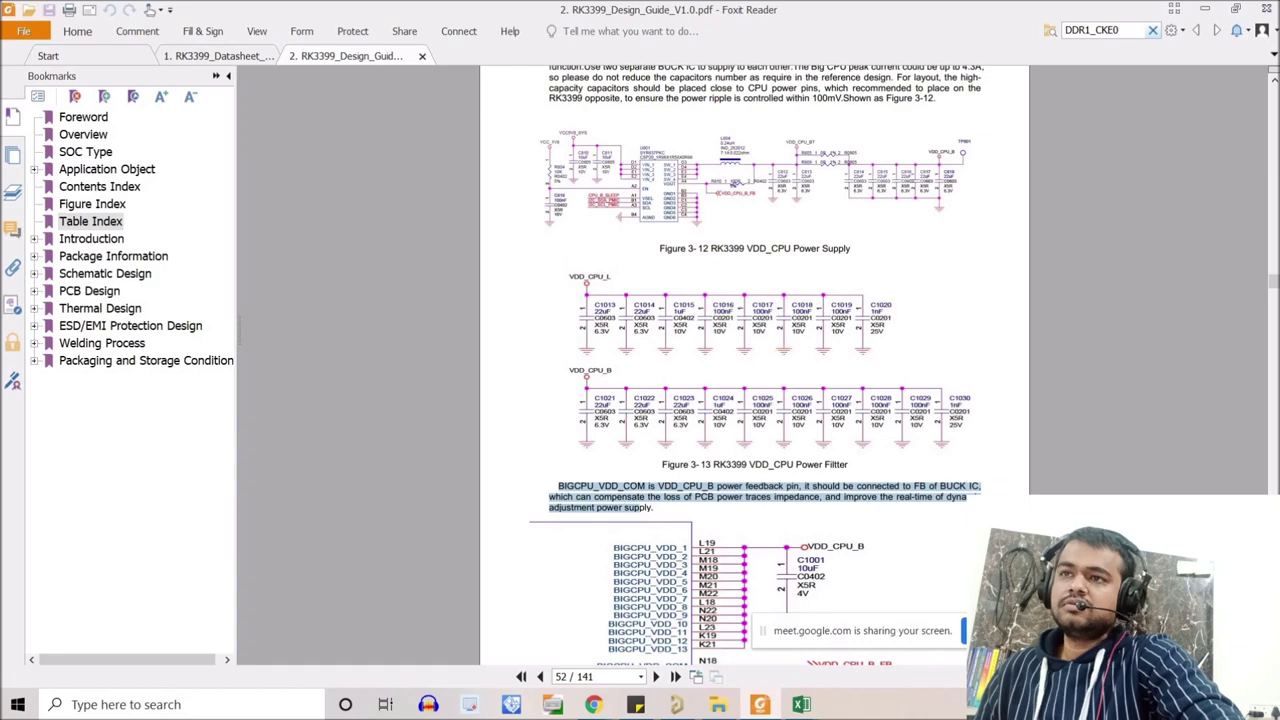
scroll(740, 225, down, 2)
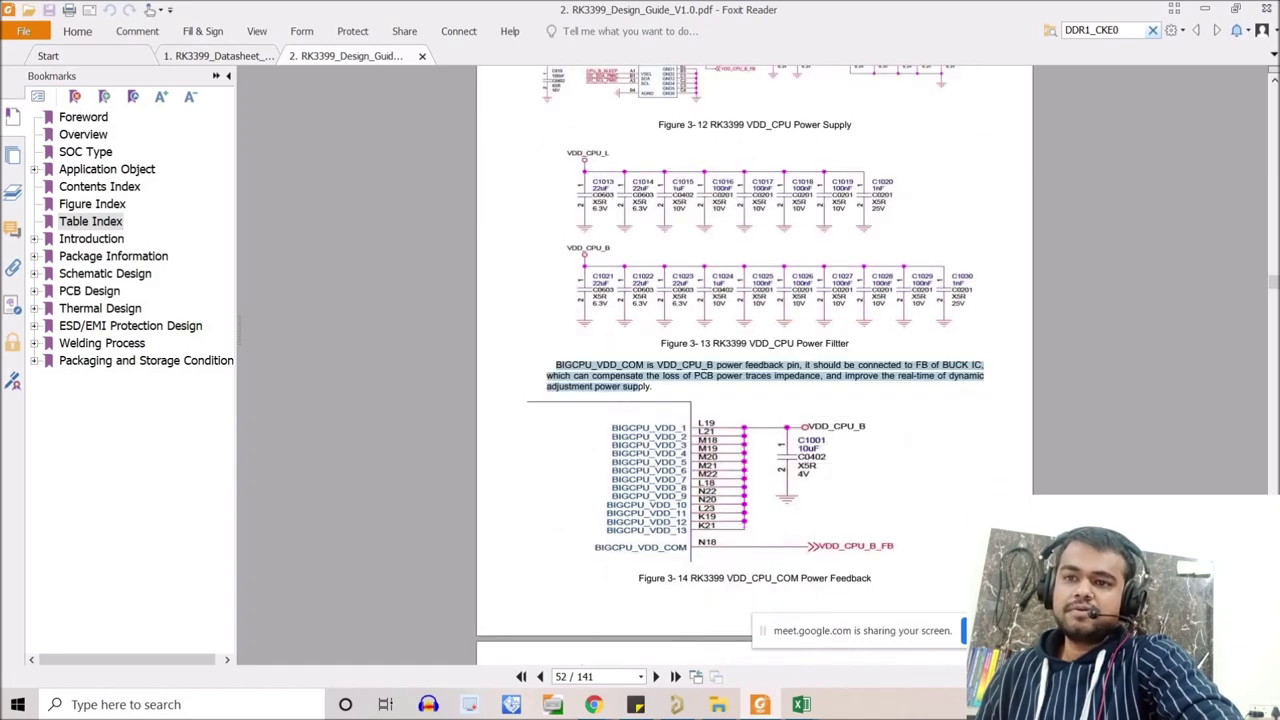
scroll(740, 225, up, 3)
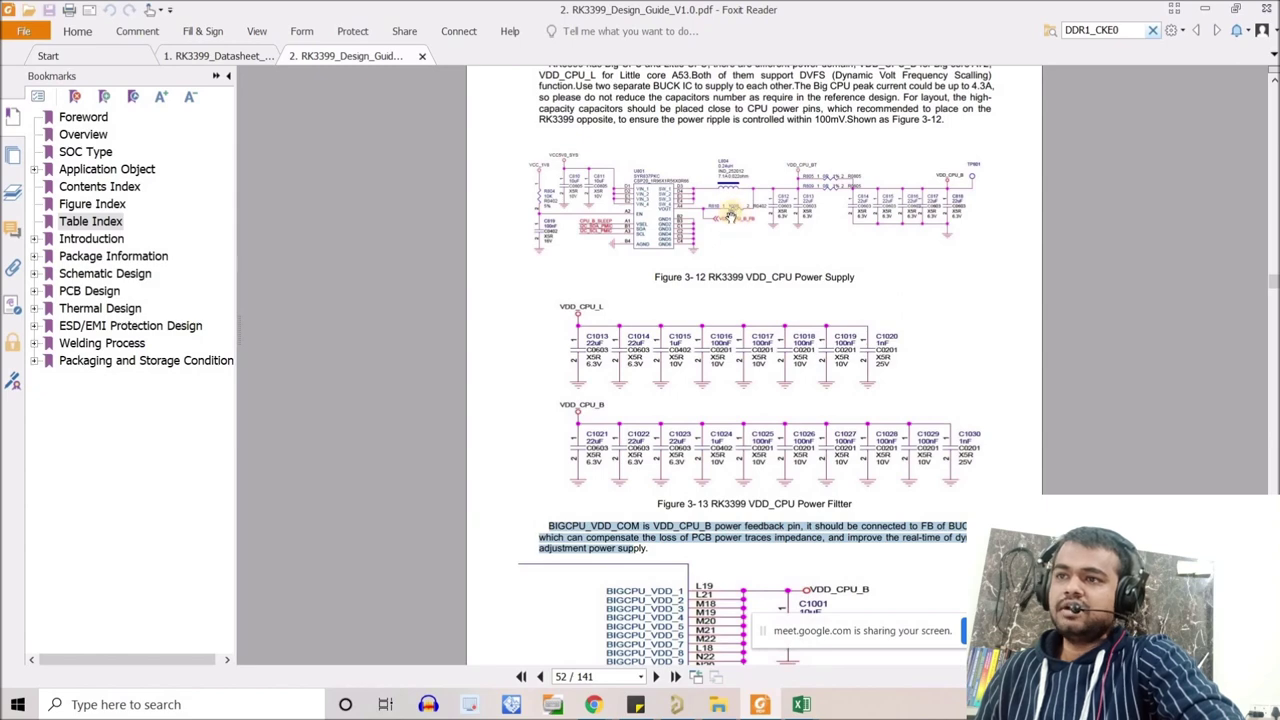
scroll(724, 250, down, 4)
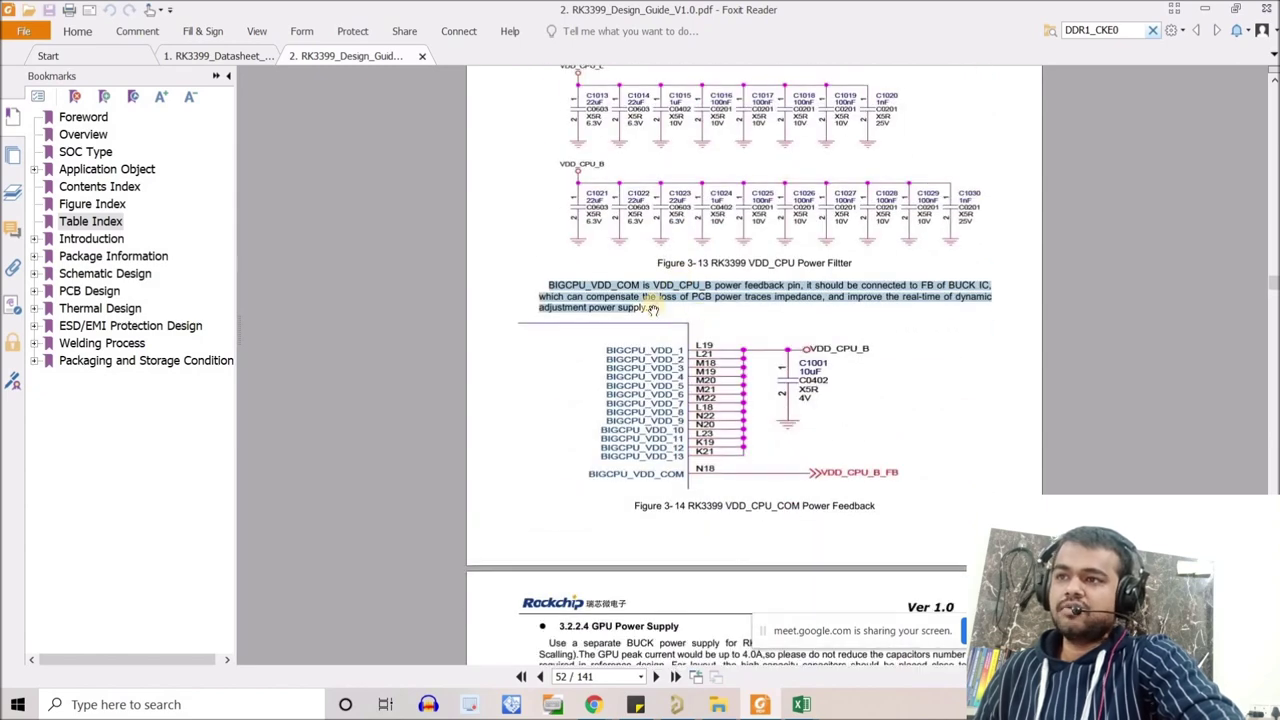
Clear the paragraph highlight and bring up the Daywise Doc workbook.
click(858, 448)
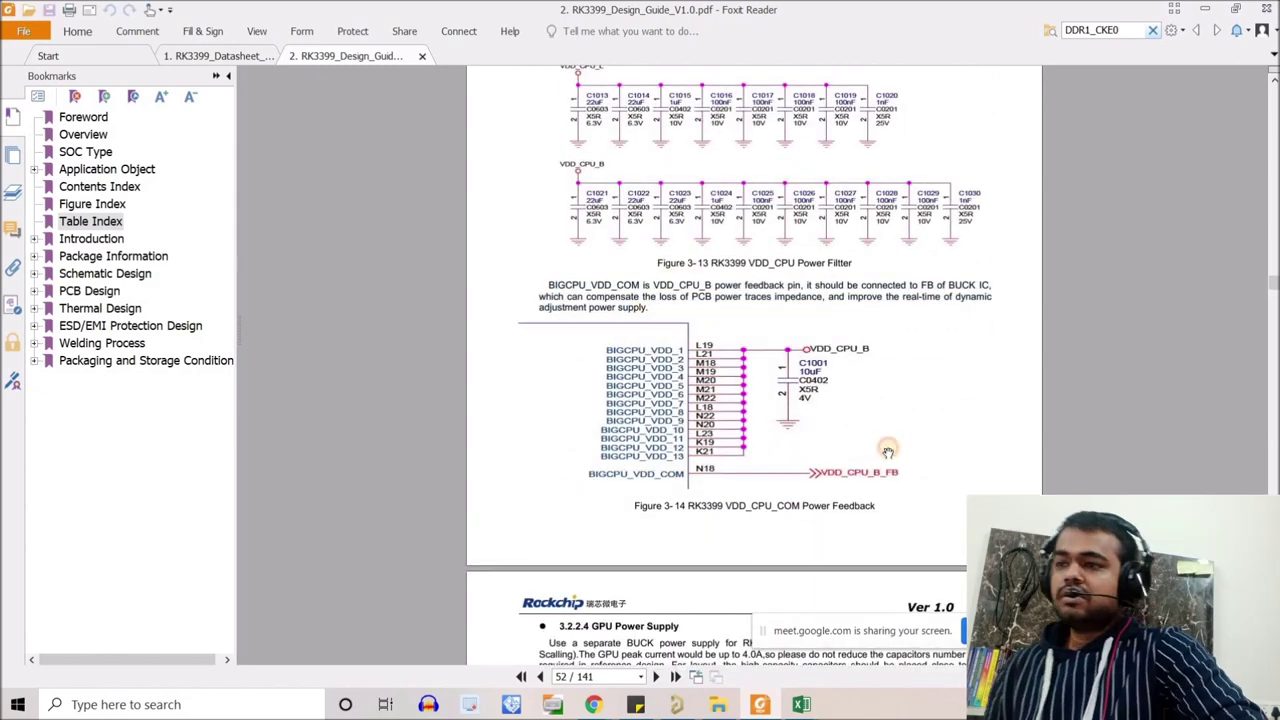
scroll(863, 441, down, 1)
scroll(863, 441, down, 1)
scroll(863, 441, up, 4)
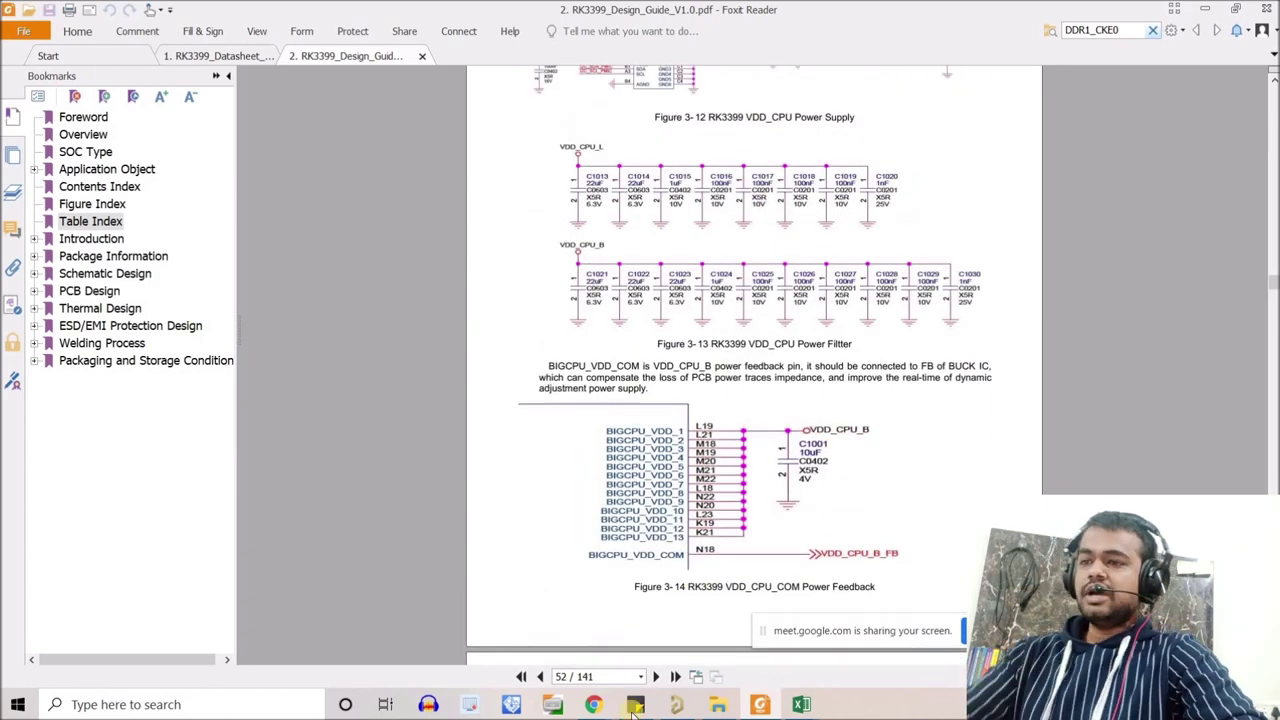
click(801, 704)
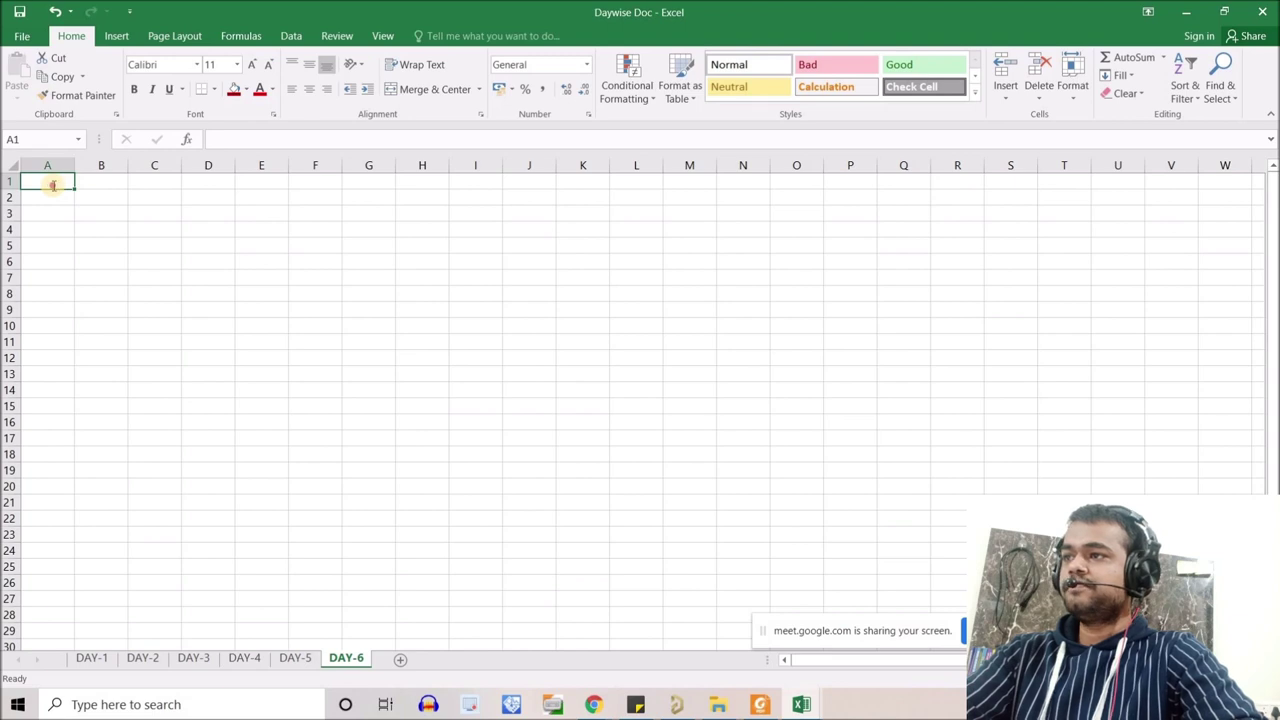
Enter the heading 'Blocks of RK3399' in cell A1.
double_click(52, 184)
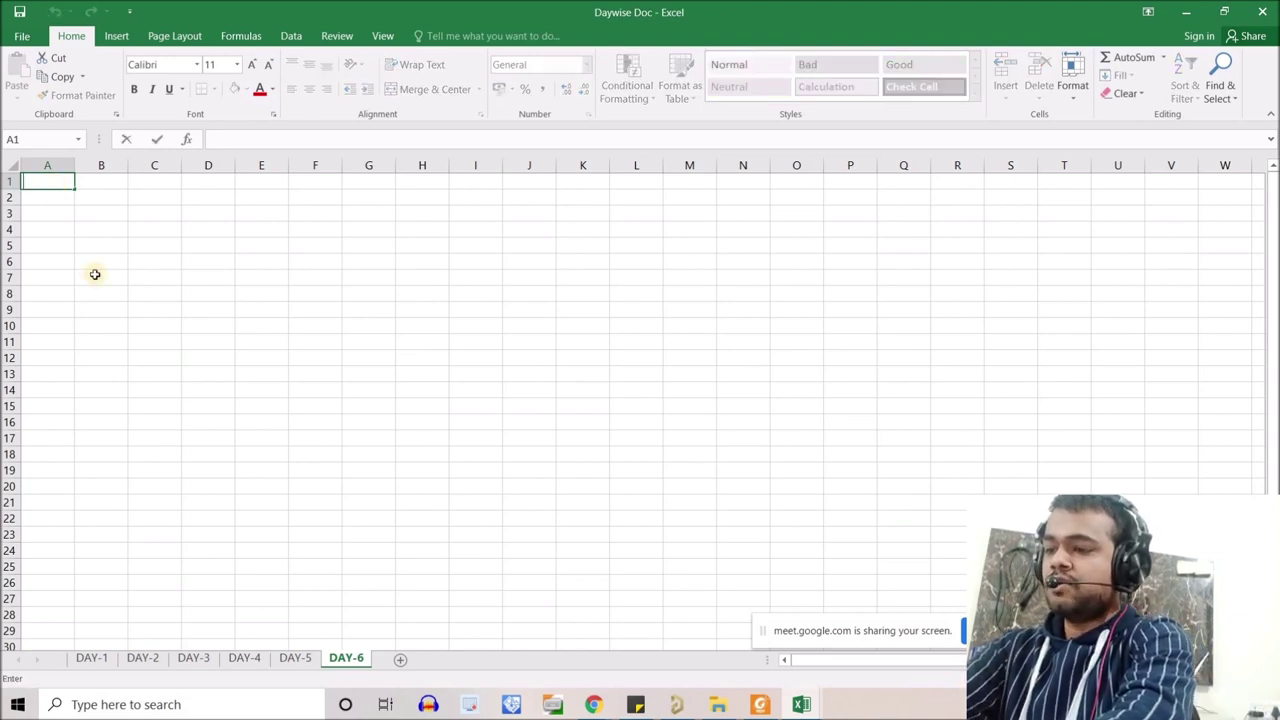
text(B)
key(Caps_Lock)
text(l)
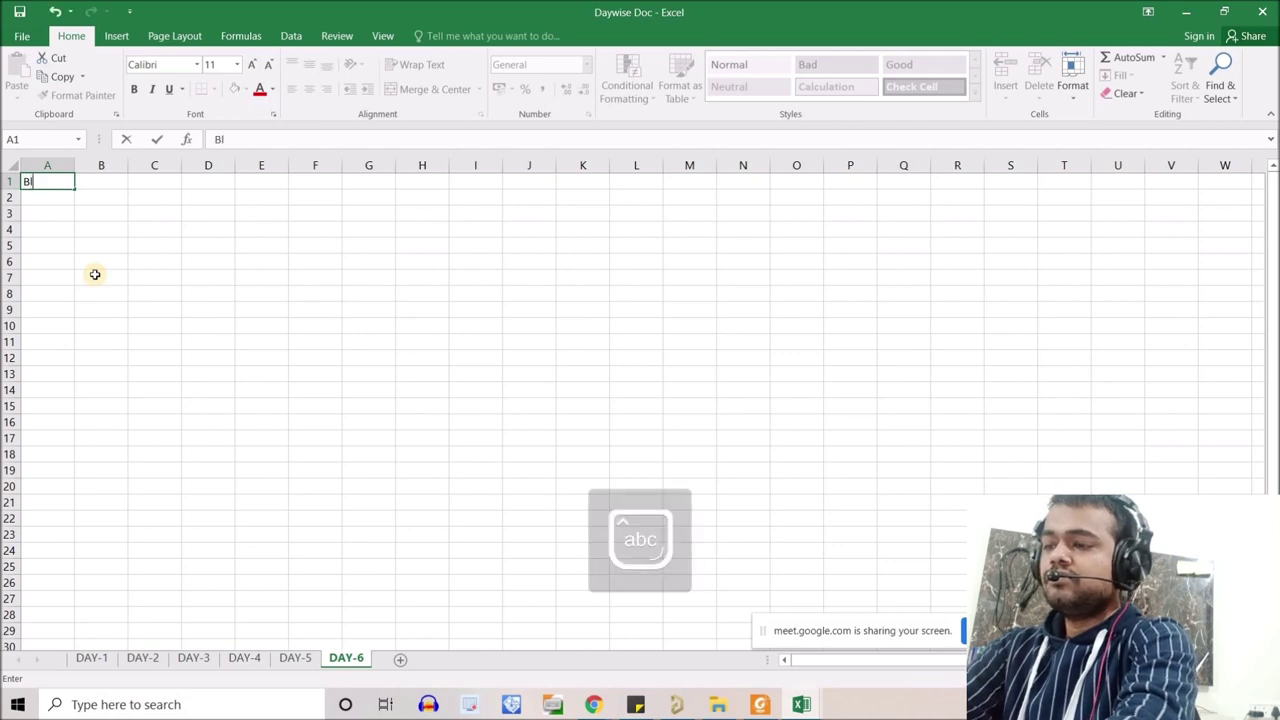
text(ocks of)
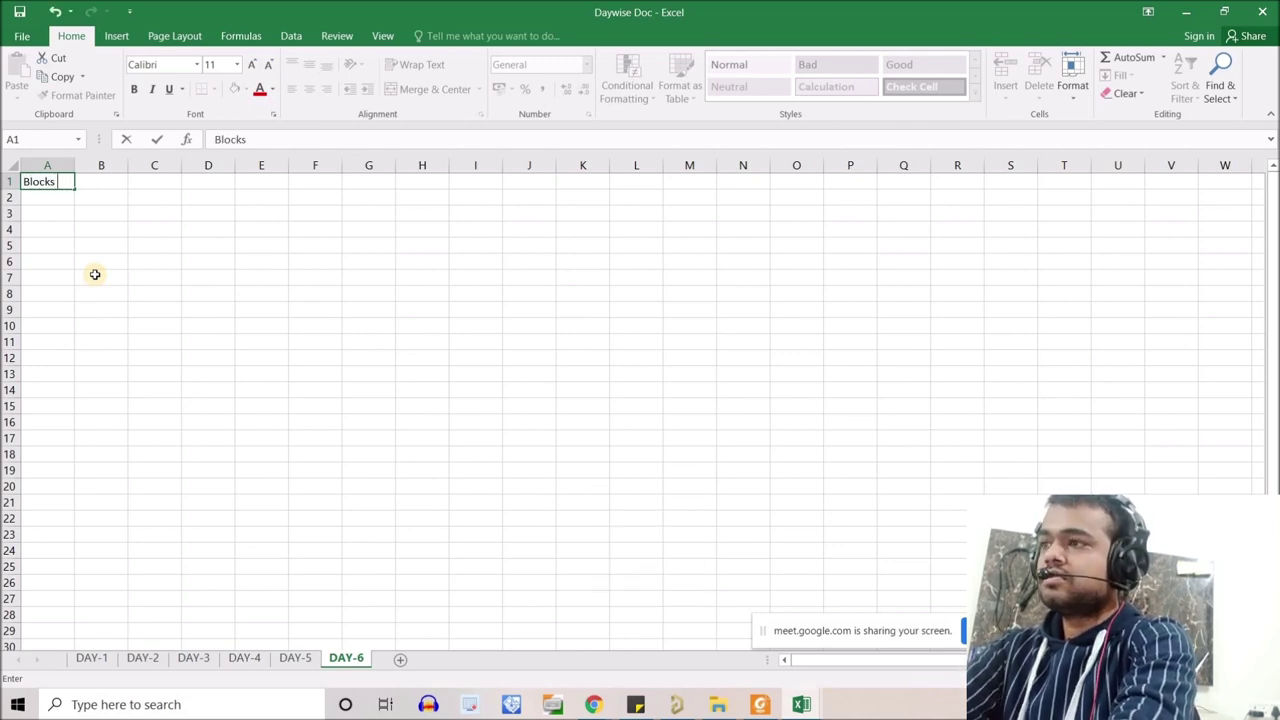
key(Caps_Lock)
text(RK3)
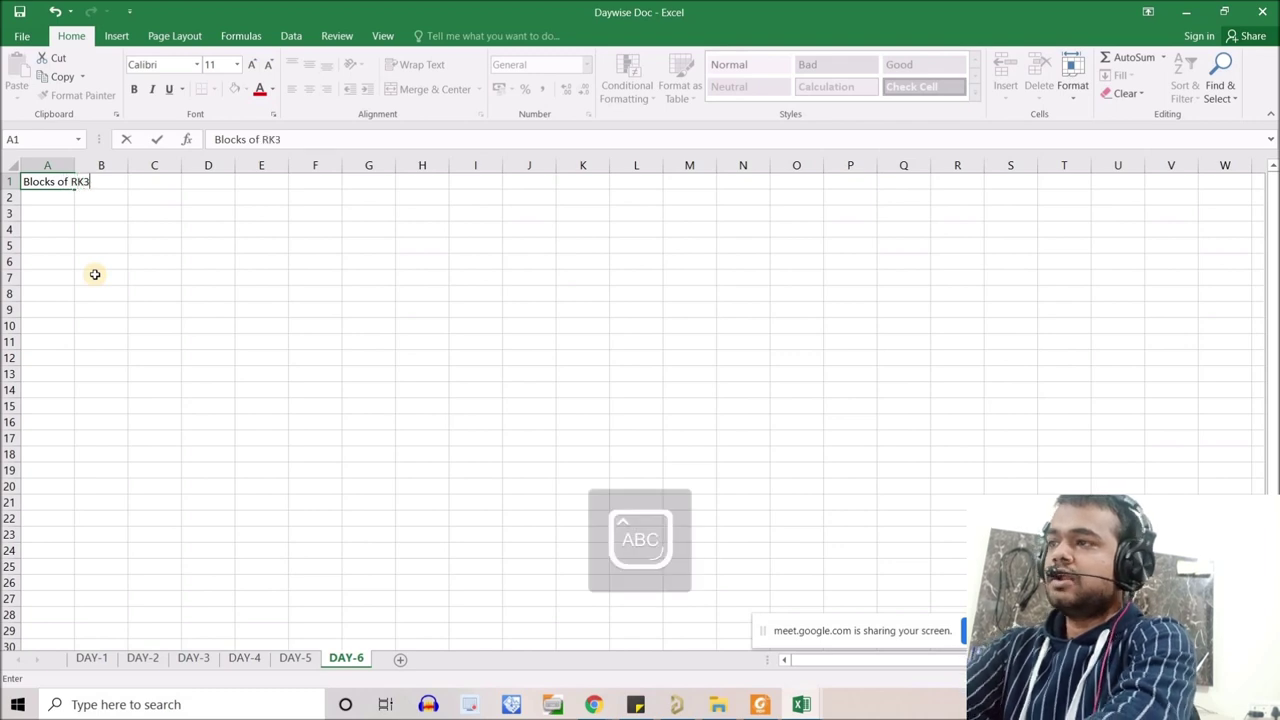
text(399)
click(94, 274)
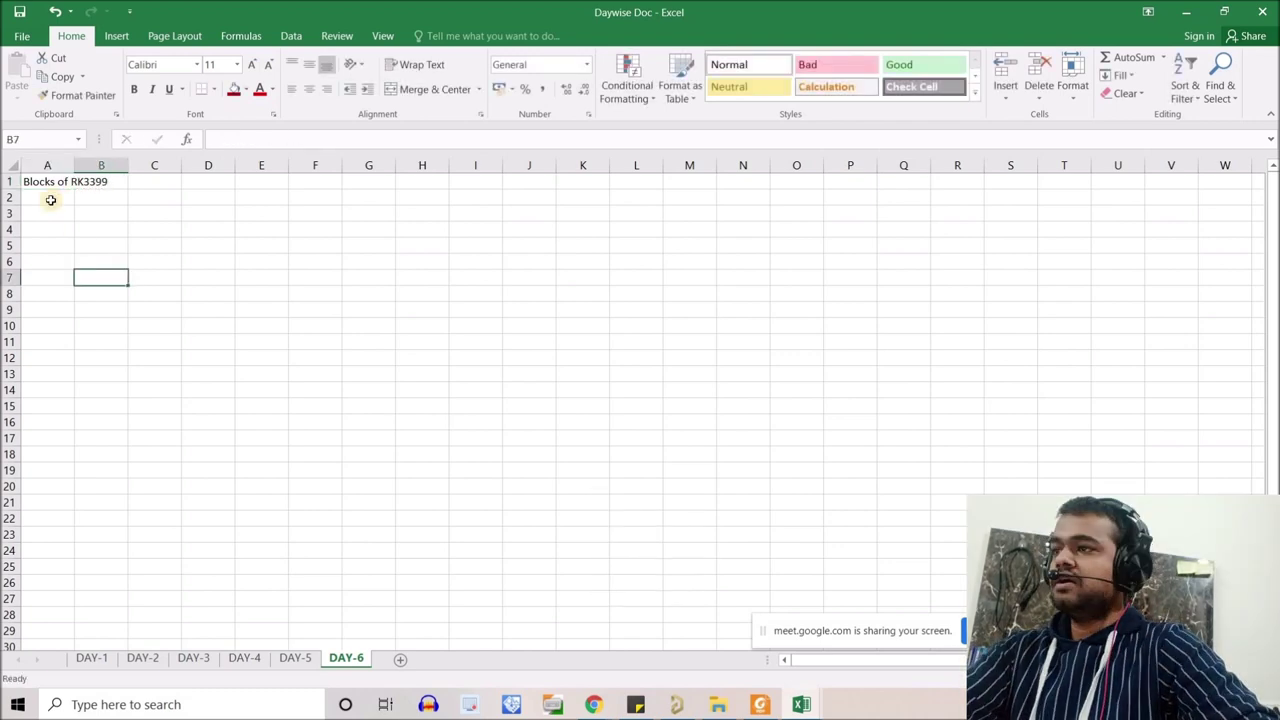
Label cell A2 'SCH of CPU_B'.
click(51, 200)
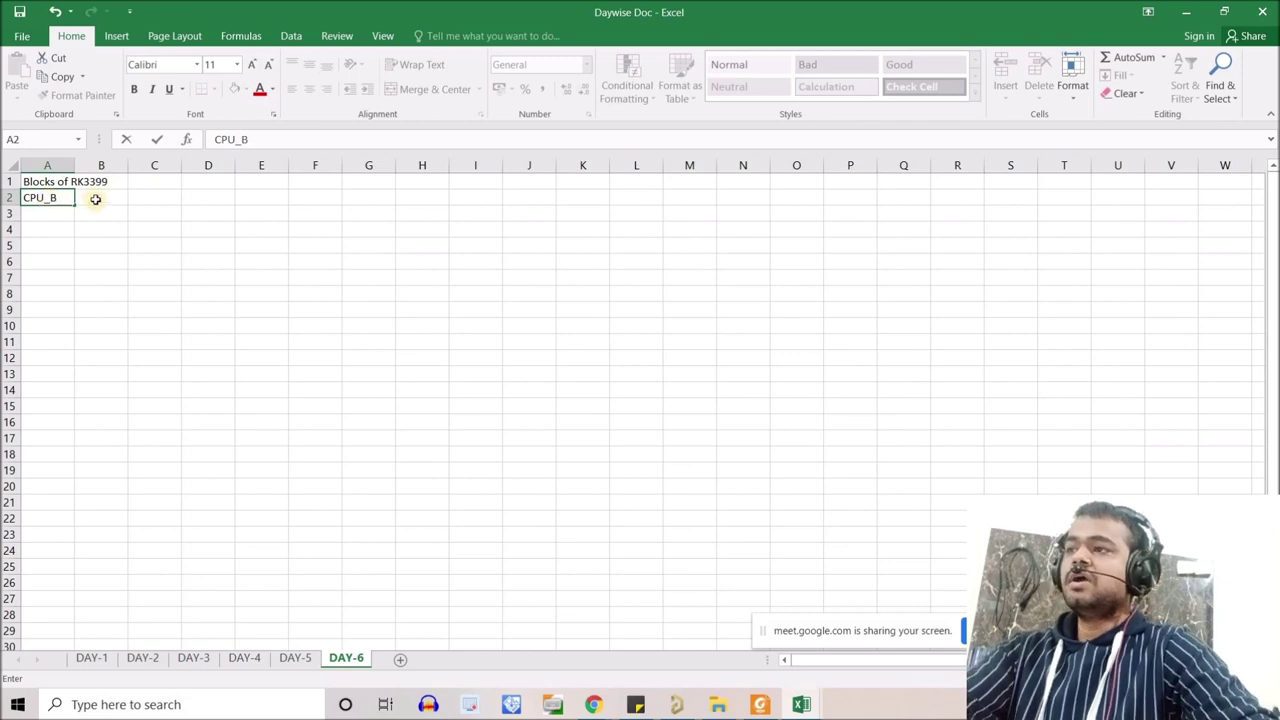
click(95, 199)
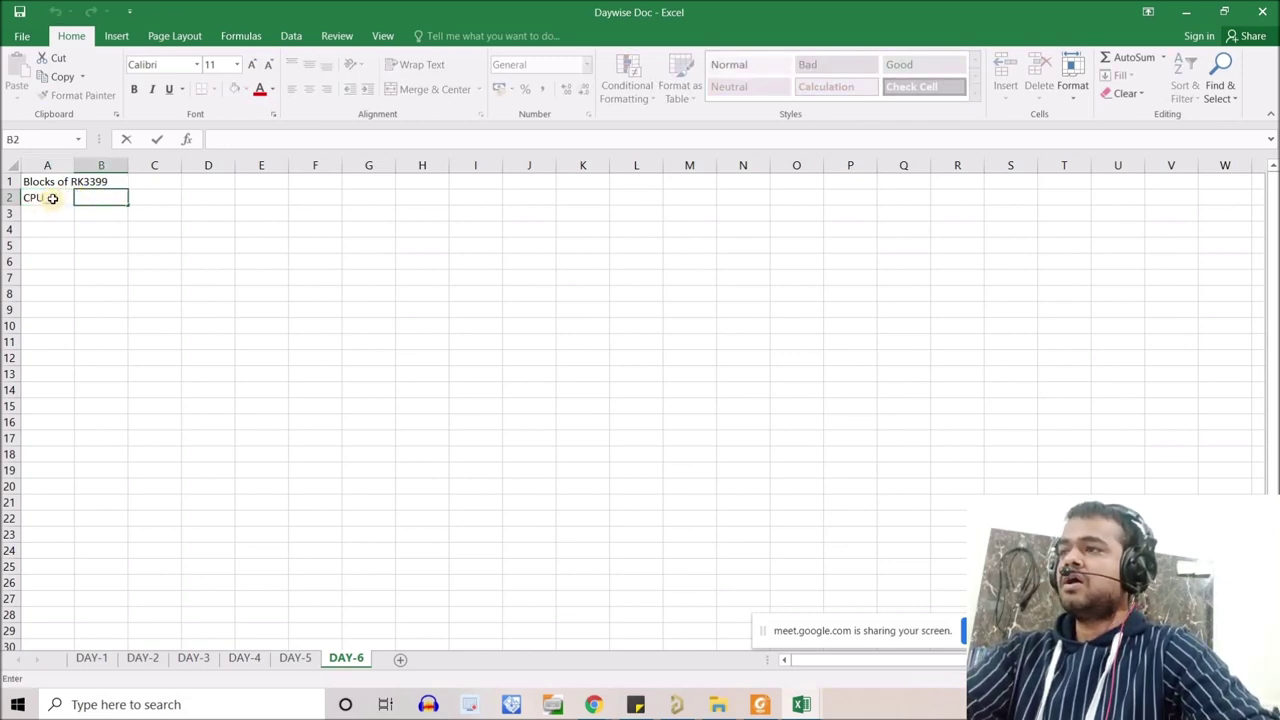
double_click(52, 198)
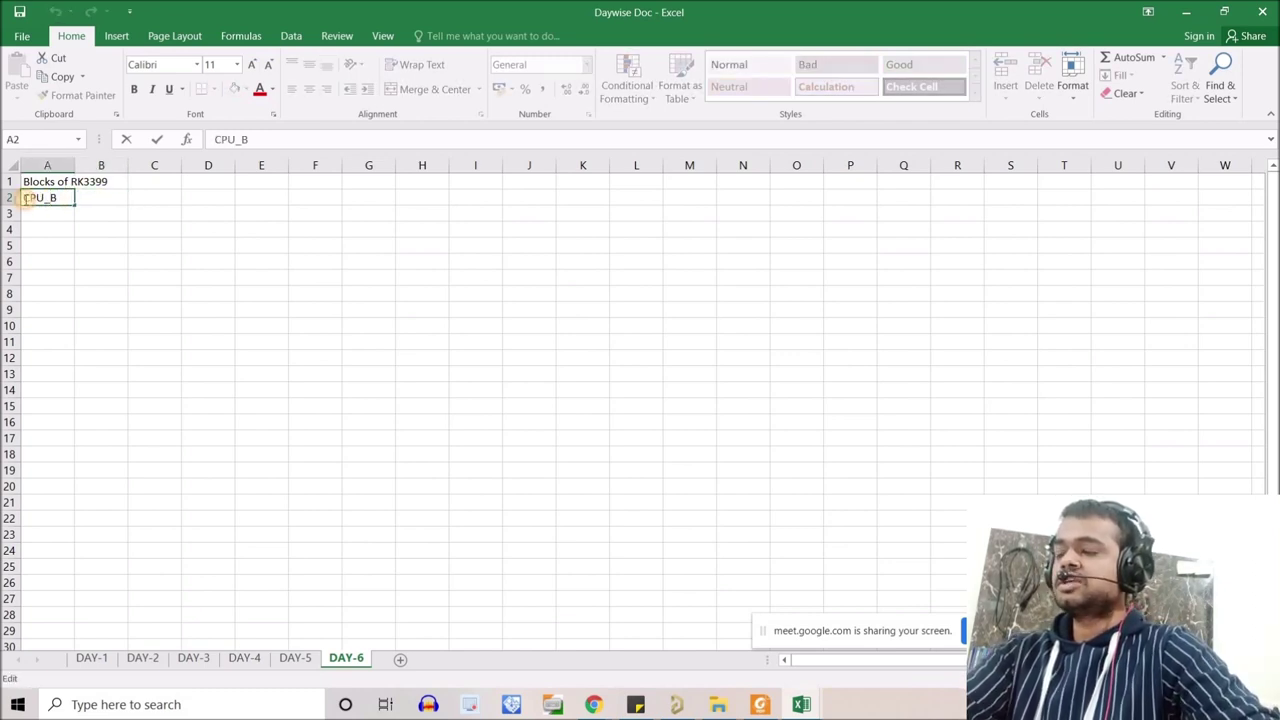
text(SCH )
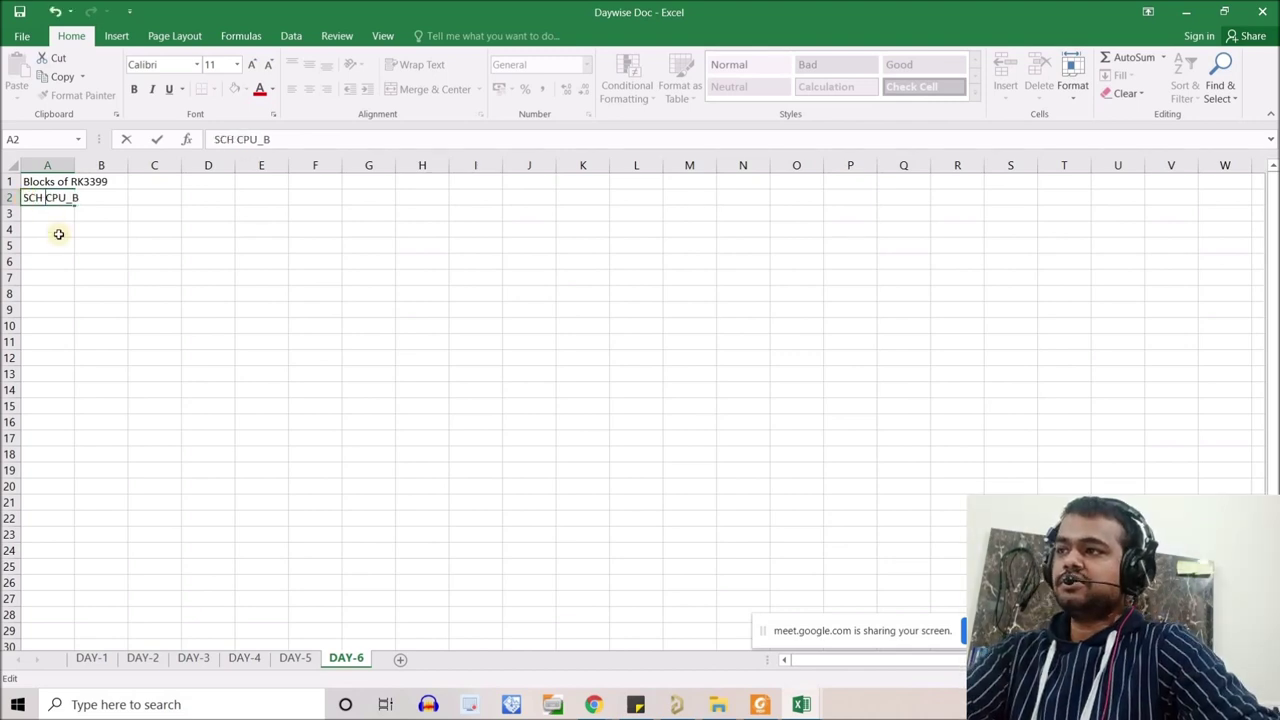
text(of)
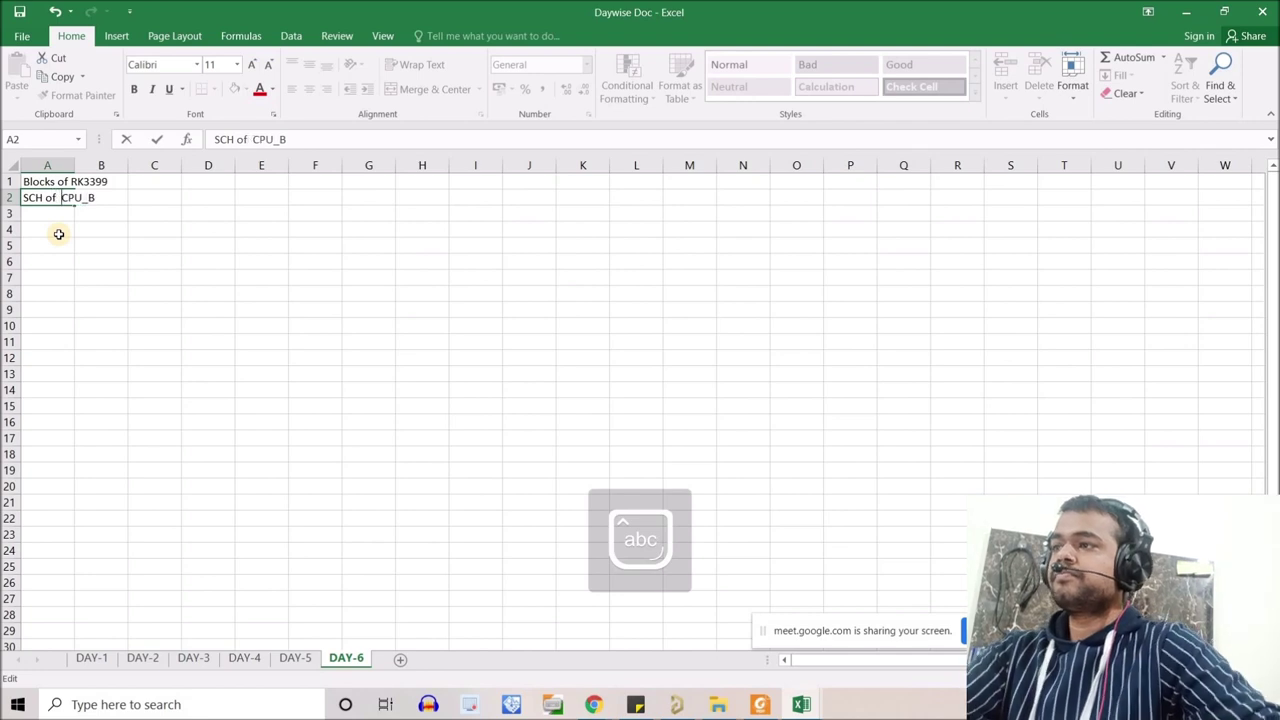
click(58, 232)
Autofit column A and note 'Page no 52' in cell B2.
double_click(75, 160)
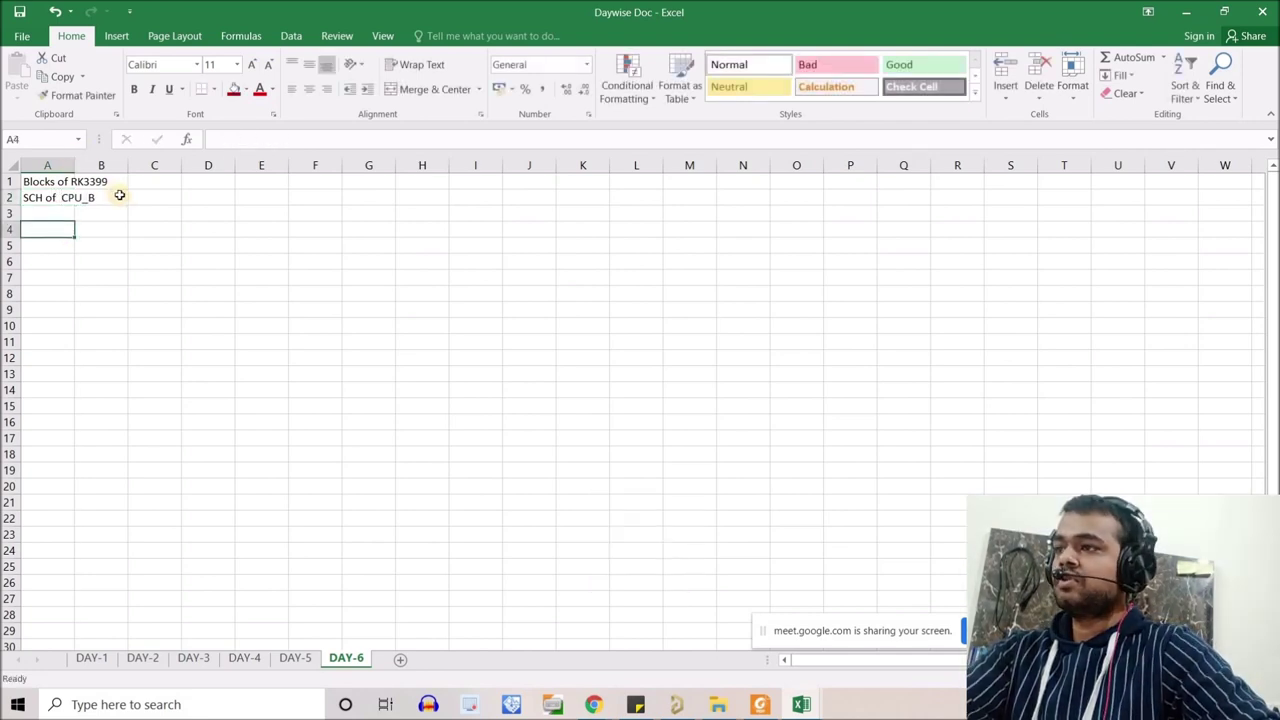
click(128, 194)
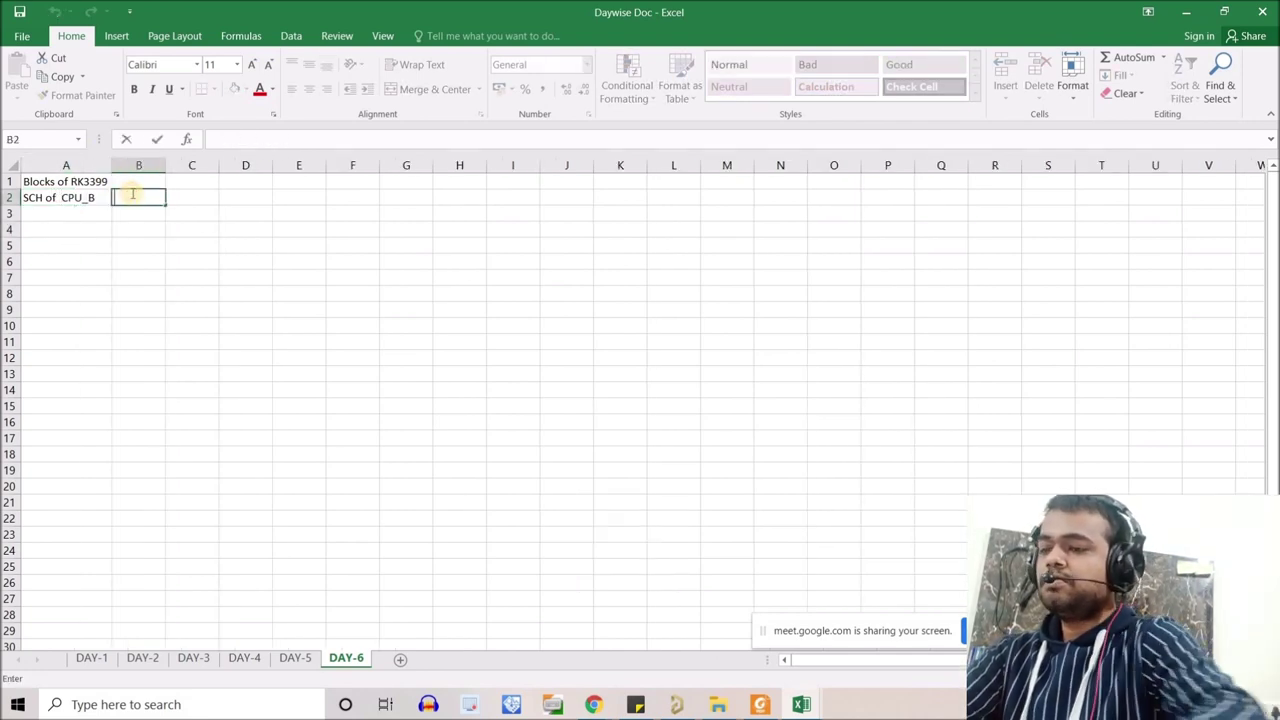
key(Caps_Lock)
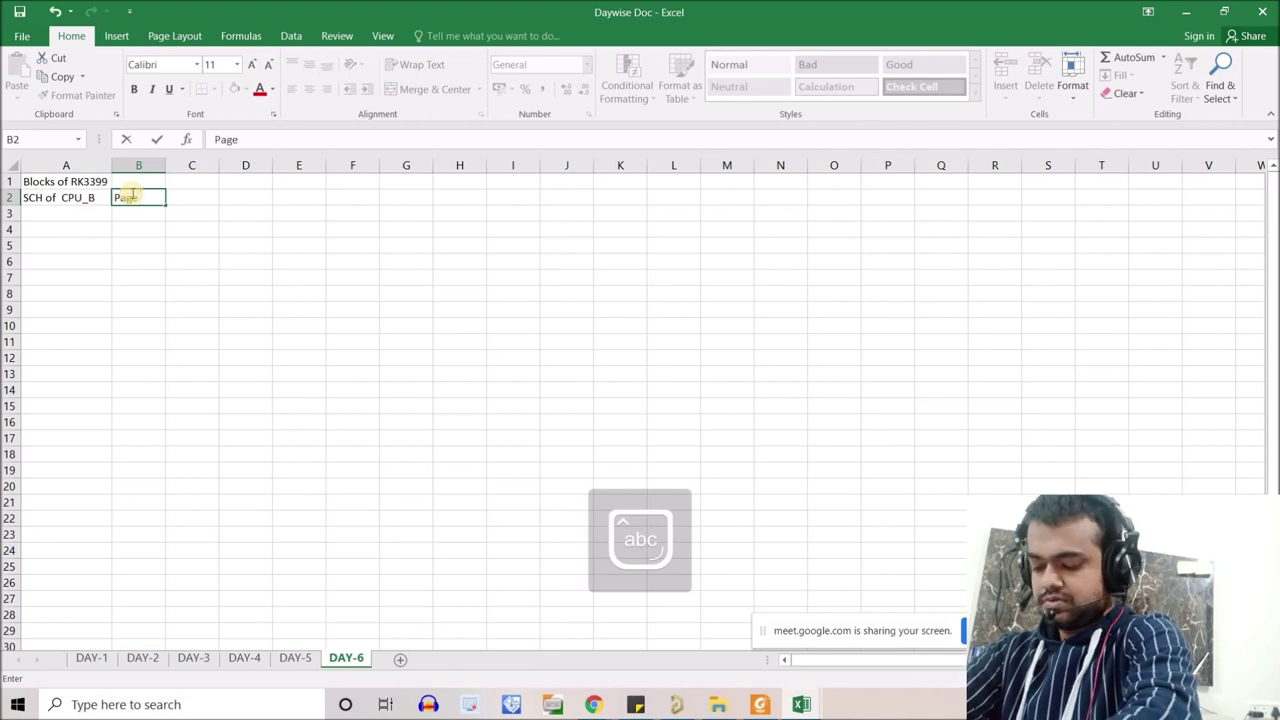
key(Caps_Lock)
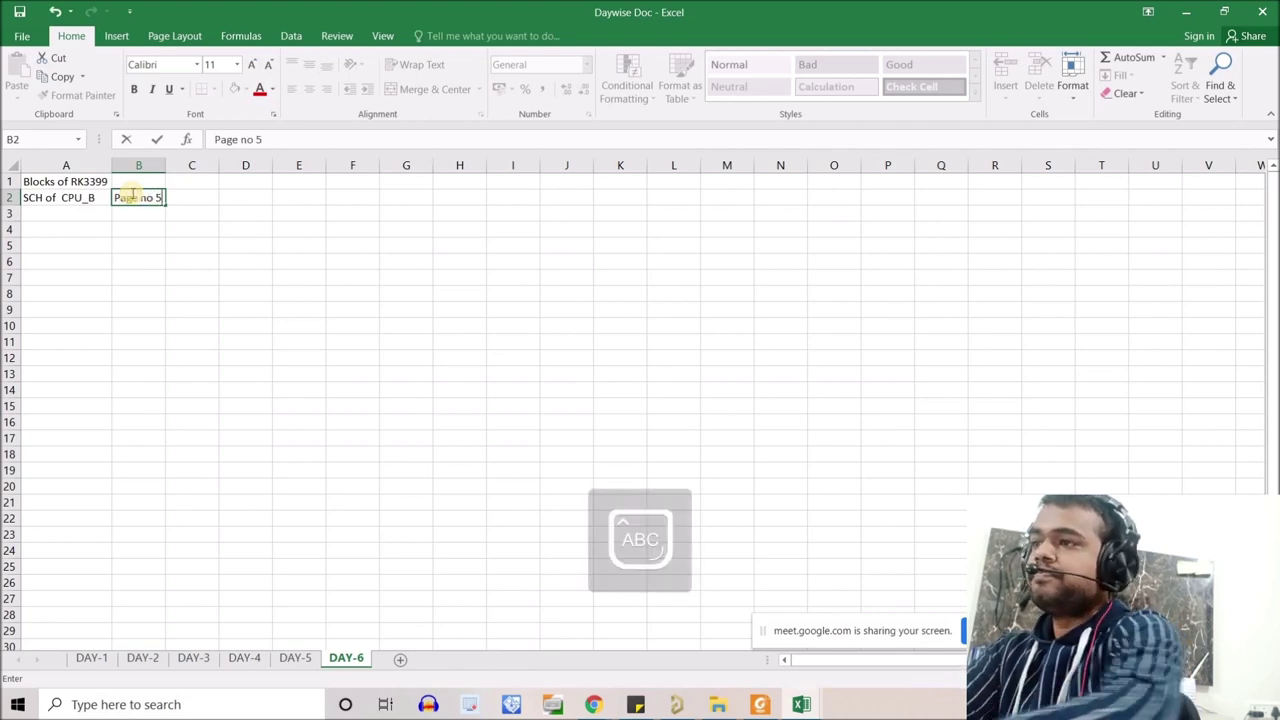
click(204, 295)
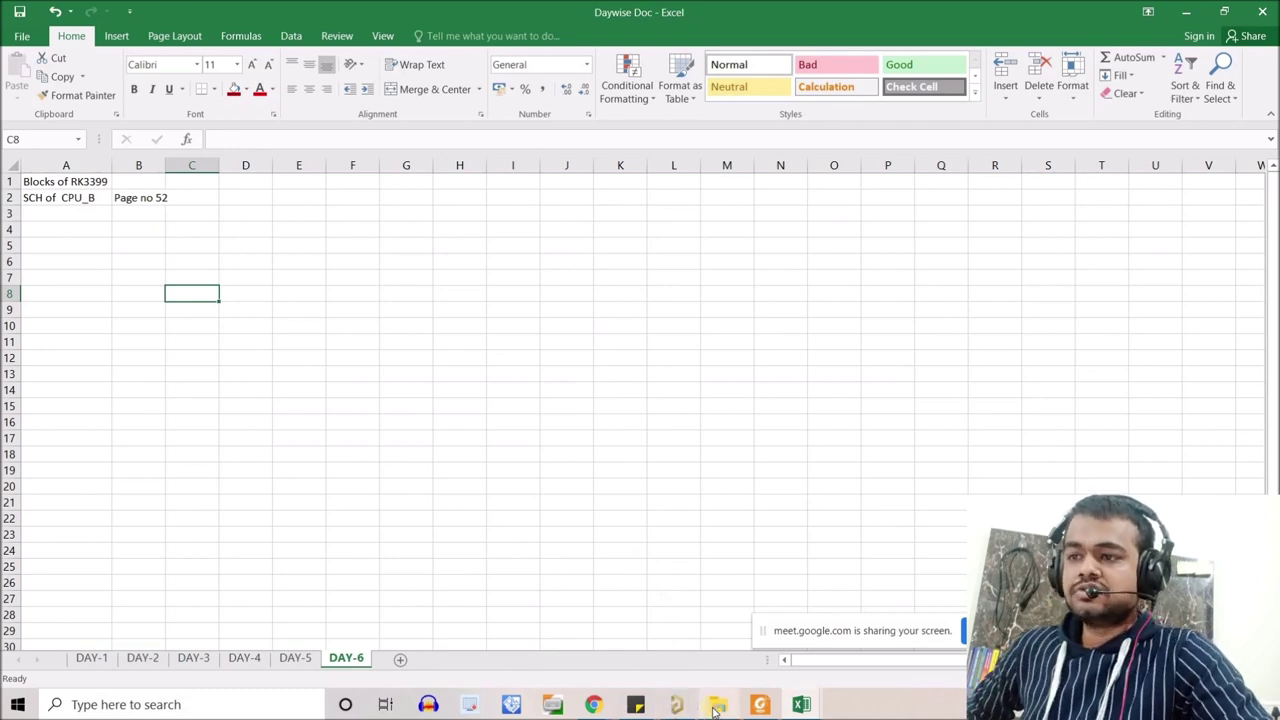
click(760, 704)
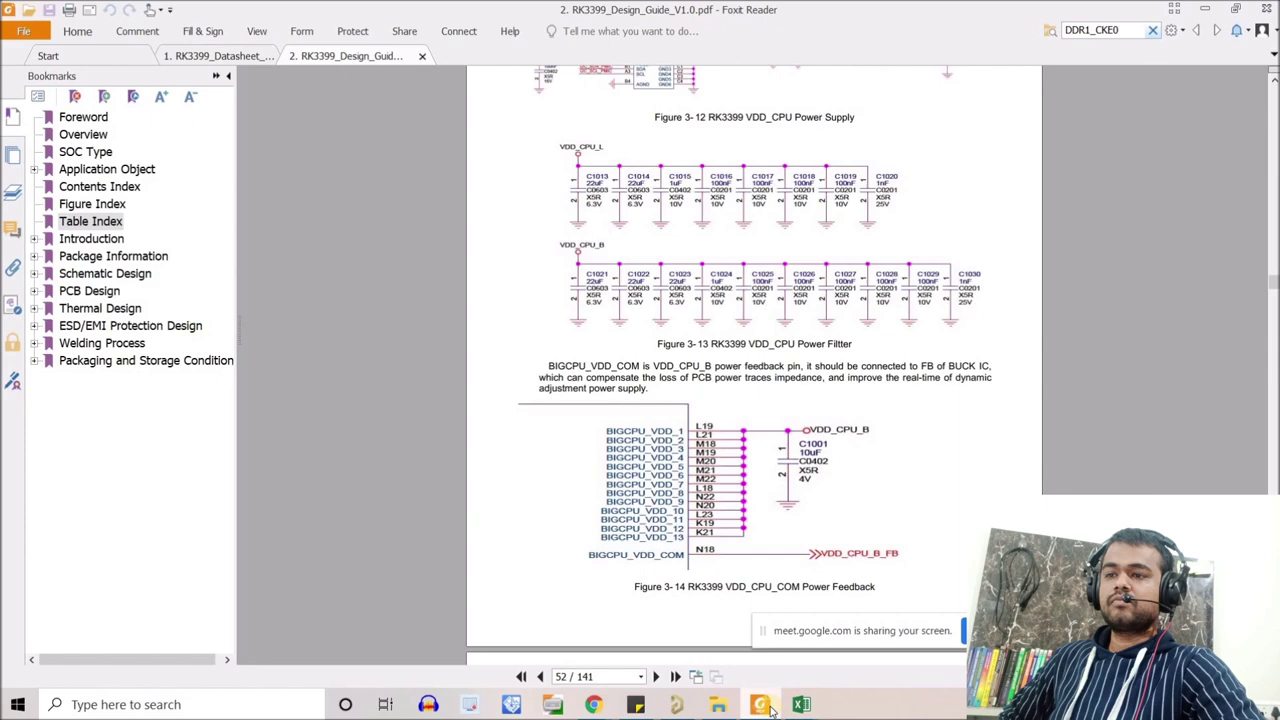
Return to the design guide and scroll up page 52 to Figures 3-12 and 3-13.
click(677, 704)
ctrl+scroll(700, 250, up, 2)
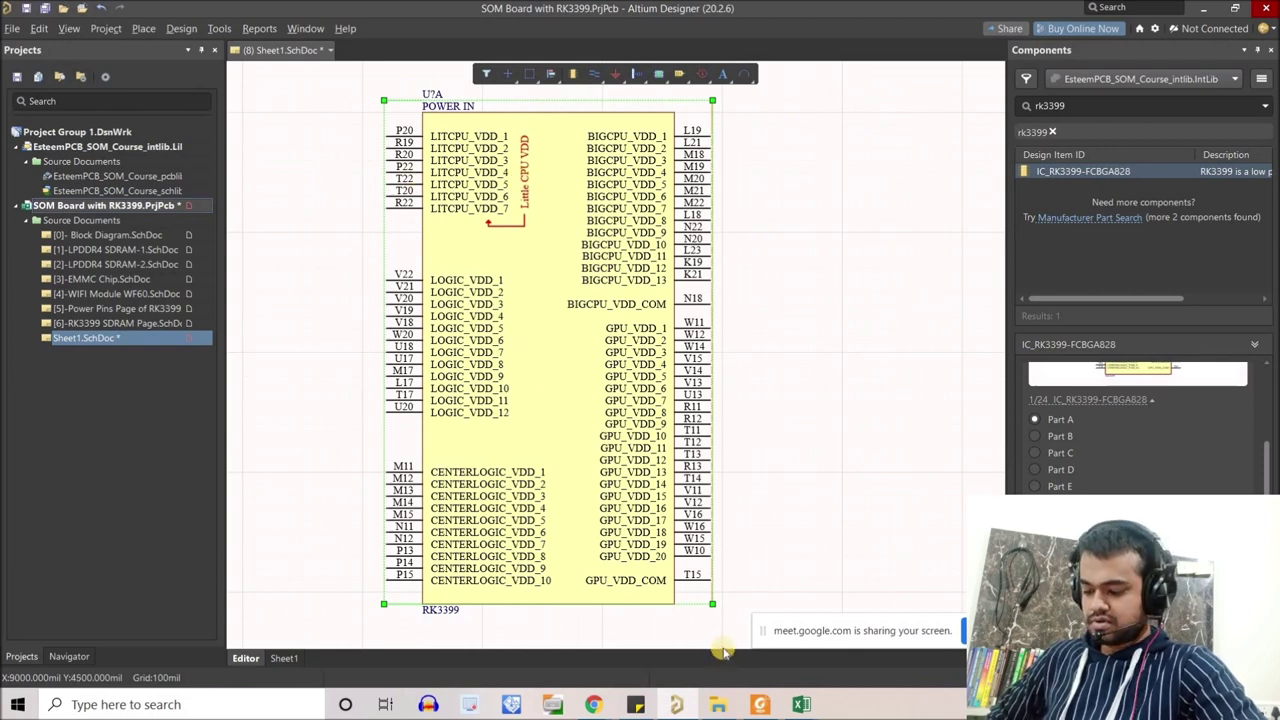
click(760, 706)
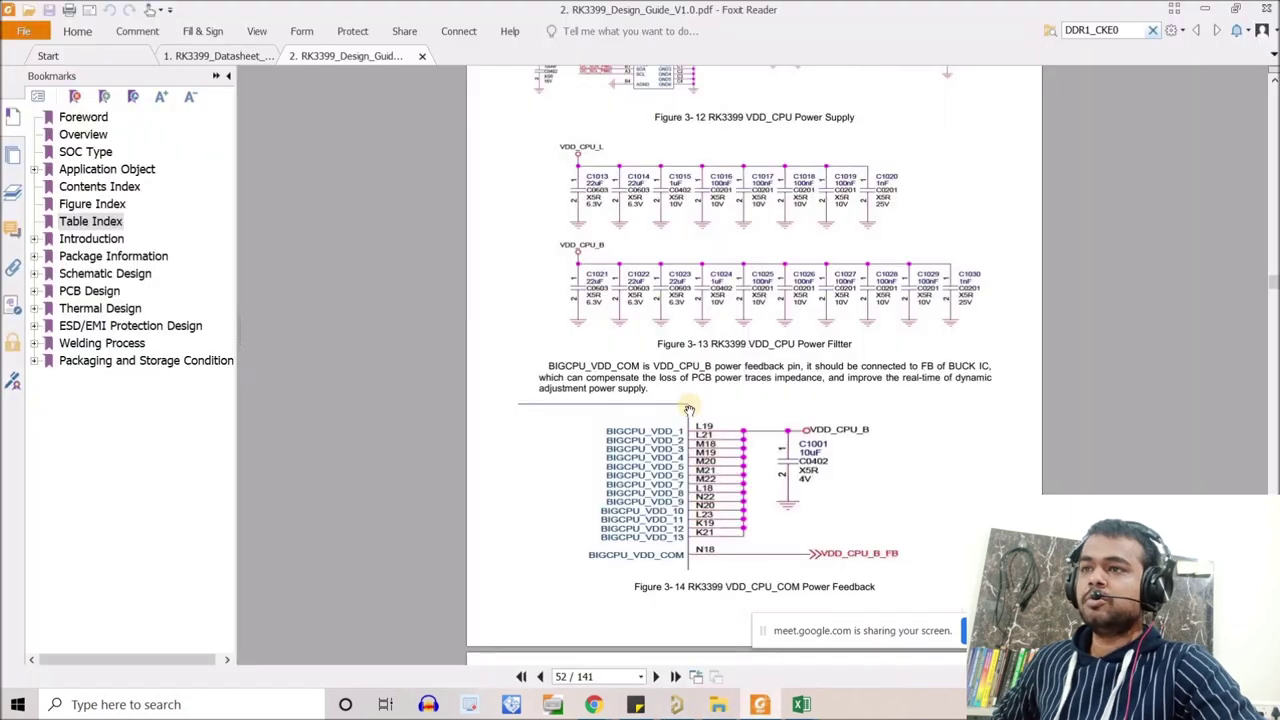
scroll(685, 412, up, 3)
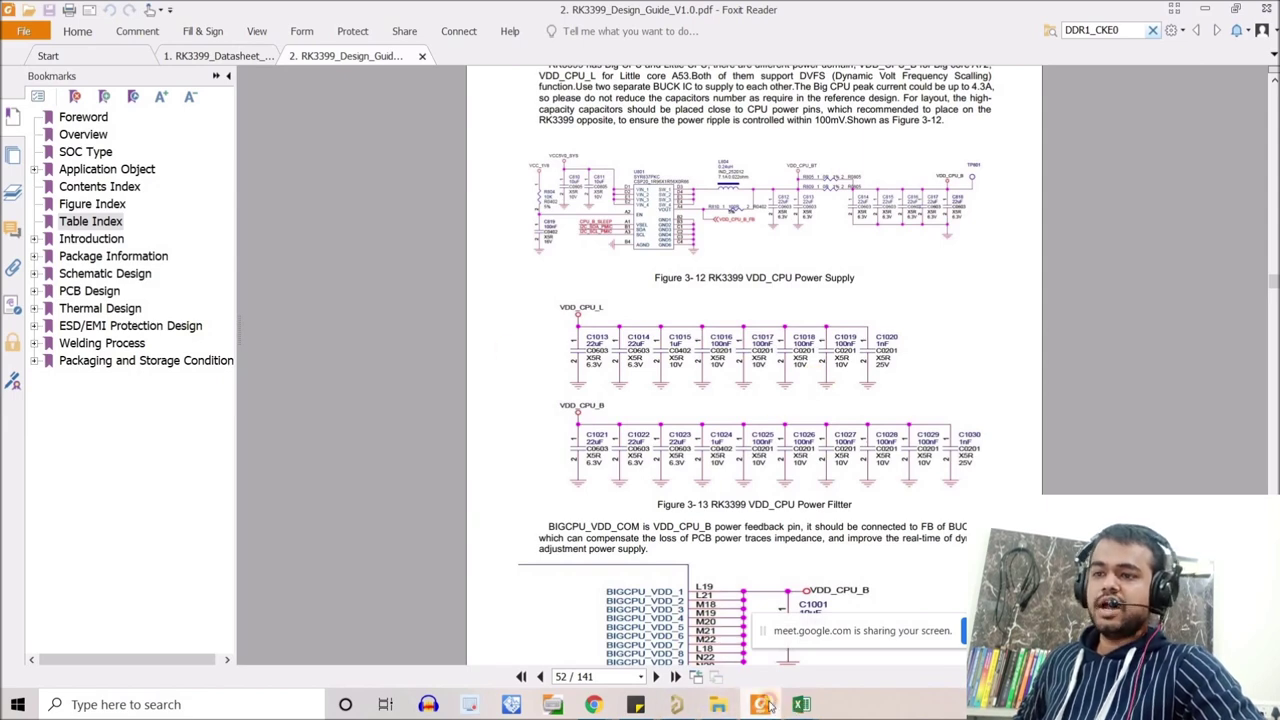
Fill the CPU_B row down into row 3 and relabel it SCH of CPU_L, Page no 53.
mouse_move(799, 705)
click(860, 640)
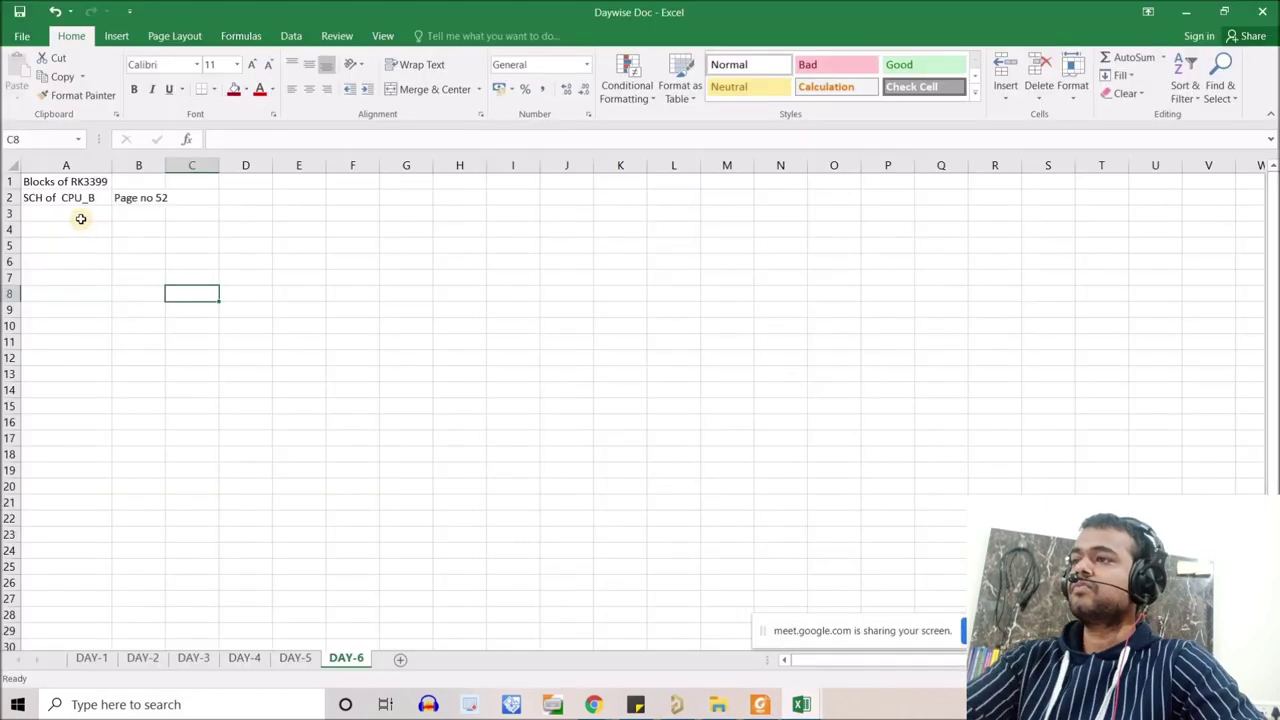
drag(64, 195, 166, 218)
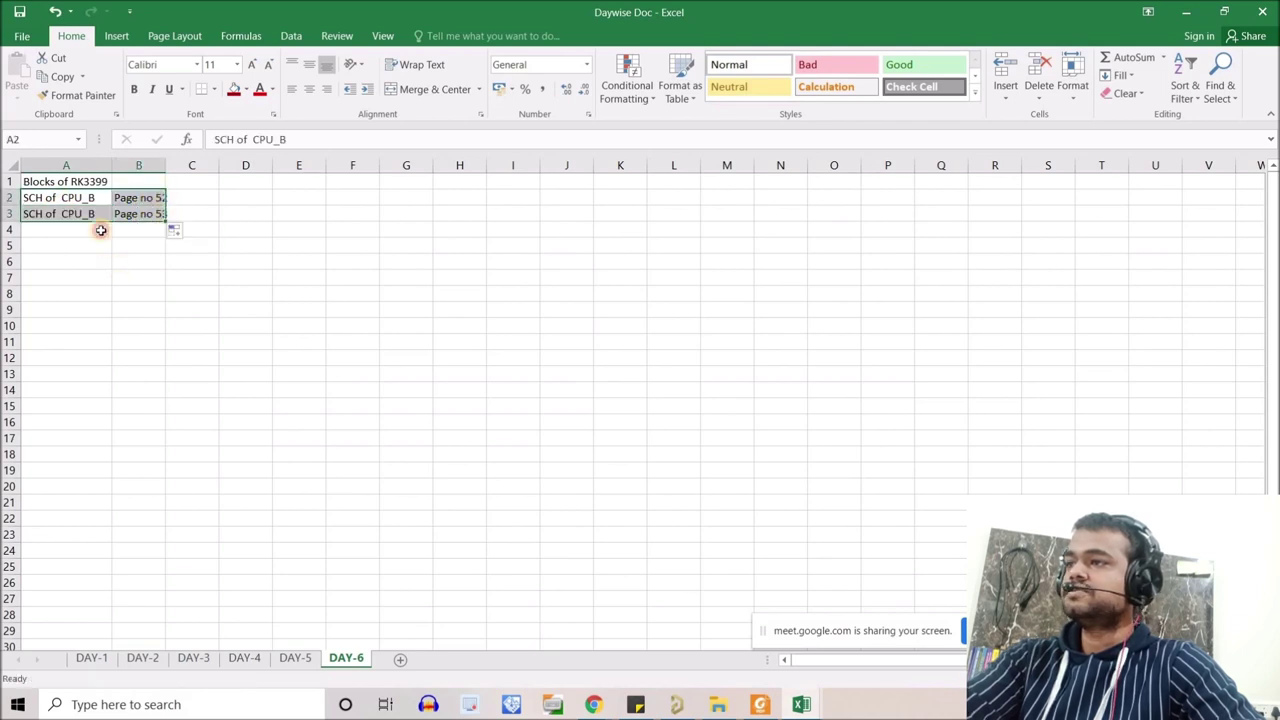
click(138, 261)
click(101, 221)
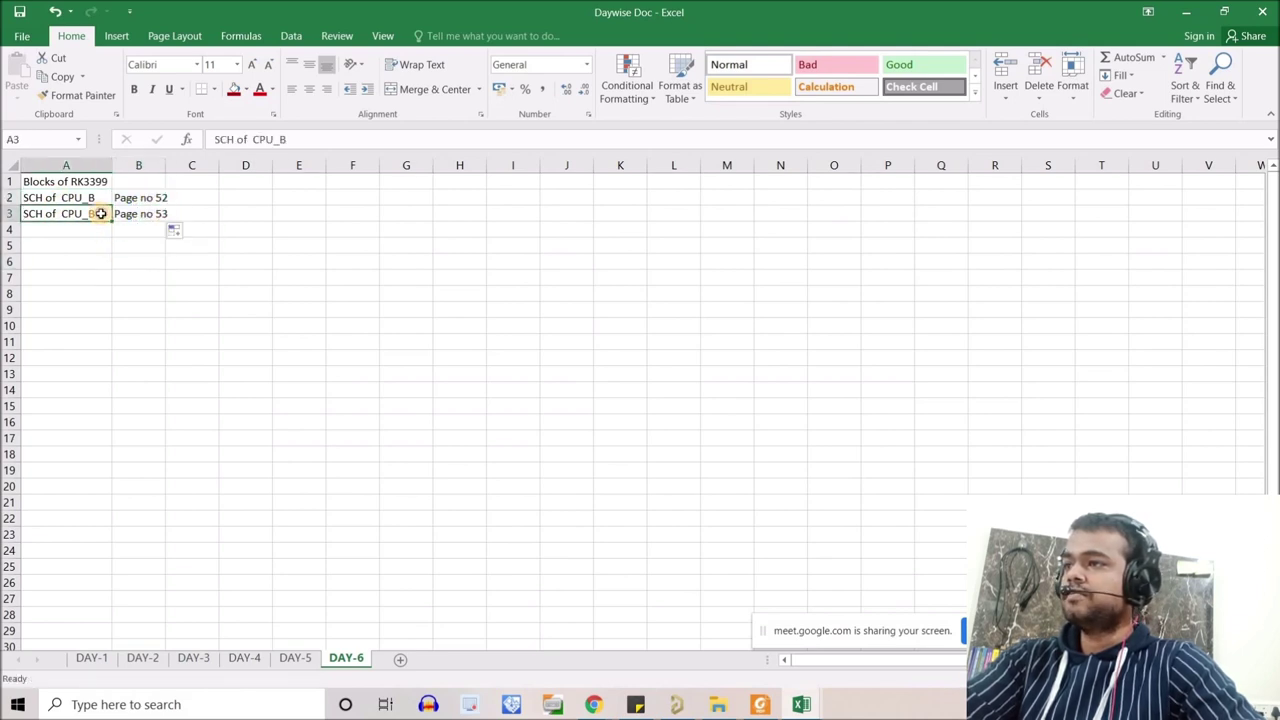
double_click(101, 213)
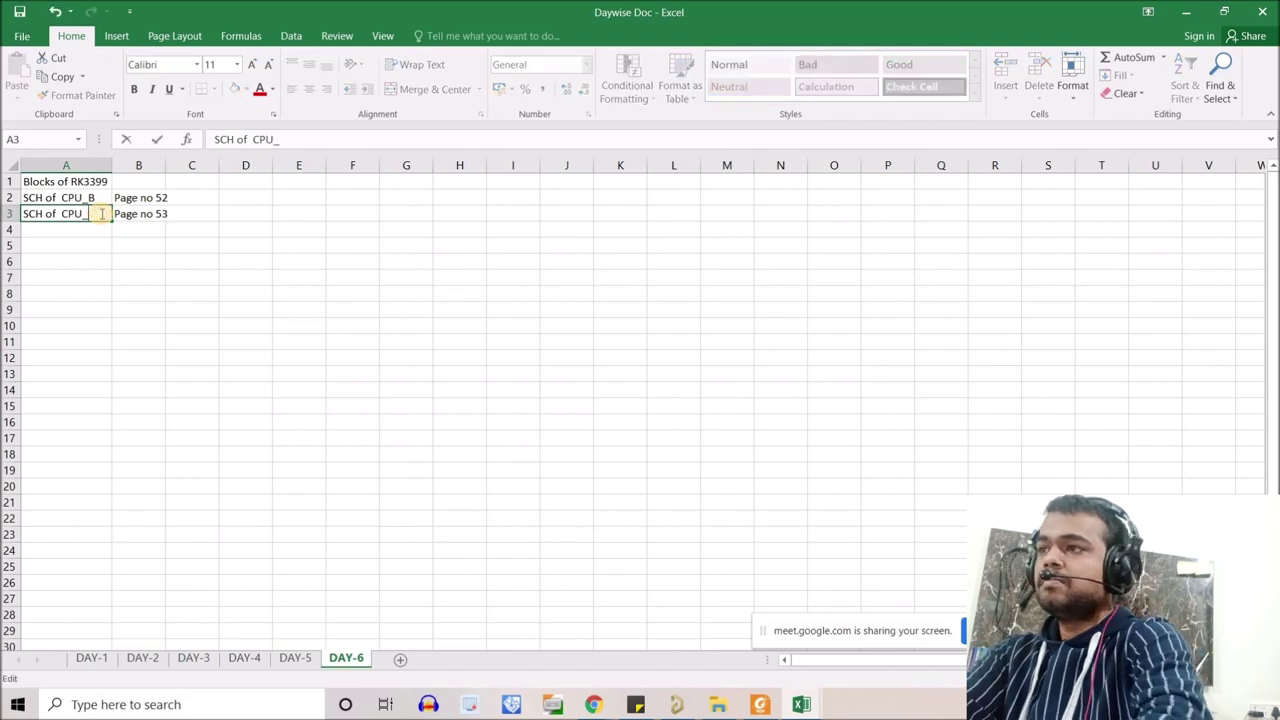
text(L)
key(Return)
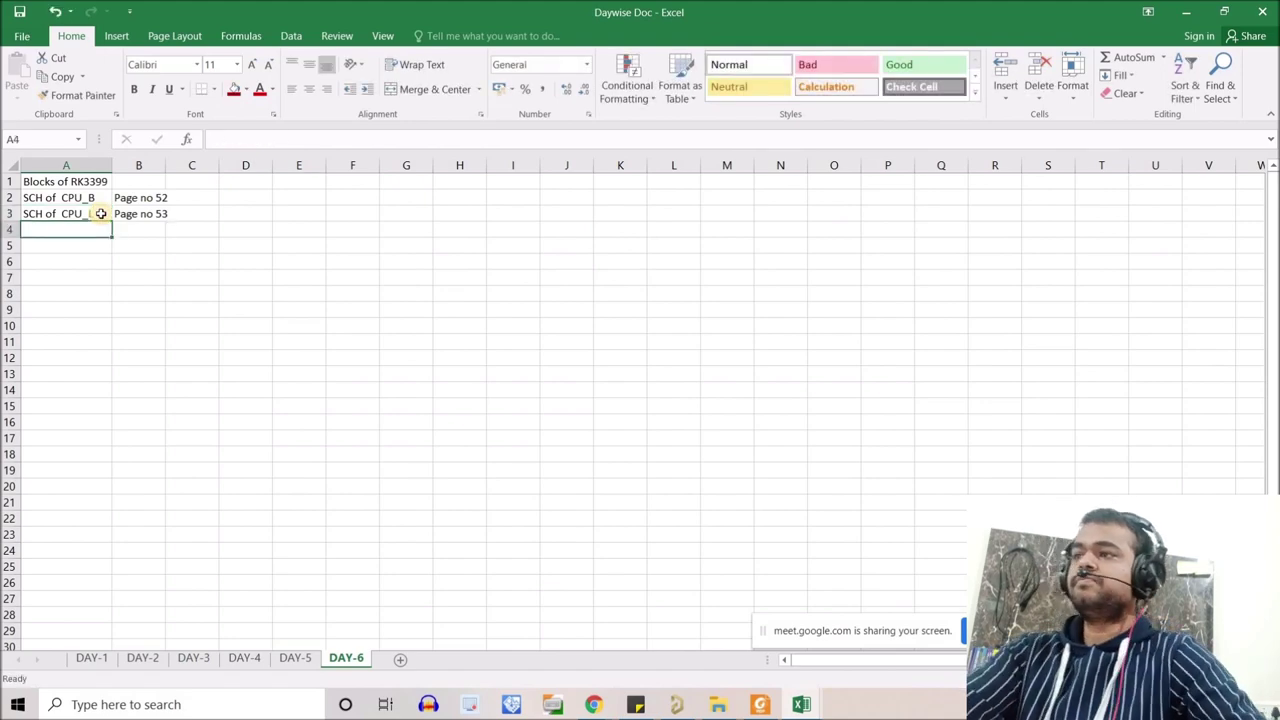
click(676, 706)
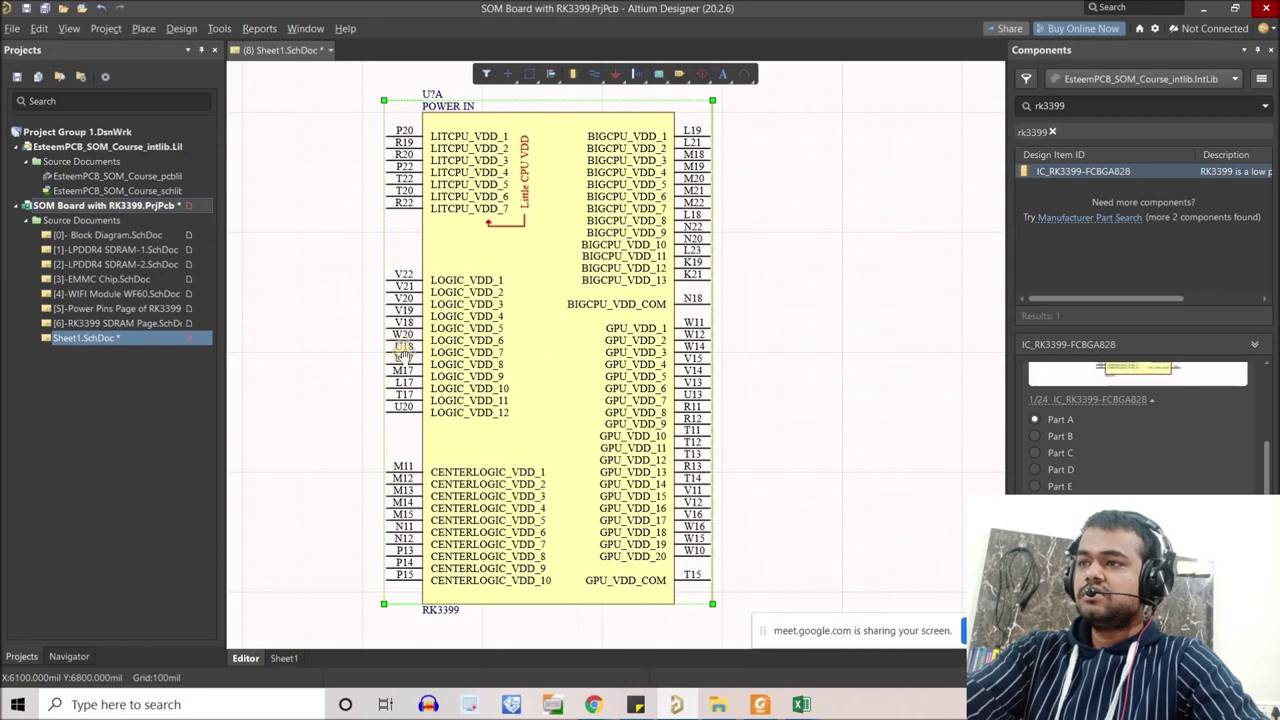
Pan the RK3399 POWER IN symbol to inspect its BIGCPU, LITCPU, LOGIC and GPU pins.
scroll(366, 371, down, 1)
shift+scroll(366, 371, left, 1)
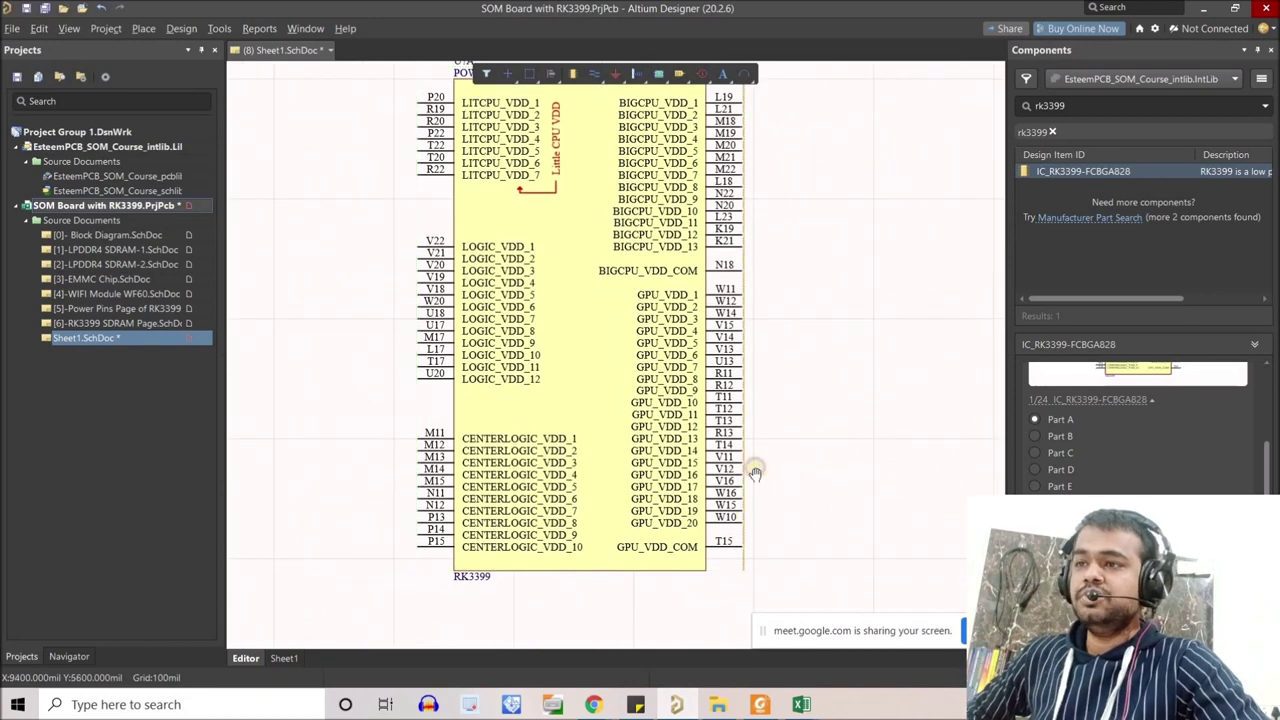
right_drag(755, 472, 708, 463)
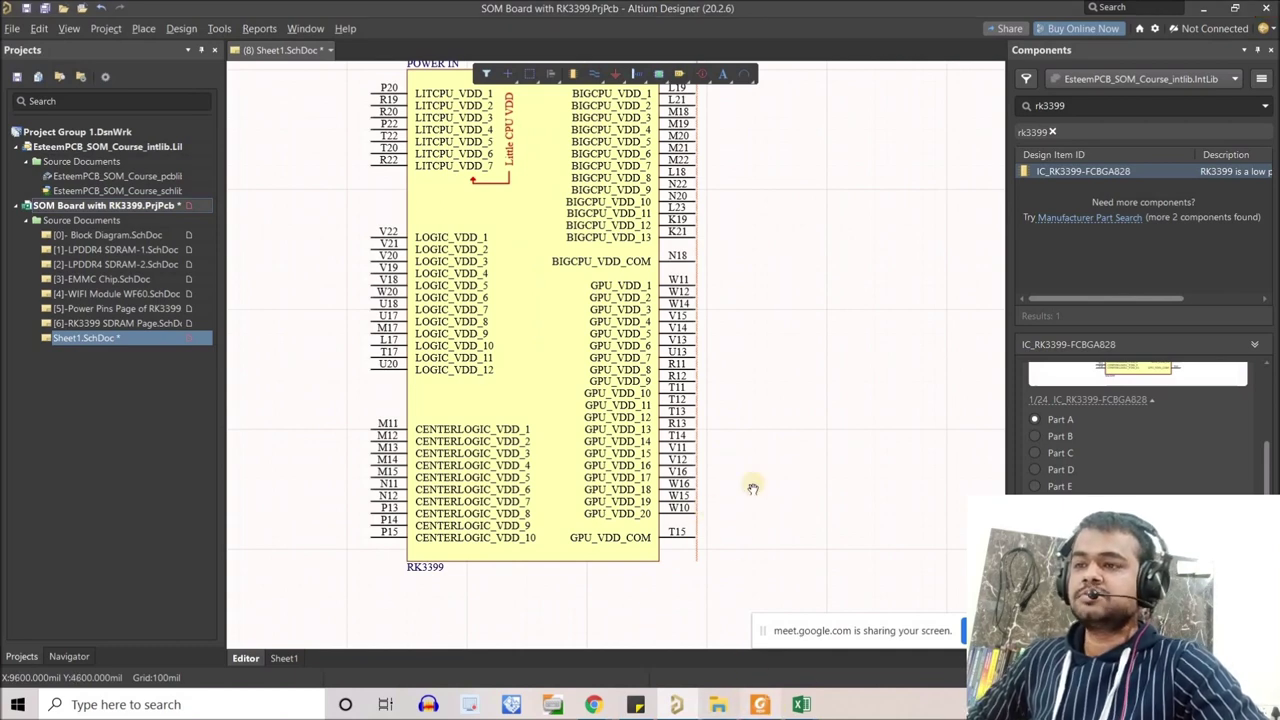
key(alt+Tab)
scroll(715, 384, down, 6)
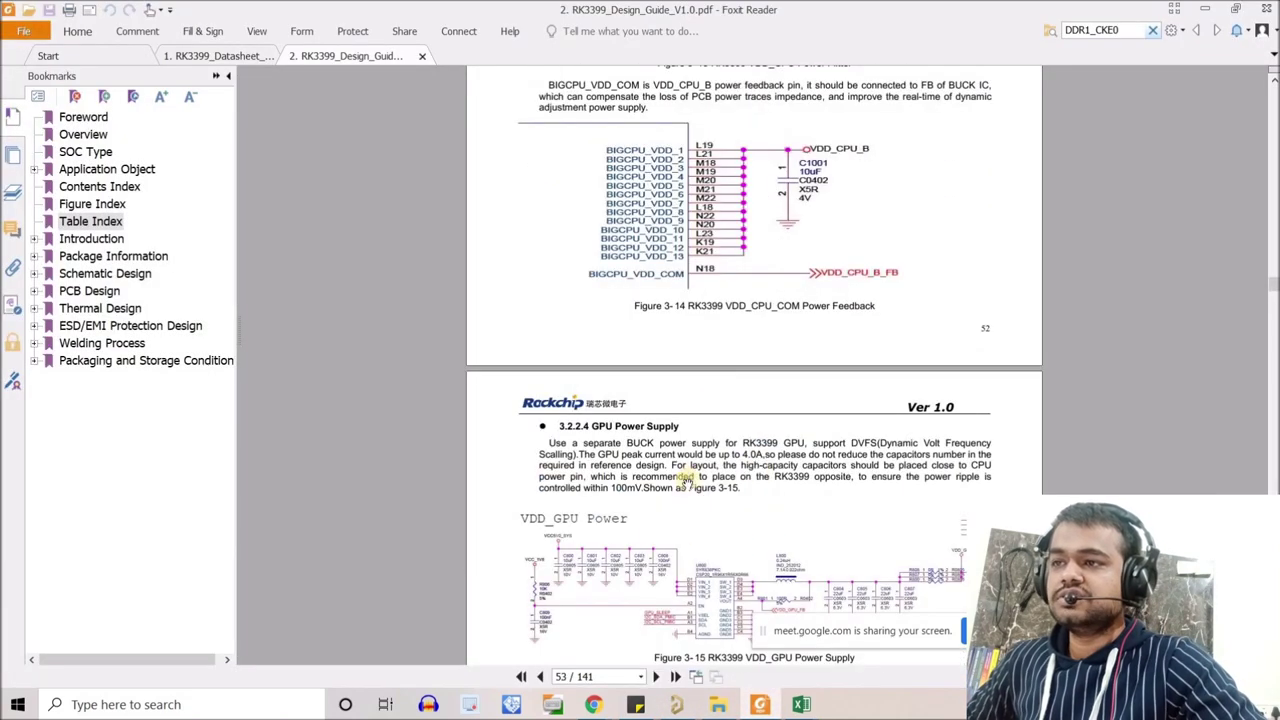
Scroll to page 53 and mark, then clear, the GPU_VDD_COM feedback paragraph.
scroll(757, 495, down, 6)
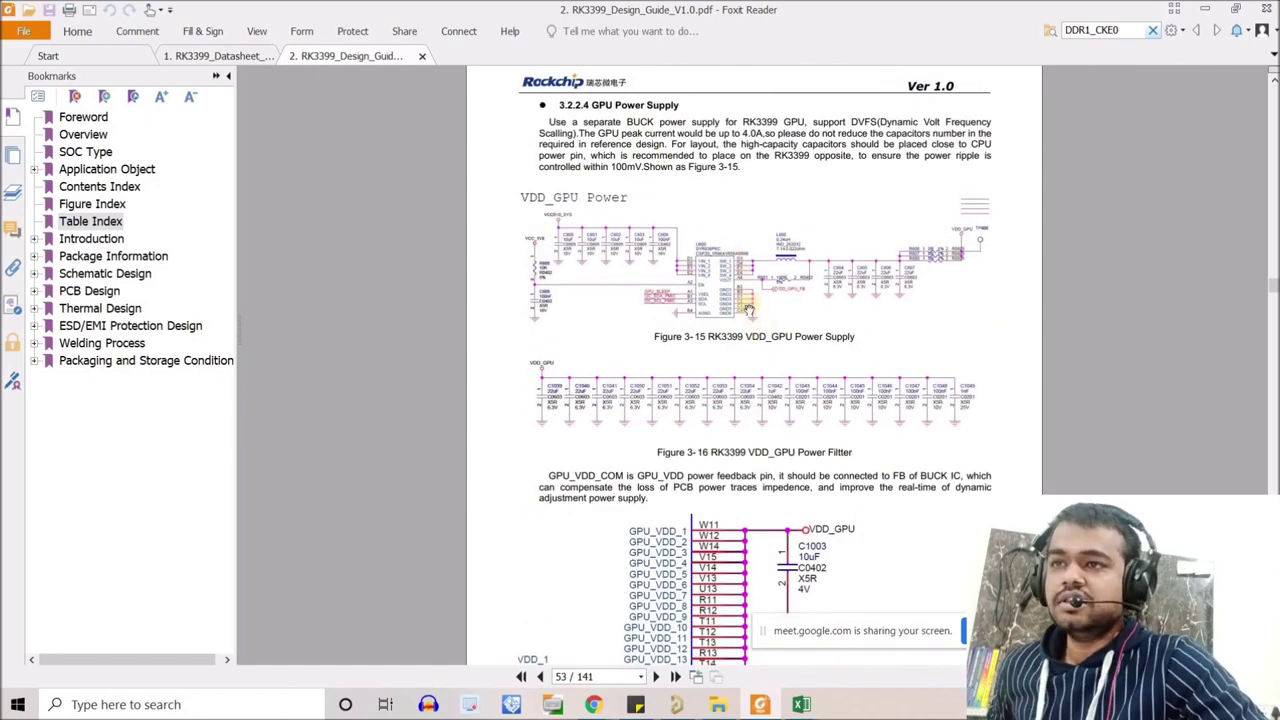
scroll(768, 365, down, 1)
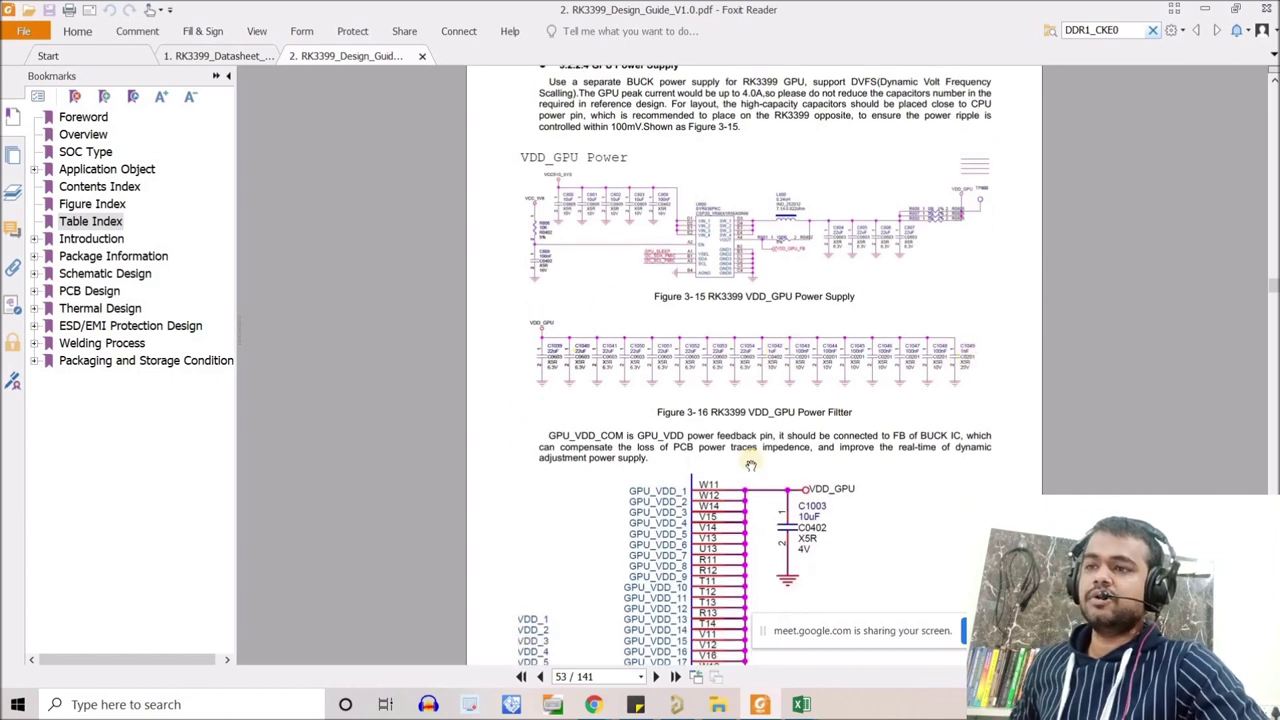
scroll(797, 452, down, 2)
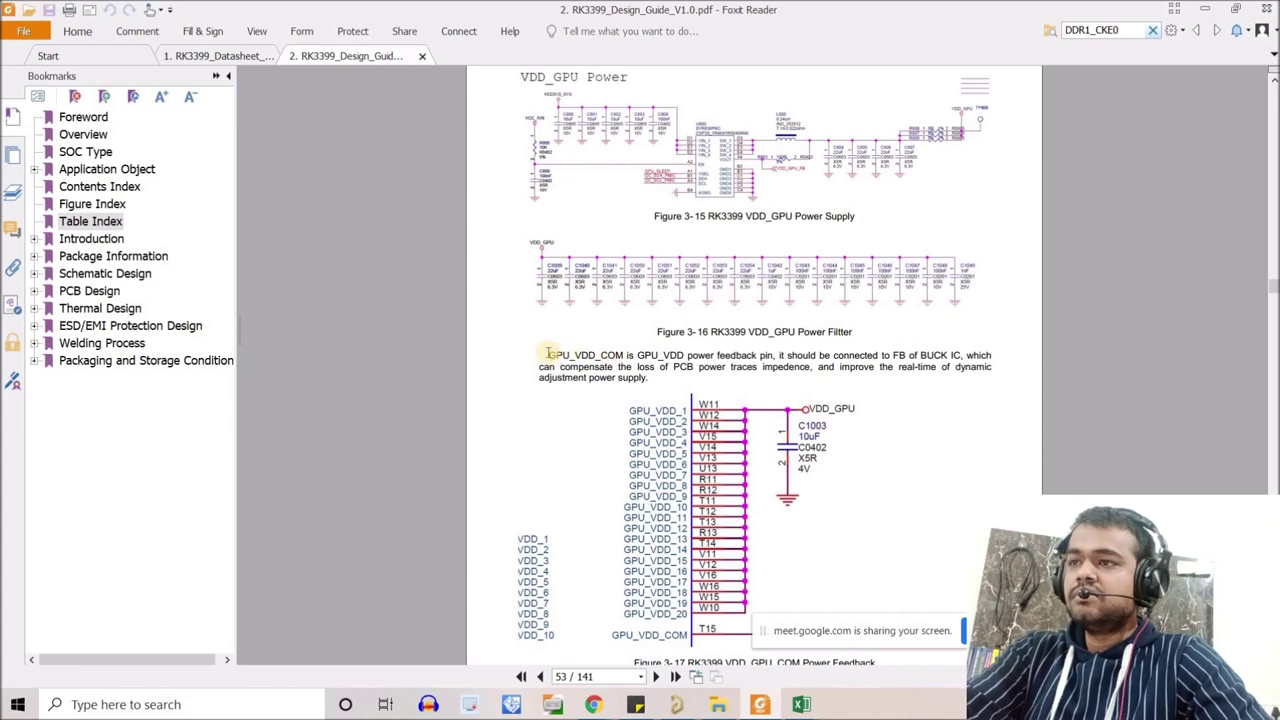
drag(553, 355, 648, 380)
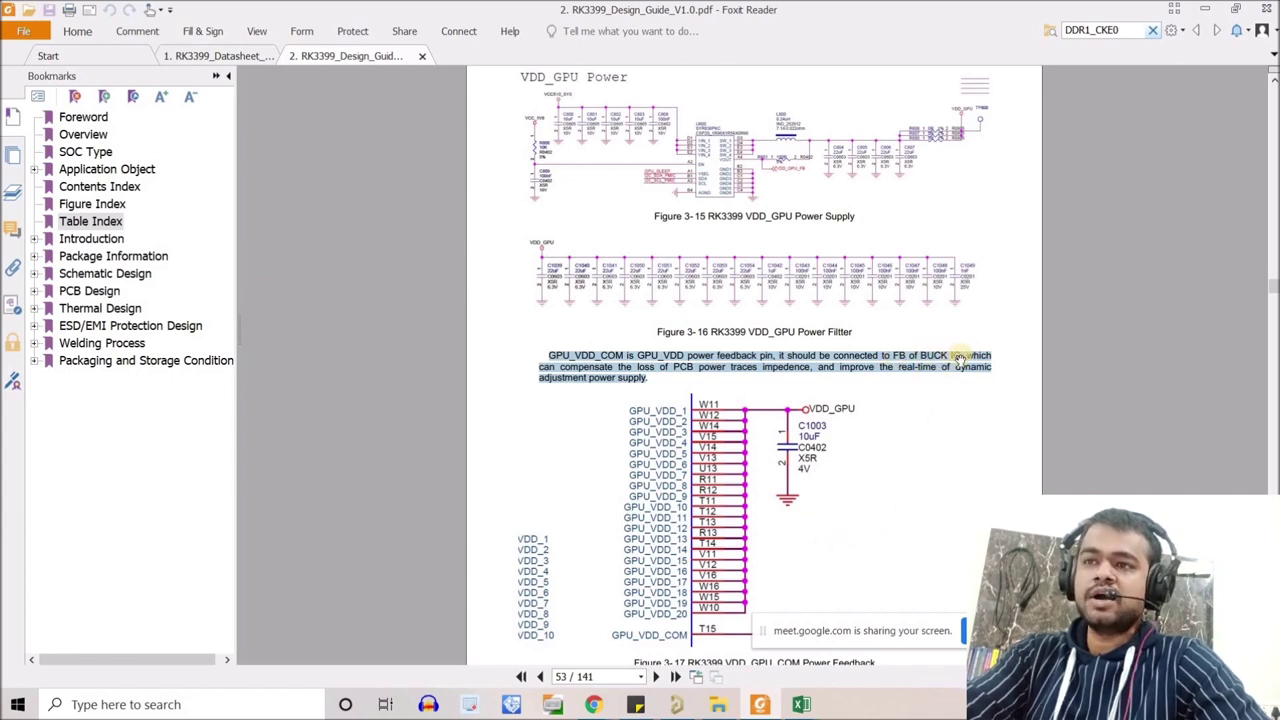
click(686, 376)
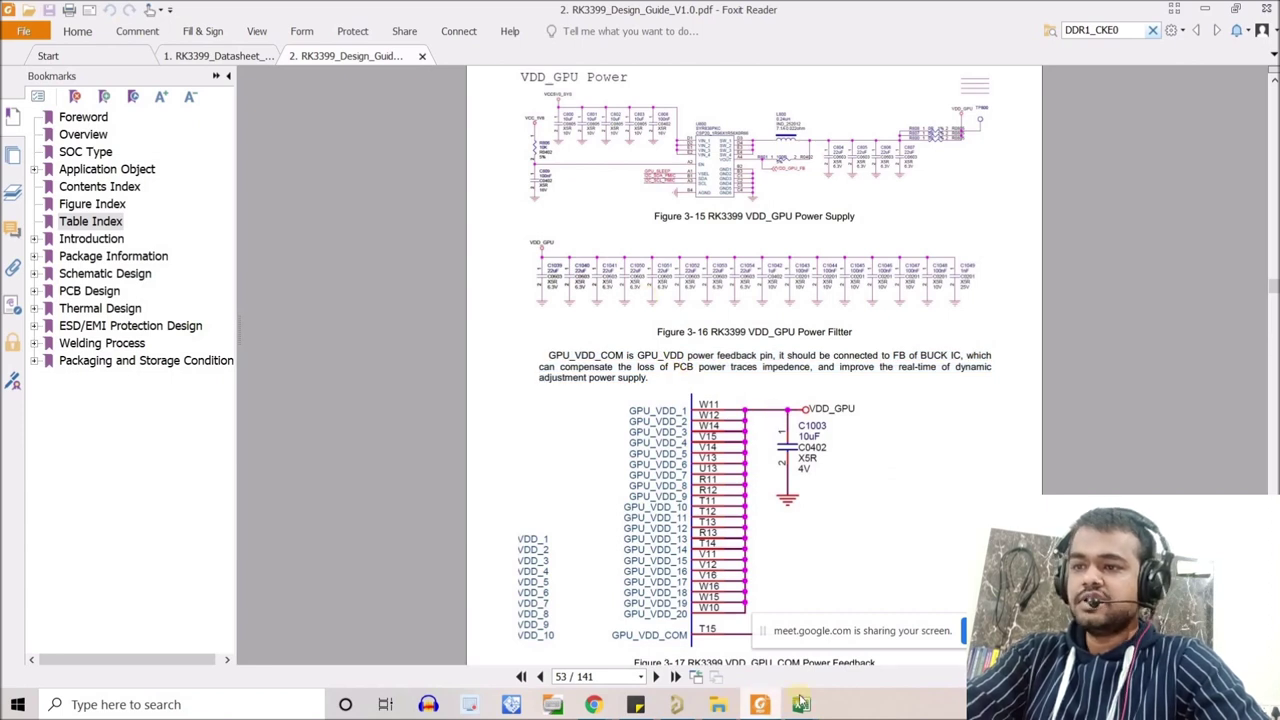
mouse_move(800, 703)
click(886, 640)
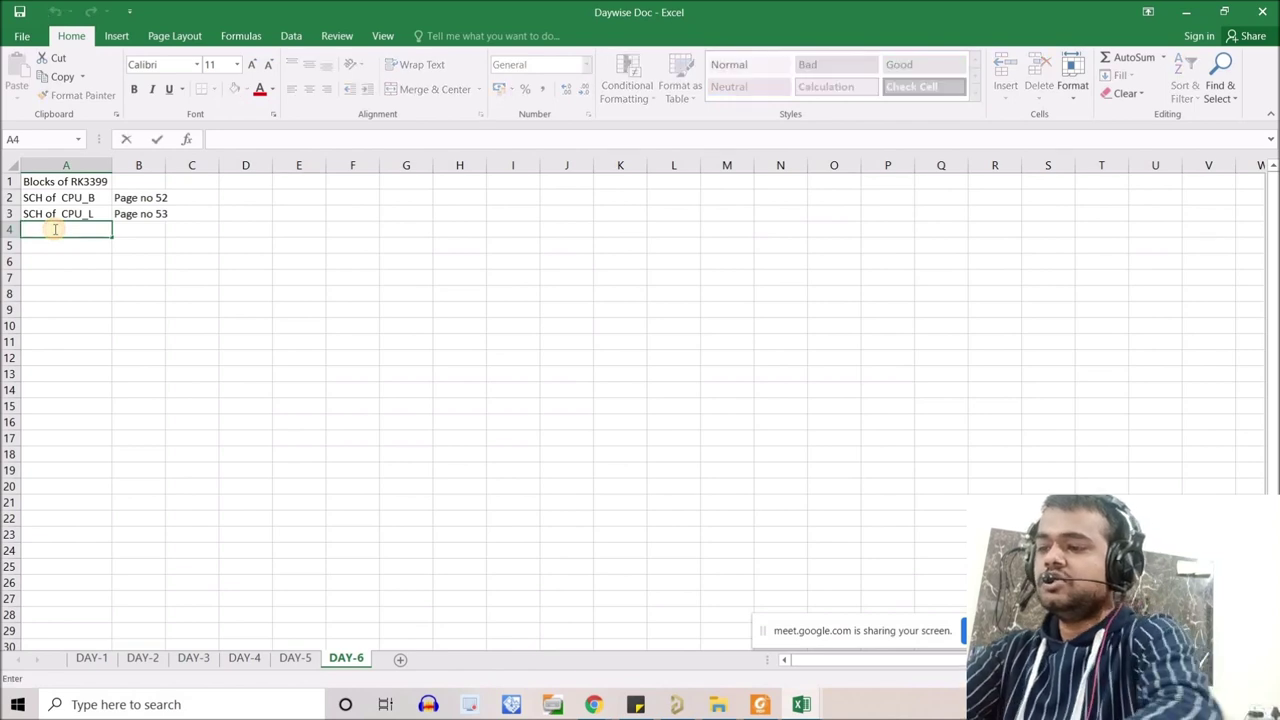
Add the SCH of VDD_GPU label in A4 and rename rows 2-3 to VDD_CPU_B and VDD_CPU_L.
text(o)
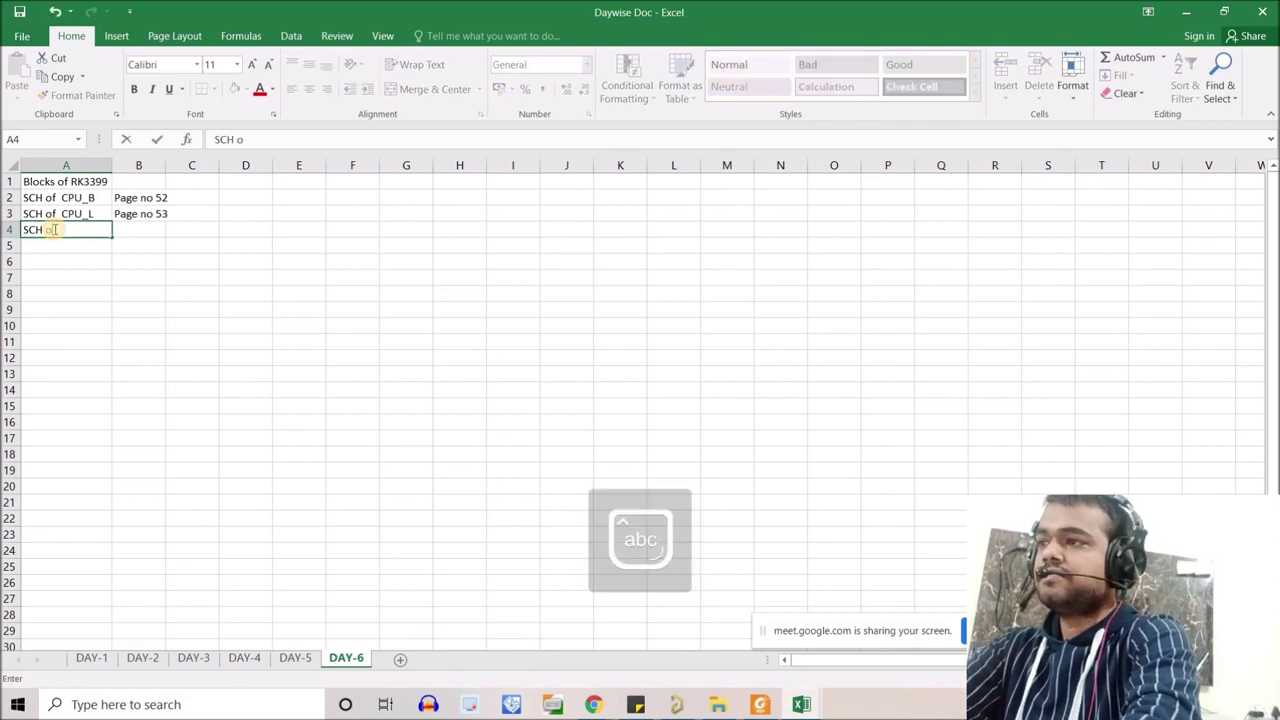
text(f GPU)
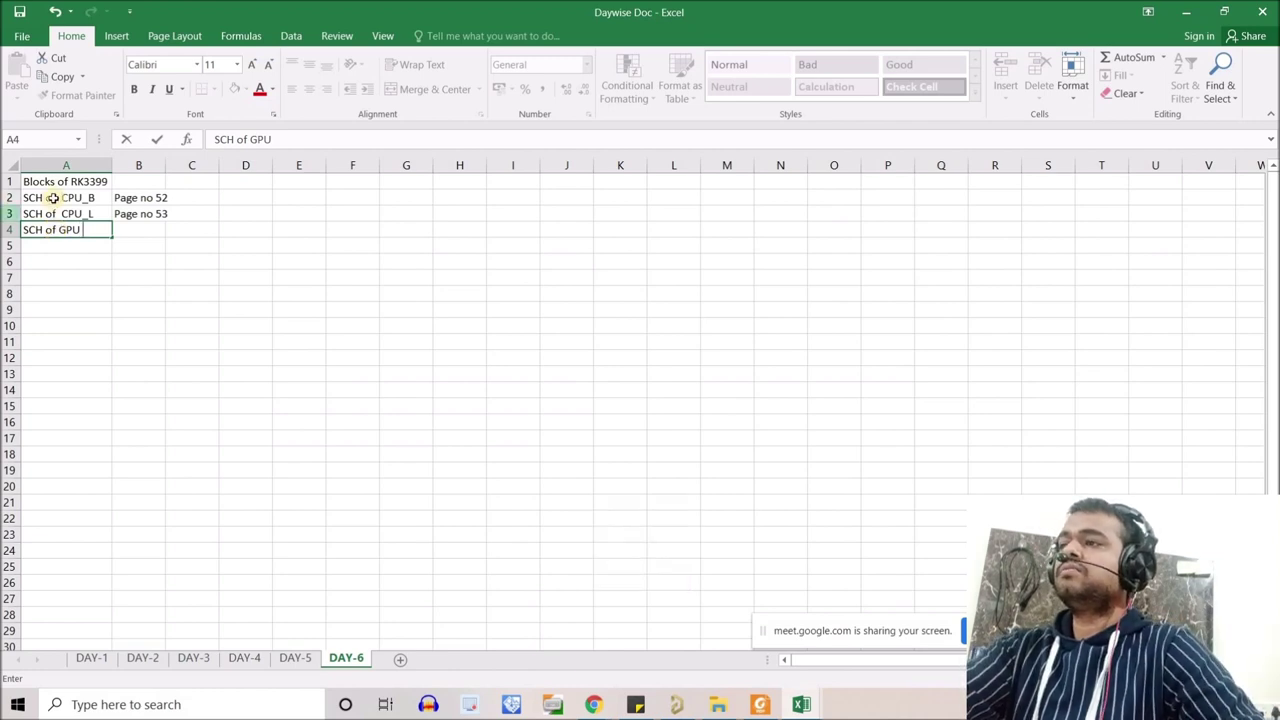
click(62, 197)
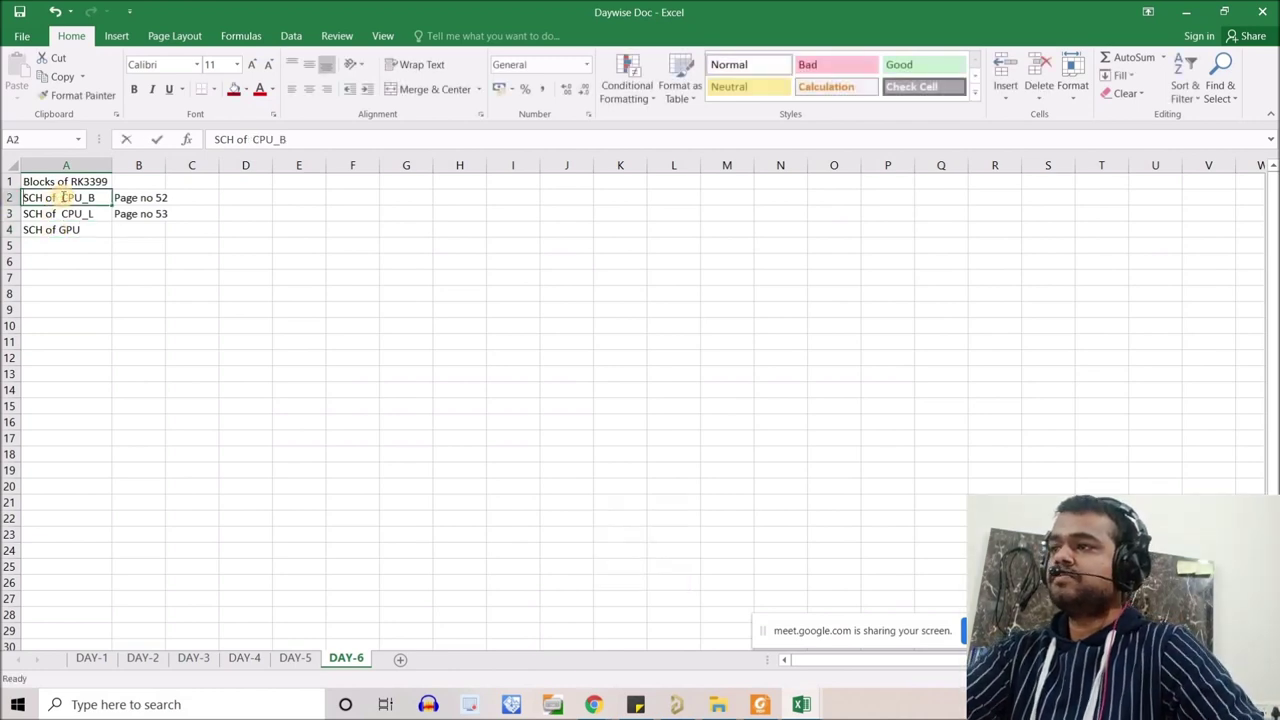
double_click(62, 197)
text(VDD)
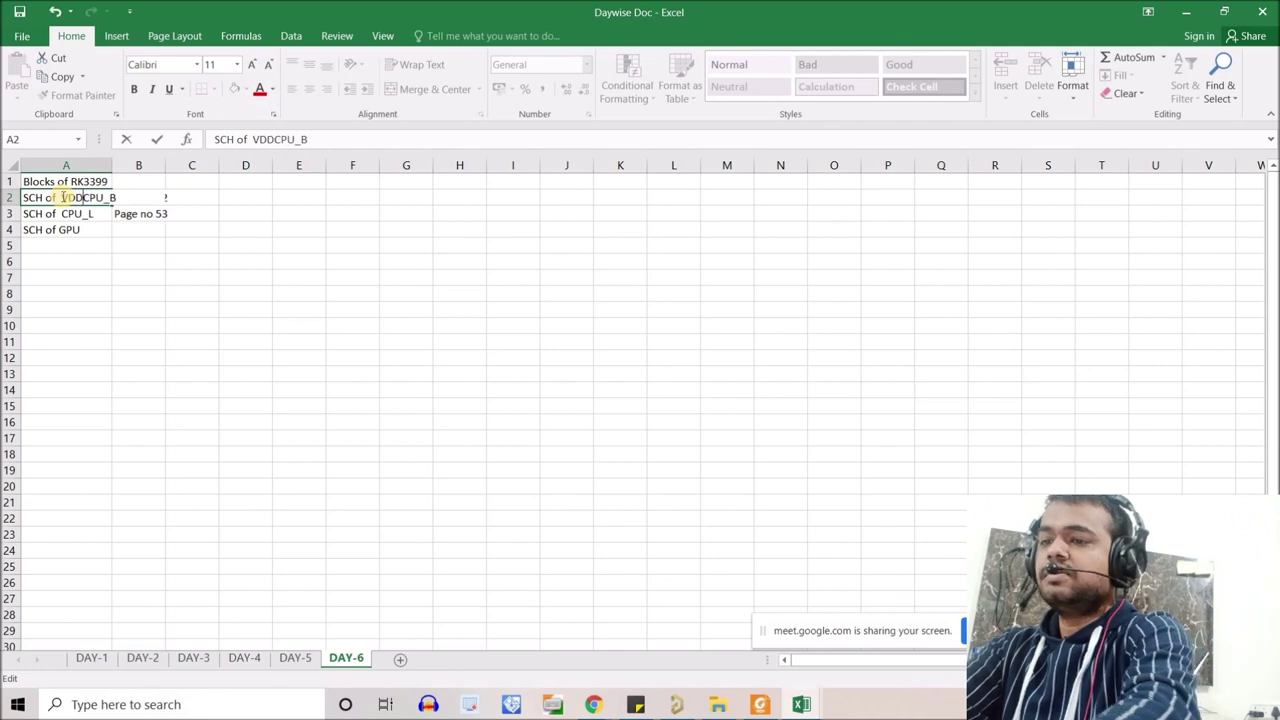
text(_)
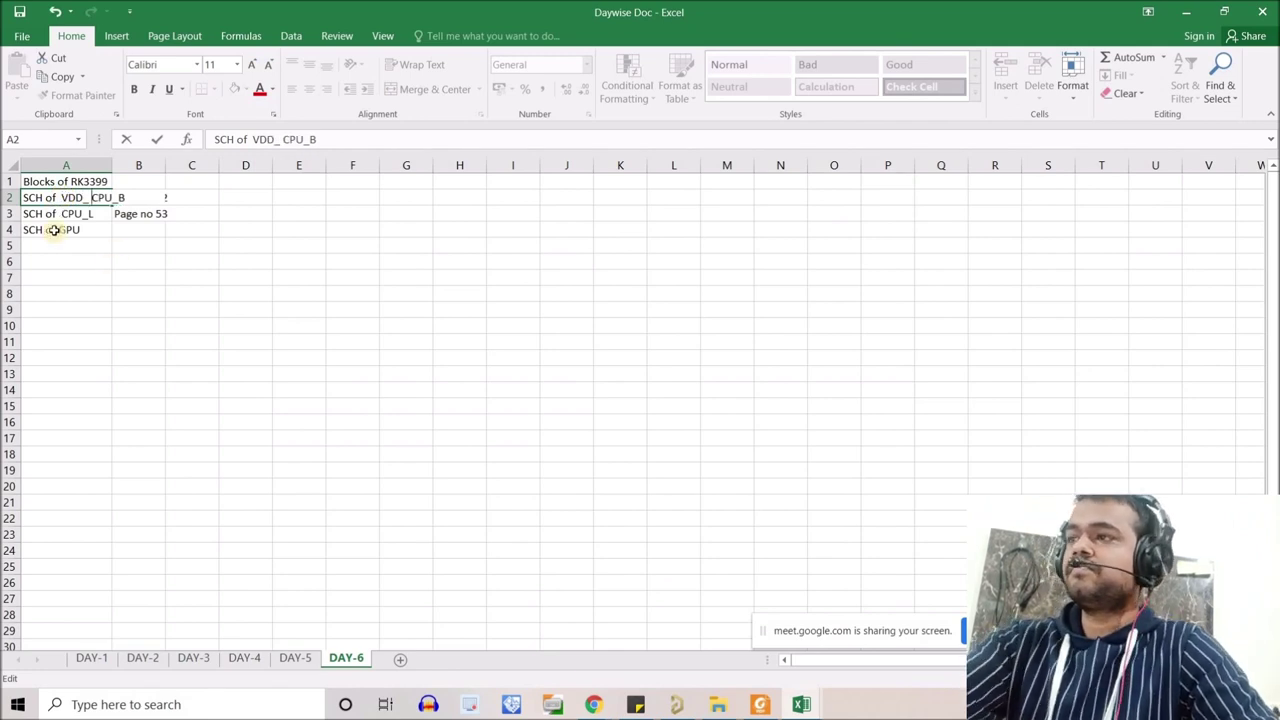
double_click(62, 214)
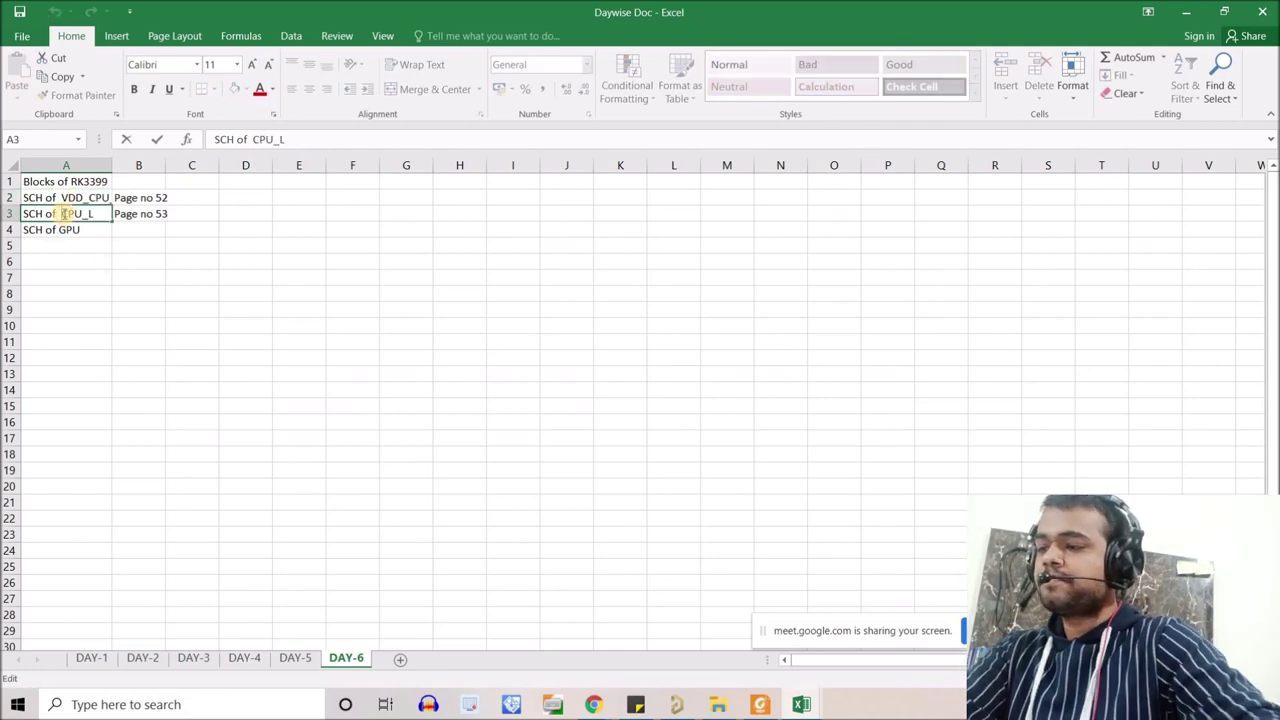
text(VDD)
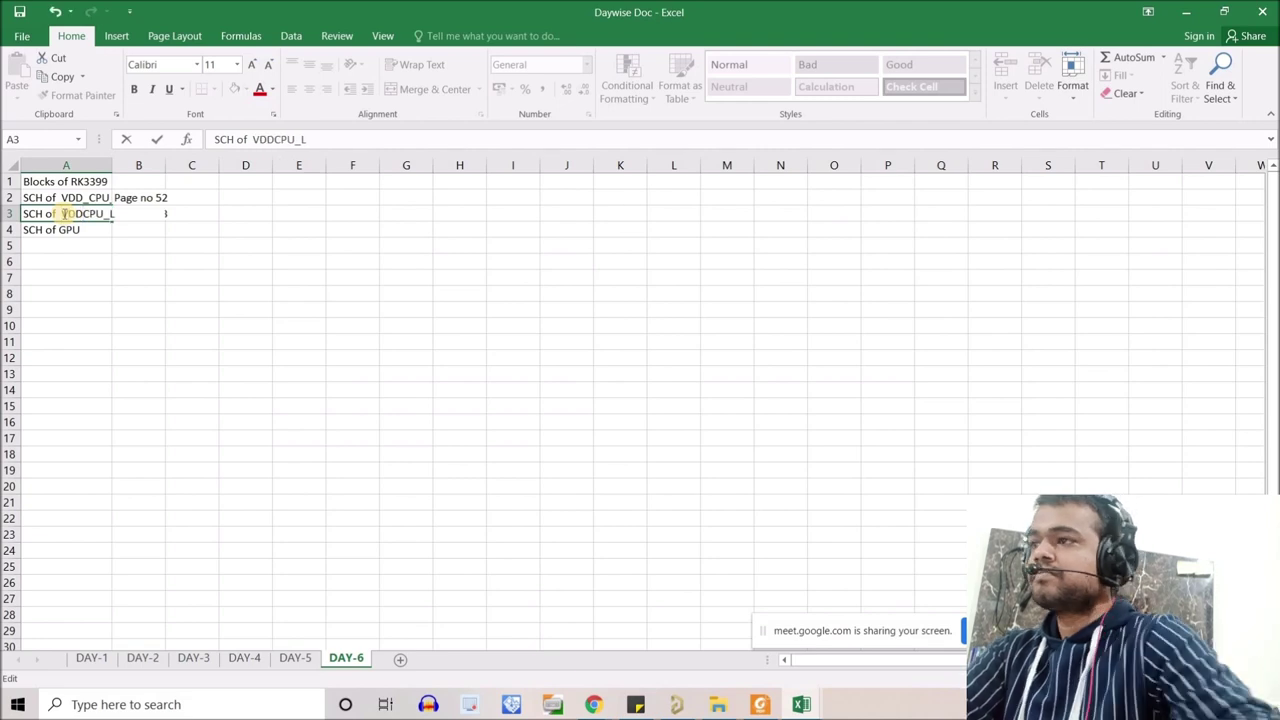
text(_)
double_click(60, 232)
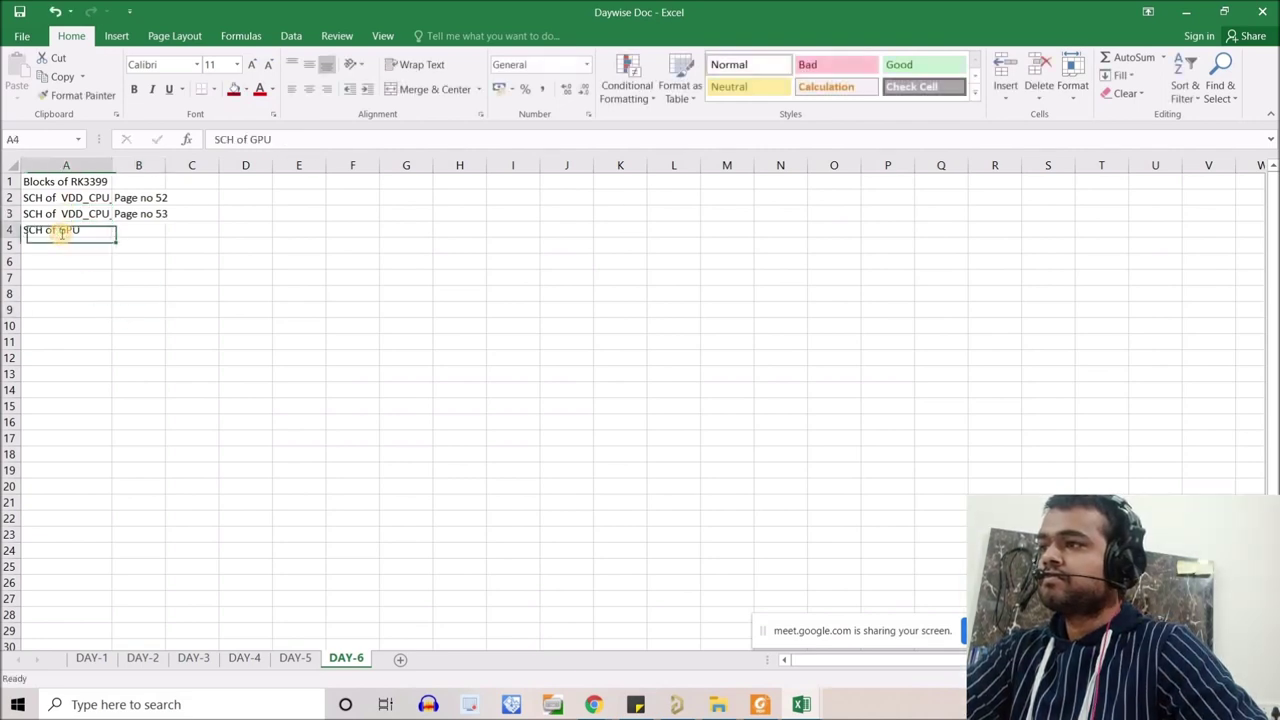
text(VDD_)
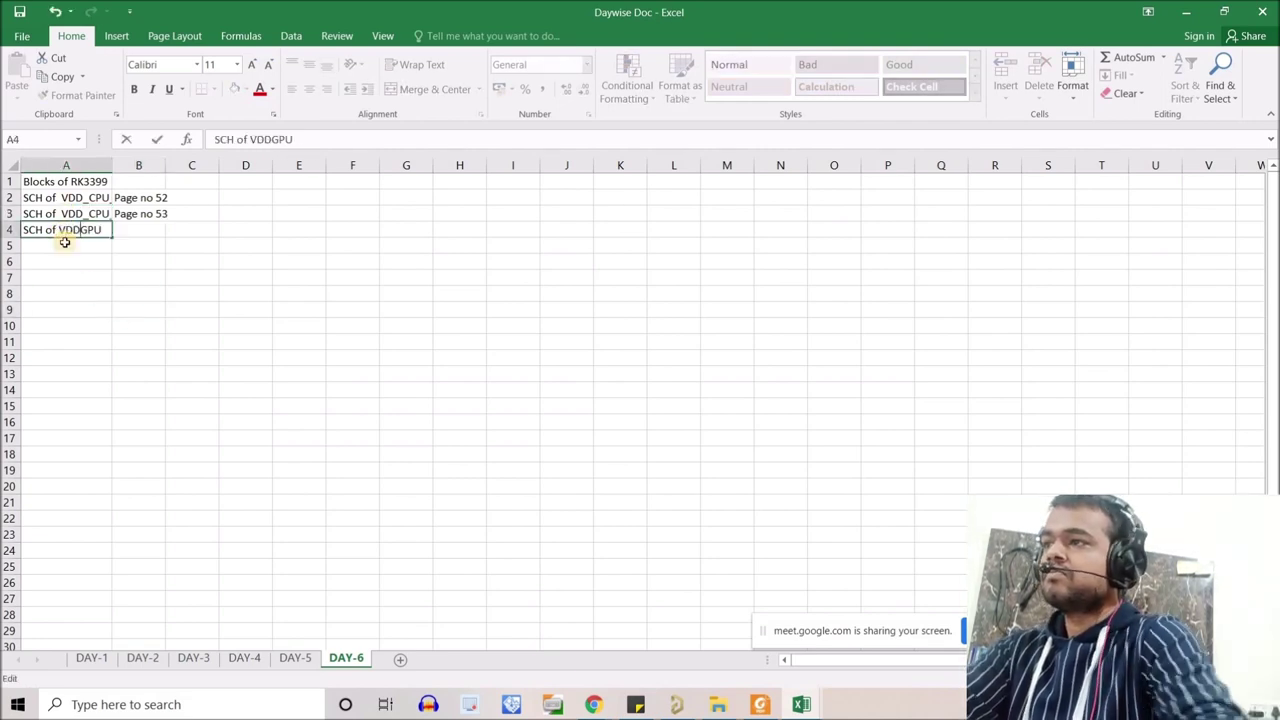
key(Return)
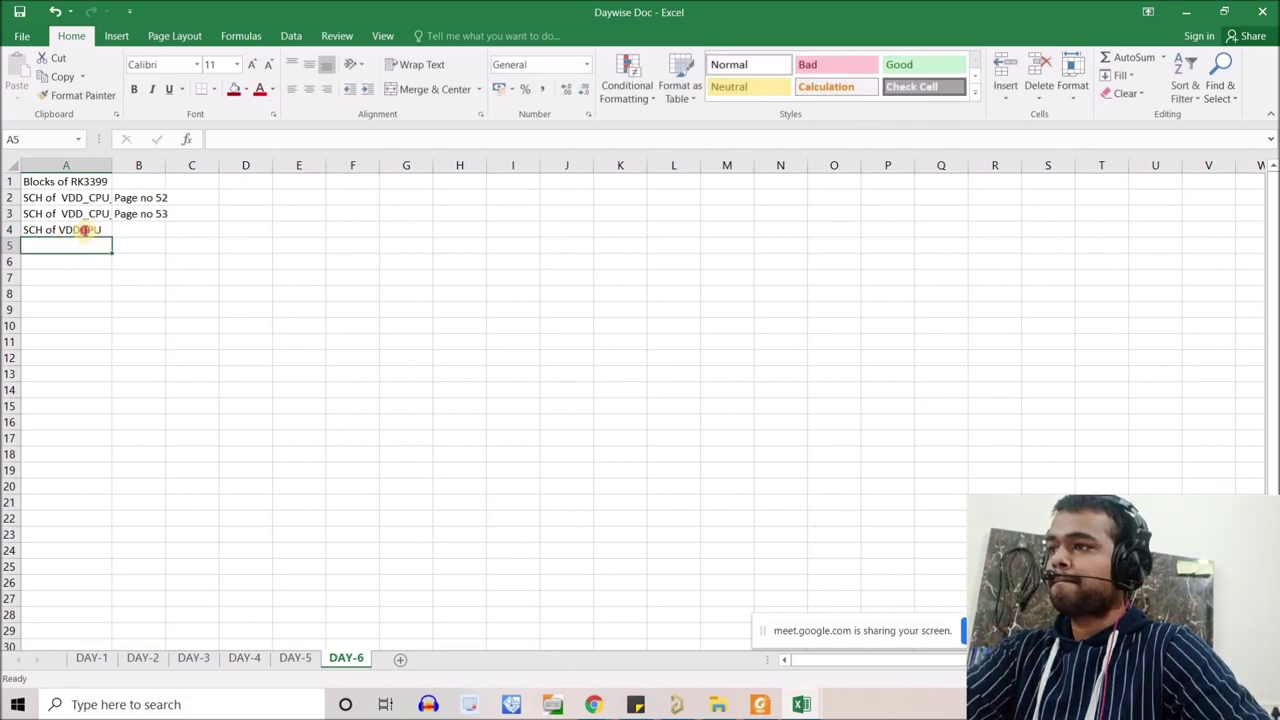
double_click(85, 230)
key(BackSpace)
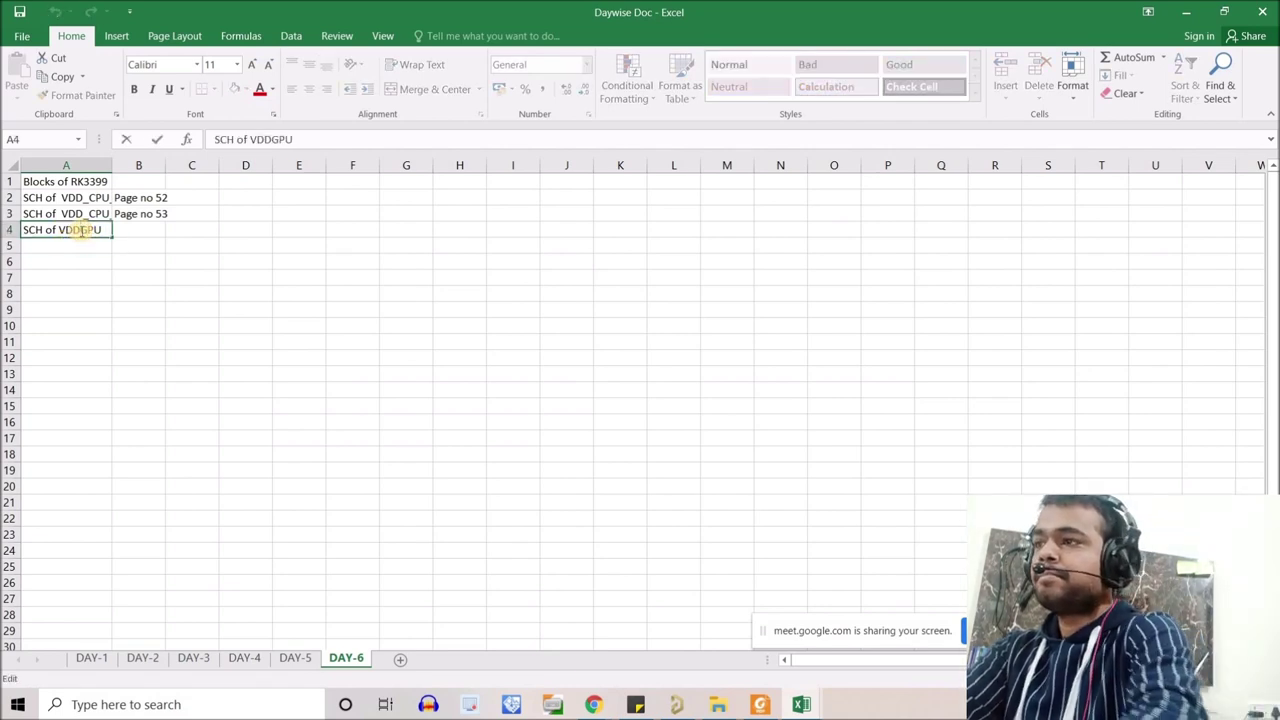
text(_)
key(Return)
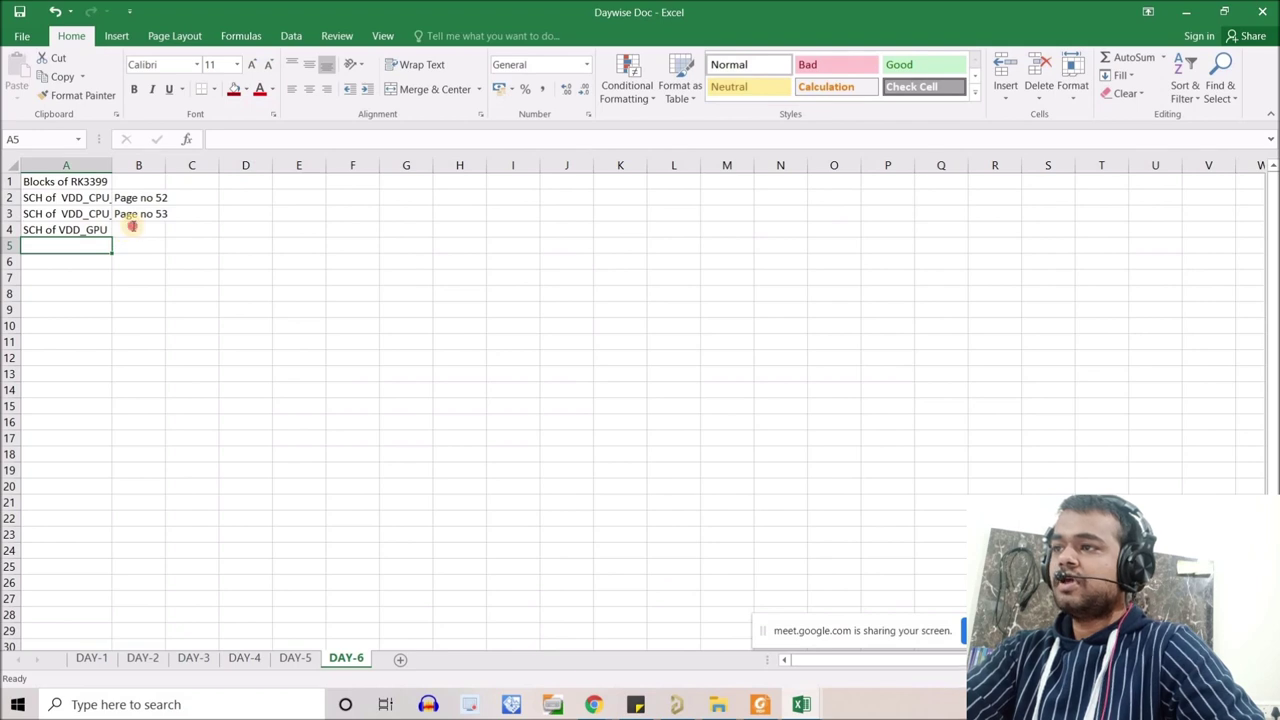
Enter 'Page no 53' in B4 and correct row 3's page number to 52.
click(132, 227)
text(Pag)
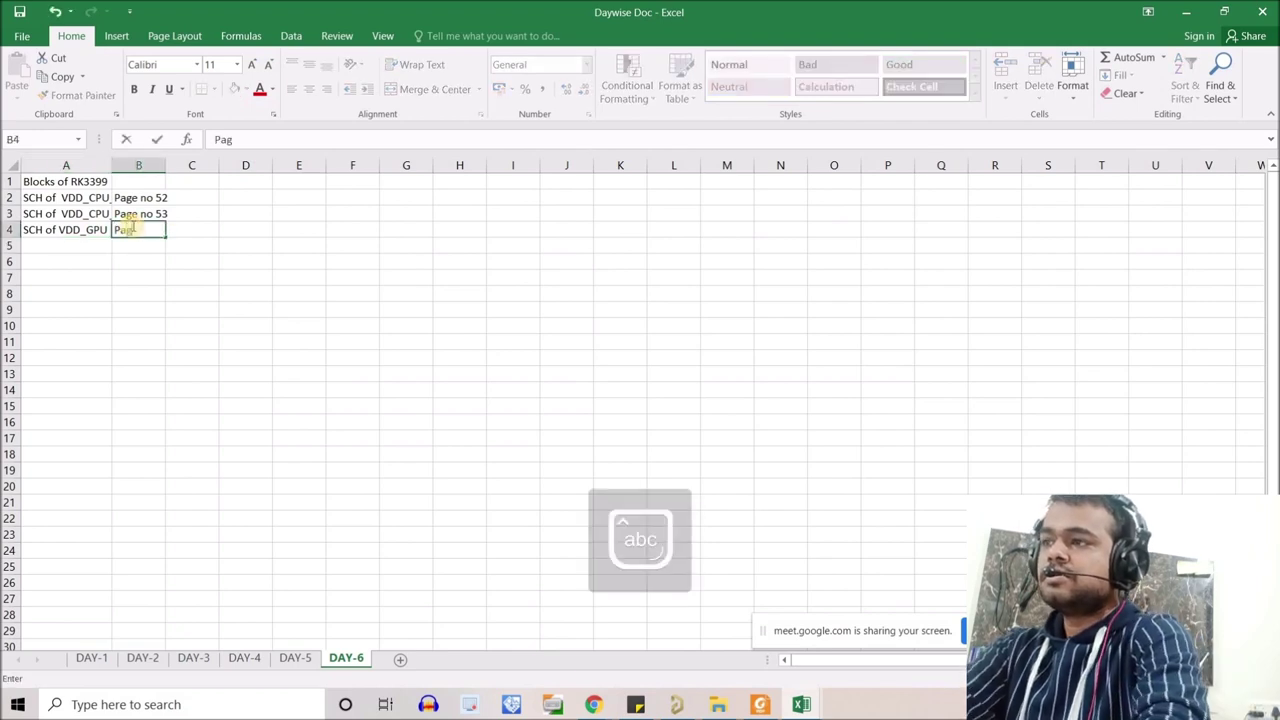
text(e no)
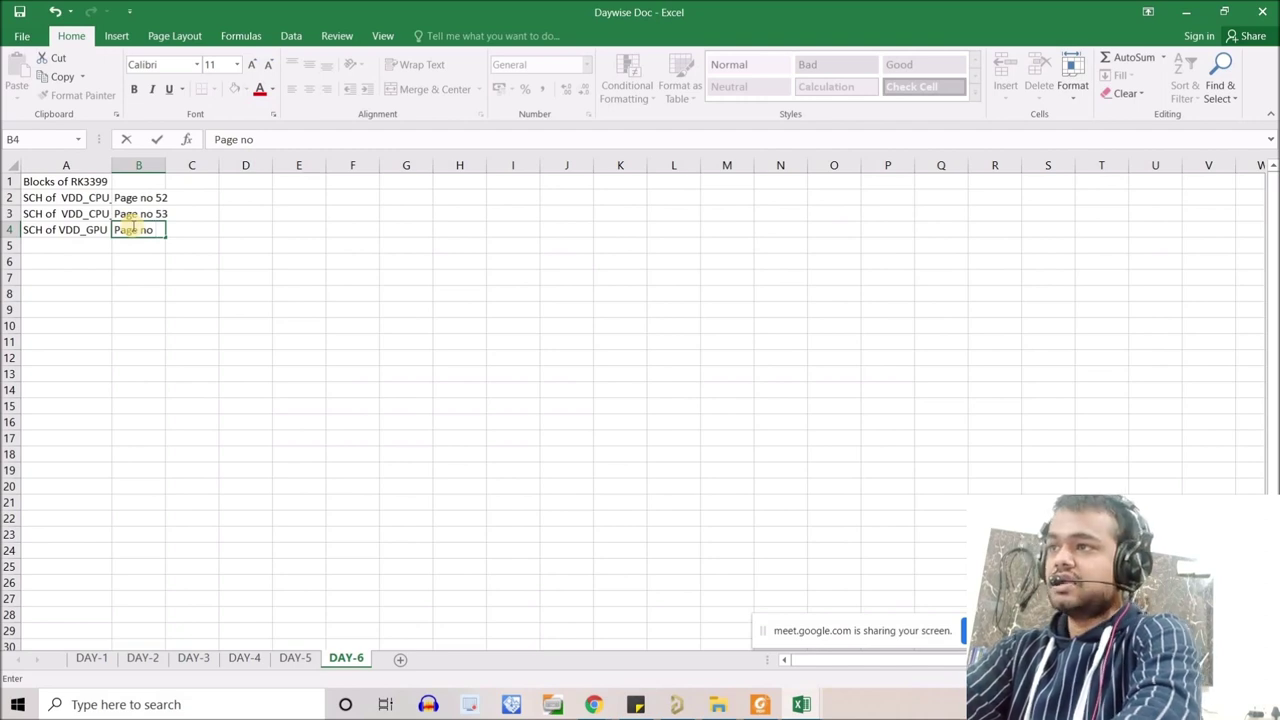
text( 5)
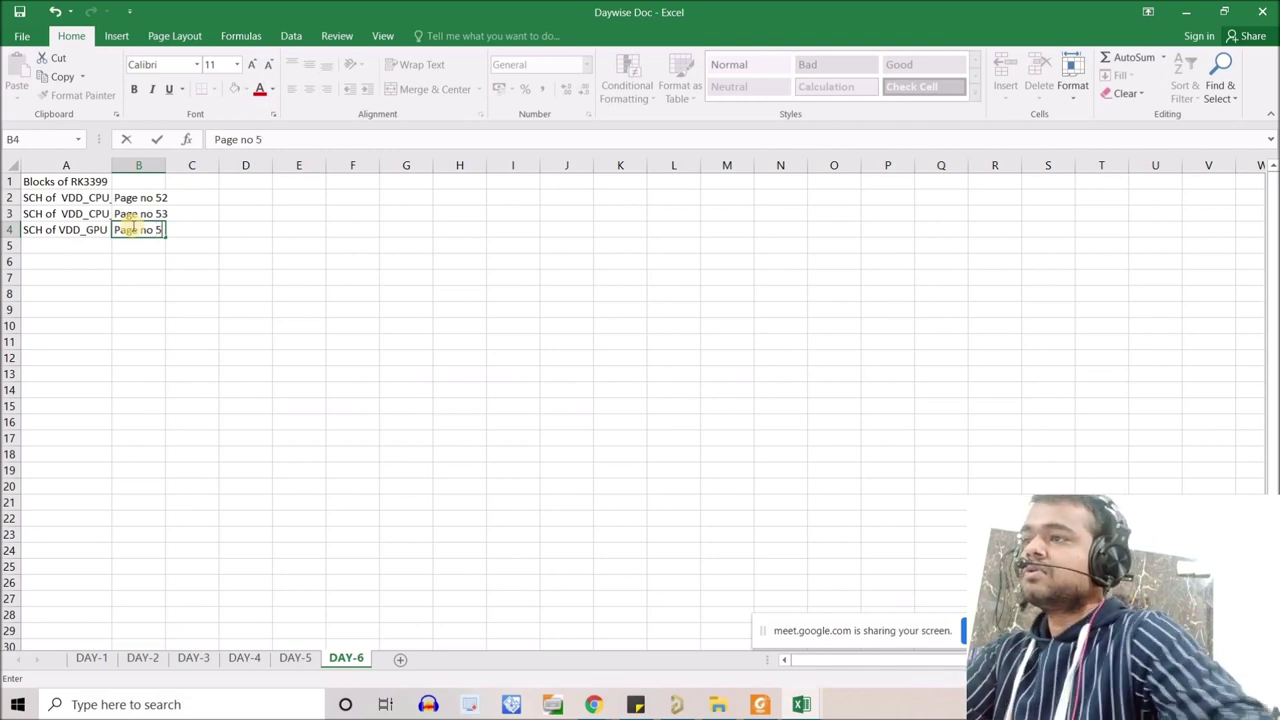
text(3)
double_click(165, 213)
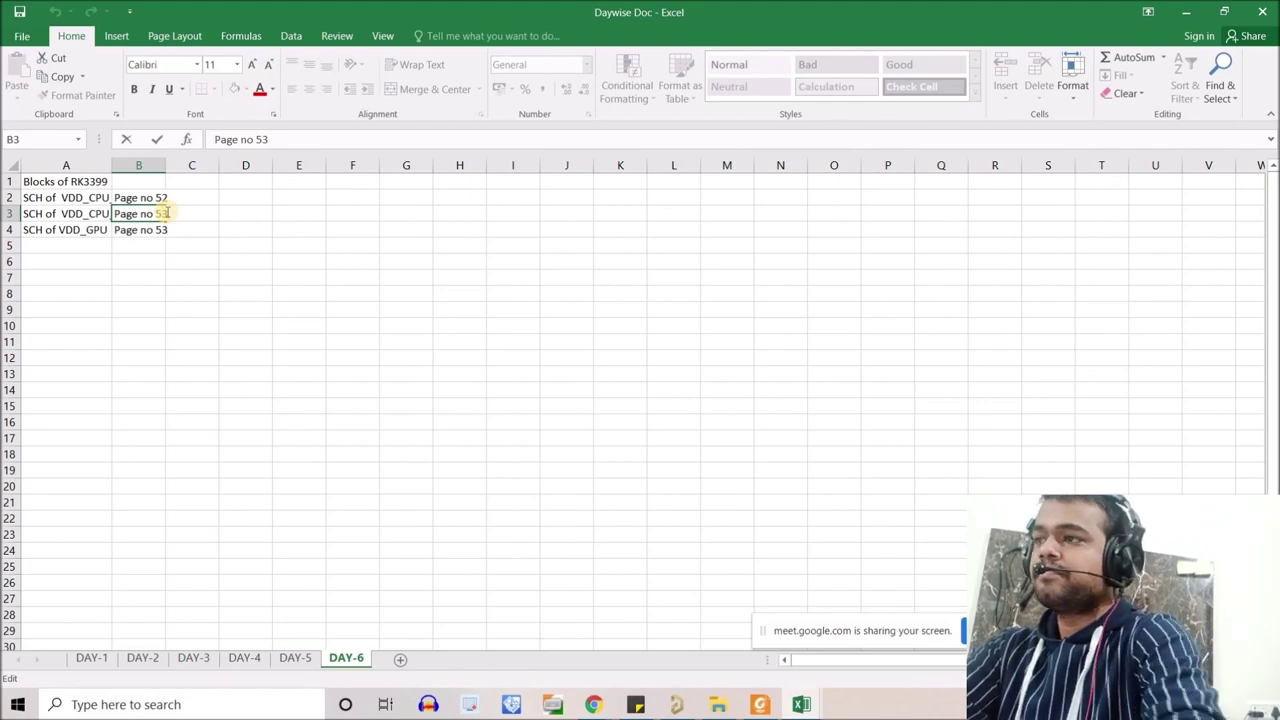
key(Return)
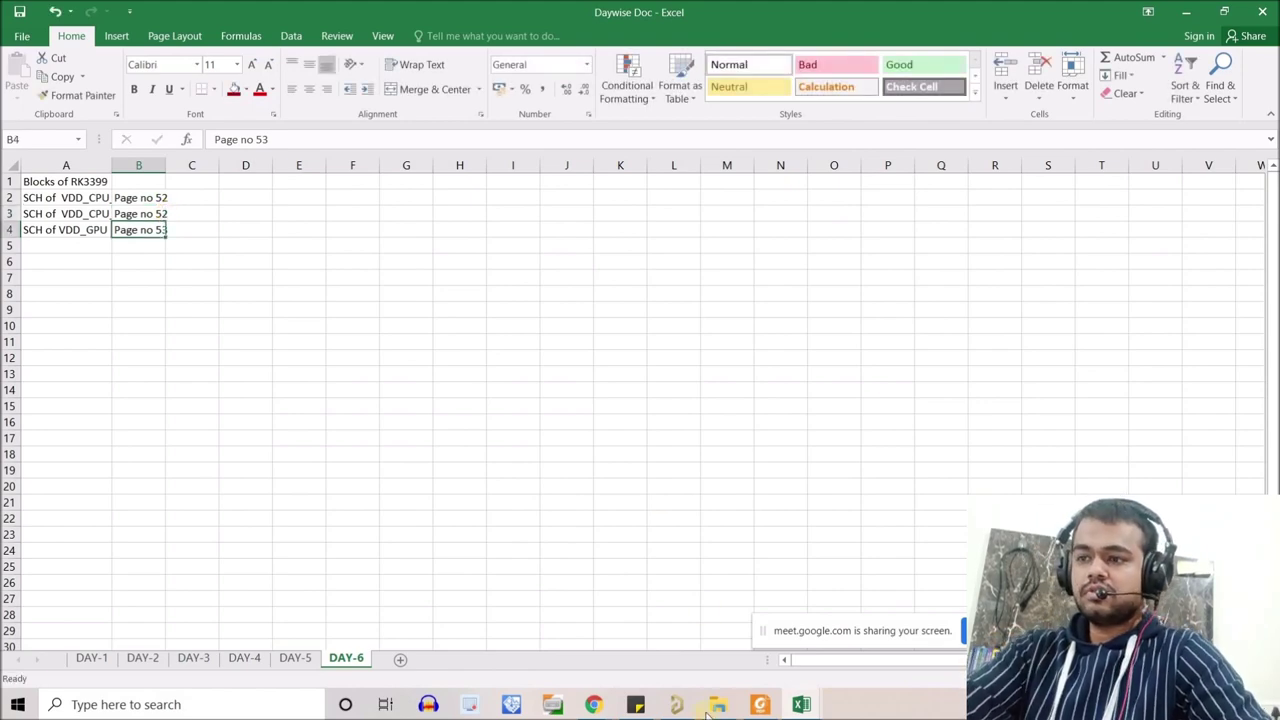
click(759, 704)
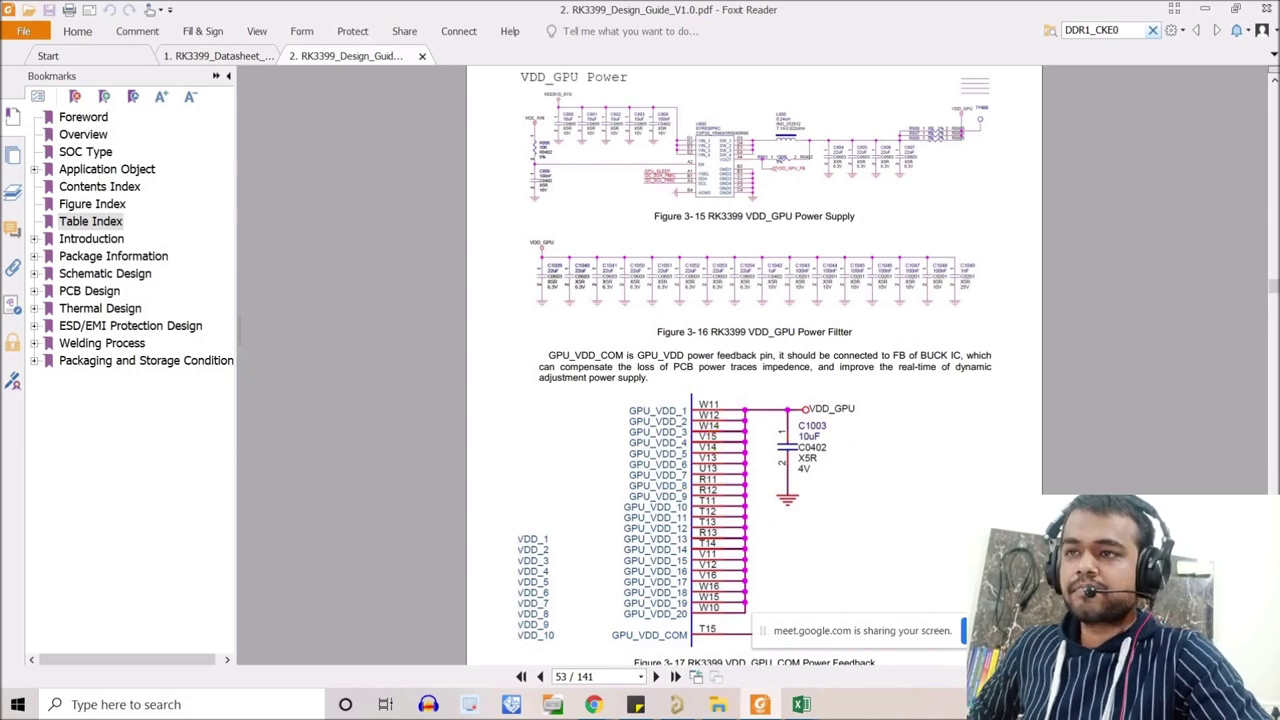
Zoom into the VDD_GPU Power Supply and Power Filter figures 3-15 and 3-16 on page 53.
ctrl+scroll(755, 360, up, 3)
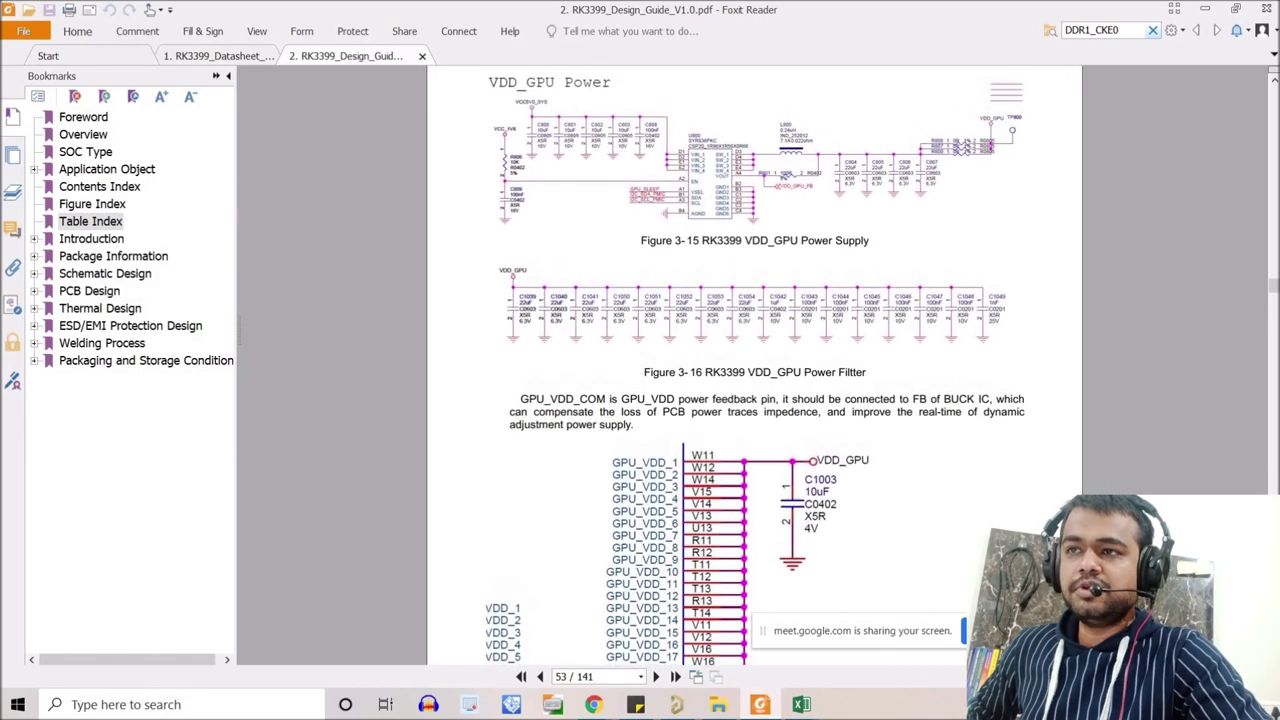
ctrl+scroll(755, 360, up, 2)
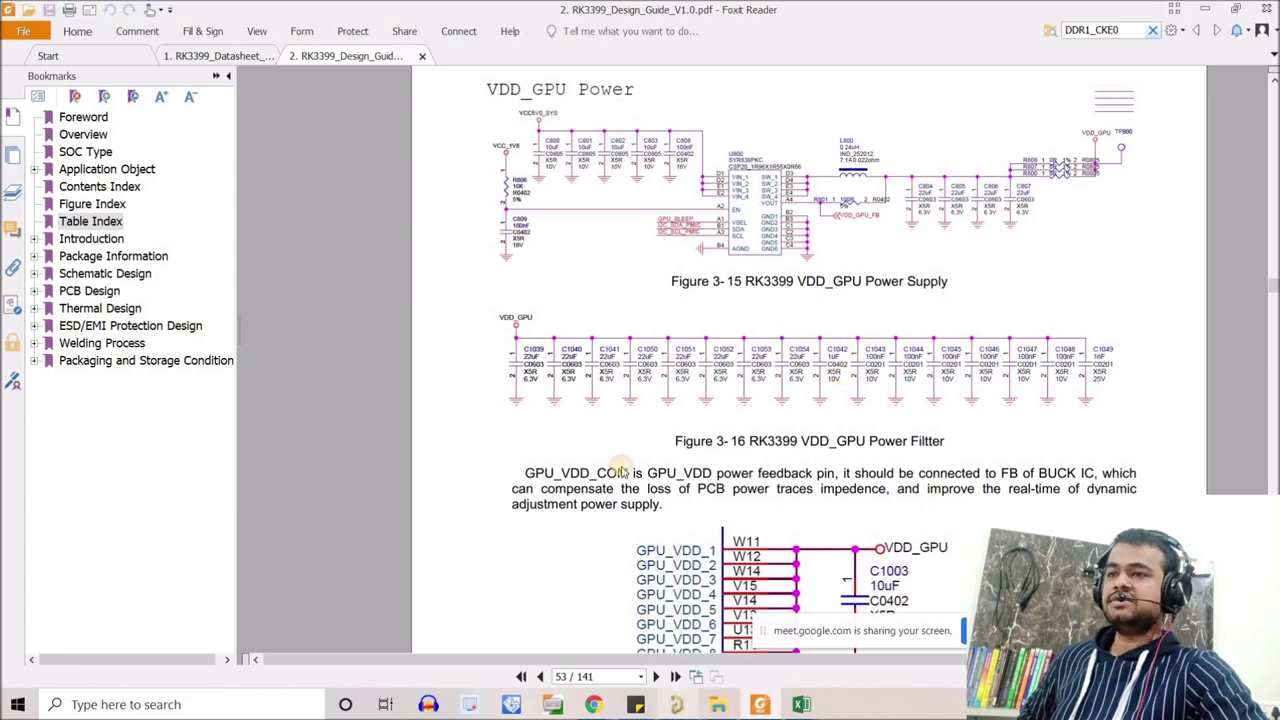
click(676, 704)
Open the Power Pins Page of RK3399 sheet and select a VDD_LOG 1uF capacitor.
double_click(96, 308)
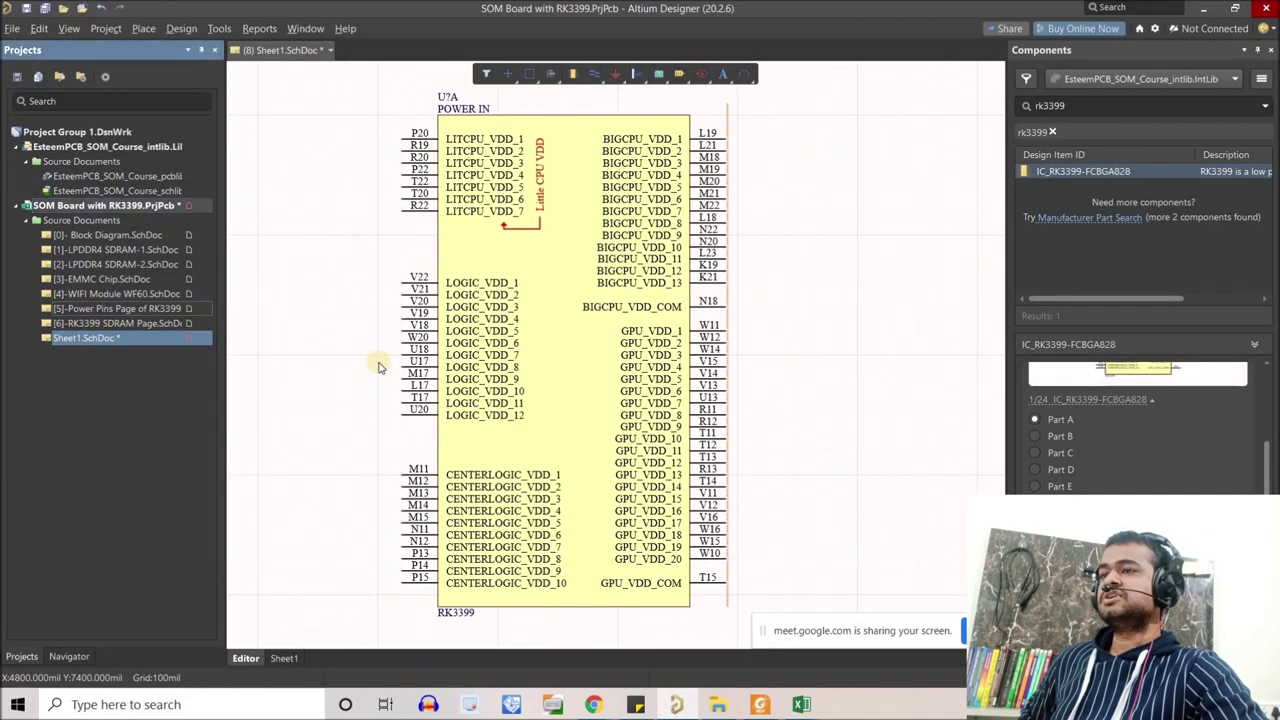
ctrl+scroll(372, 447, up, 4)
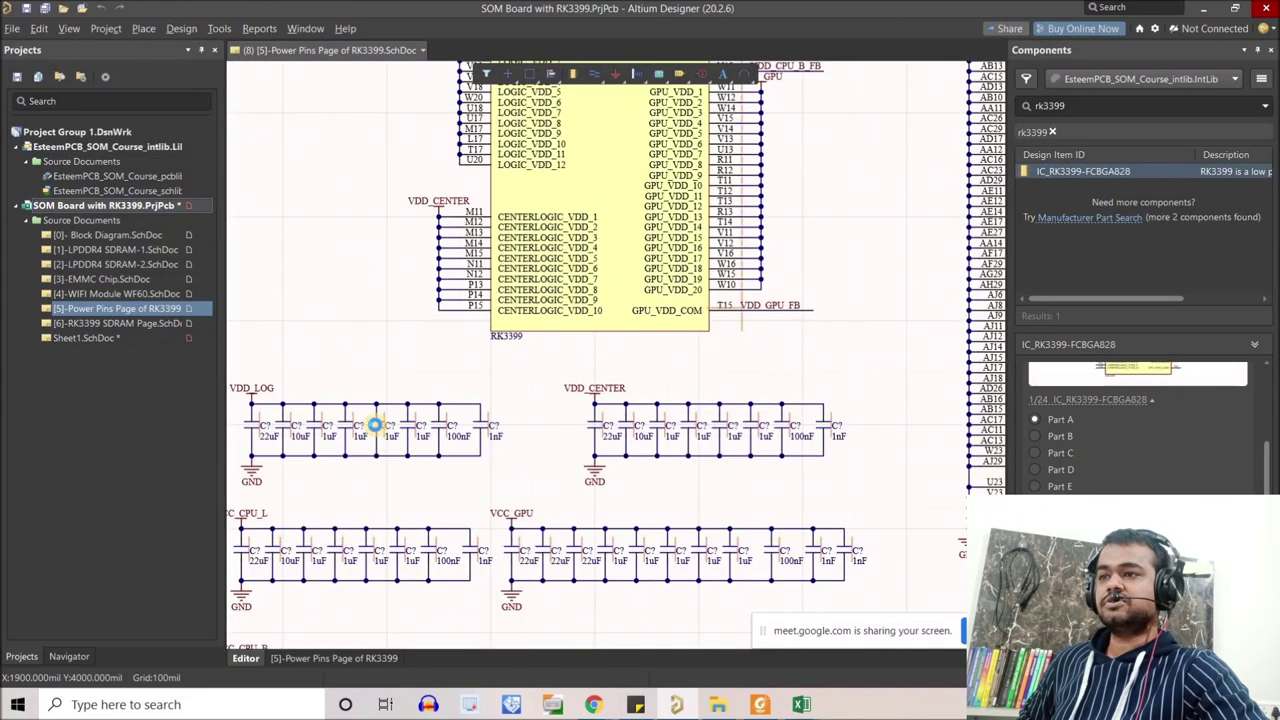
click(375, 425)
click(375, 425)
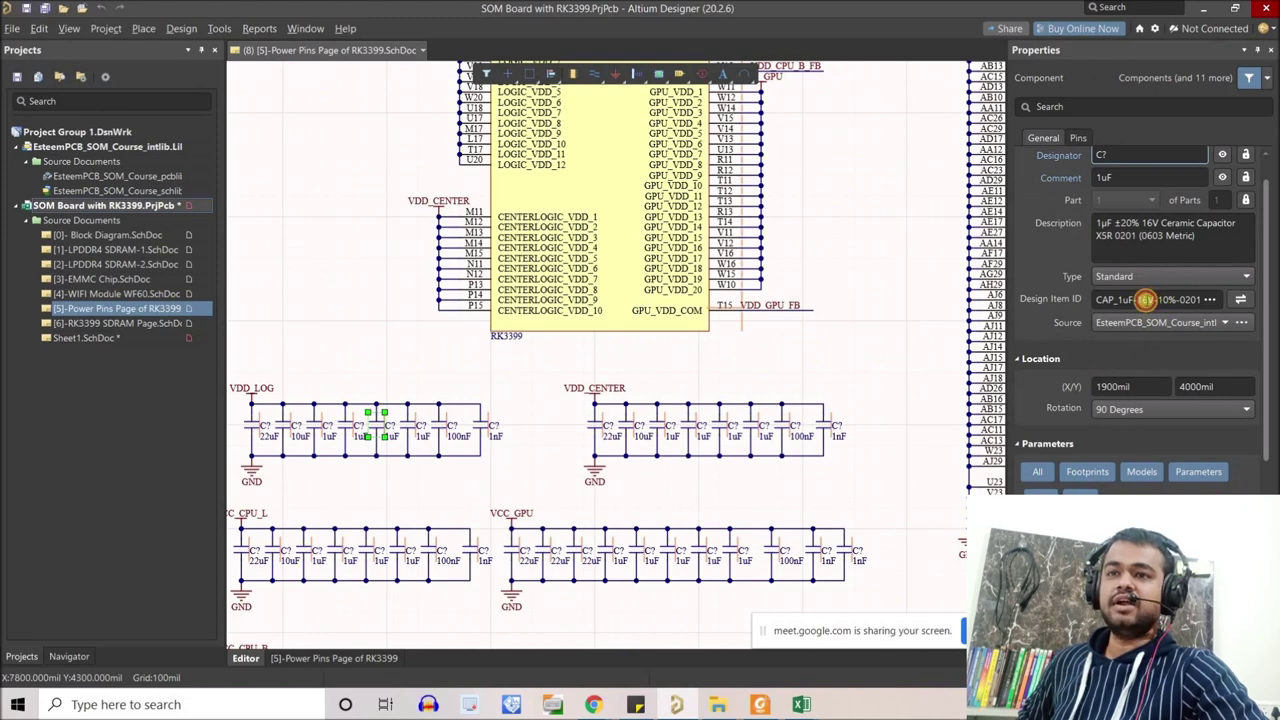
Correct the capacitor's Design Item ID to CAP_1uF-16V-10%-0201.
click(1142, 299)
click(1140, 299)
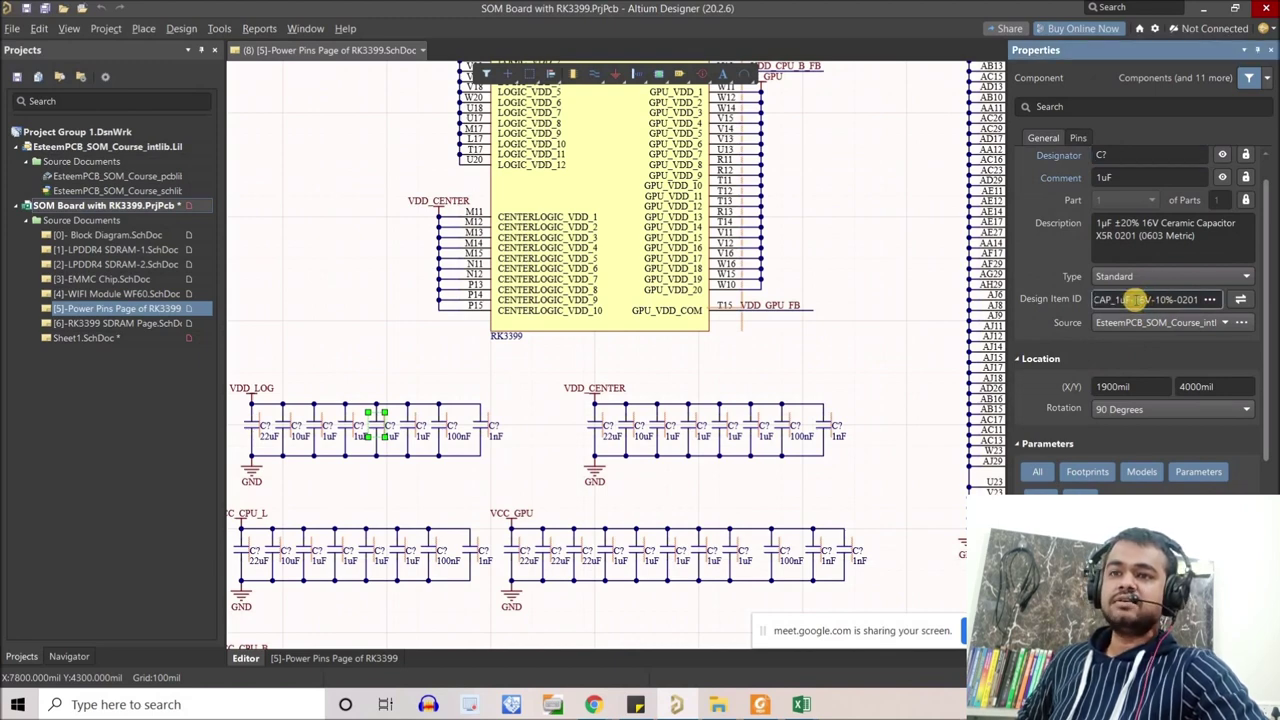
key(BackSpace)
text(-)
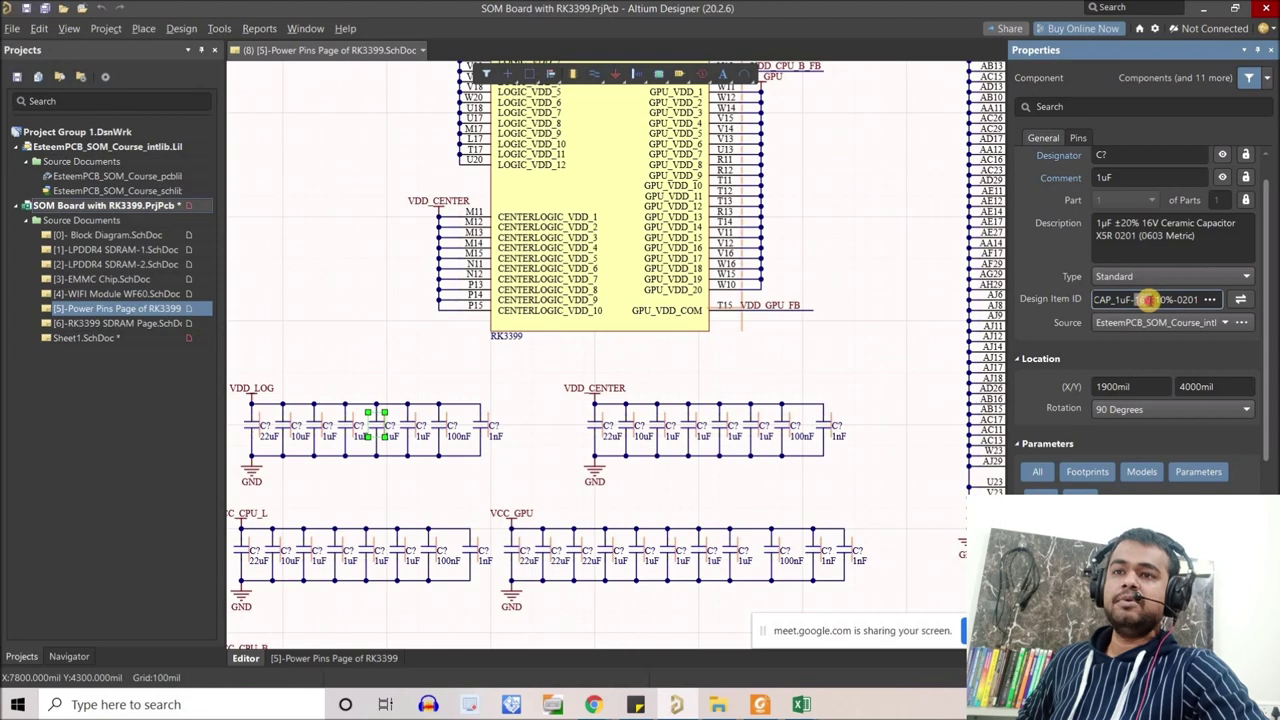
ctrl+scroll(815, 370, down, 1)
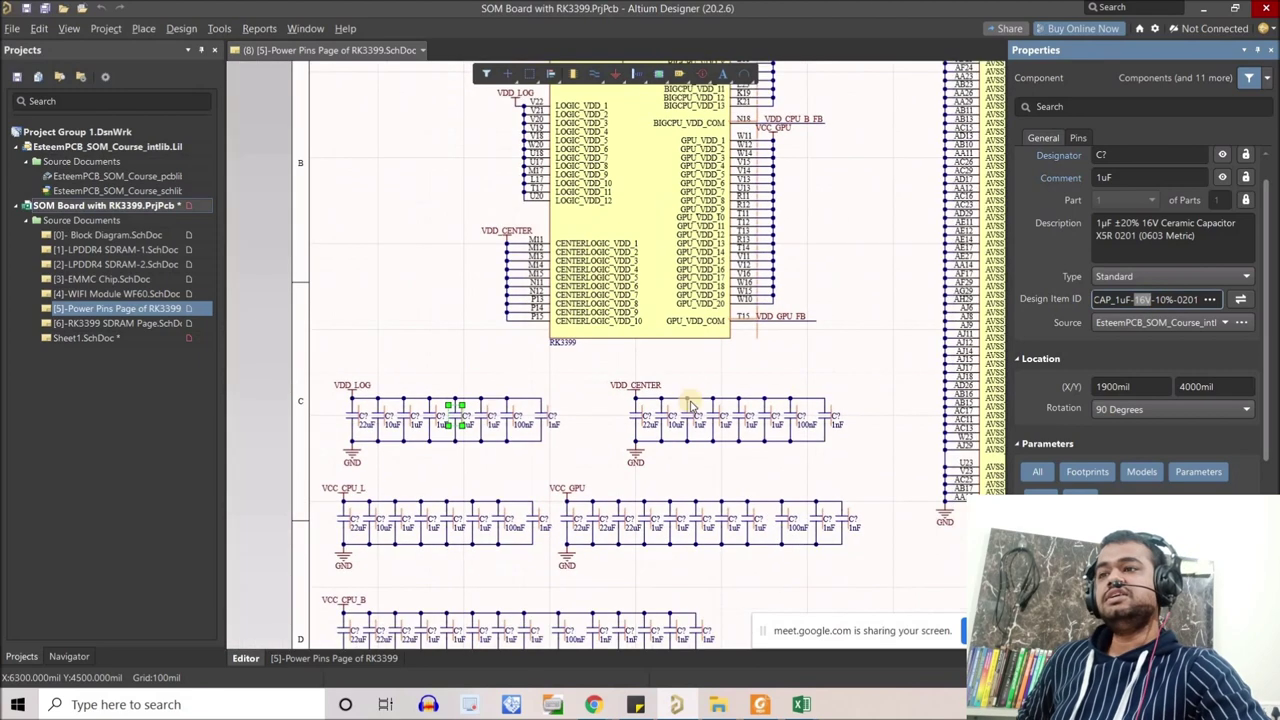
click(1140, 299)
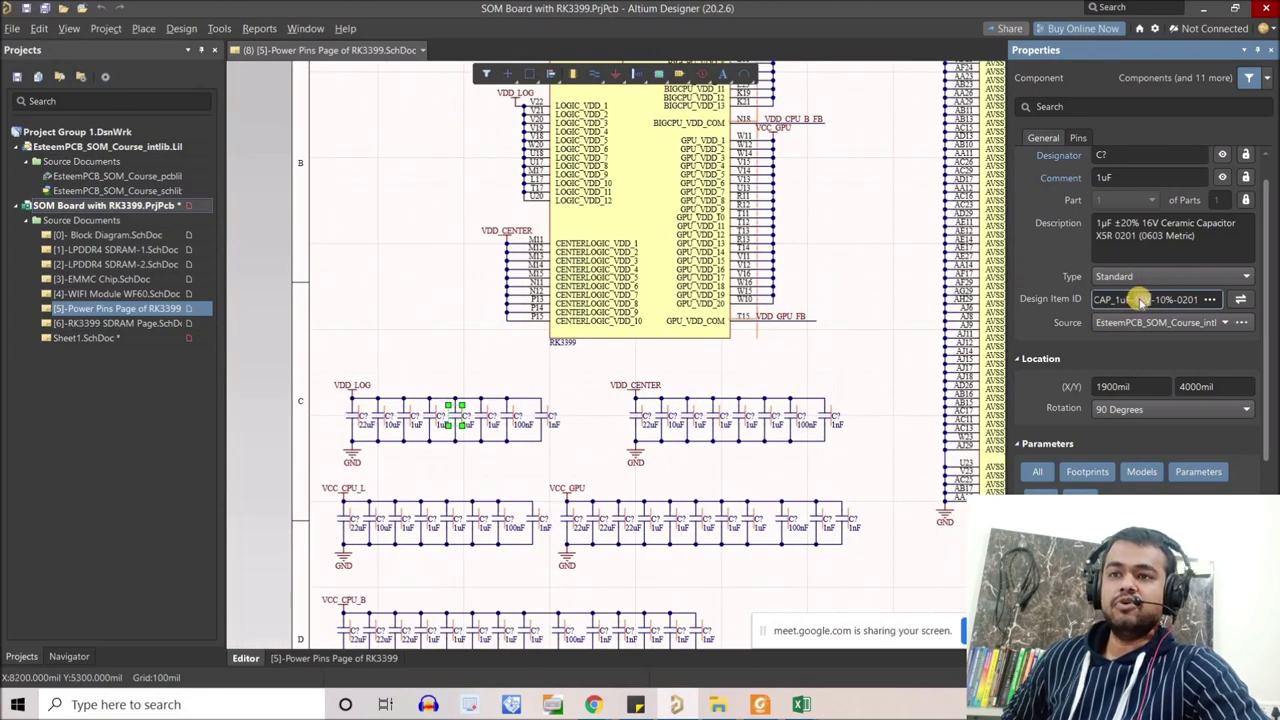
double_click(1140, 299)
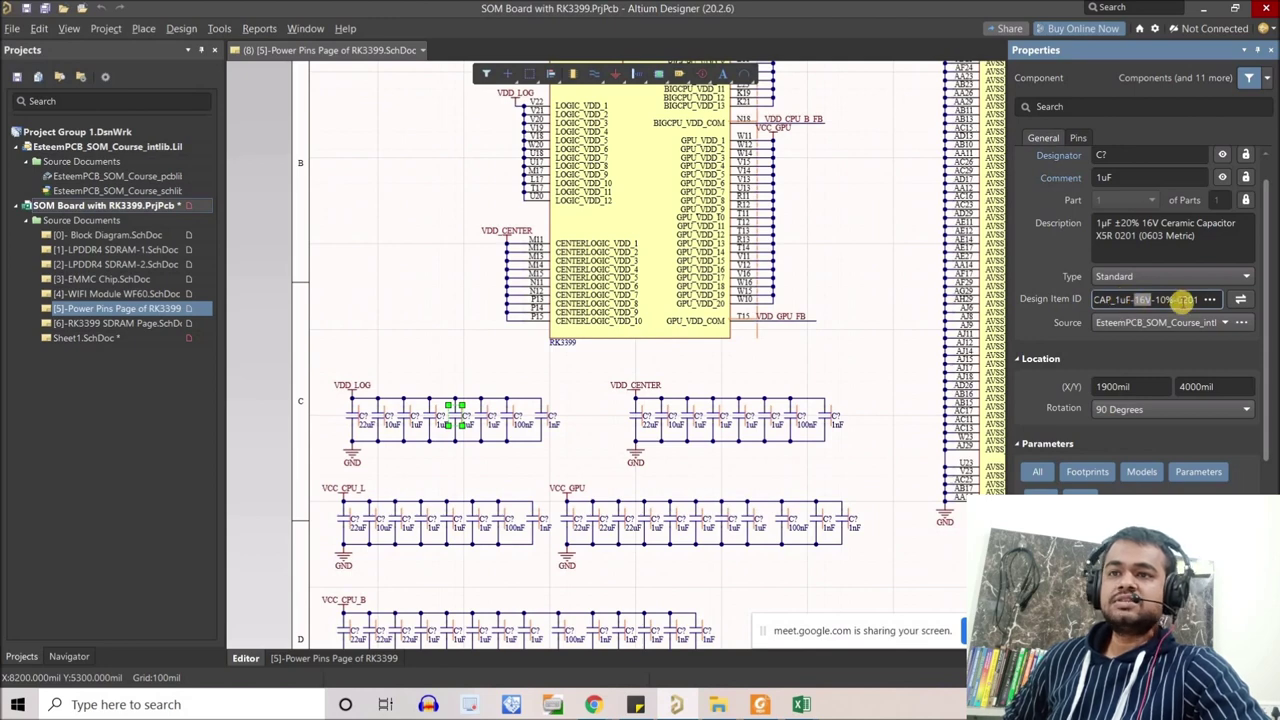
click(1192, 299)
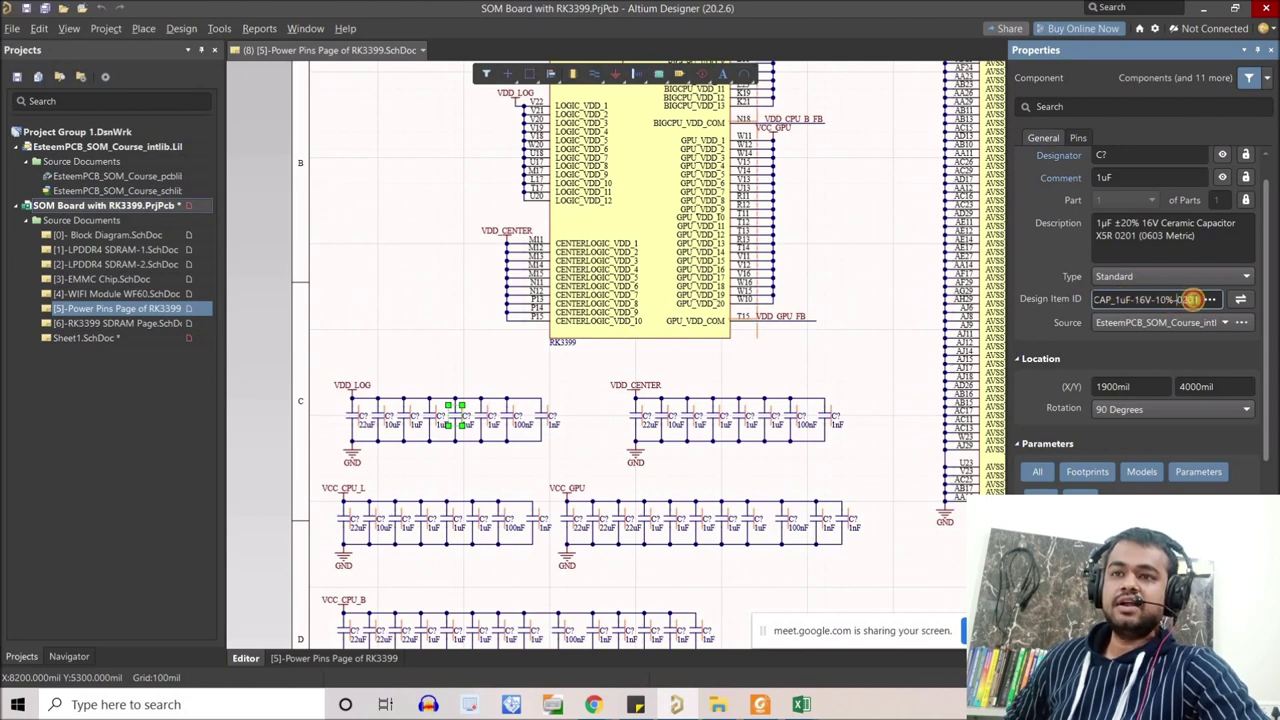
double_click(1192, 299)
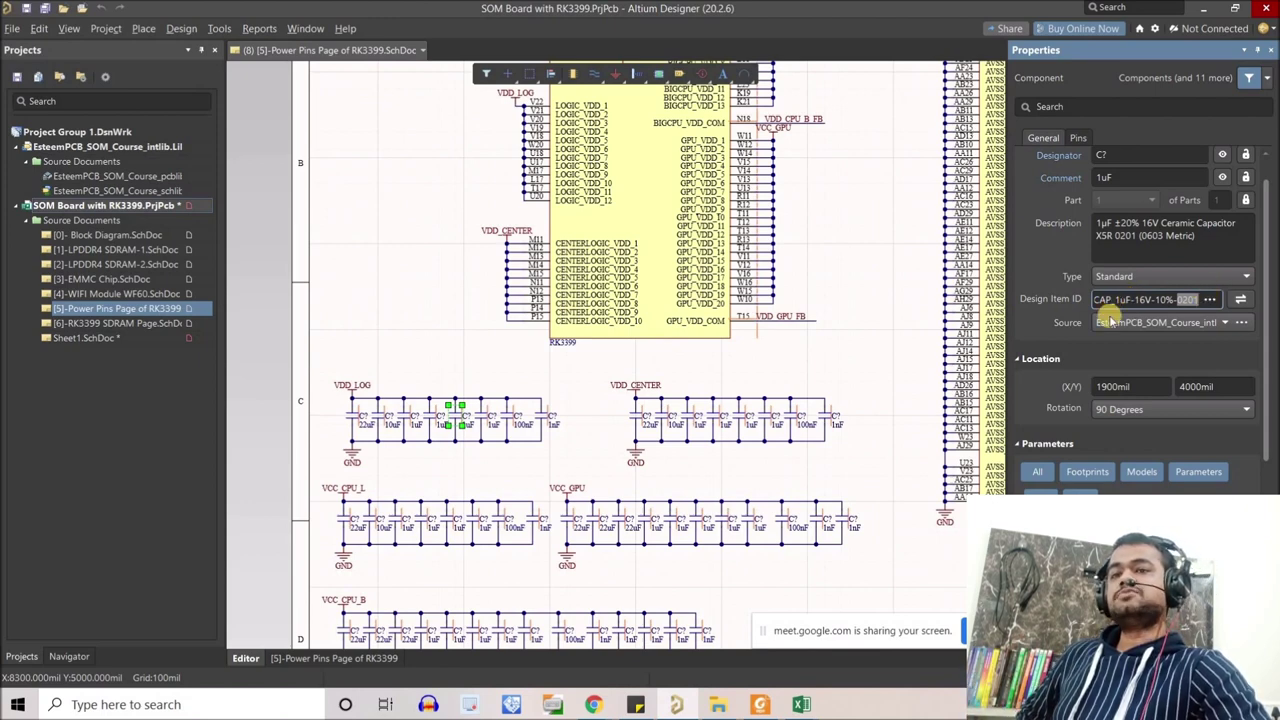
Box-select the VDD_CENTER capacitor group and minimize Altium.
click(840, 359)
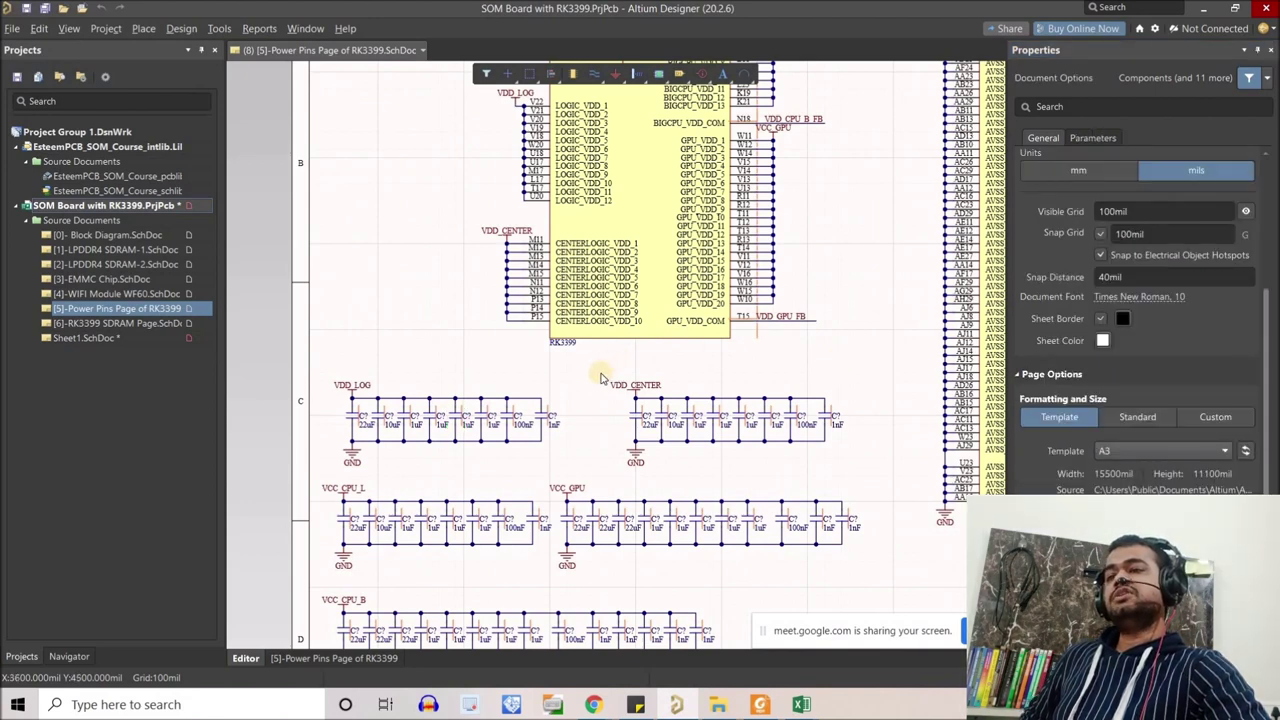
drag(600, 378, 866, 478)
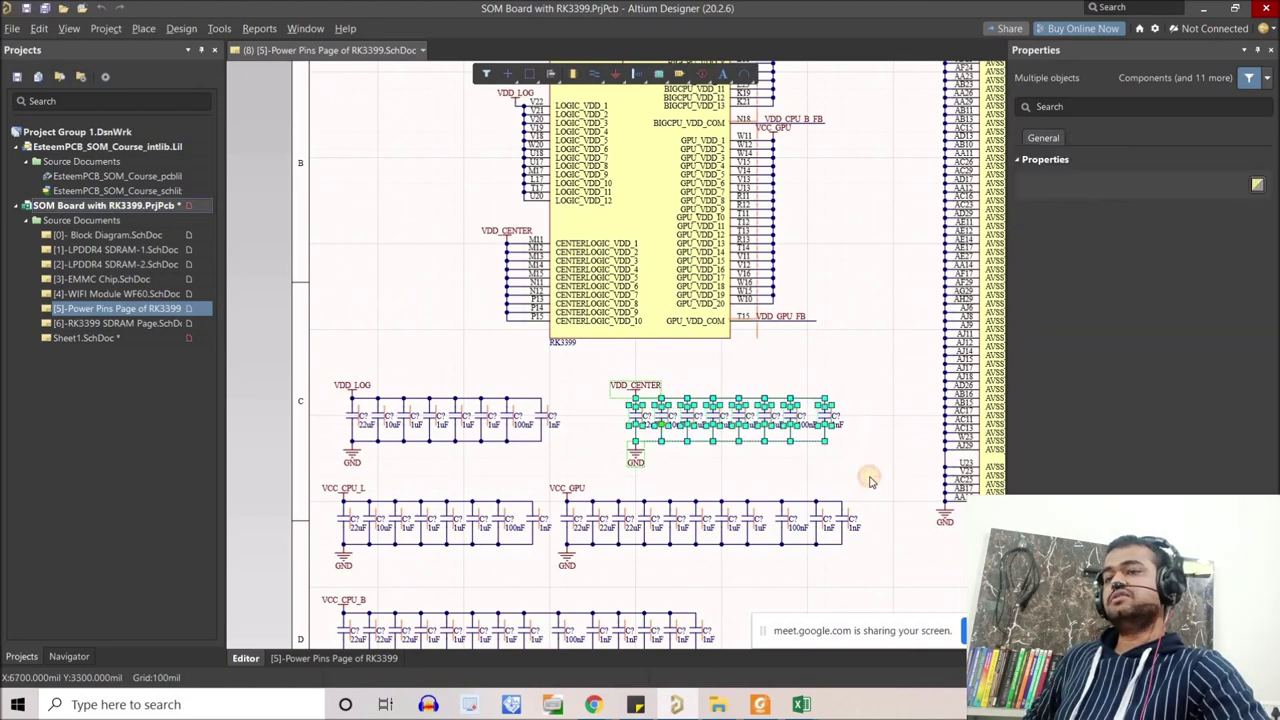
click(866, 478)
click(1203, 7)
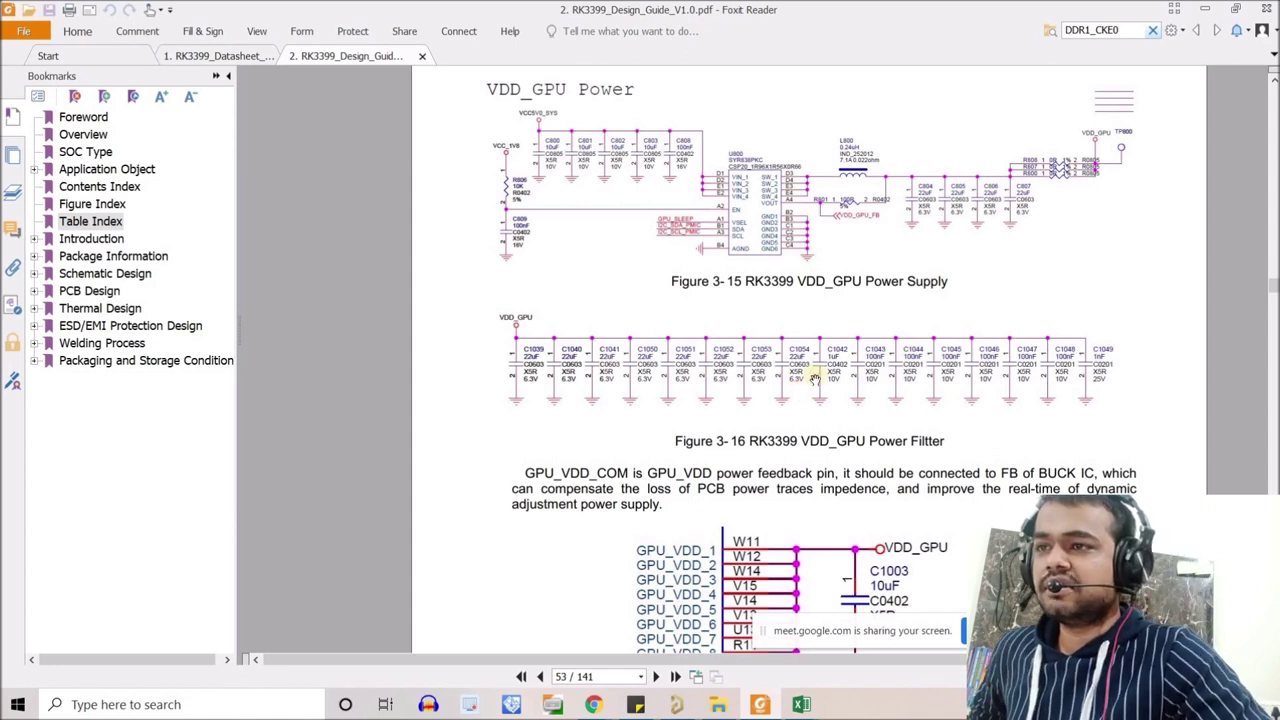
Autofit column B and widen column A so VDD_CPU_B and VDD_CPU_L show fully.
click(1212, 8)
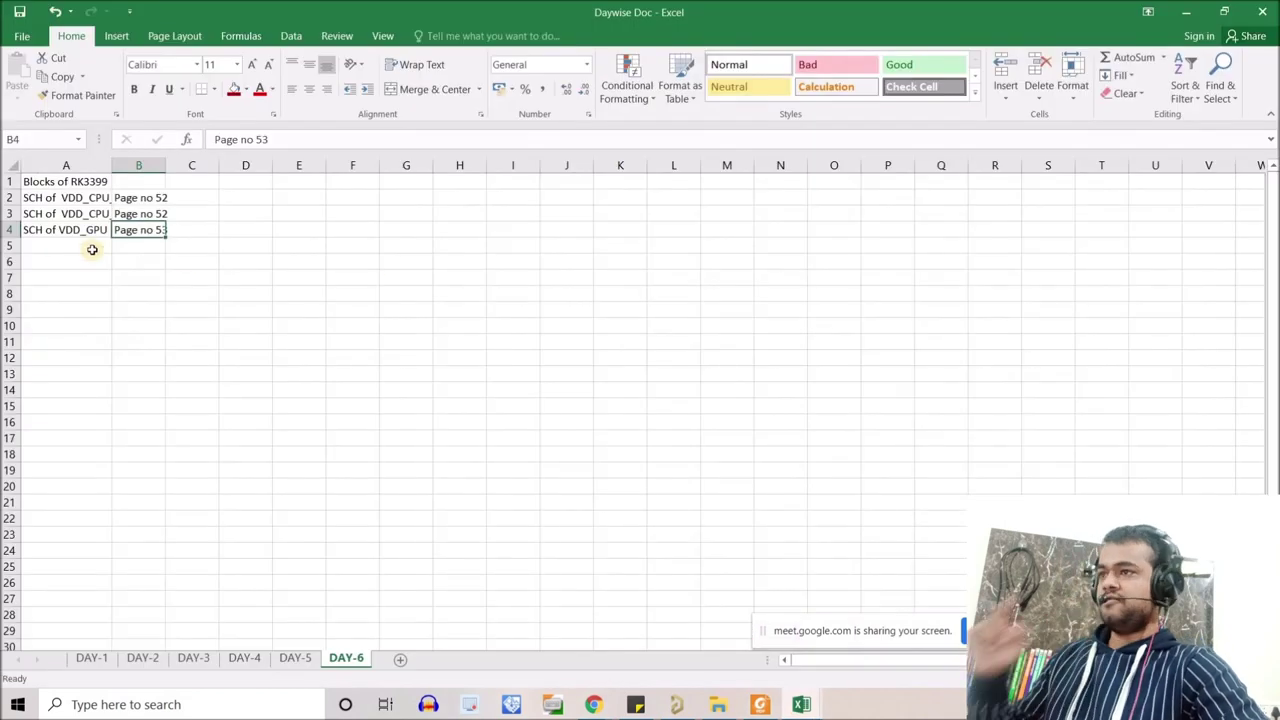
double_click(166, 165)
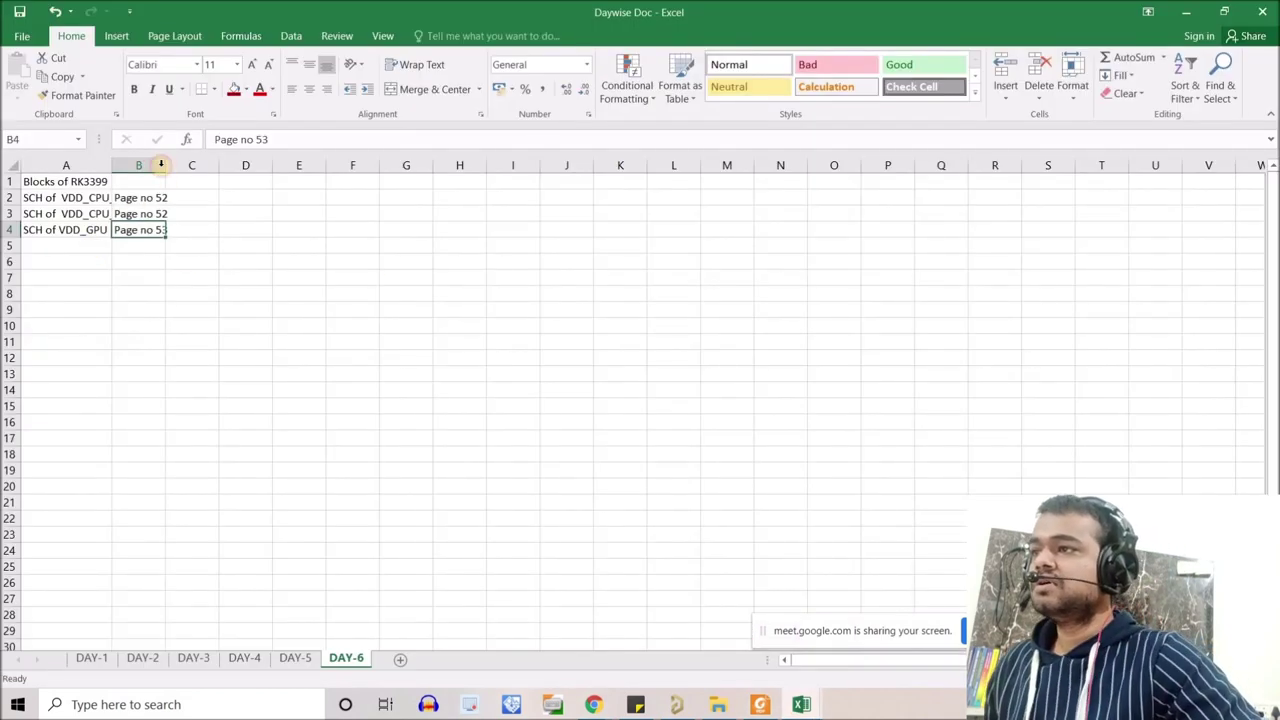
drag(115, 168, 127, 168)
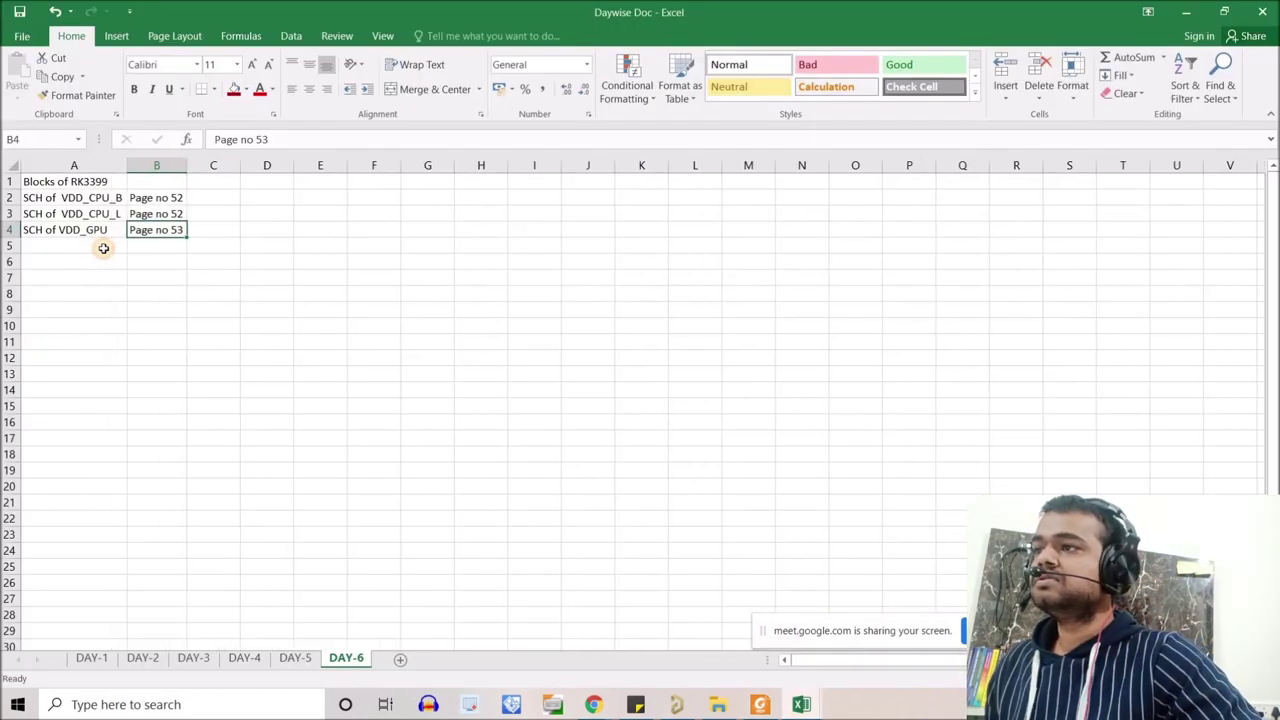
click(103, 248)
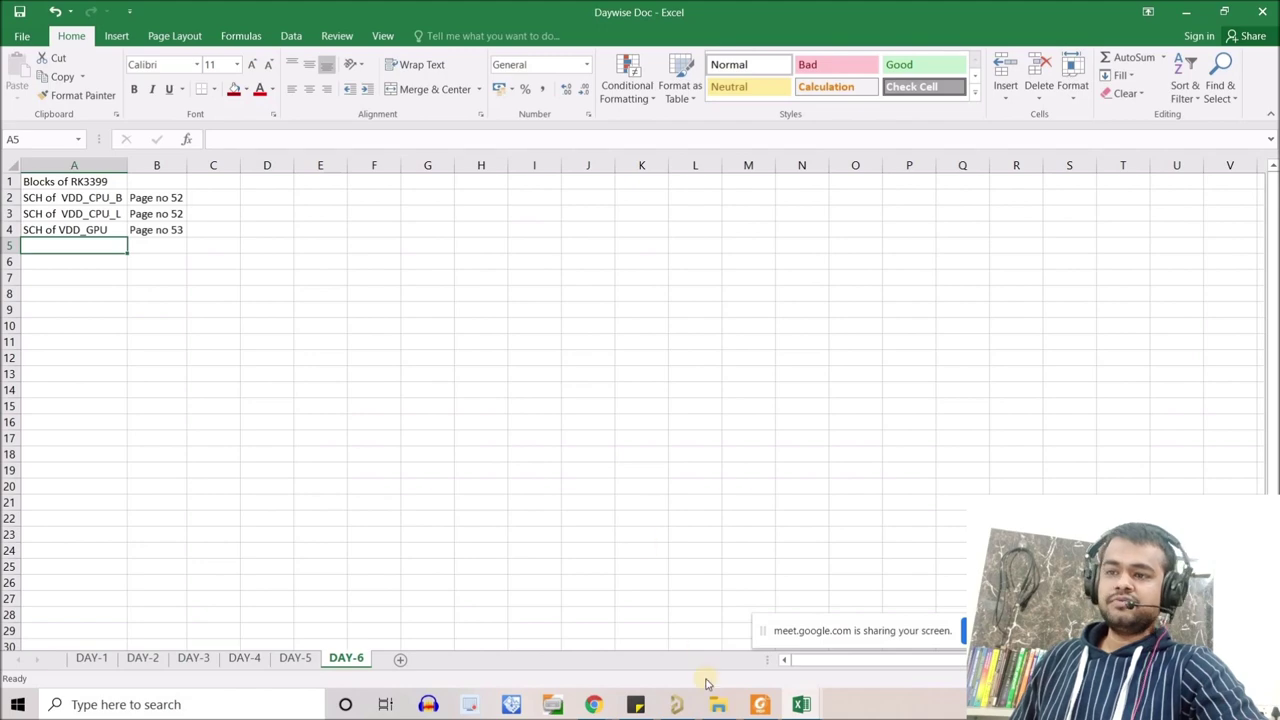
click(676, 703)
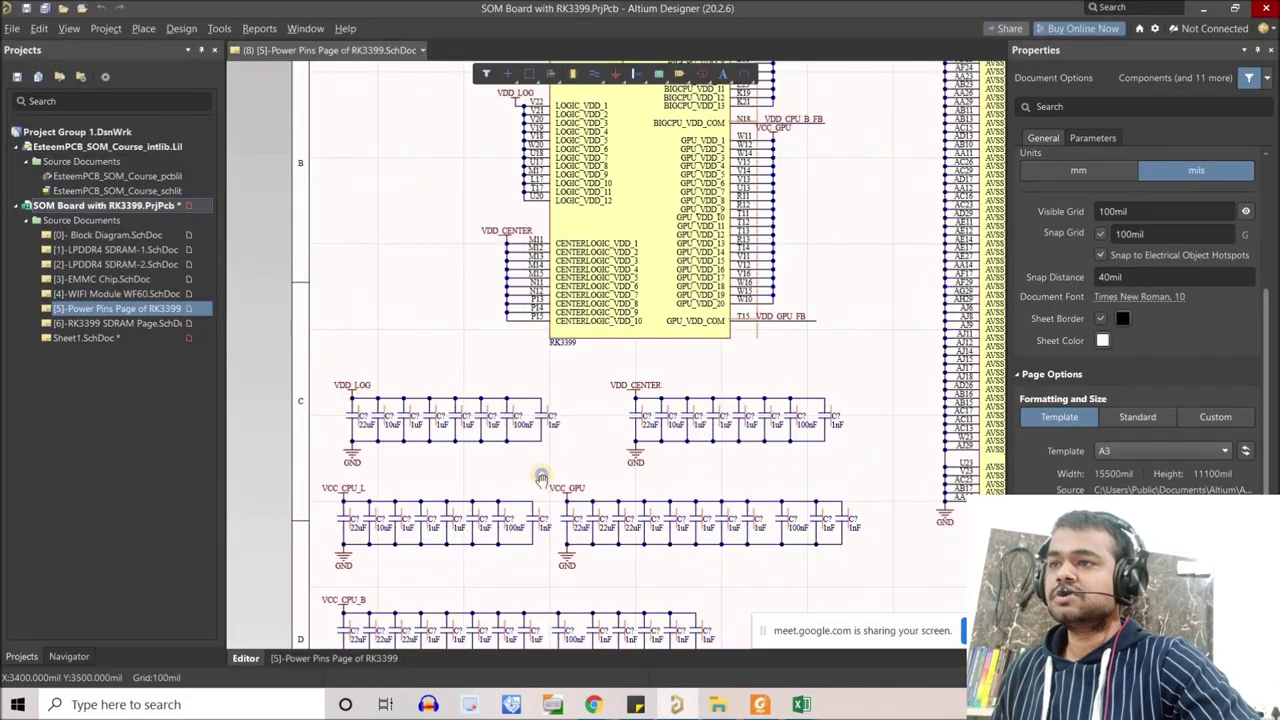
Glance over the Power Pins schematic, then bring the RK3399 design guide in Foxit Reader back.
ctrl+scroll(492, 332, up, 4)
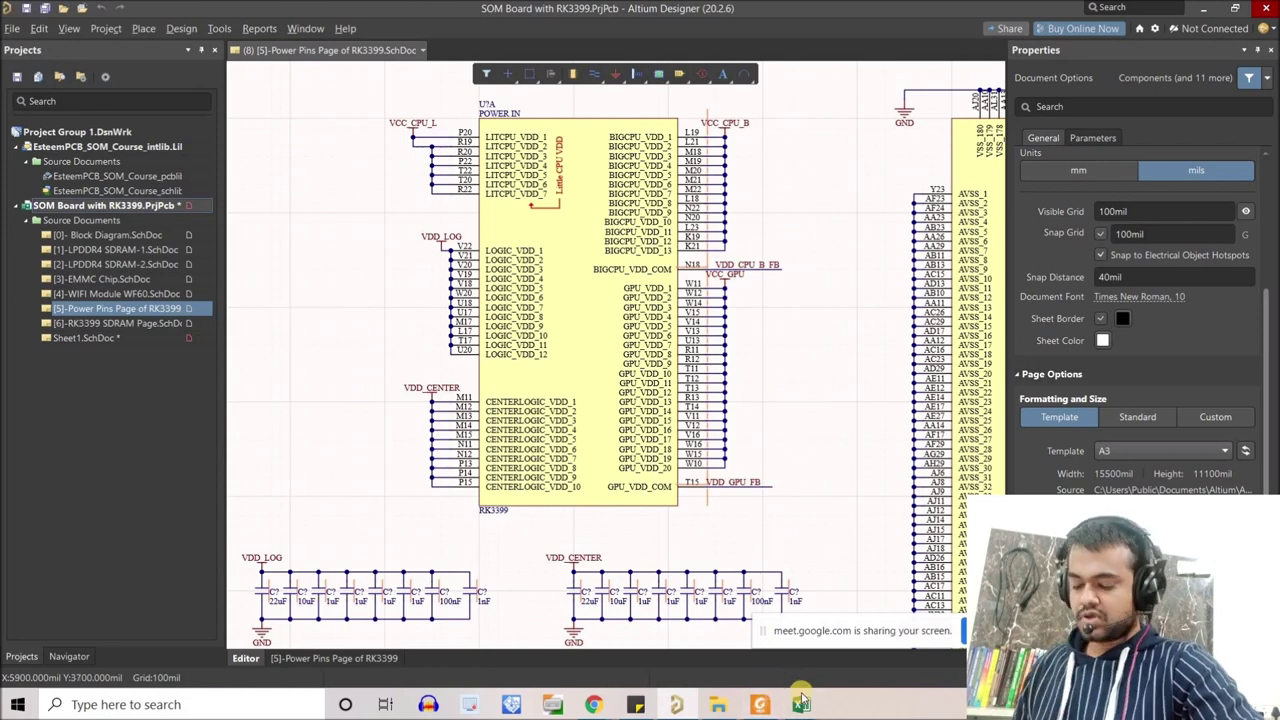
mouse_move(801, 700)
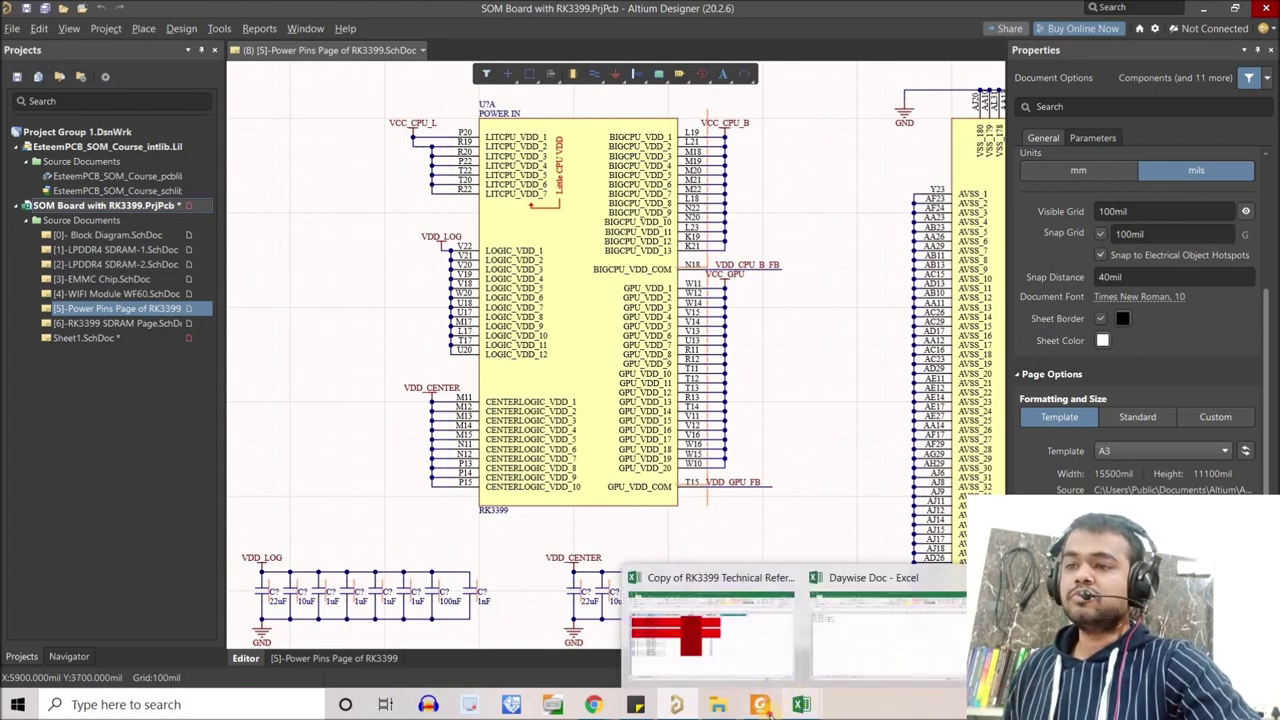
click(760, 704)
Scroll the design guide through pages 53 to 56 of the power filter figures.
scroll(643, 510, down, 2)
scroll(642, 510, down, 10)
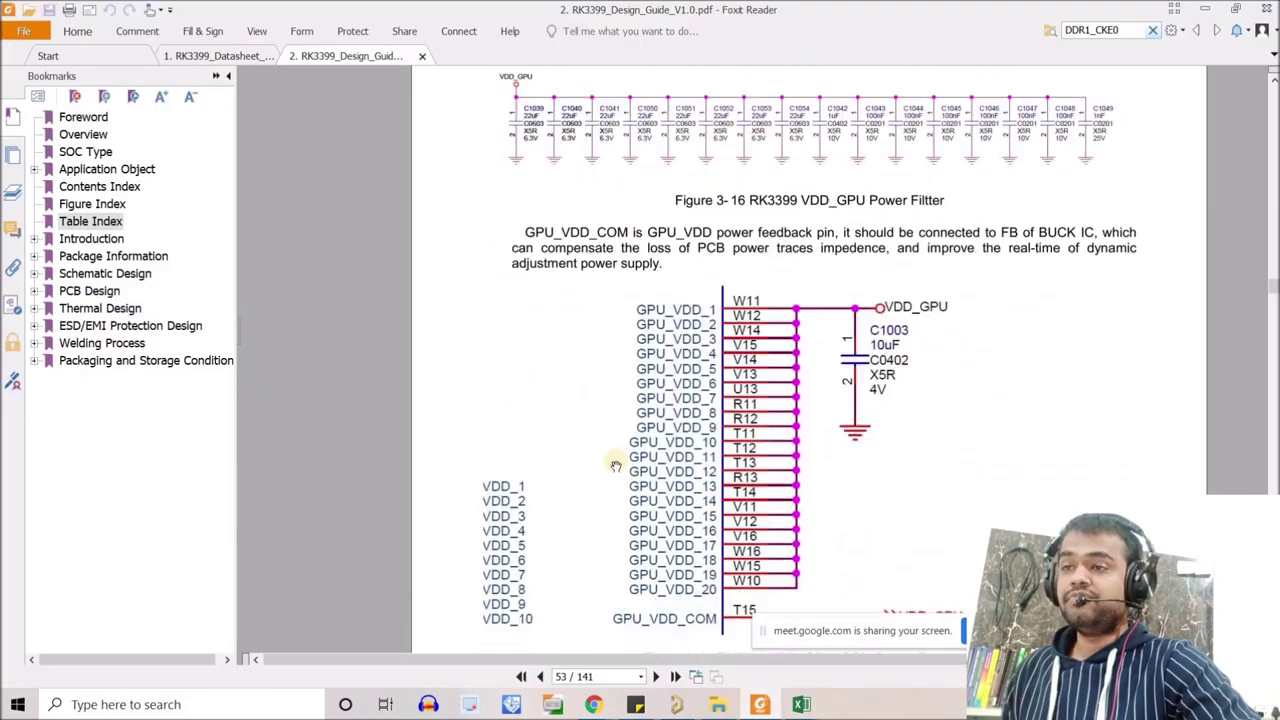
scroll(570, 390, down, 8)
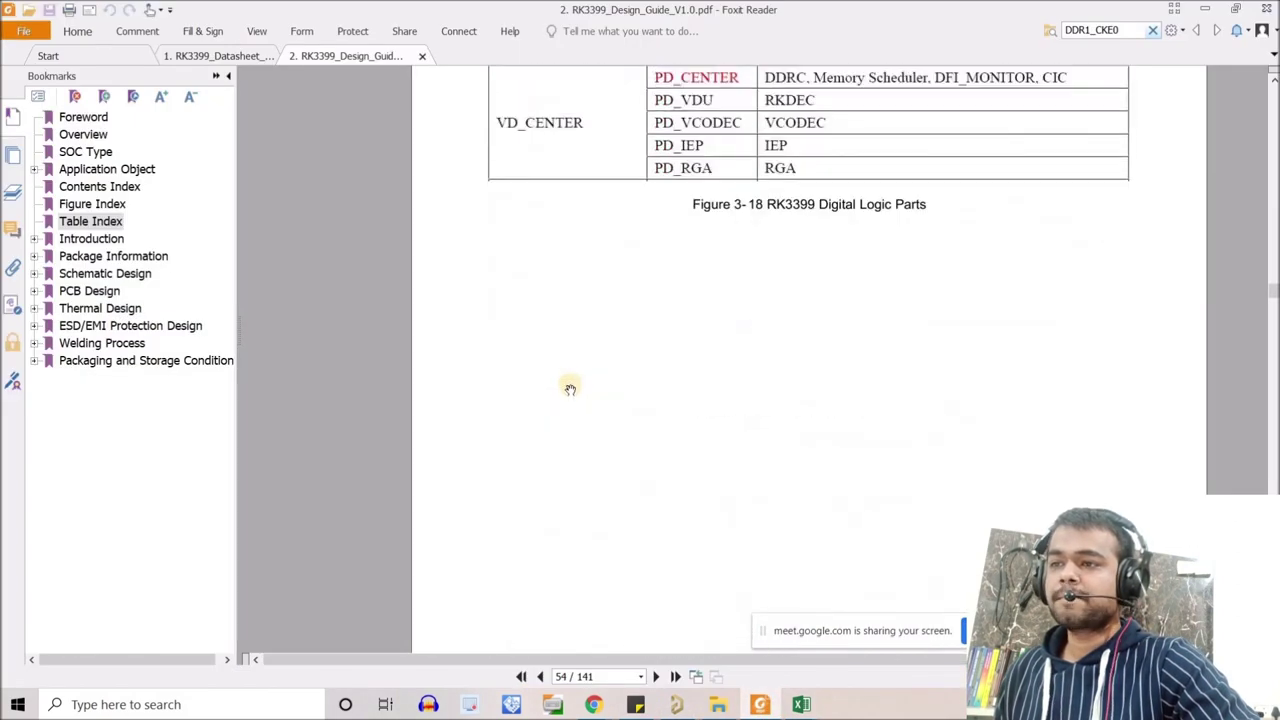
scroll(580, 390, down, 1)
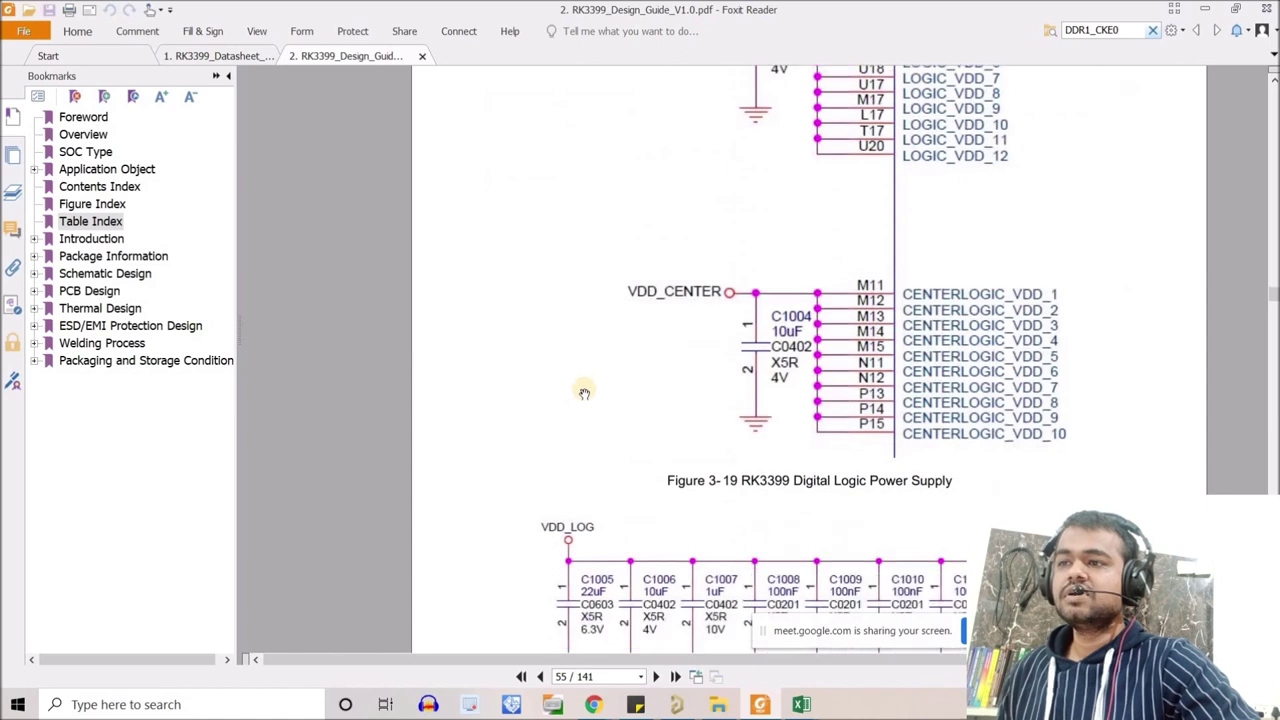
scroll(619, 434, down, 5)
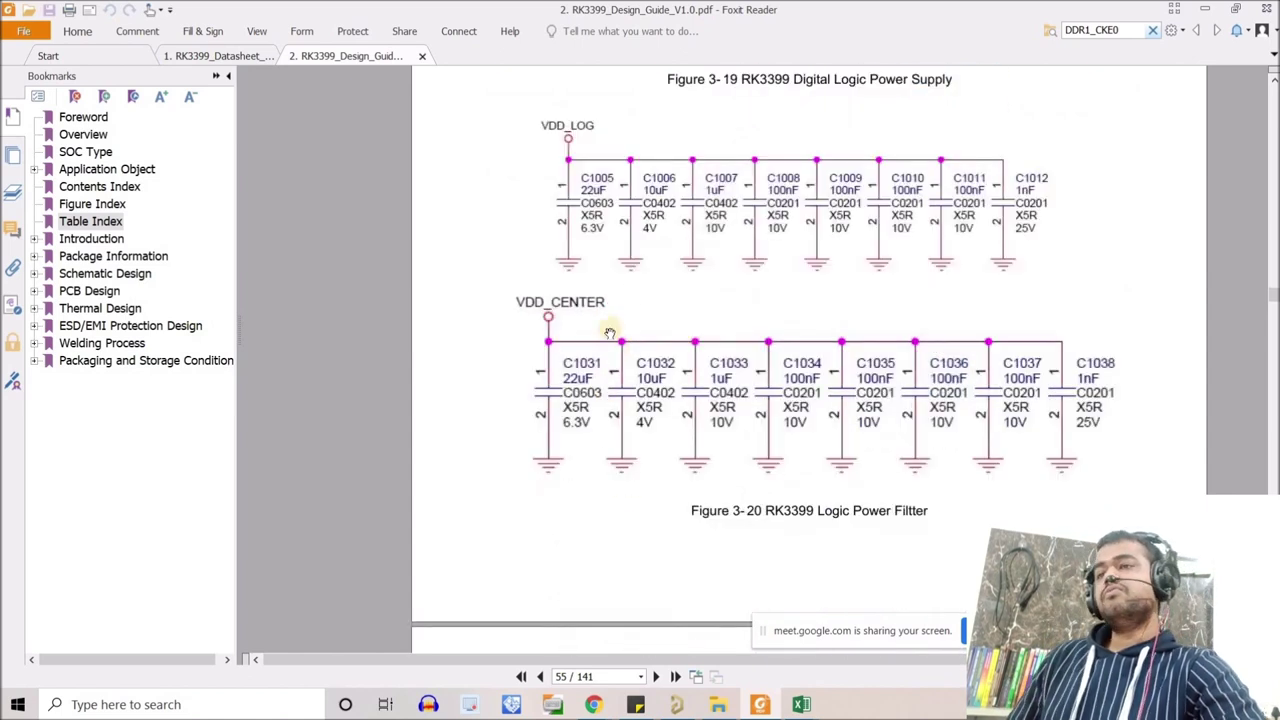
scroll(609, 332, up, 1)
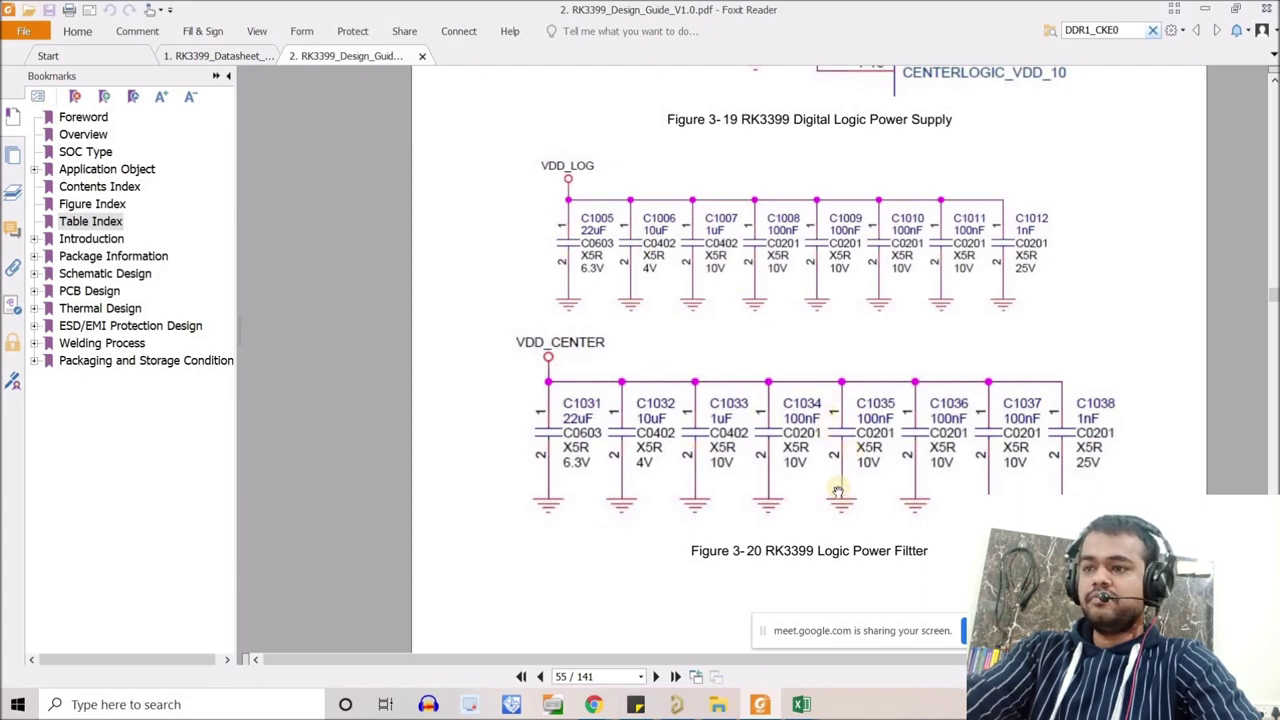
Return to page 55's VDD_LOG and VDD_CENTER figures, then switch to the Daywise Doc workbook.
scroll(850, 490, down, 10)
scroll(833, 477, down, 10)
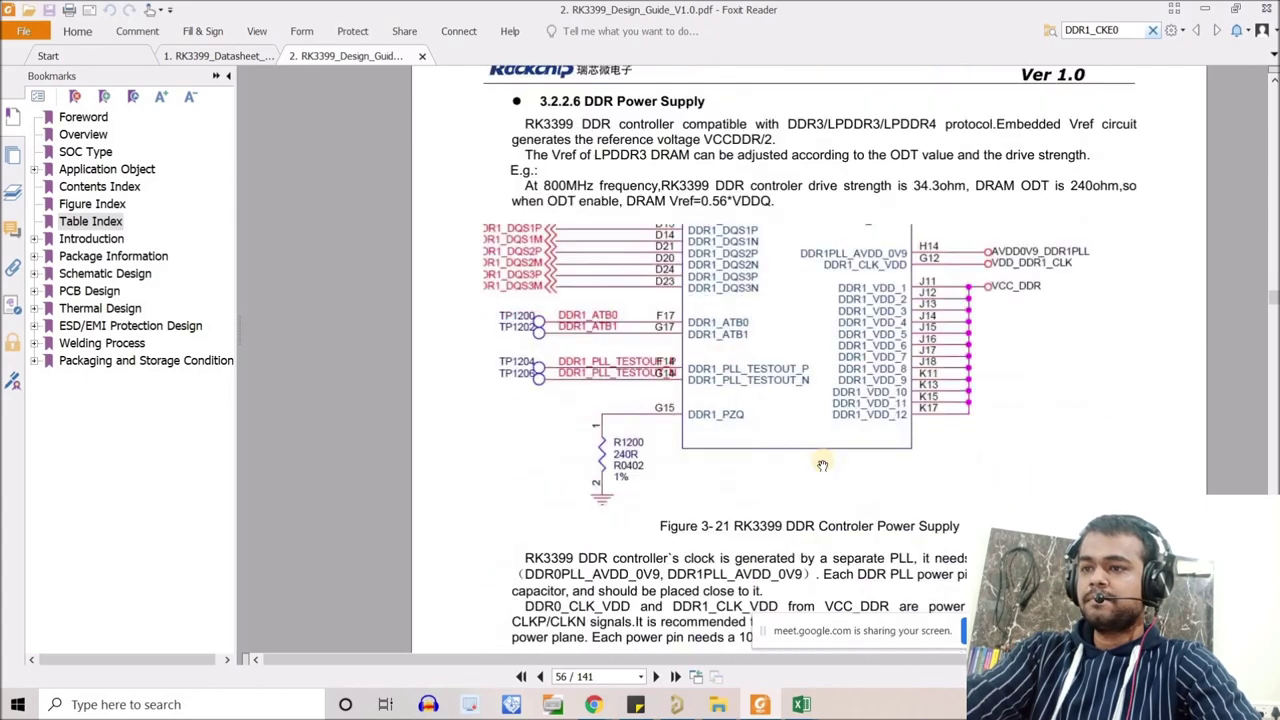
scroll(837, 444, up, 15)
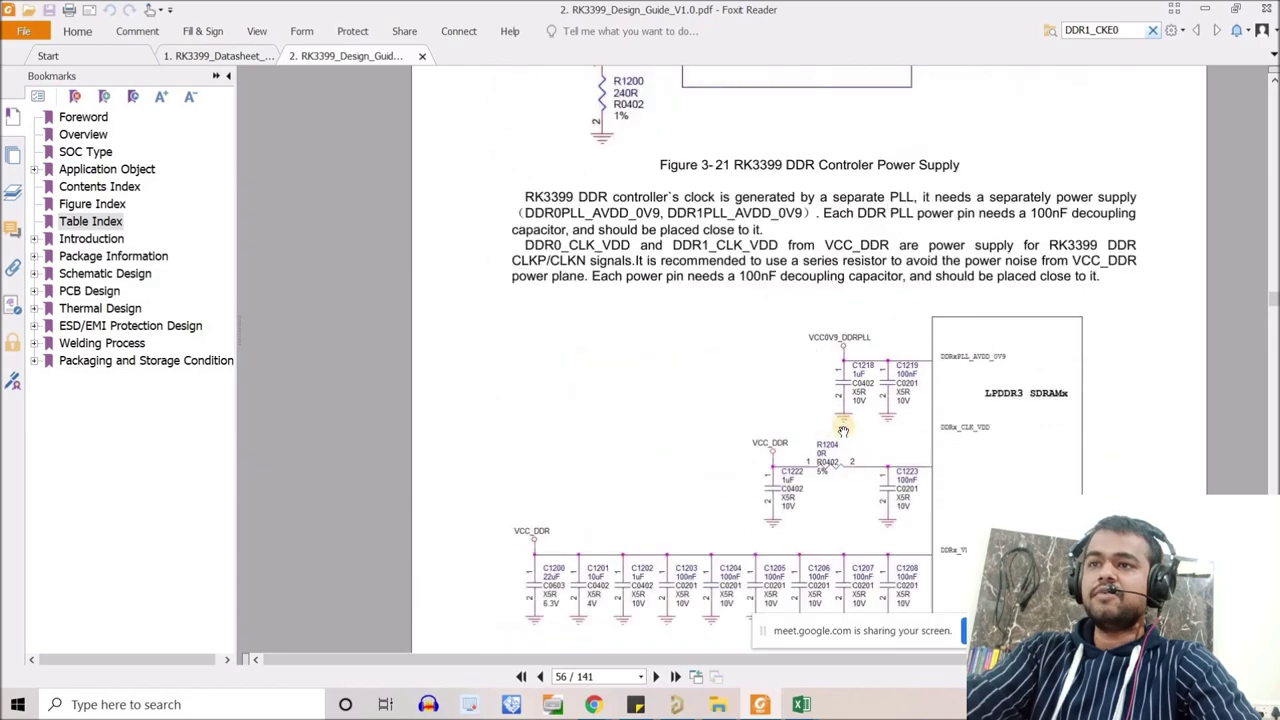
scroll(744, 656, up, 3)
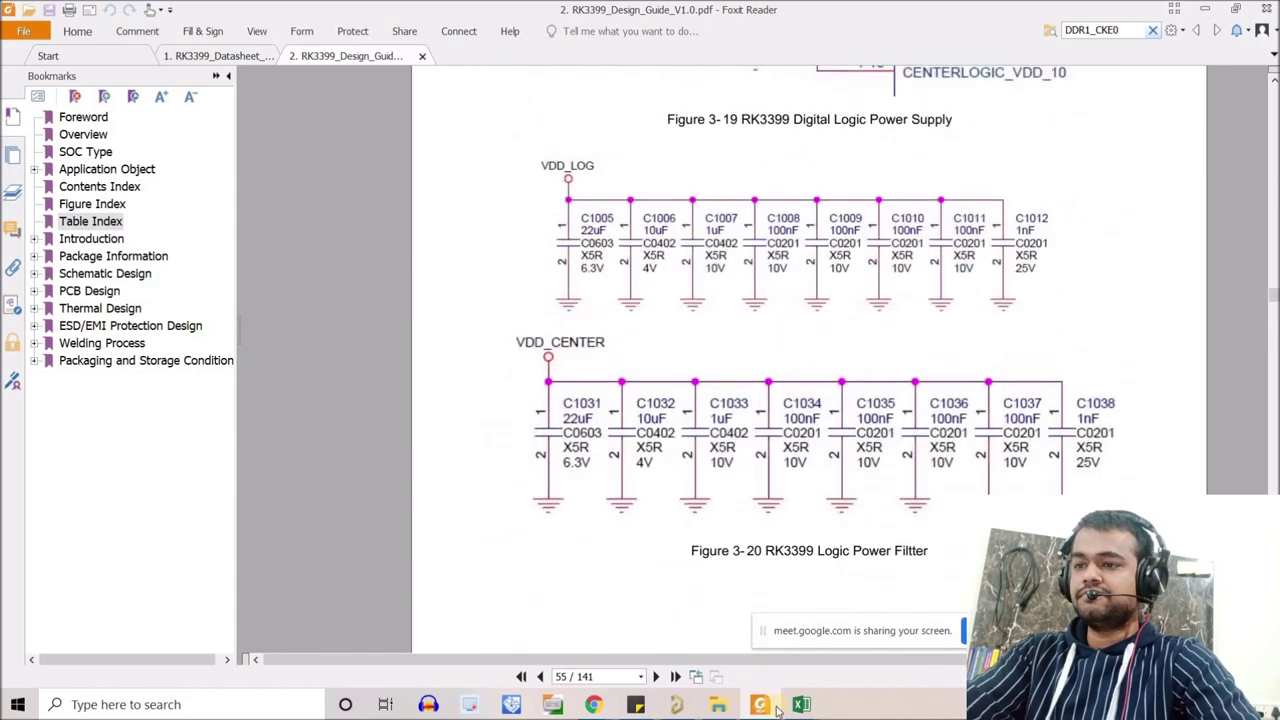
mouse_move(801, 704)
click(888, 625)
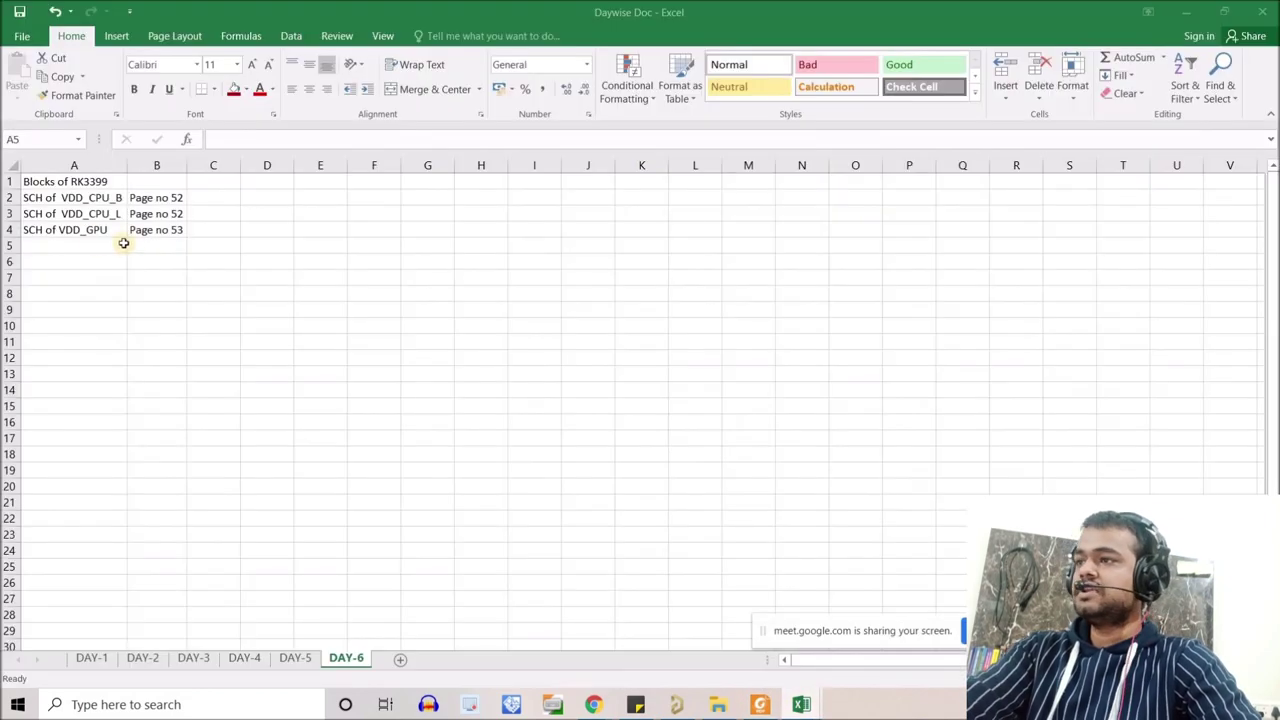
Enter SCH OF VDD_LOG with Page no 55 in cells A5 and B5.
click(88, 244)
key(Caps_Lock)
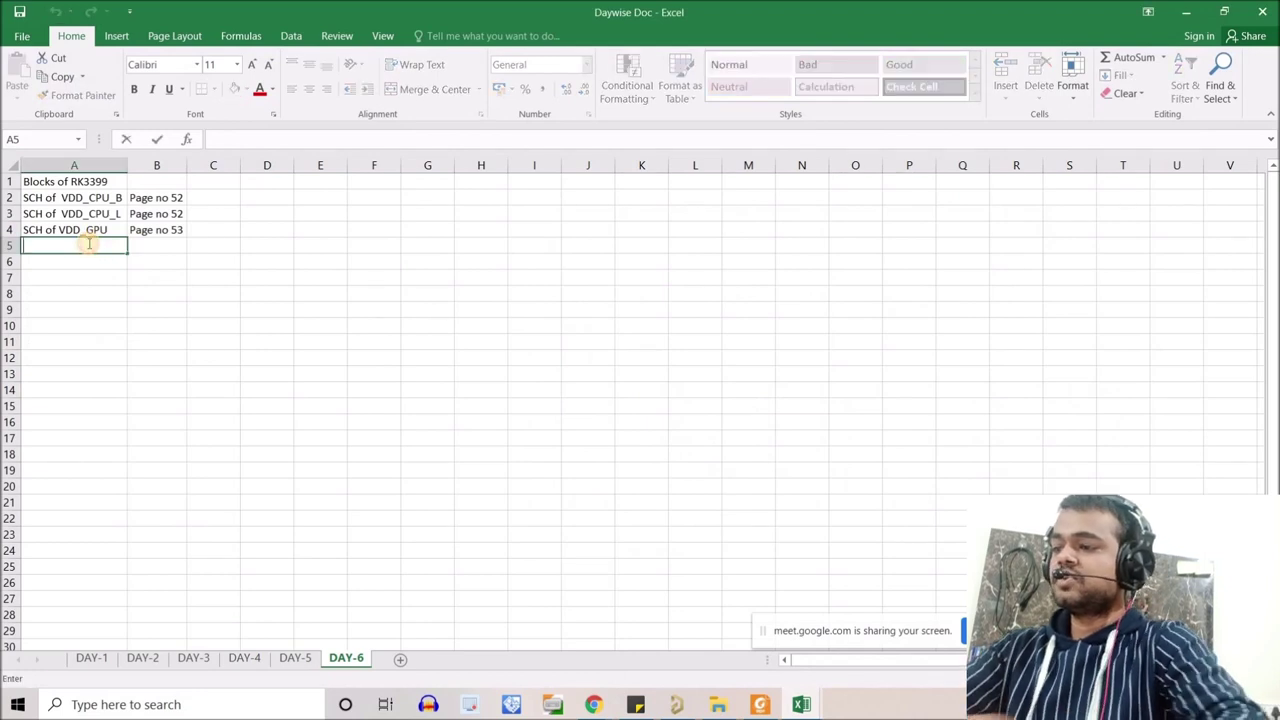
text(SCH)
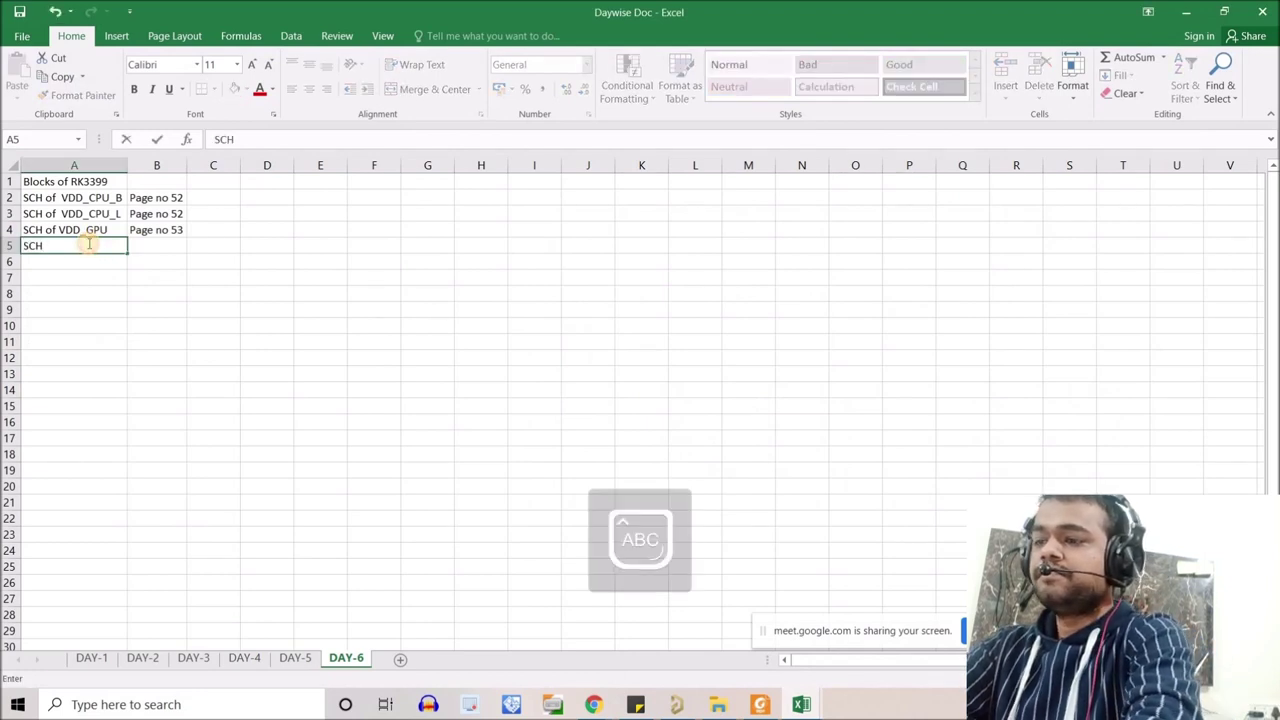
text( OF )
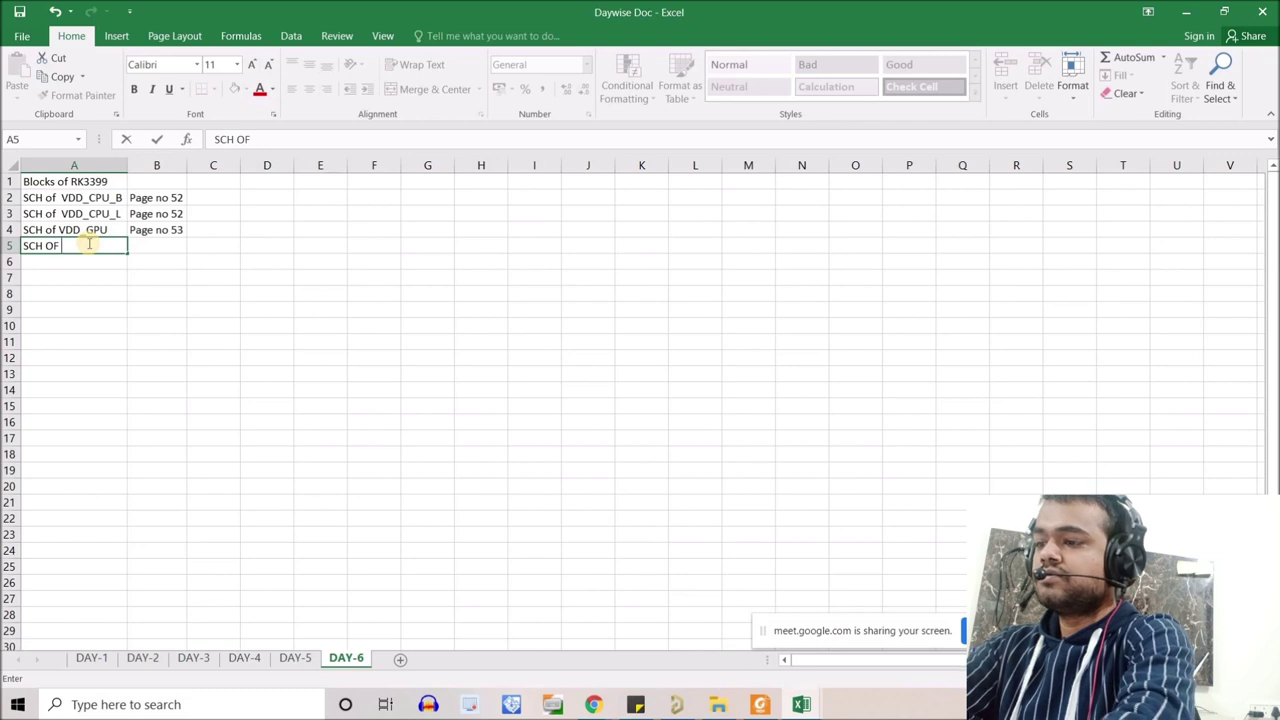
text(VDD_)
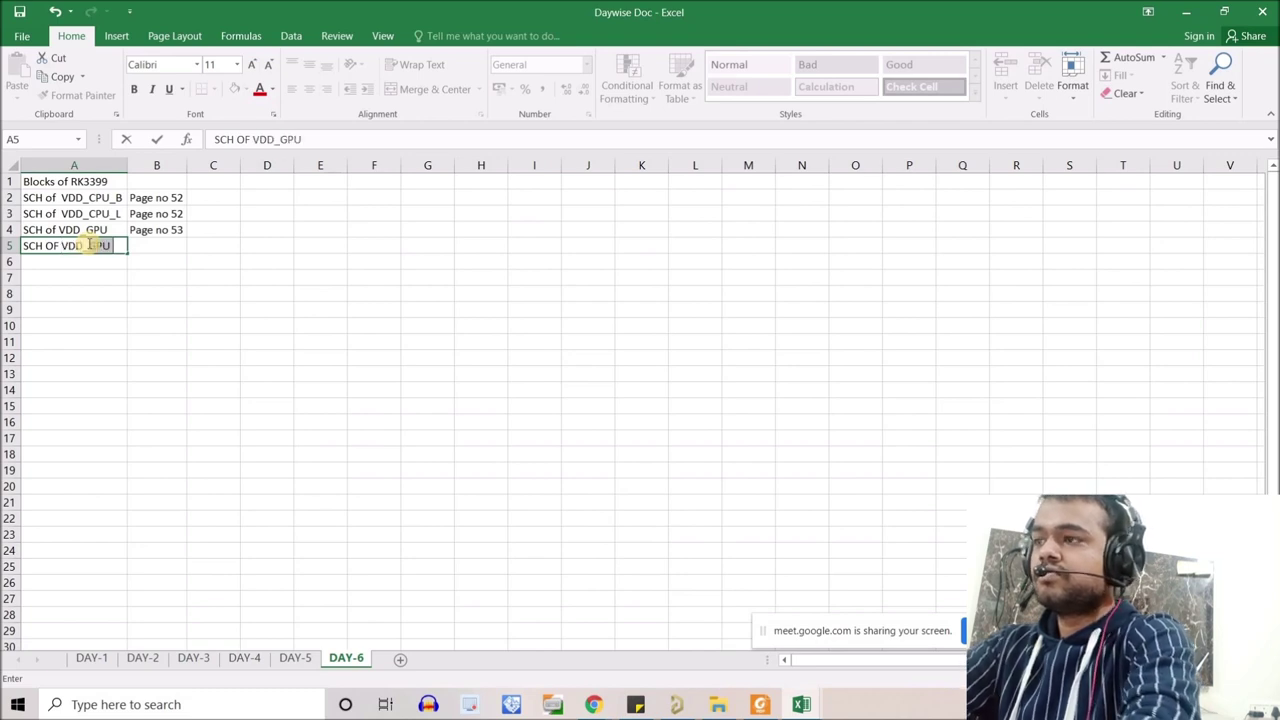
text(LOG)
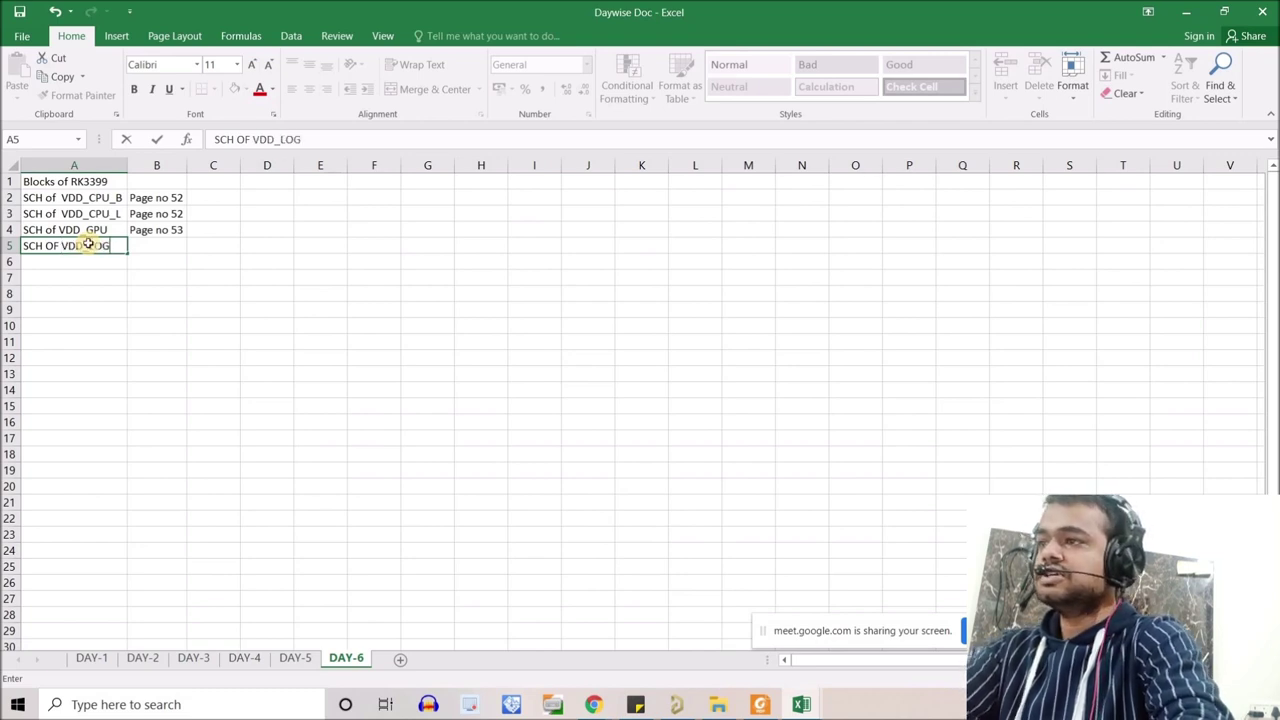
key(Tab)
text(Pa)
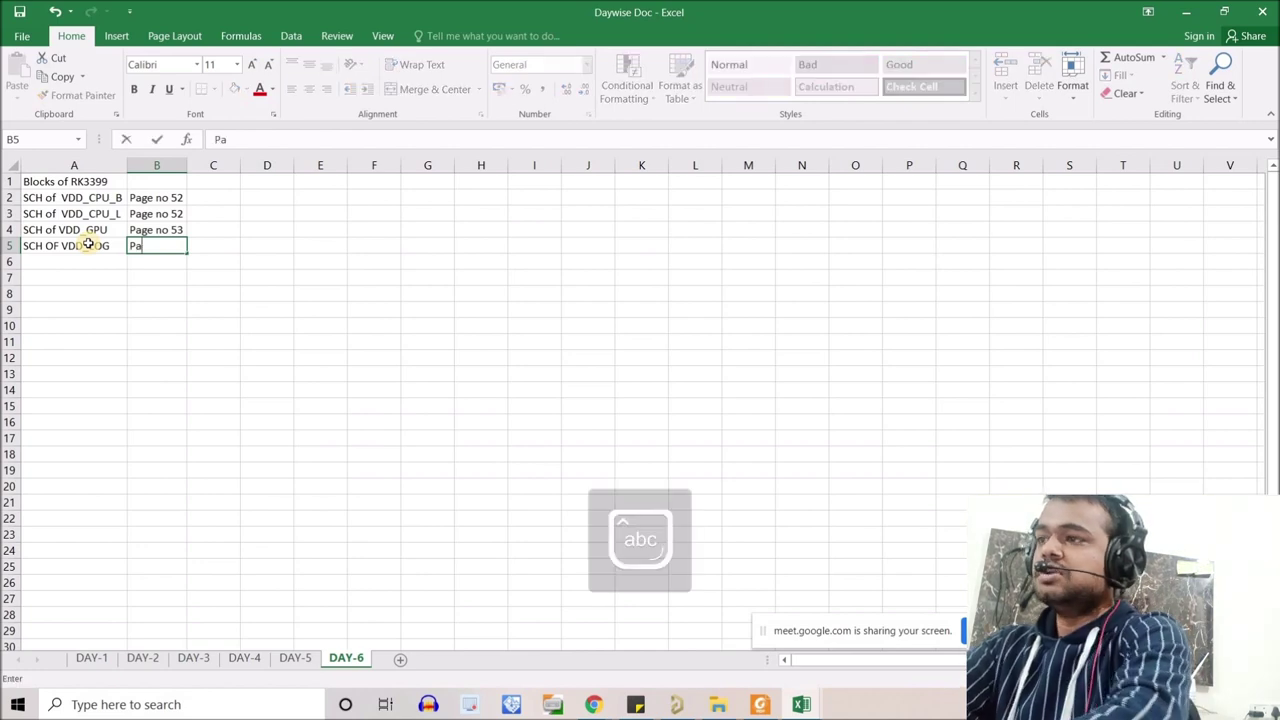
key(BackSpace)
key(BackSpace)
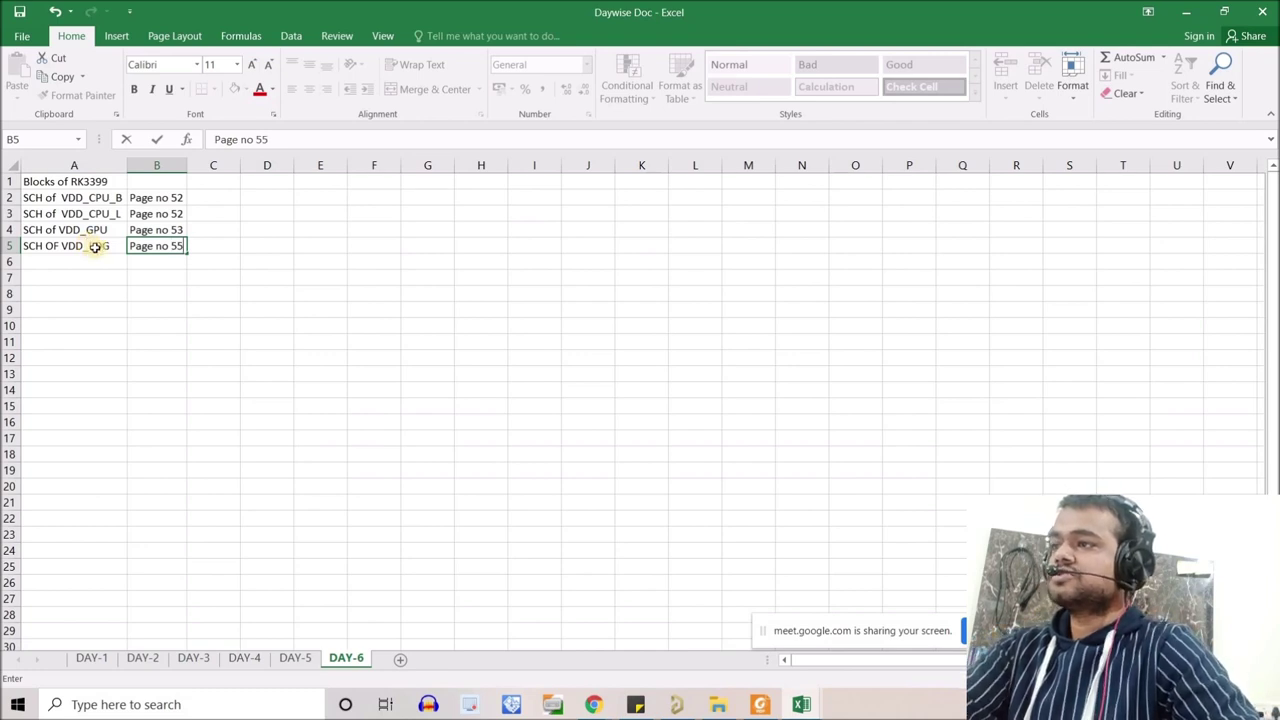
click(94, 247)
Fill row 5 down to row 6 and change it to SCH OF VDD_CLOG, Page no 55.
shift+click(182, 250)
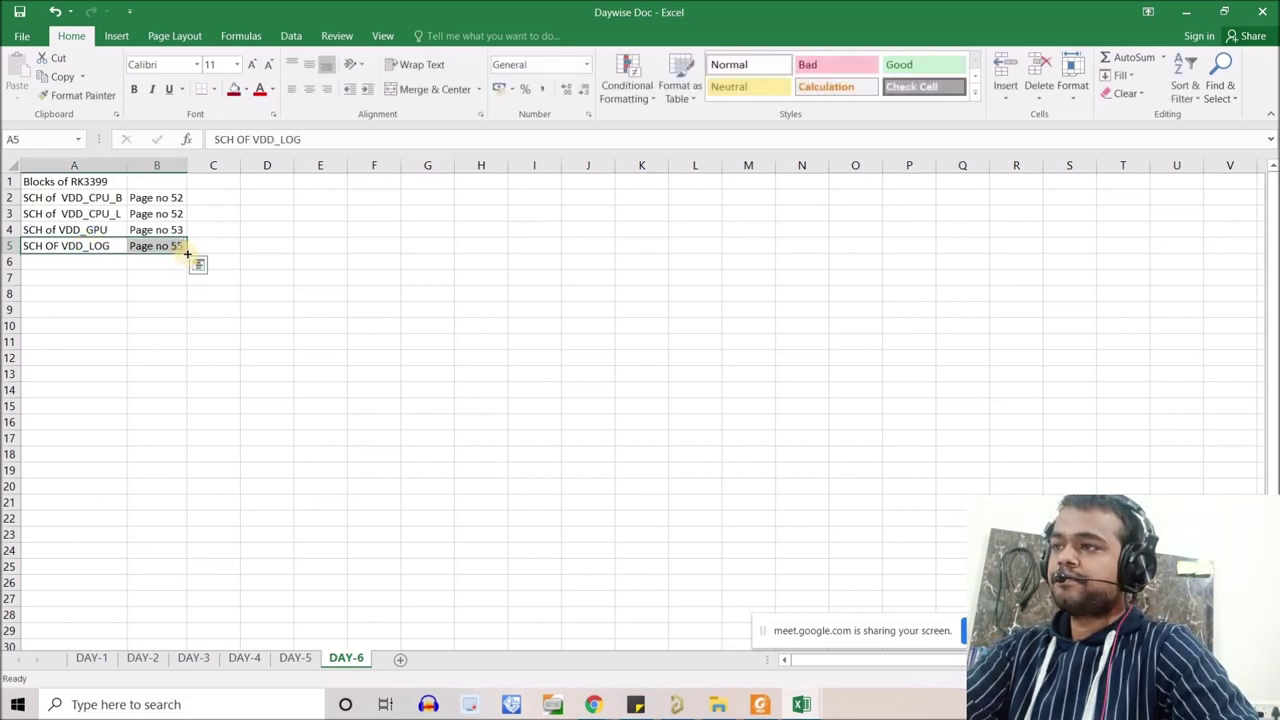
drag(187, 254, 186, 270)
click(117, 306)
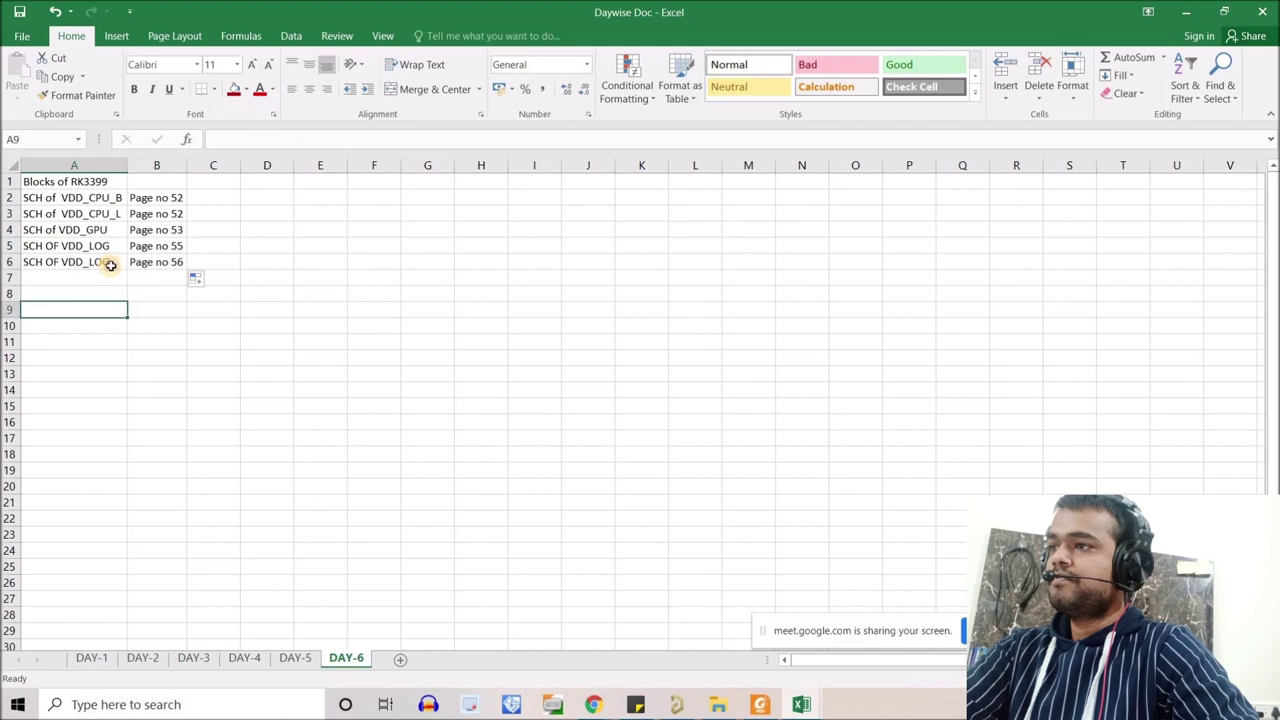
click(109, 262)
double_click(93, 262)
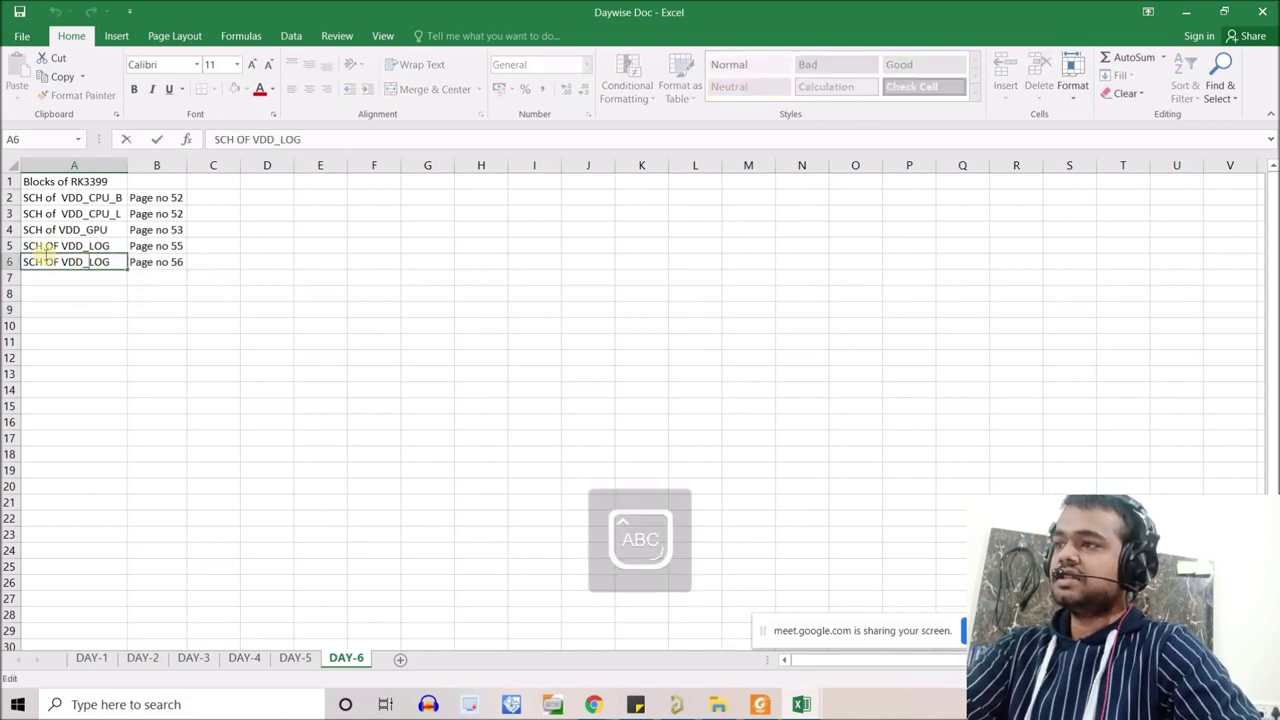
text(C)
click(180, 263)
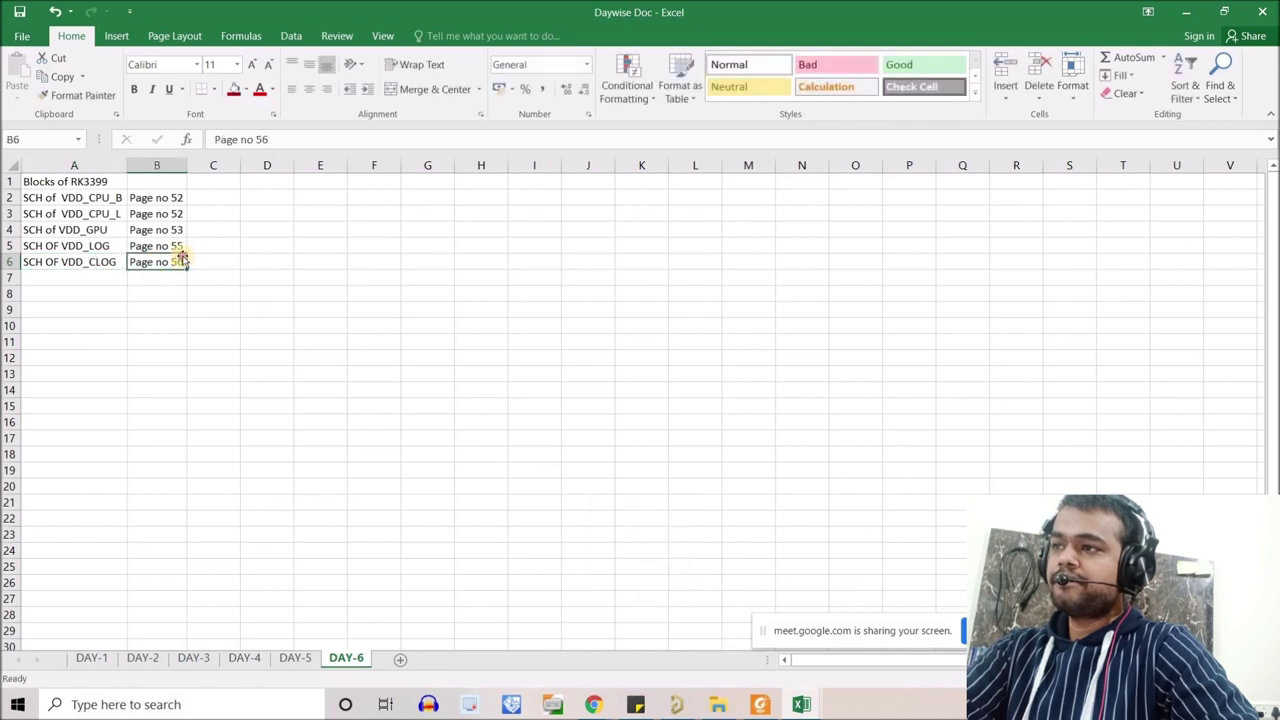
key(Up)
key(Up)
key(Up)
key(Up)
double_click(184, 262)
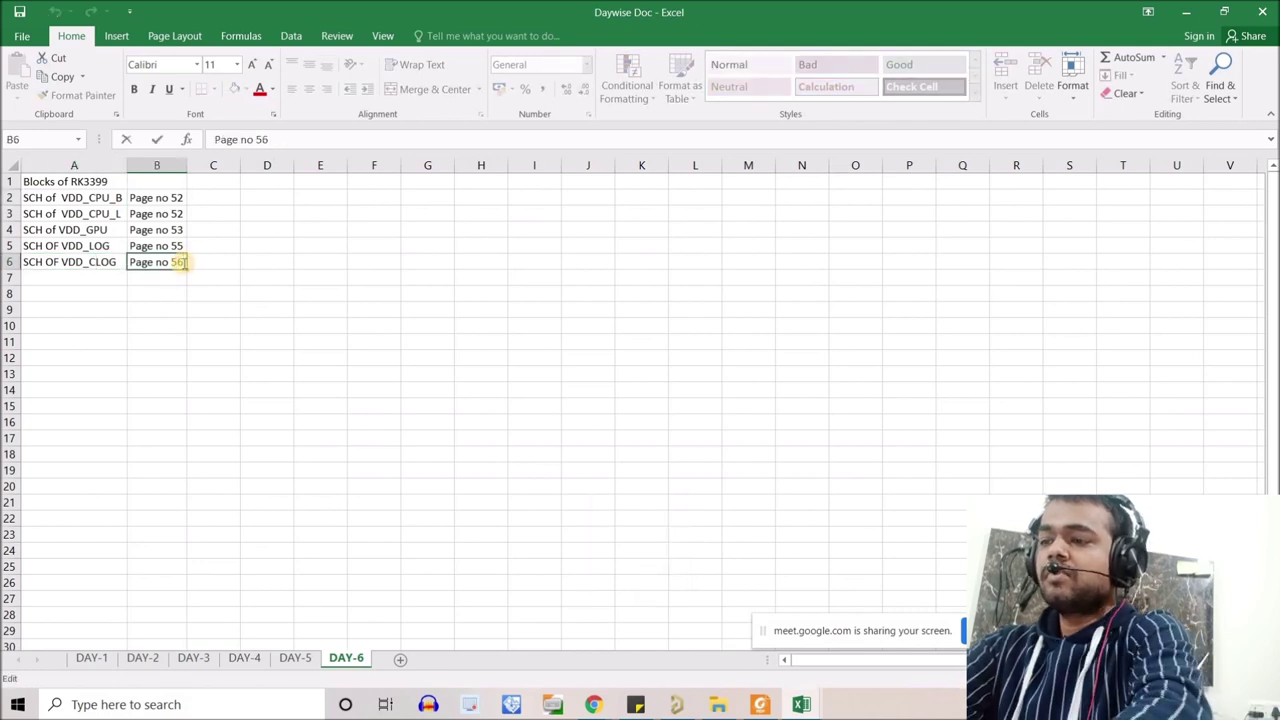
text(5)
key(Return)
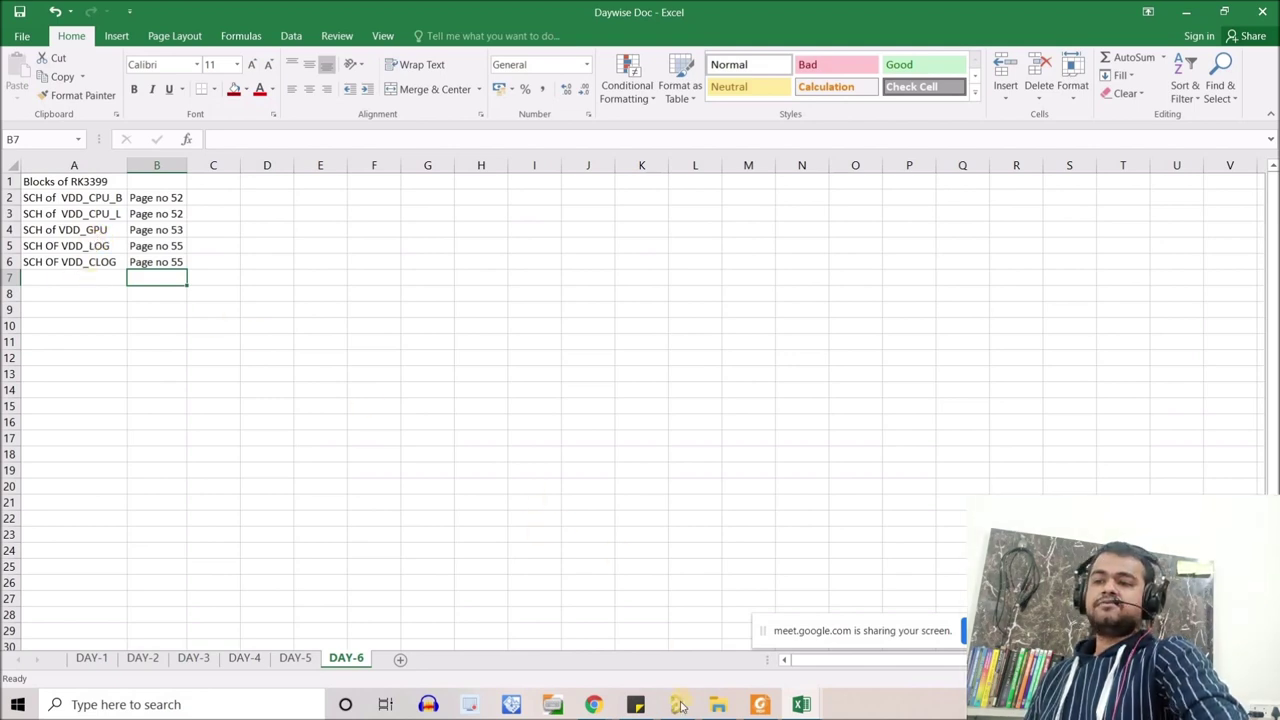
Return to Altium and open Sheet1.SchDoc showing the RK3399 POWER IN symbol.
mouse_move(679, 706)
click(676, 632)
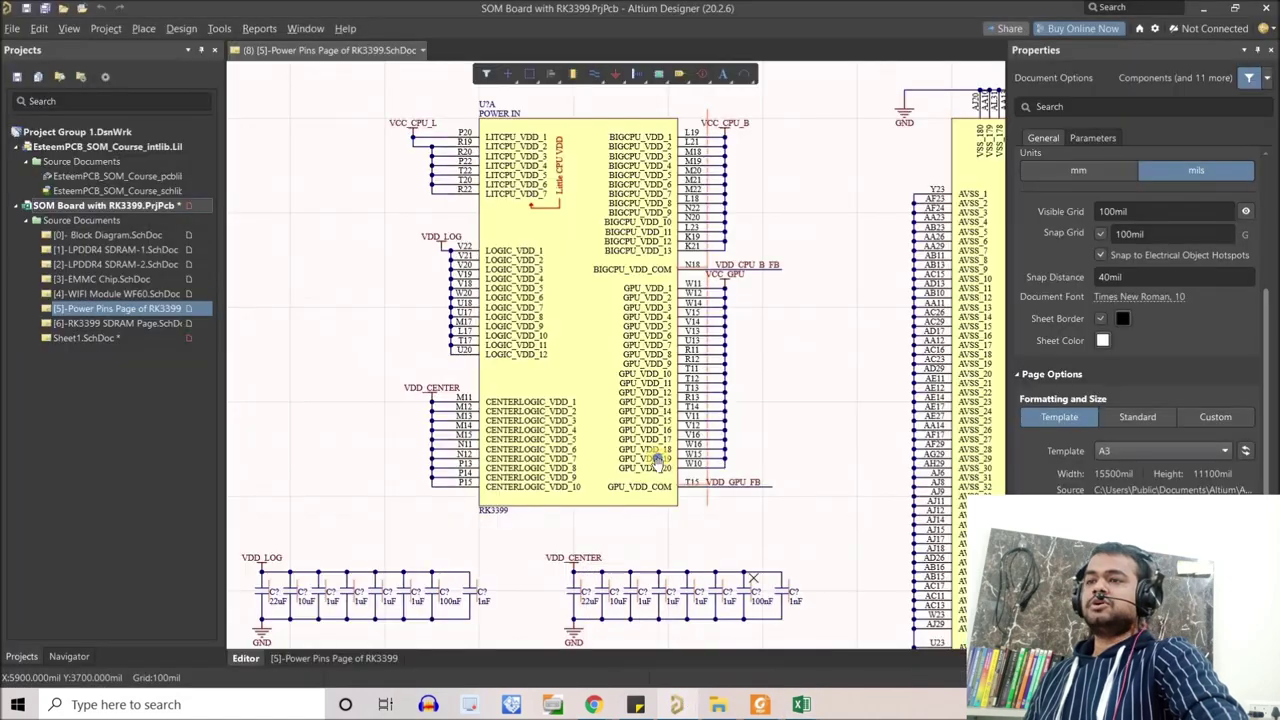
ctrl+scroll(657, 458, down, 5)
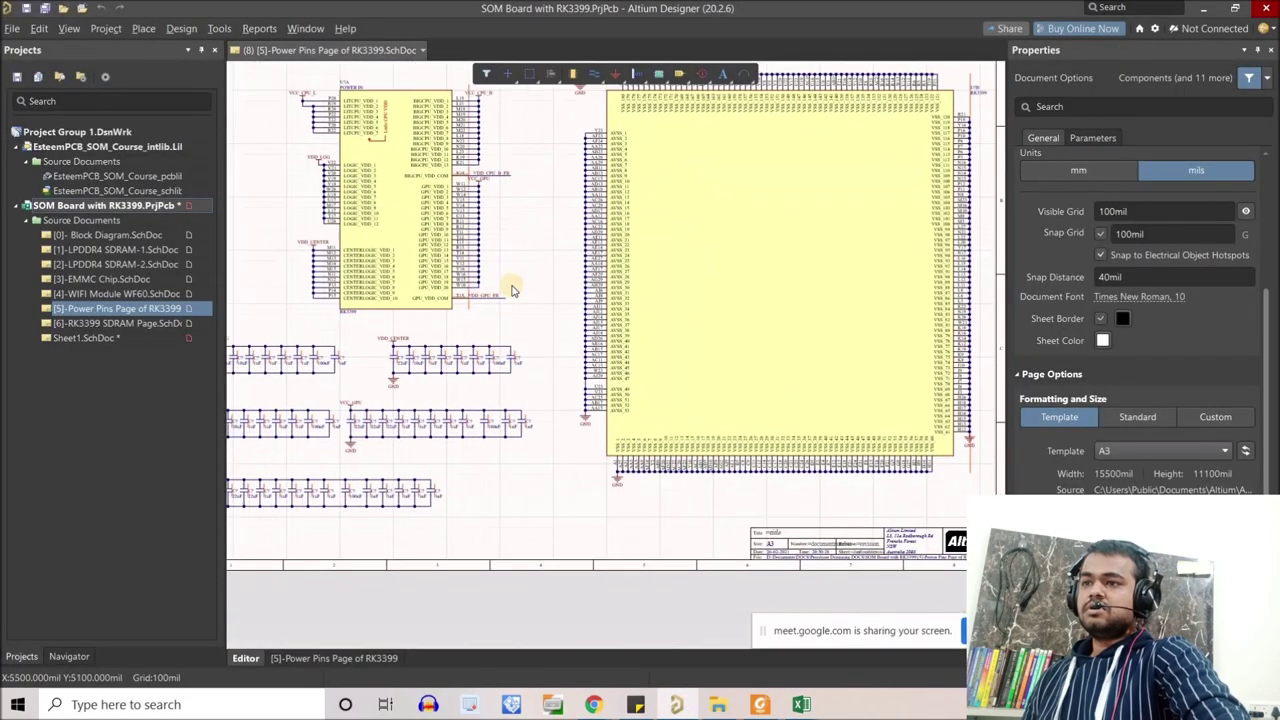
ctrl+scroll(511, 290, down, 2)
click(432, 243)
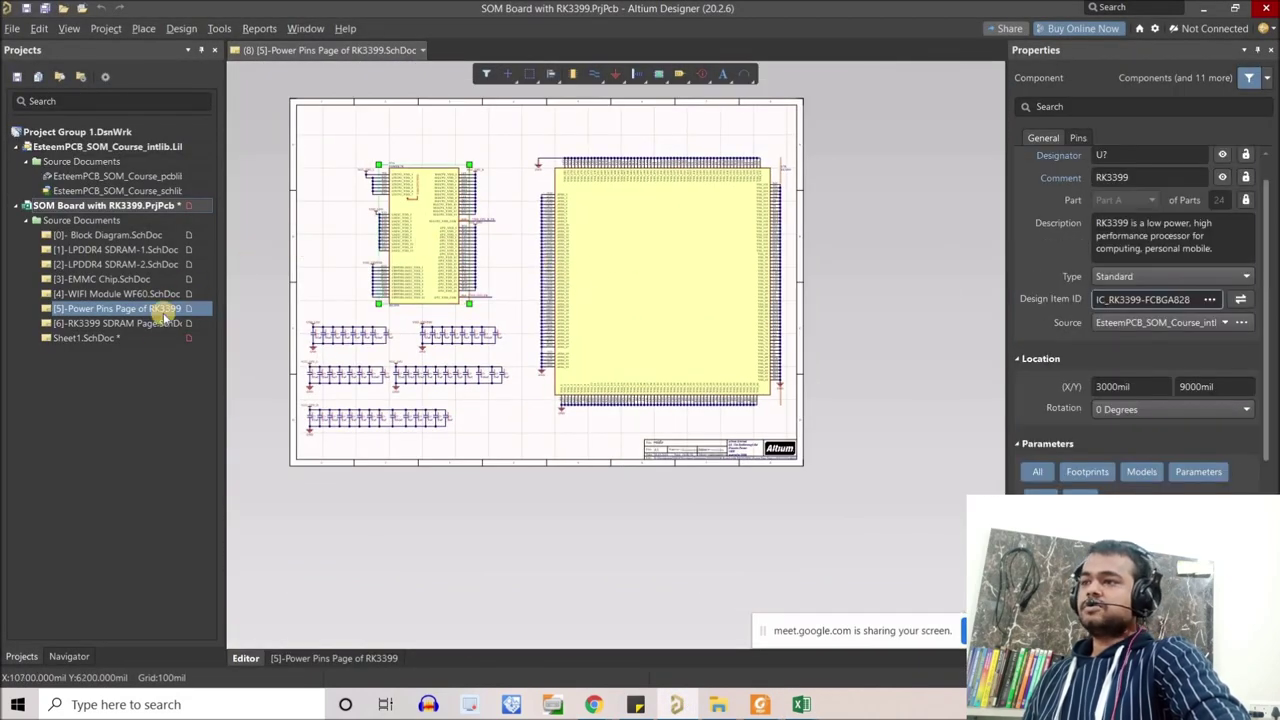
double_click(150, 340)
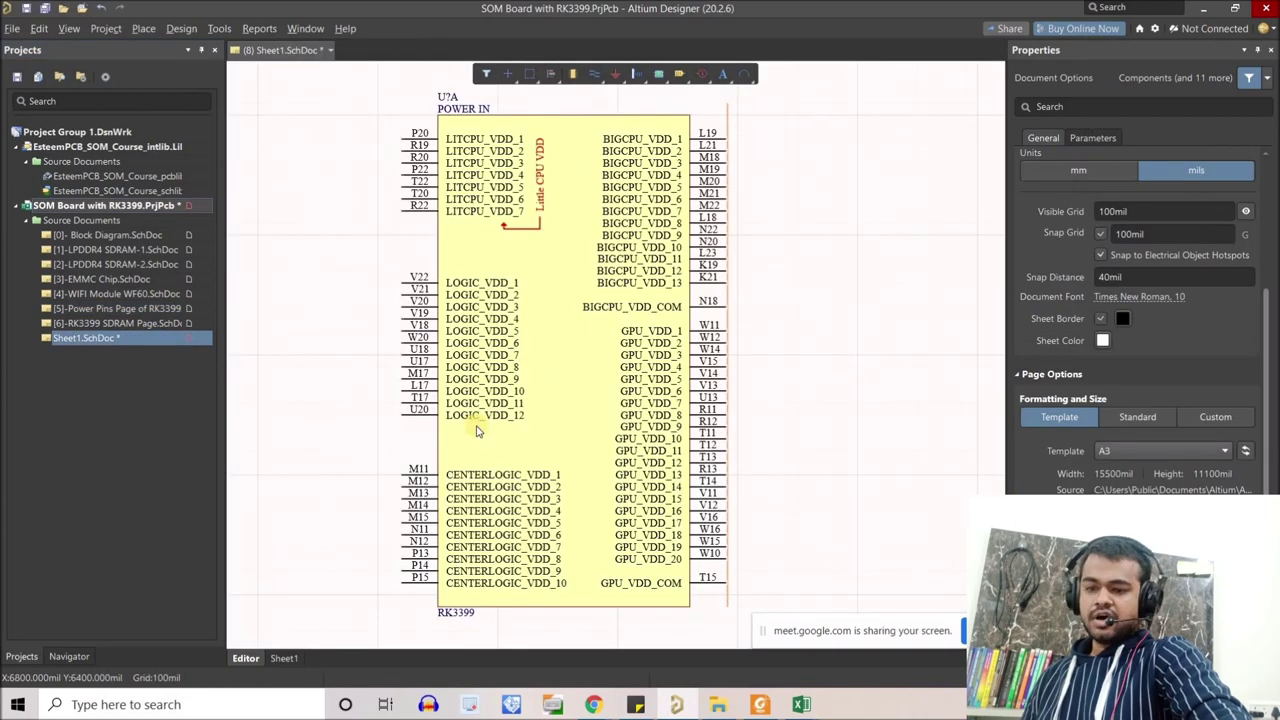